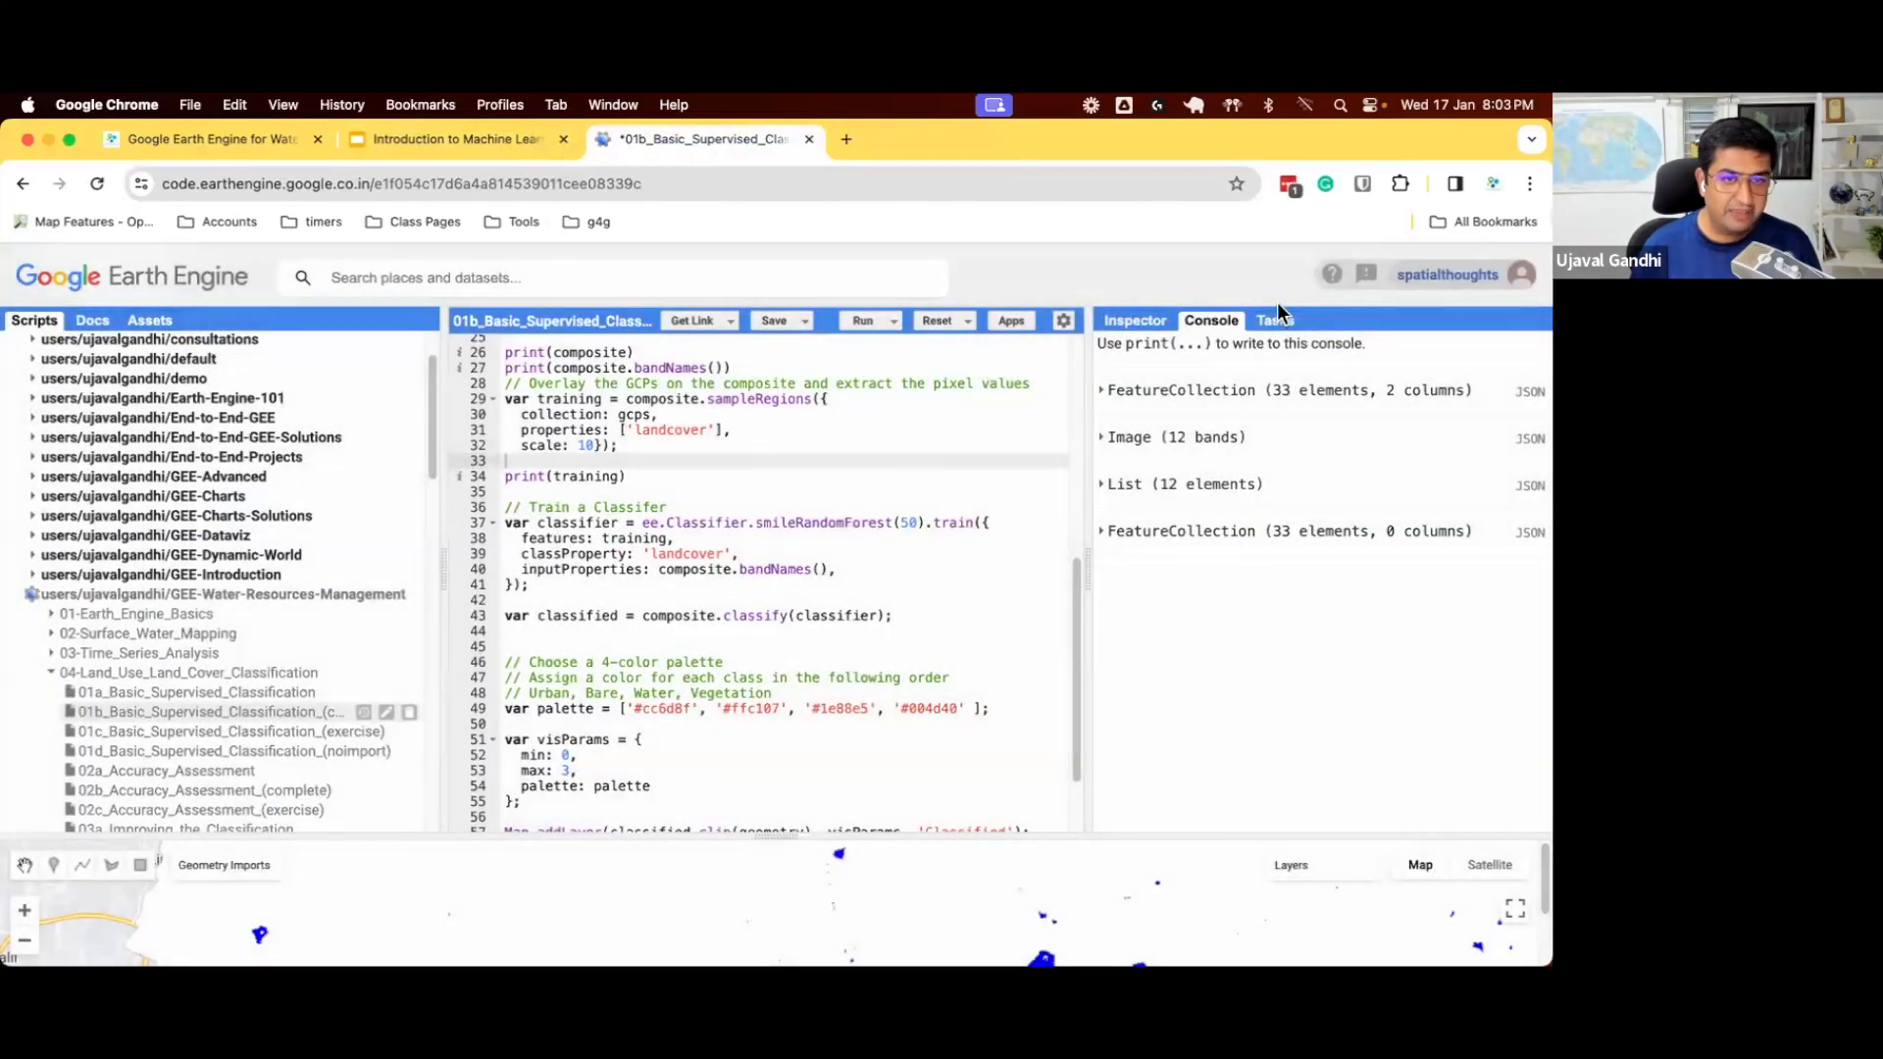
- Start the slideshow, reveal the Accuracy Assessment workflow step and advance to its slide
key(ctrl+shift+Tab)
click(1276, 288)
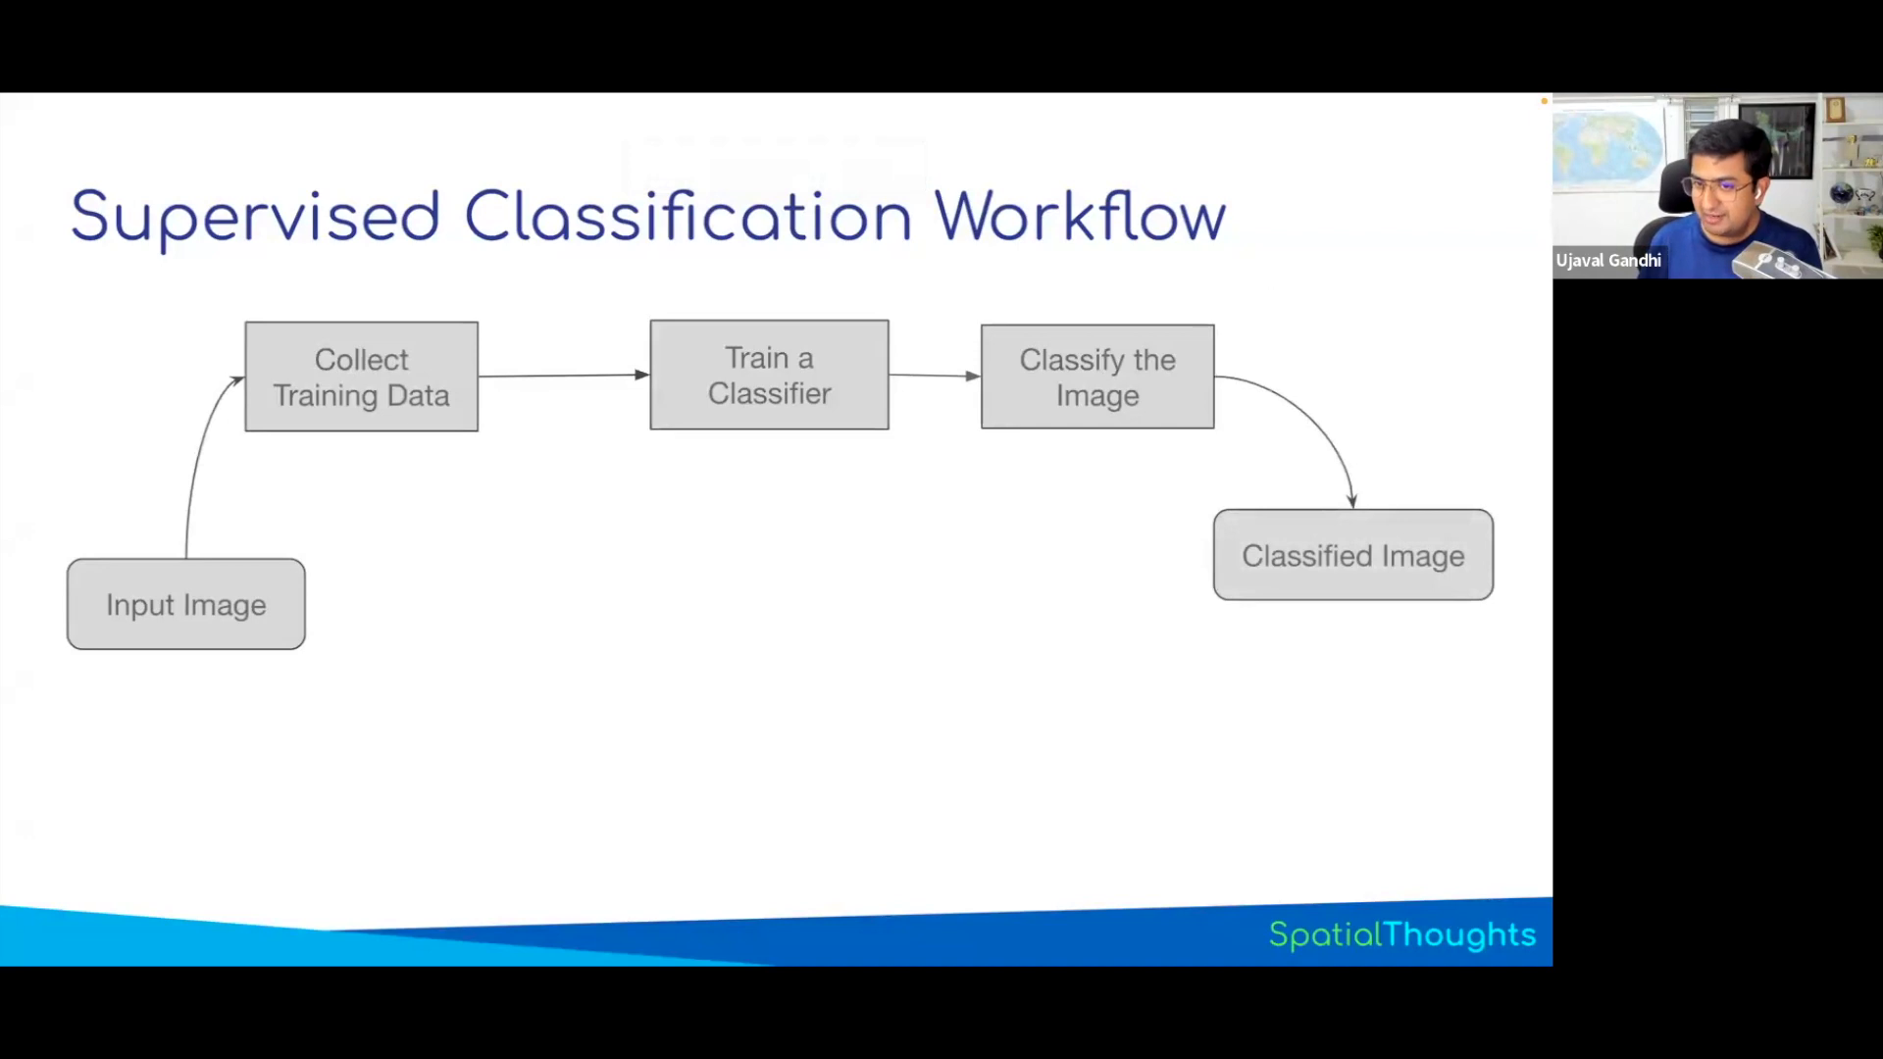
key(Right)
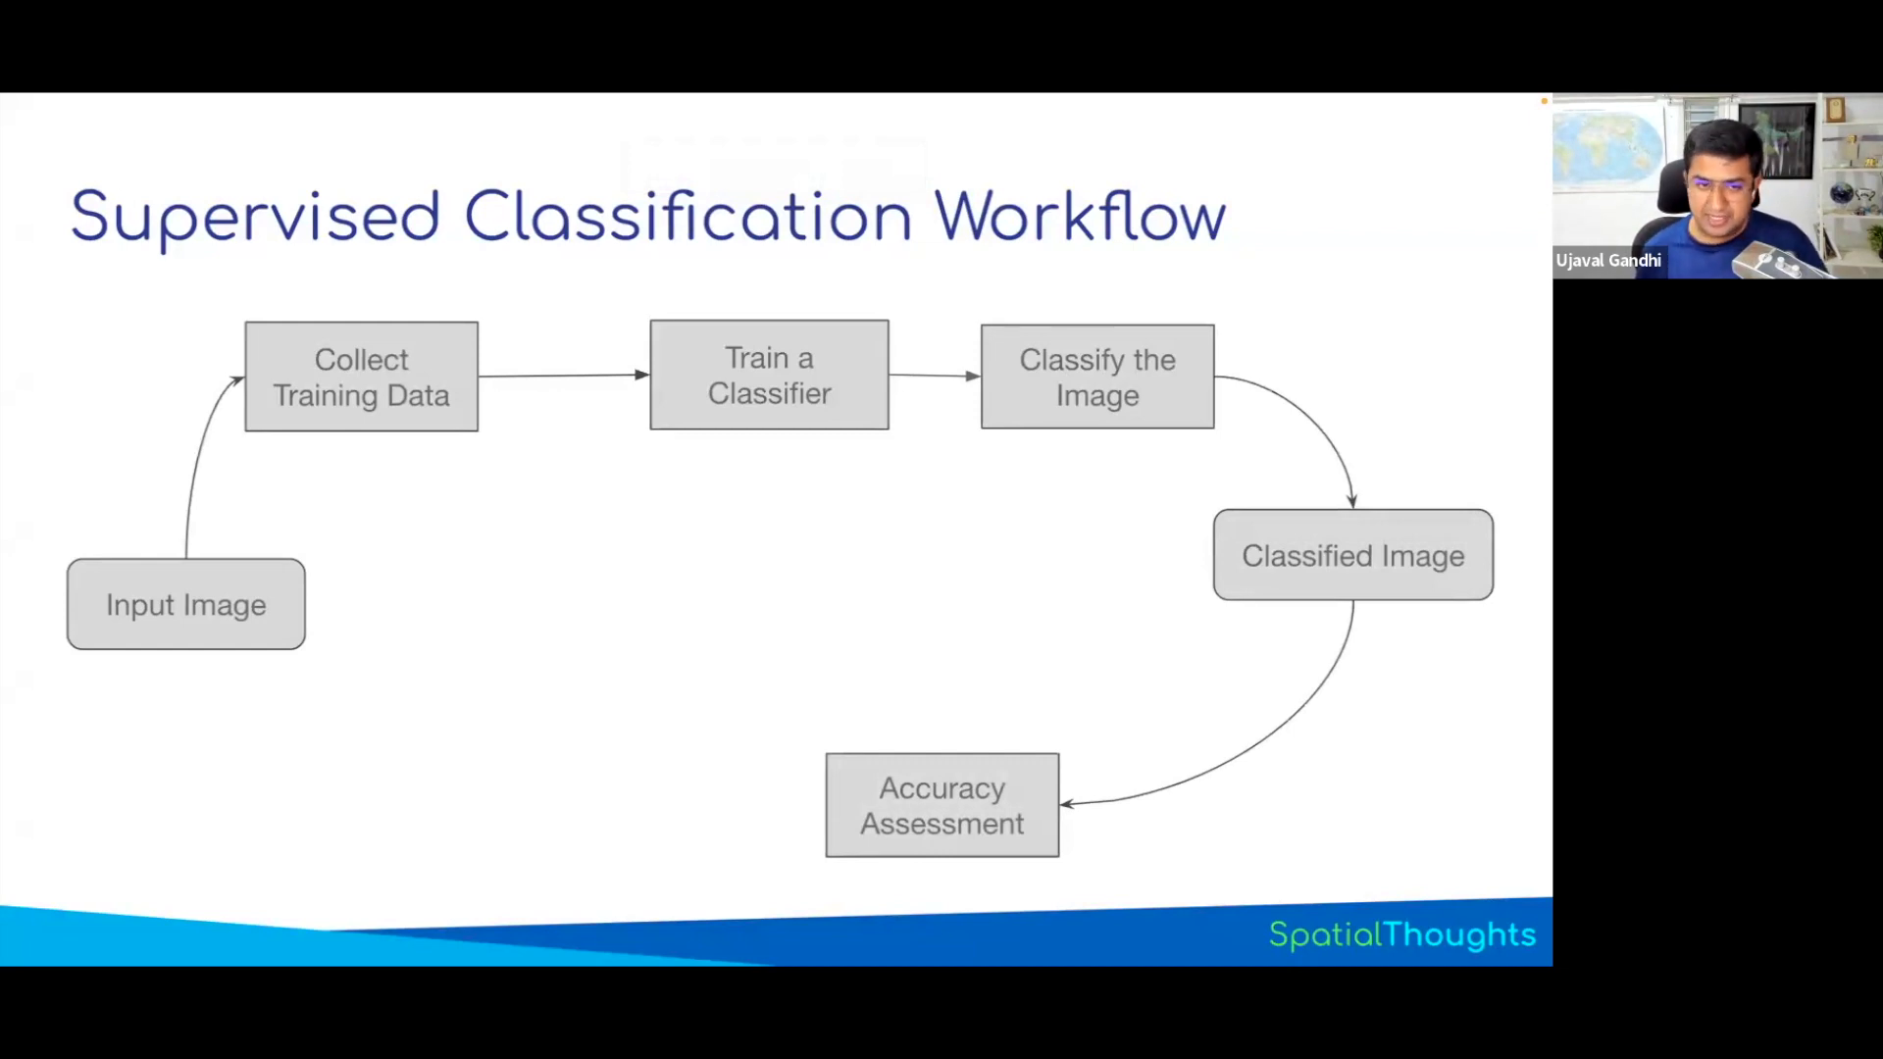
click(1237, 299)
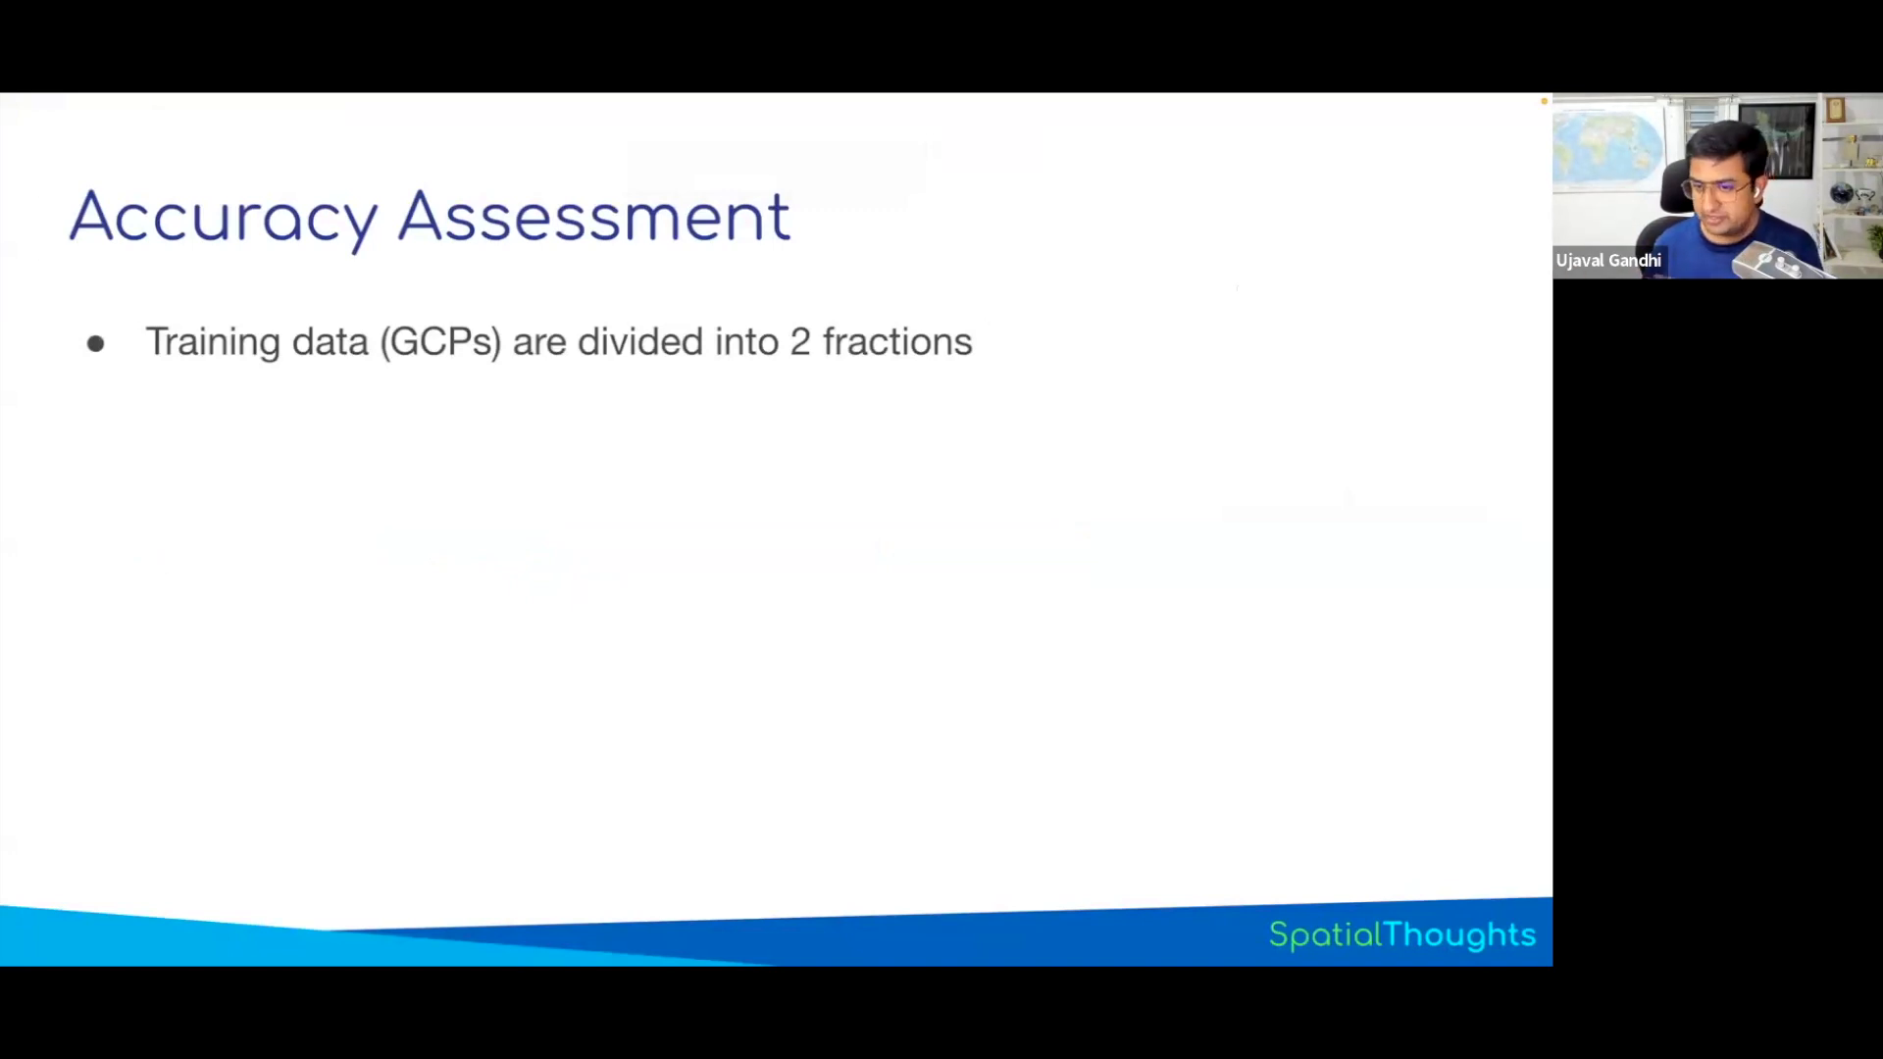
- Reveal the training/validation fraction, model testing and confusion matrix bullets, then reach Accuracy Metrics
key(Right)
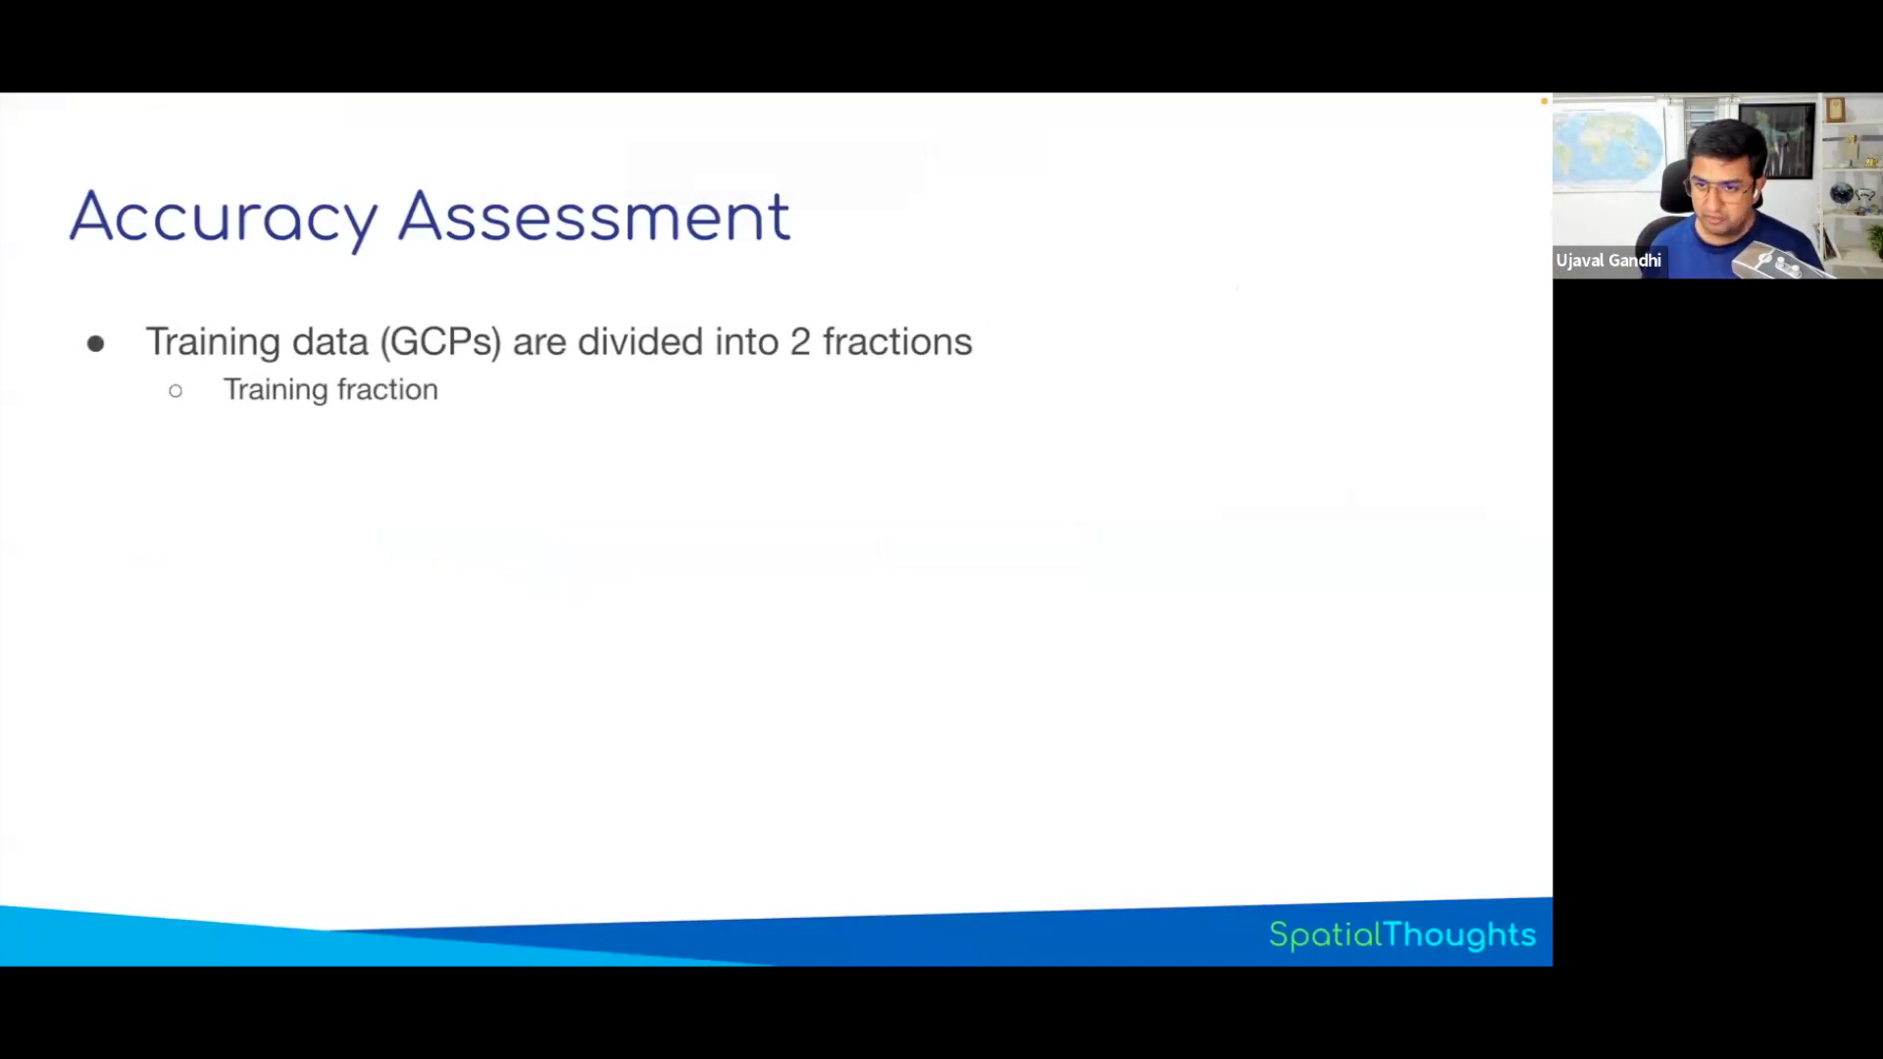
key(Right)
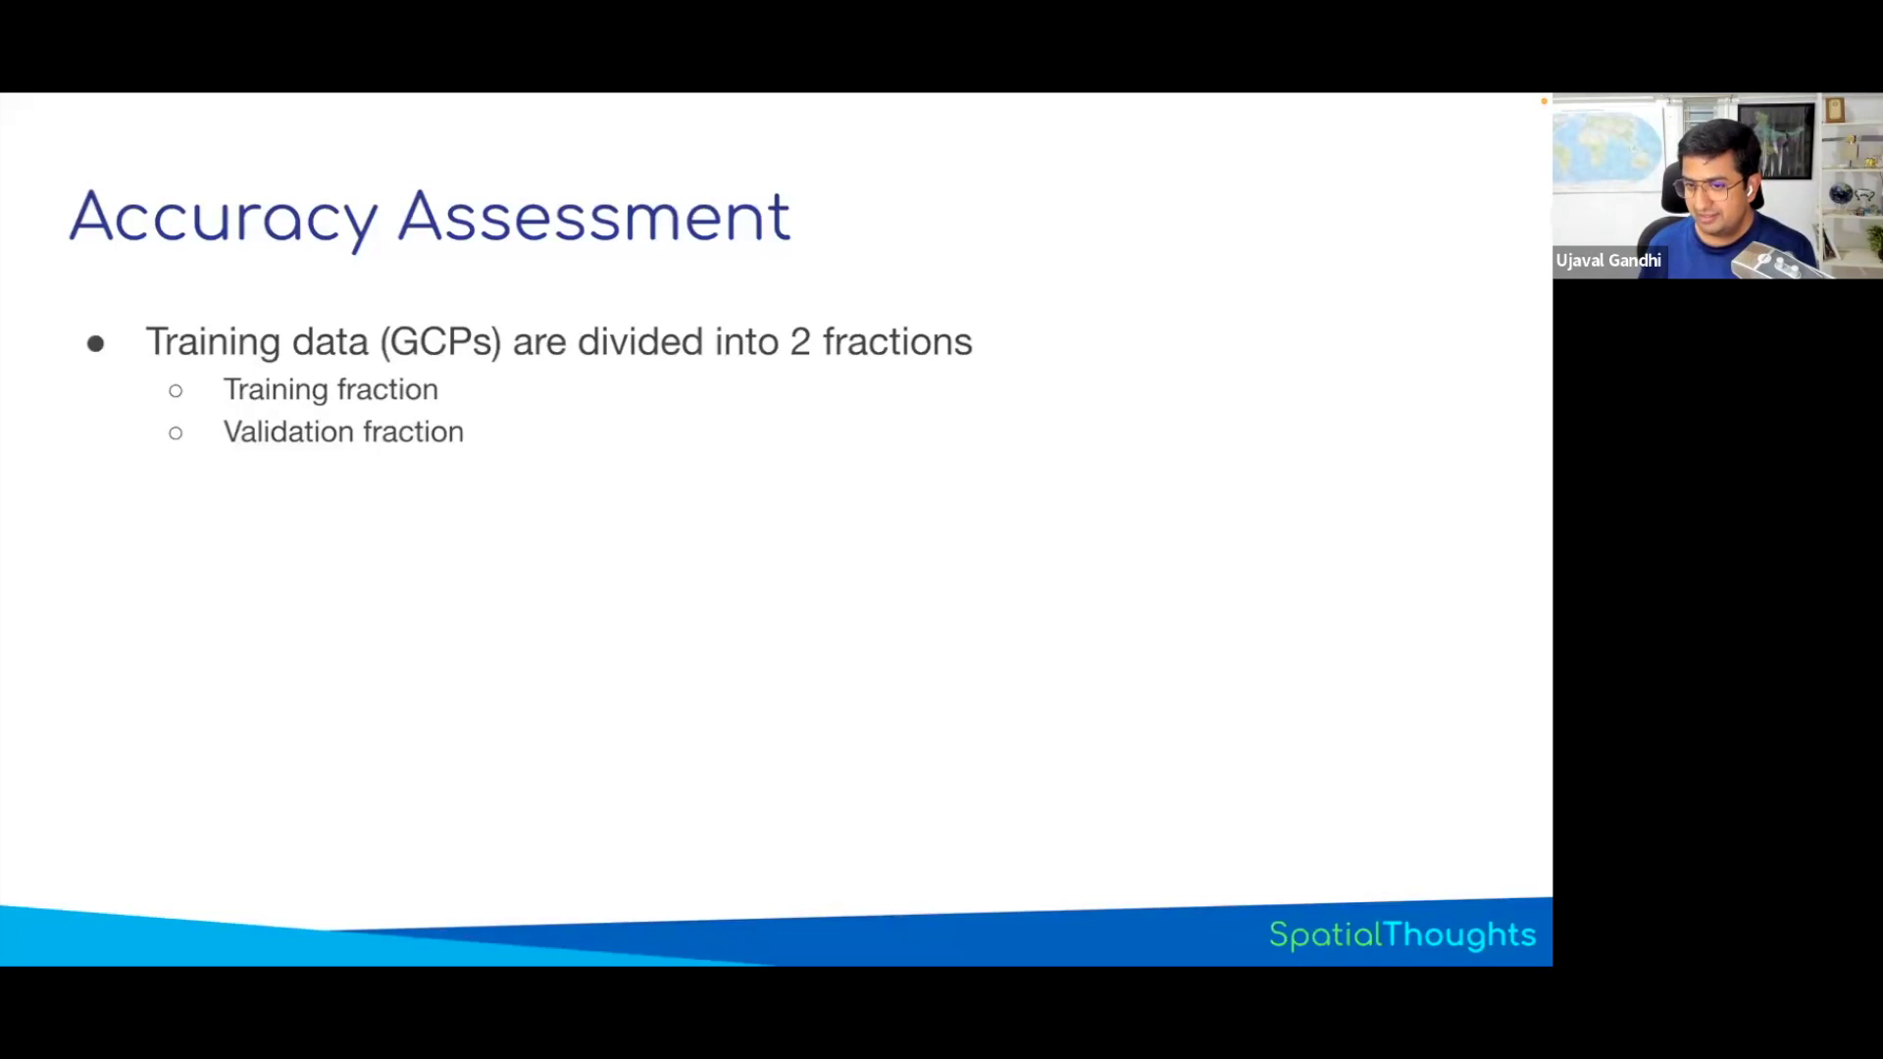
key(Right)
key(Right)
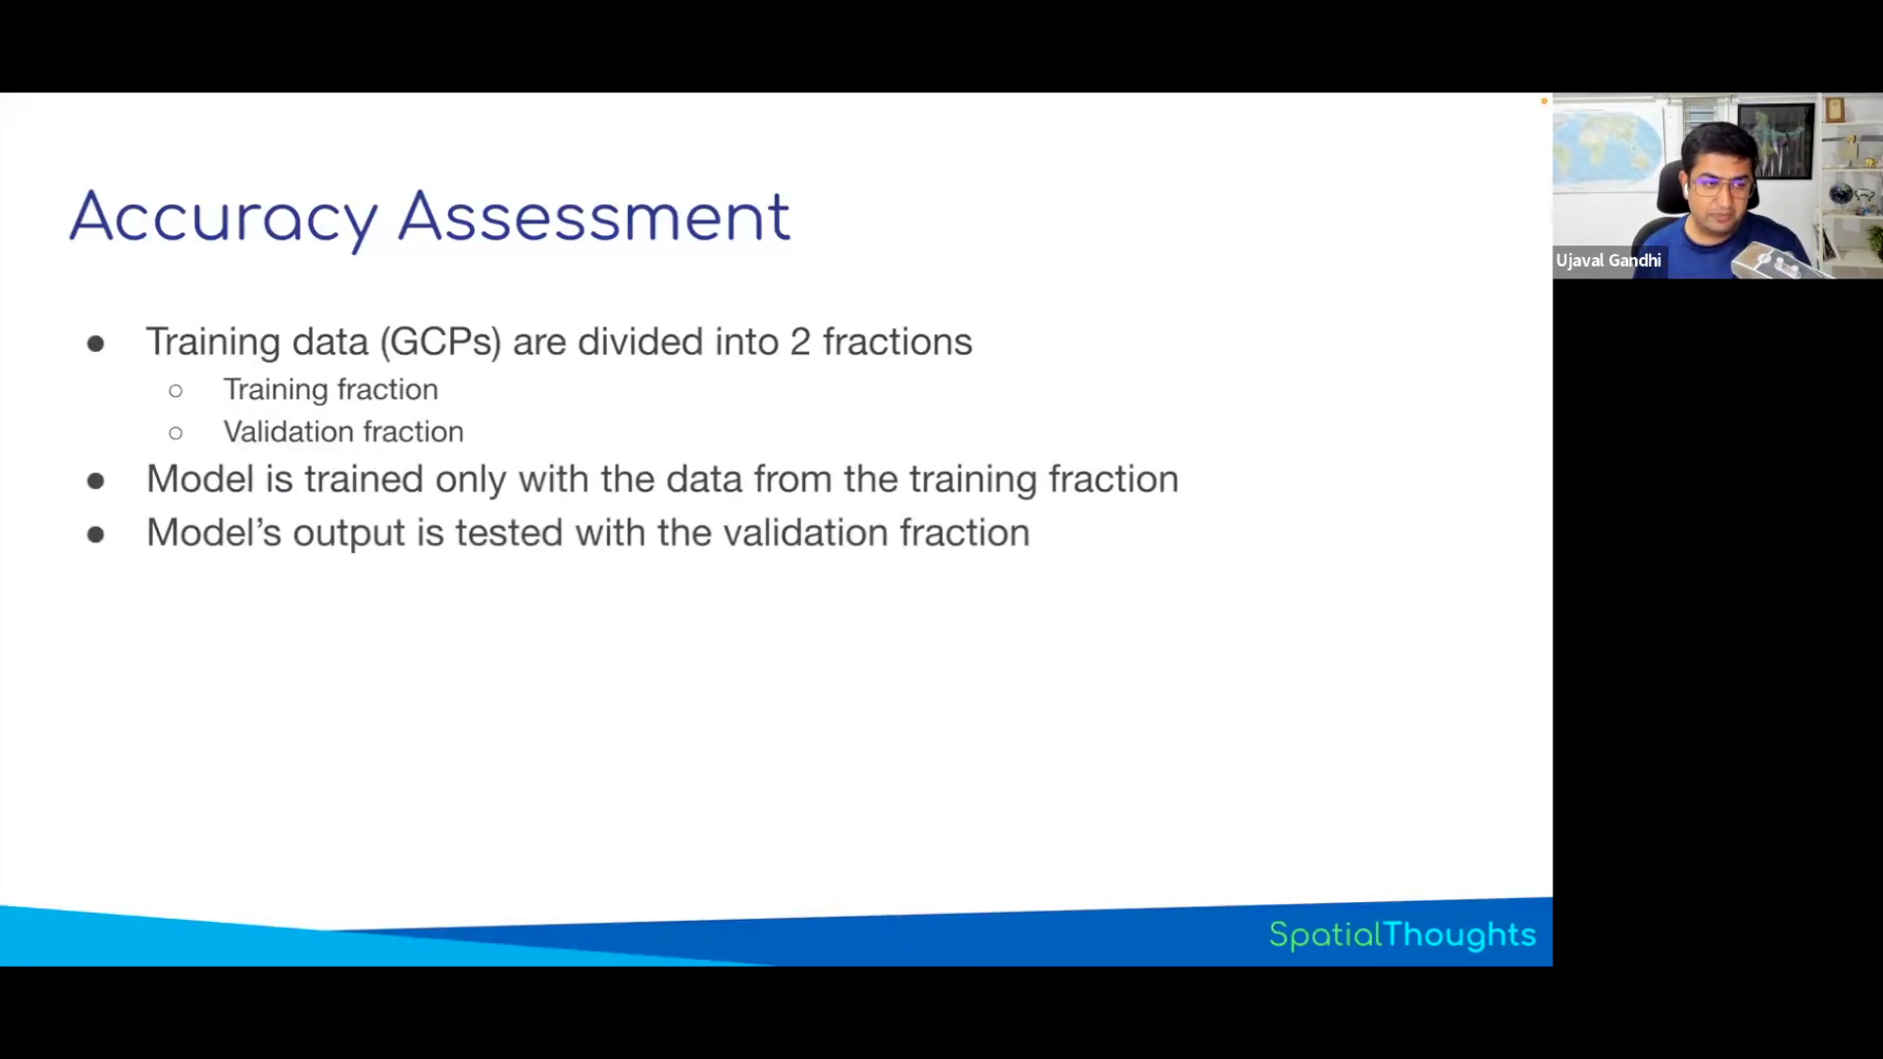
key(Right)
key(Right)
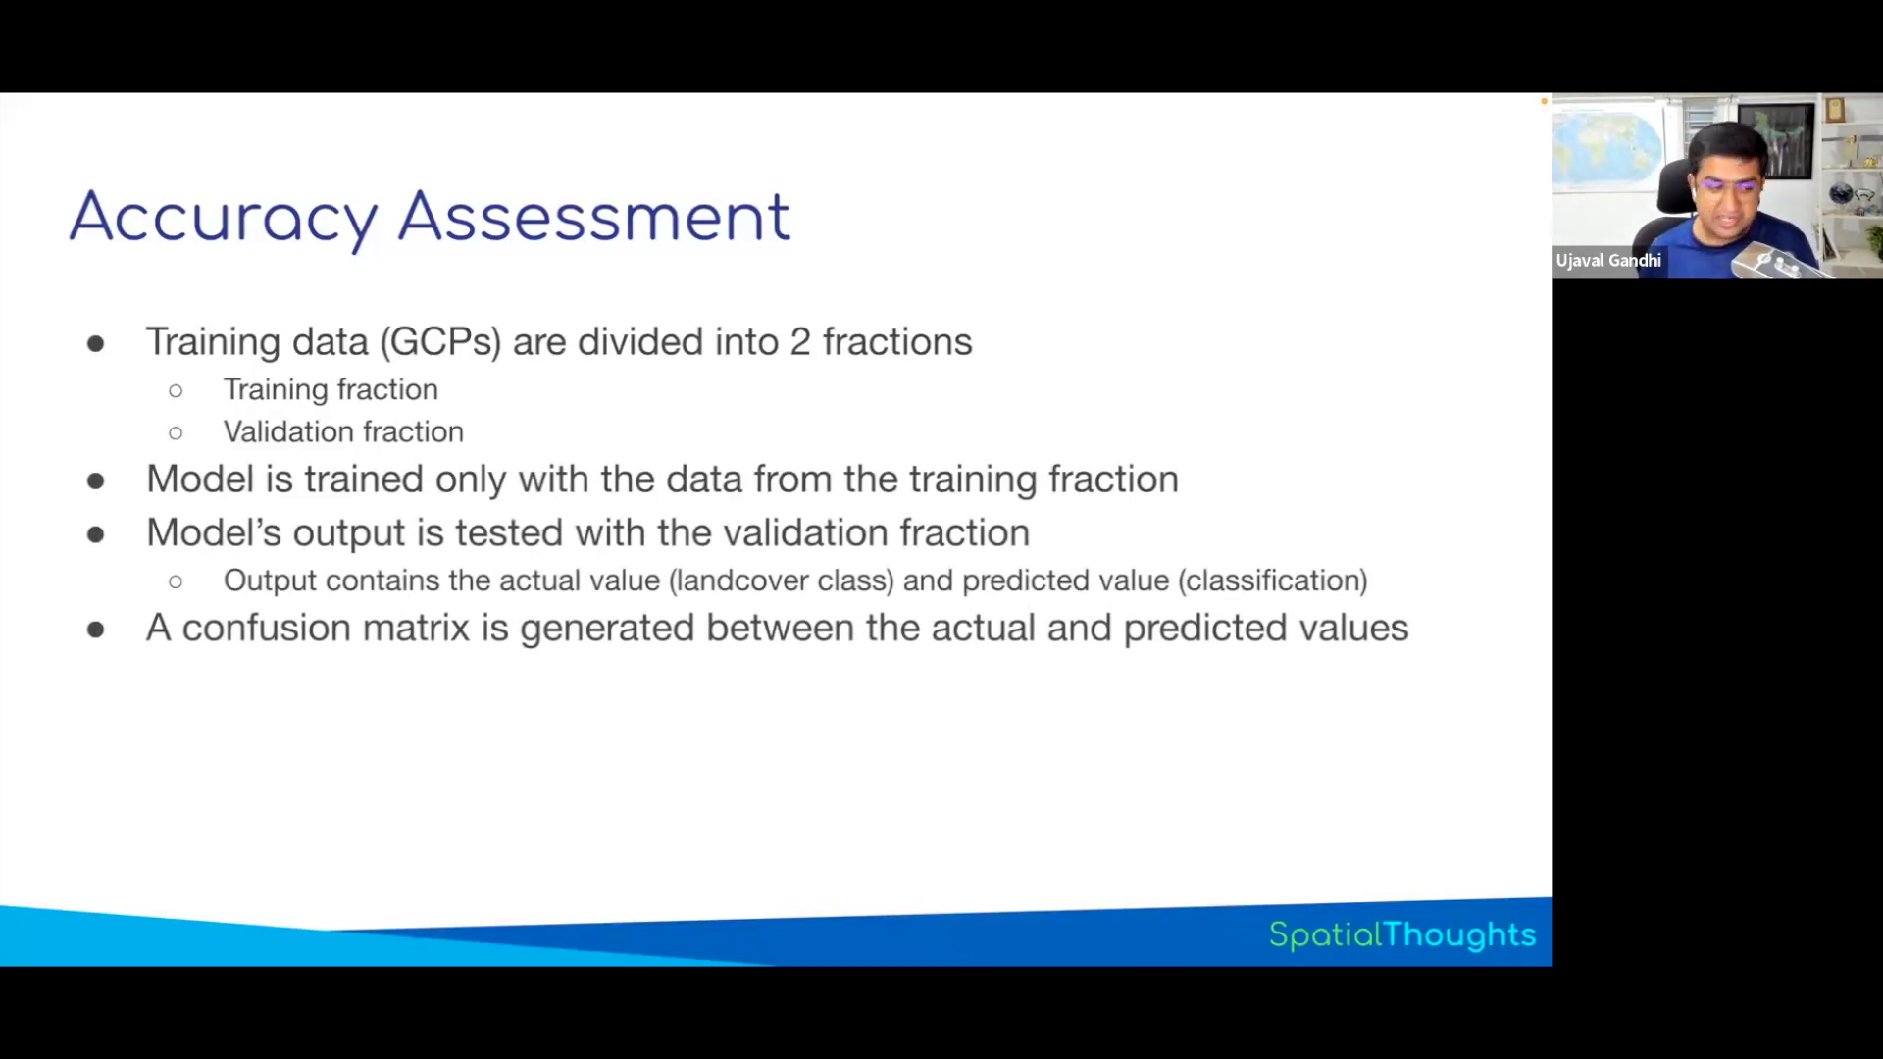
key(Right)
- Step through the Accuracy Metrics bullets toward the four-class confusion matrix slide
key(Right)
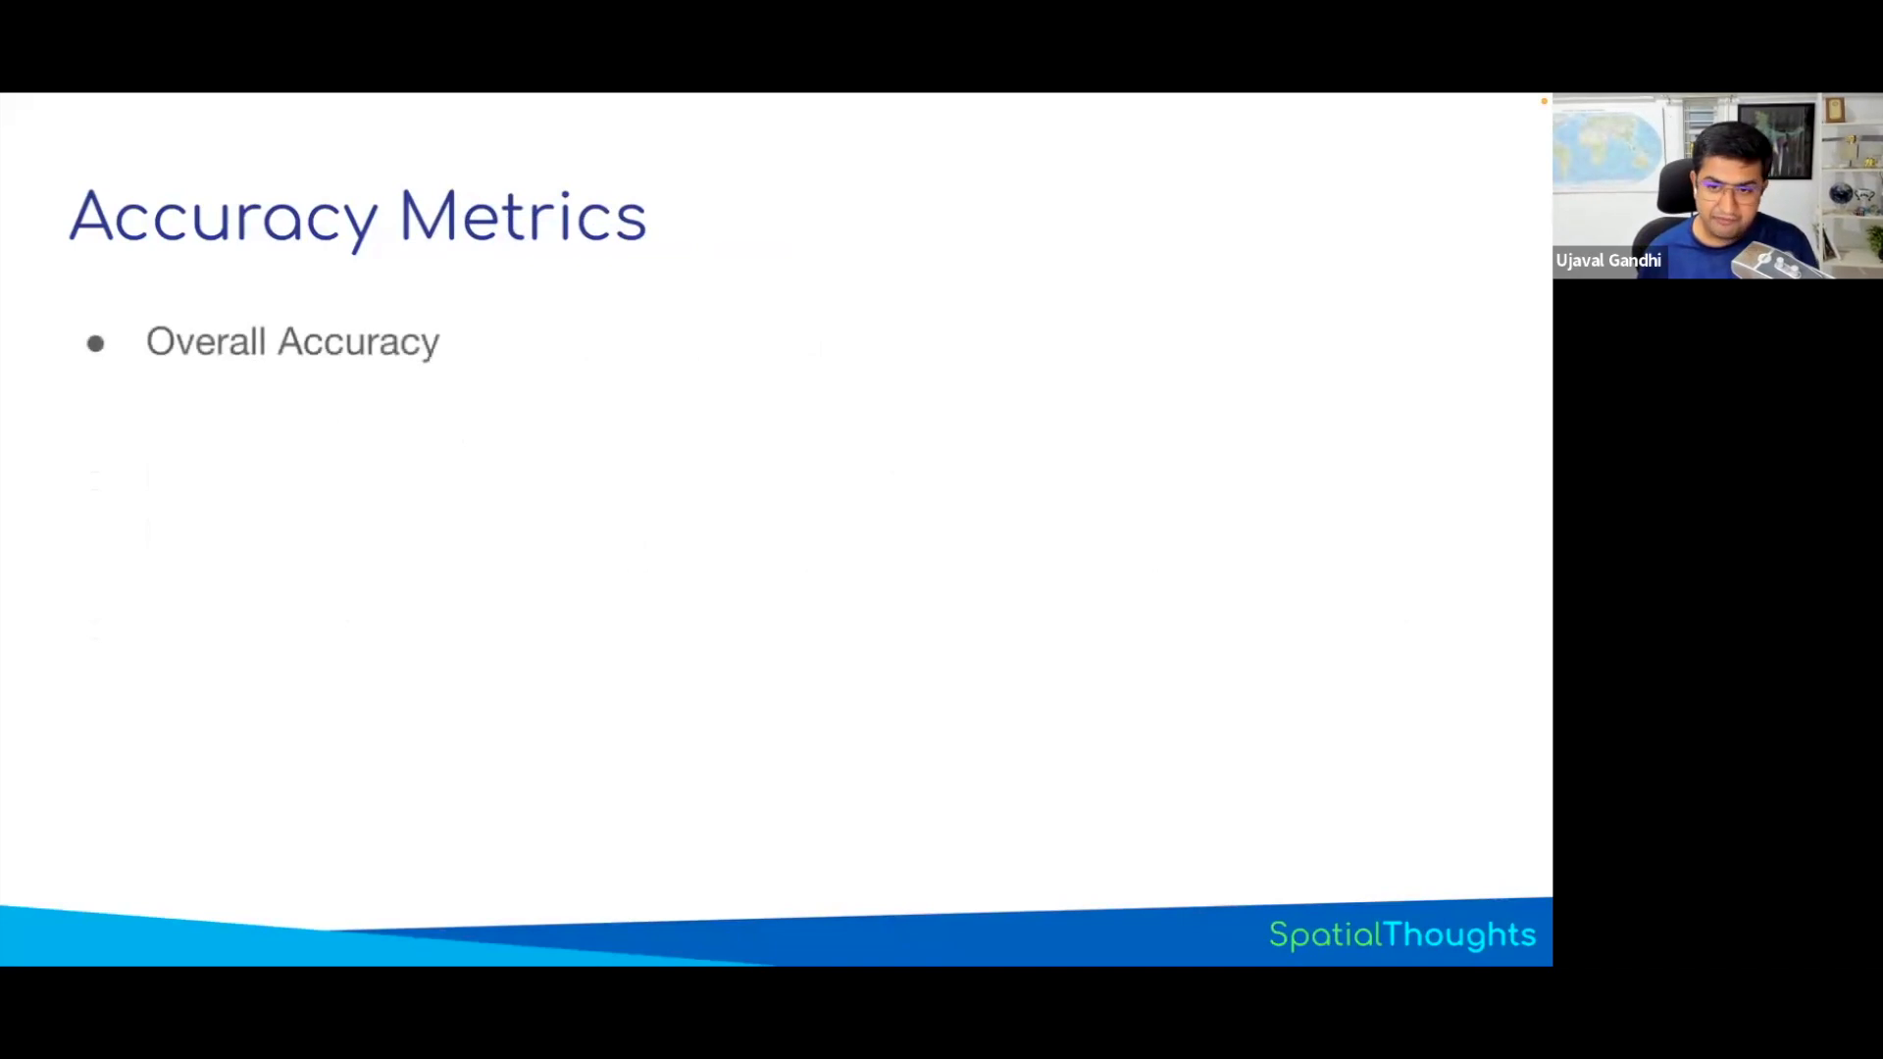
key(Left)
key(Right)
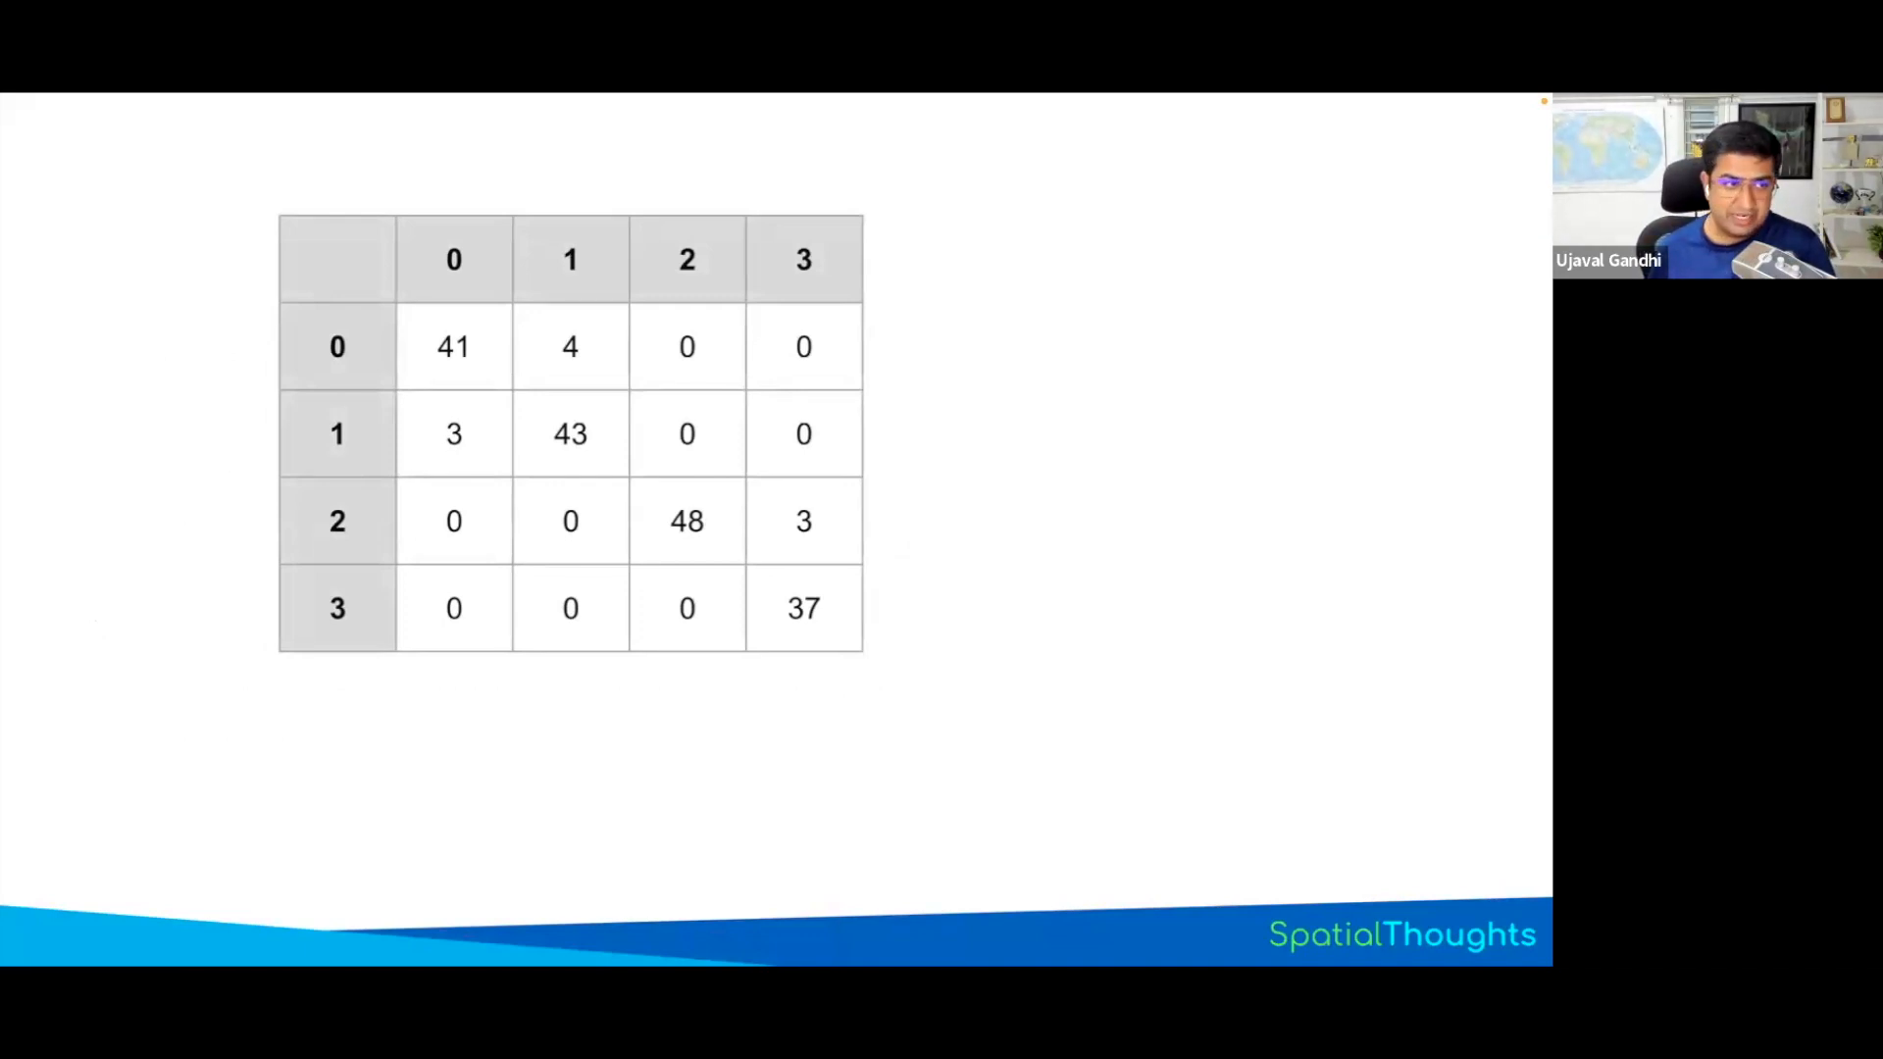
- Reveal the predicted and actual axis labels on the confusion matrix slide
key(Right)
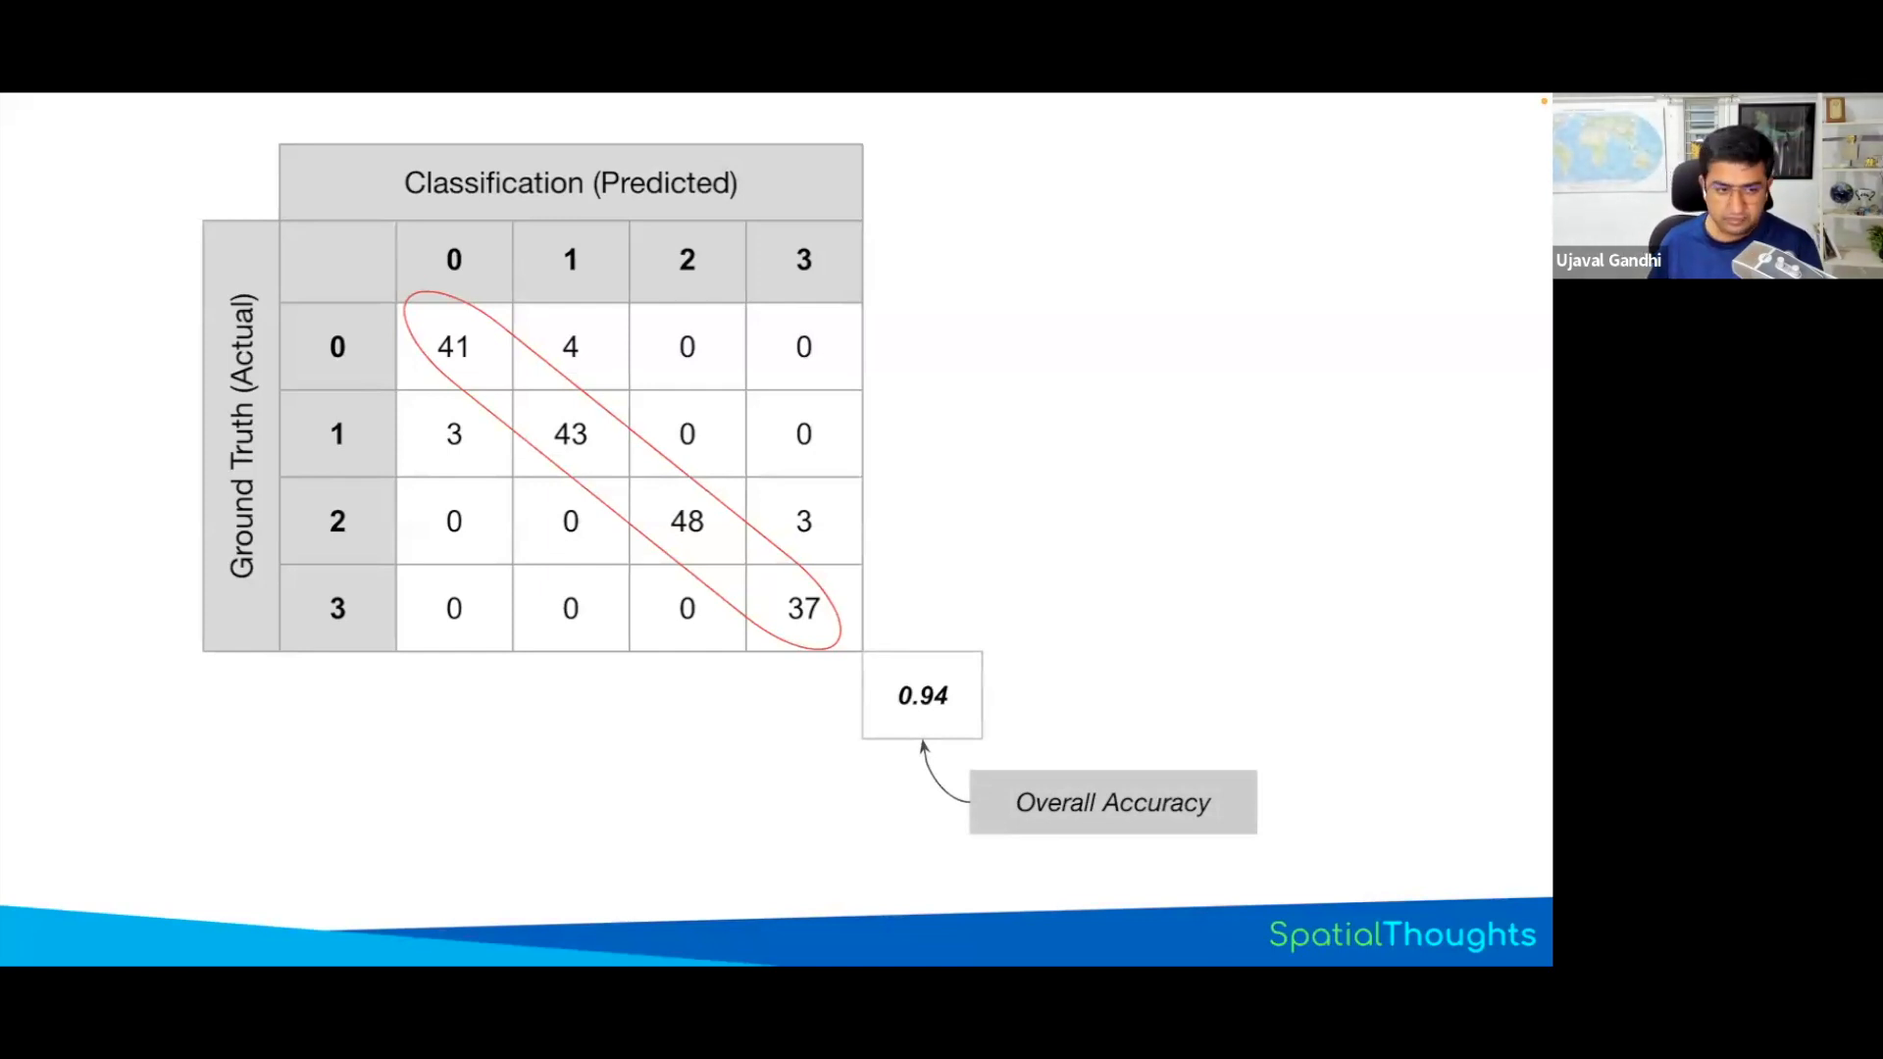
- Show the per-class producer's accuracy values and the Consumer's Accuracy row
key(Right)
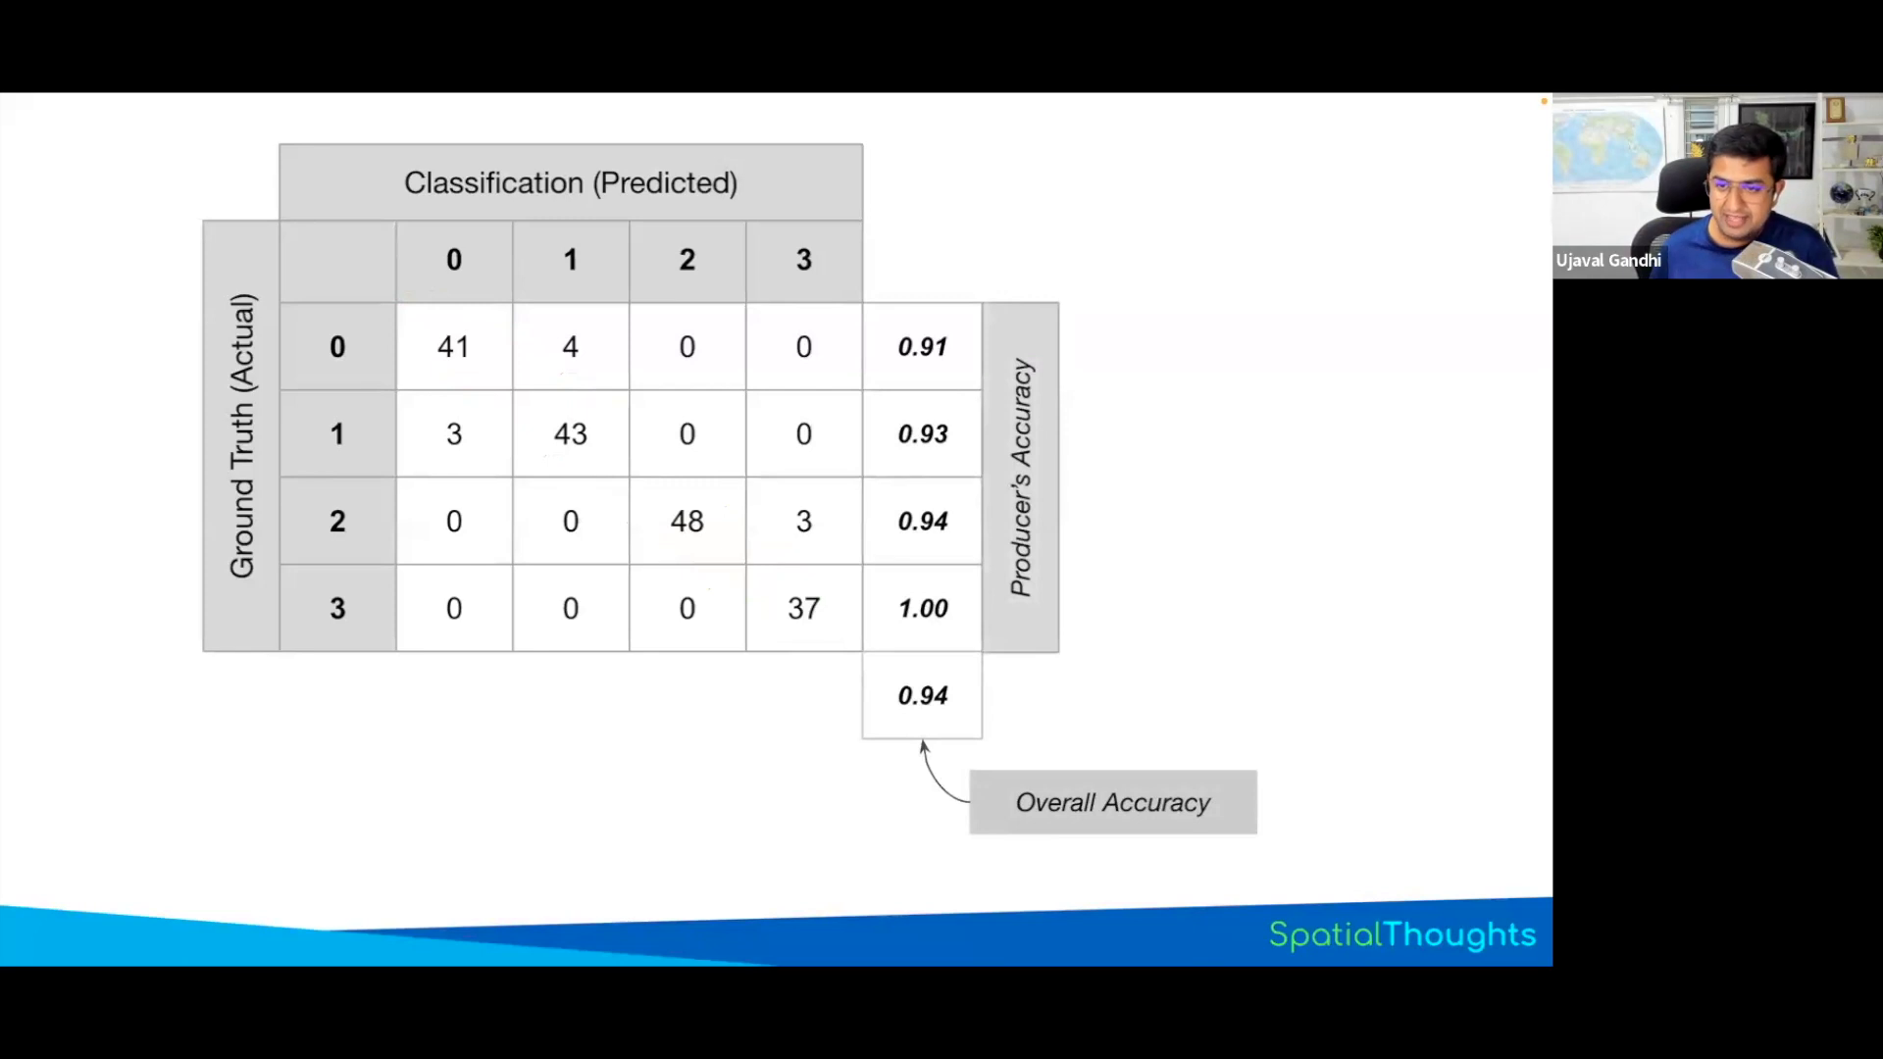
key(Right)
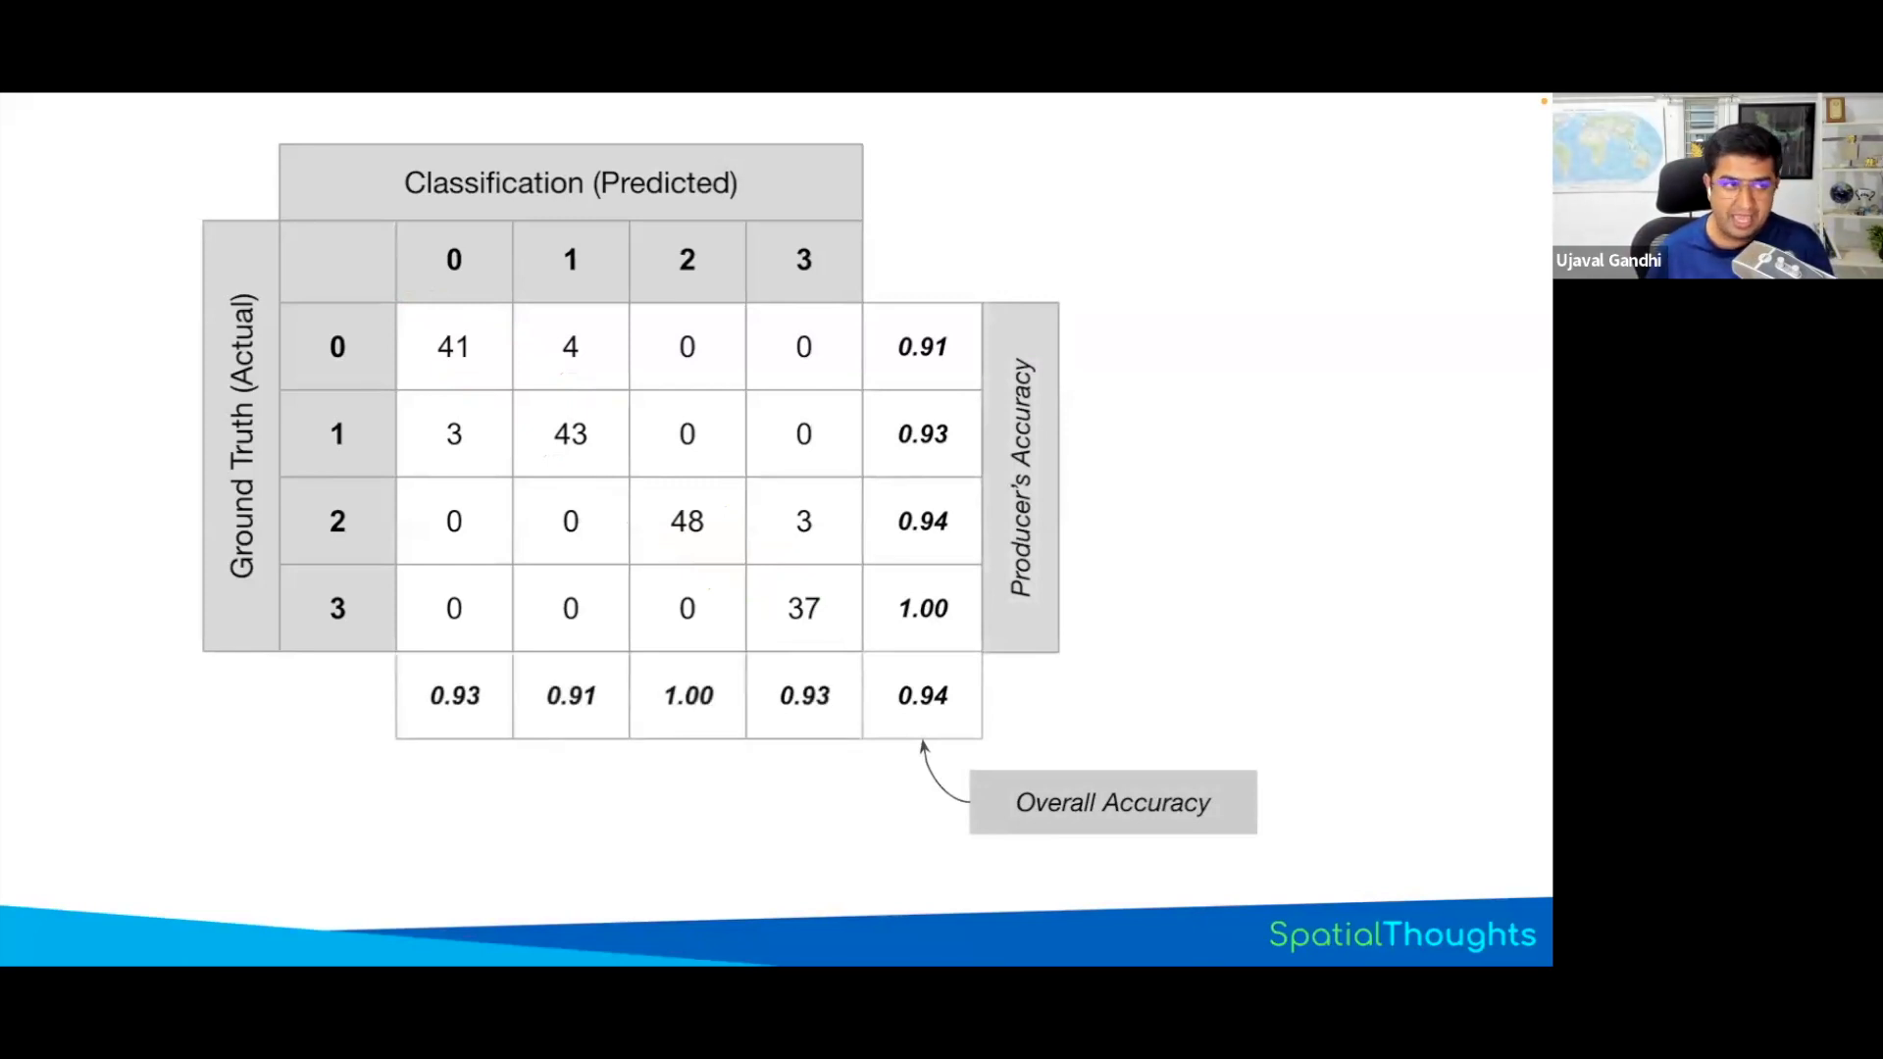
key(Right)
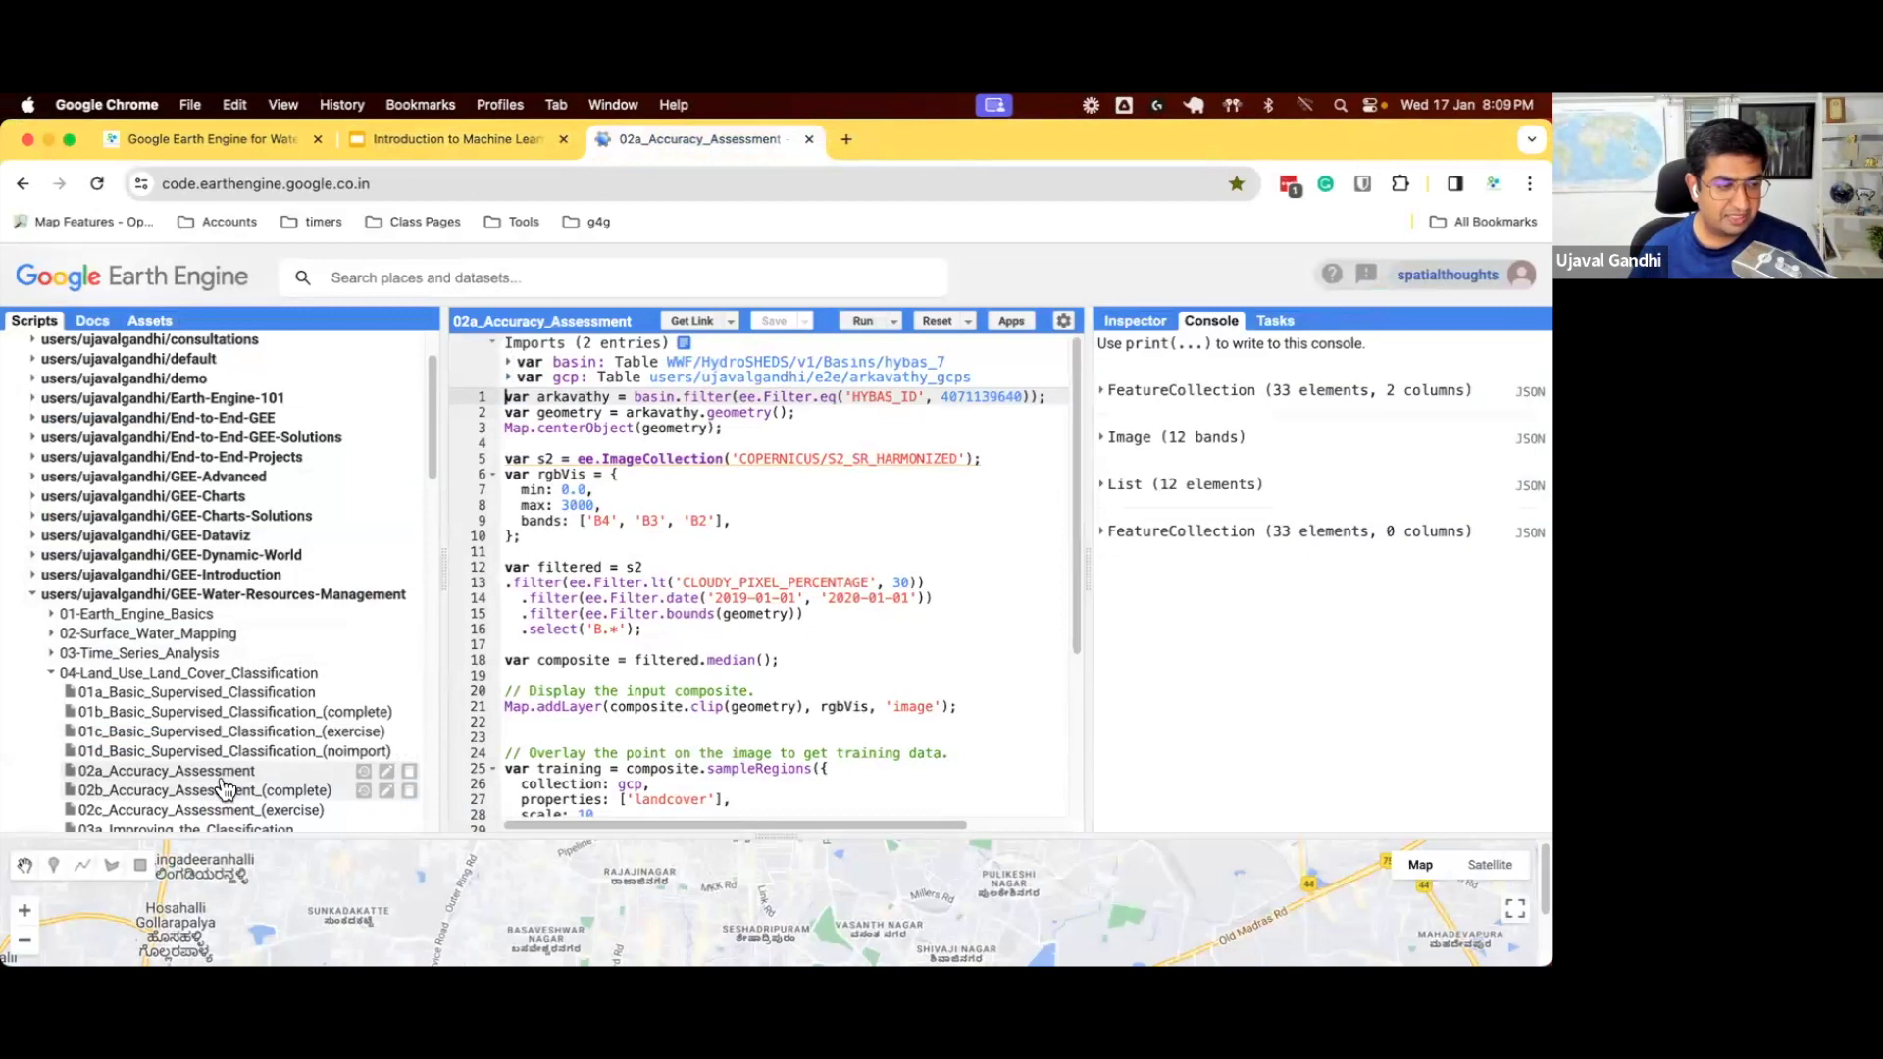
- Run the accuracy assessment script and enlarge the map to view the basin composite
click(863, 320)
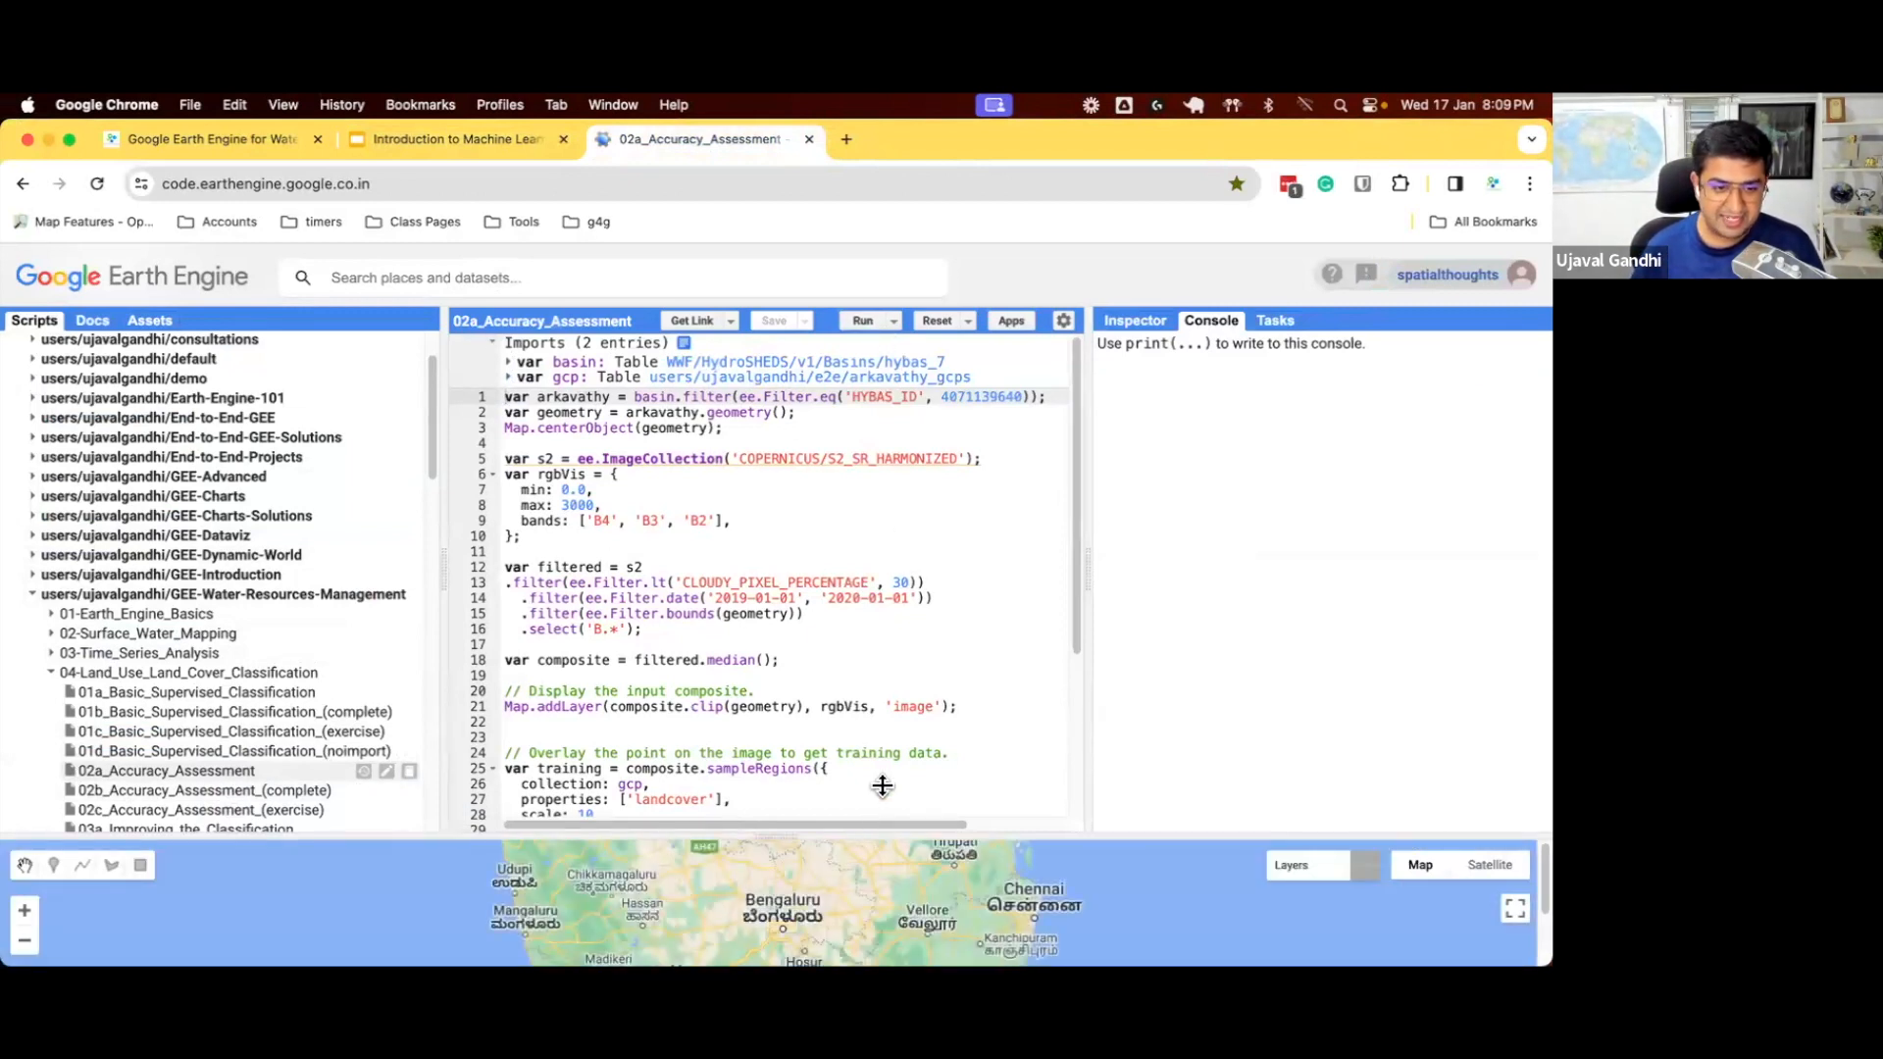
drag(878, 835, 925, 451)
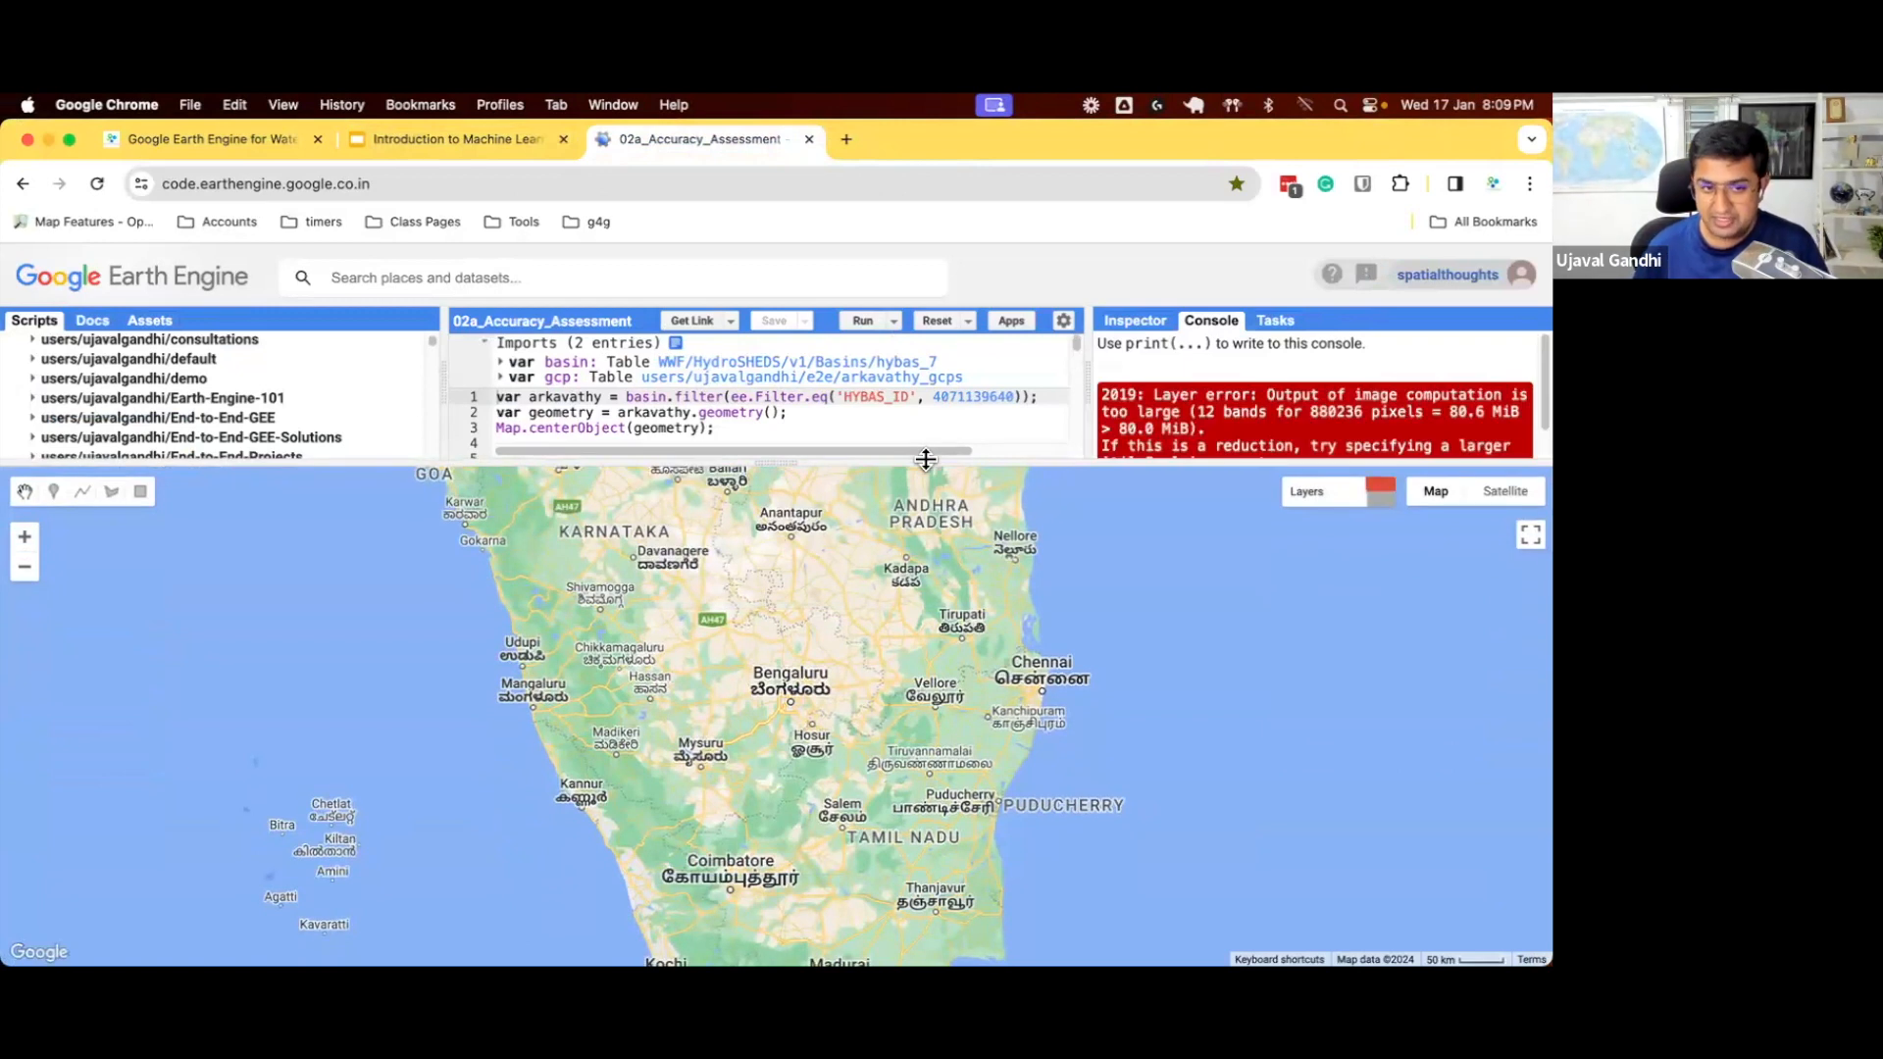
scroll(761, 695, up, 2)
scroll(762, 695, up, 2)
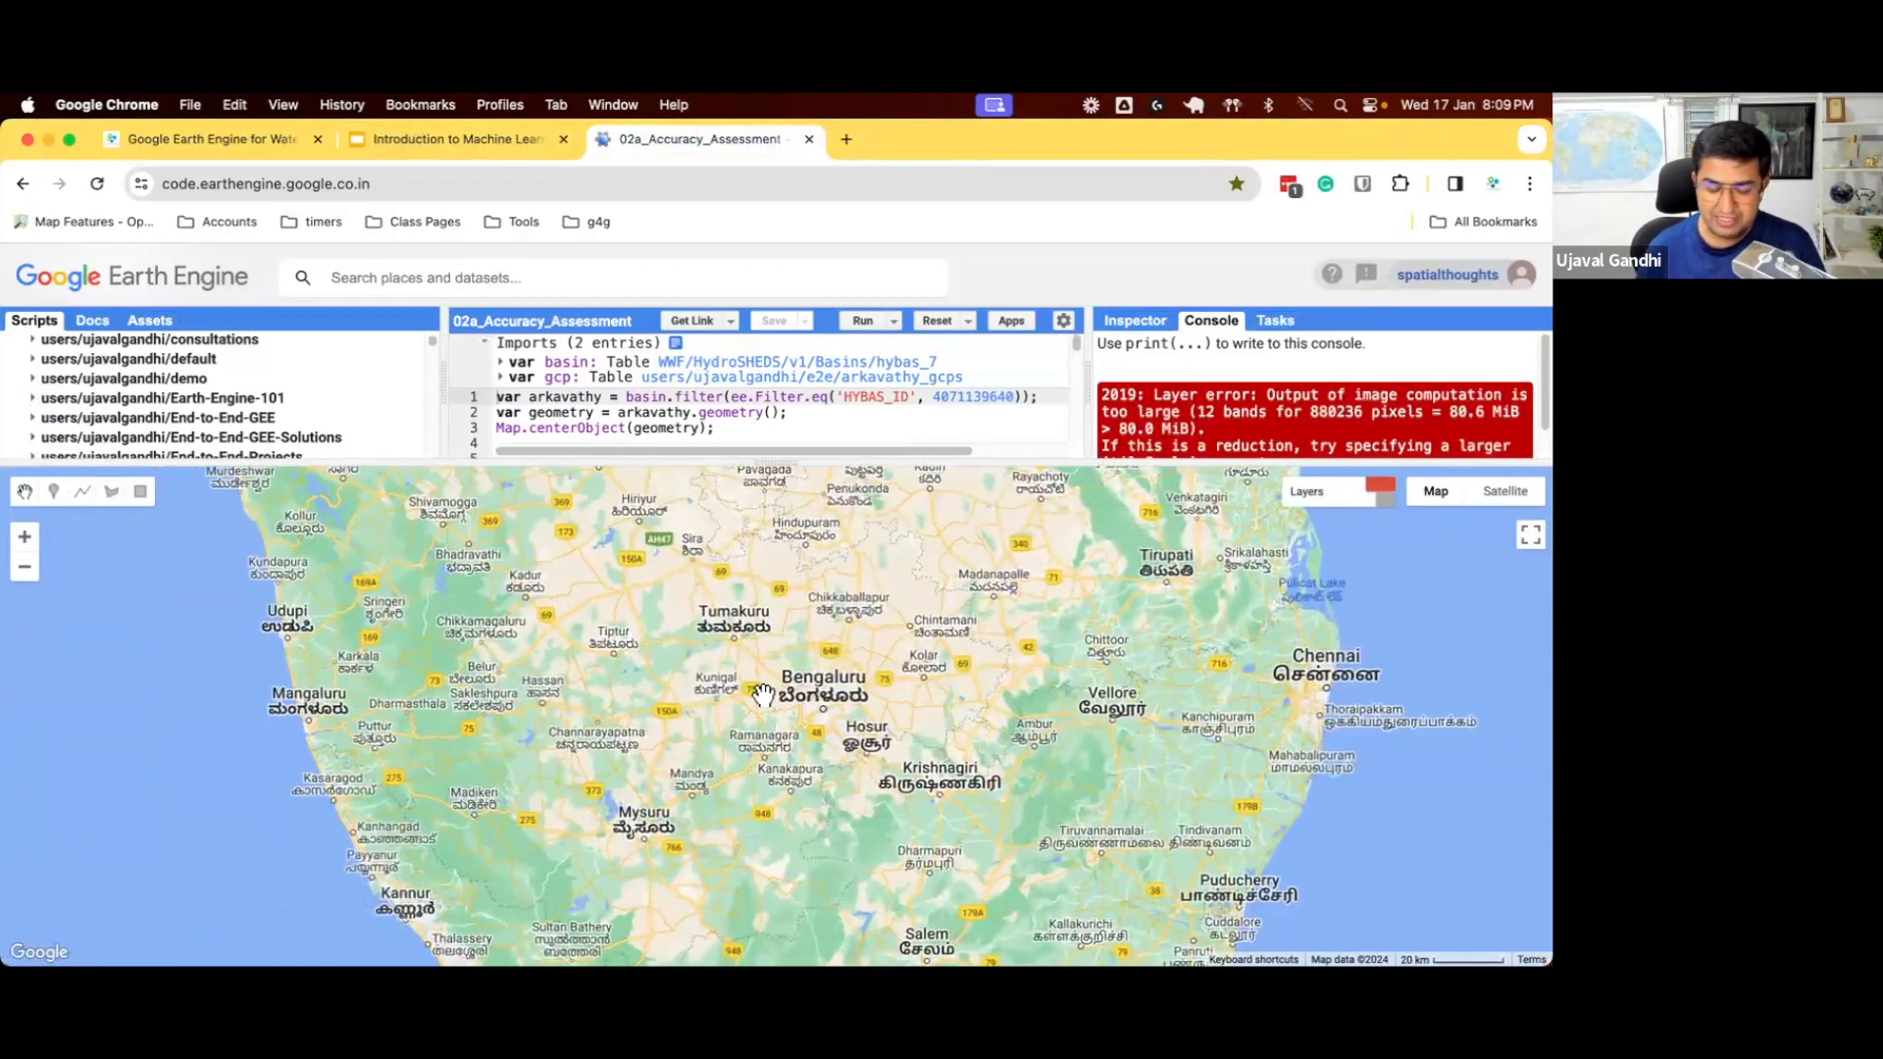
scroll(762, 695, up, 2)
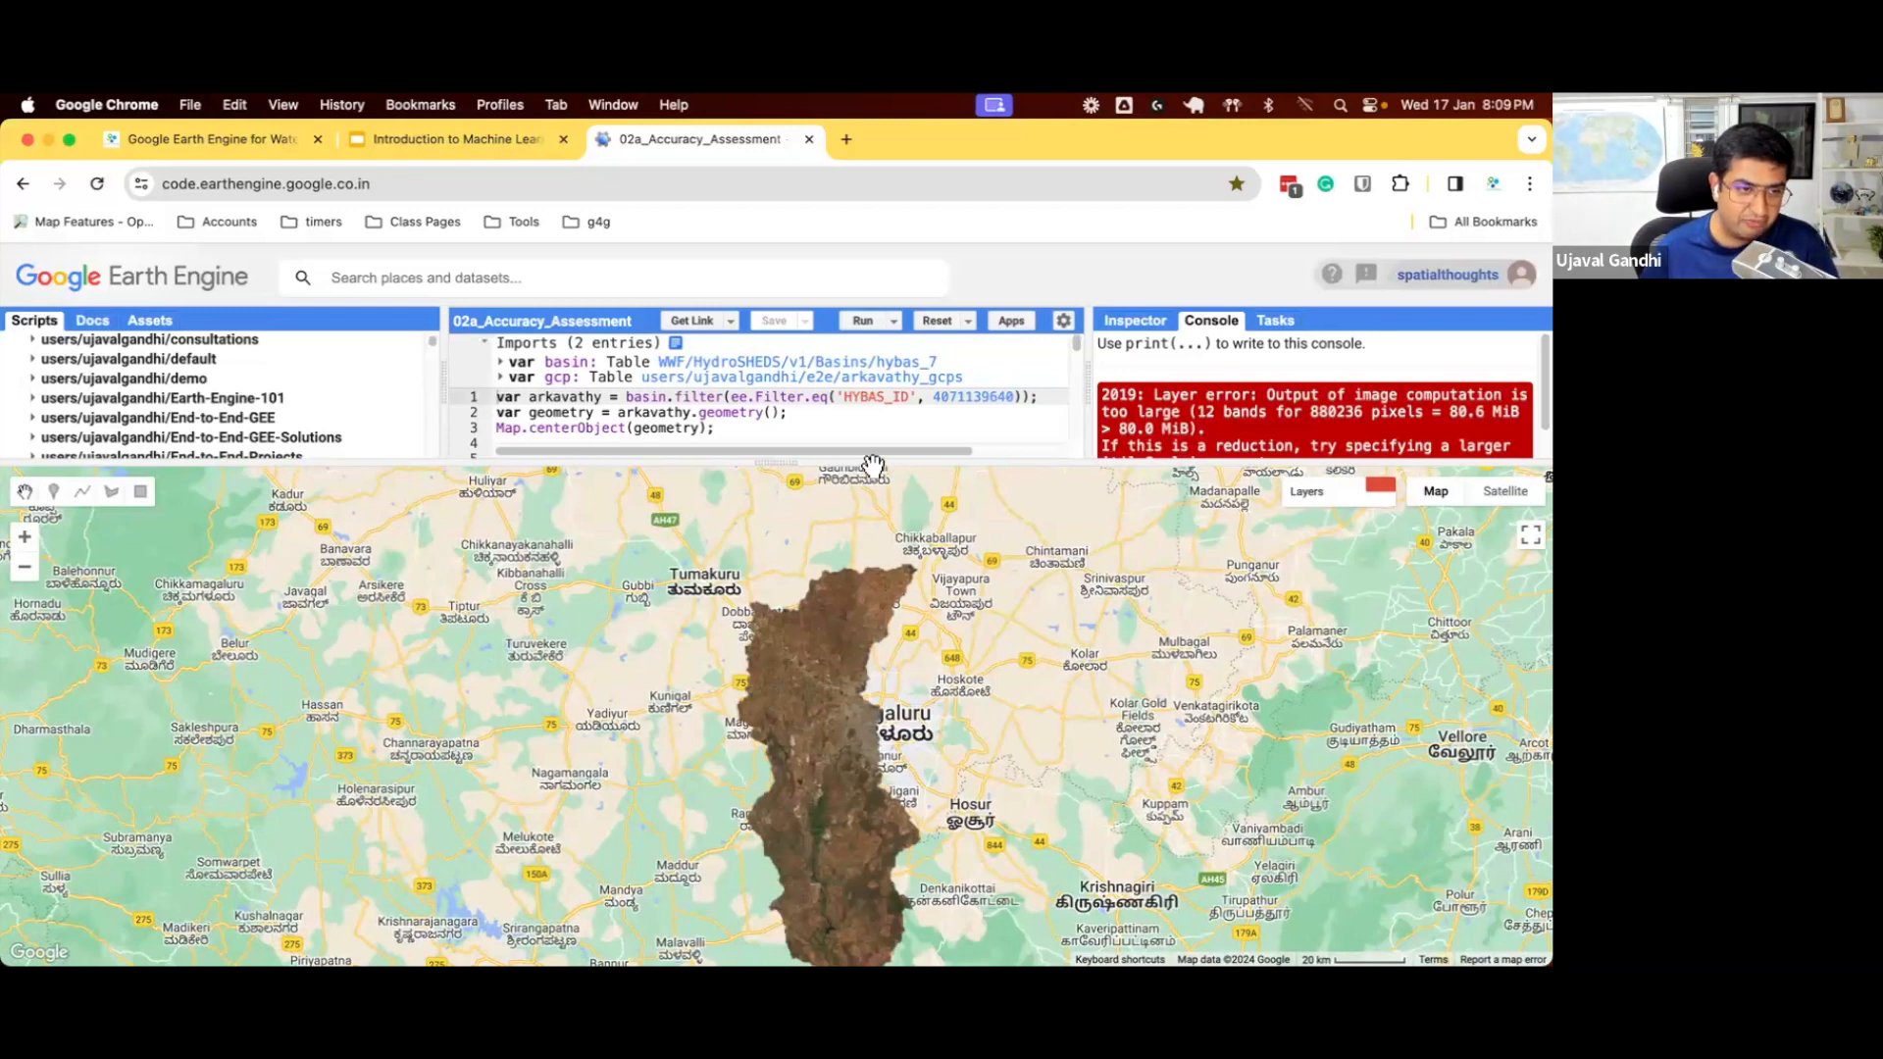
drag(870, 460, 868, 693)
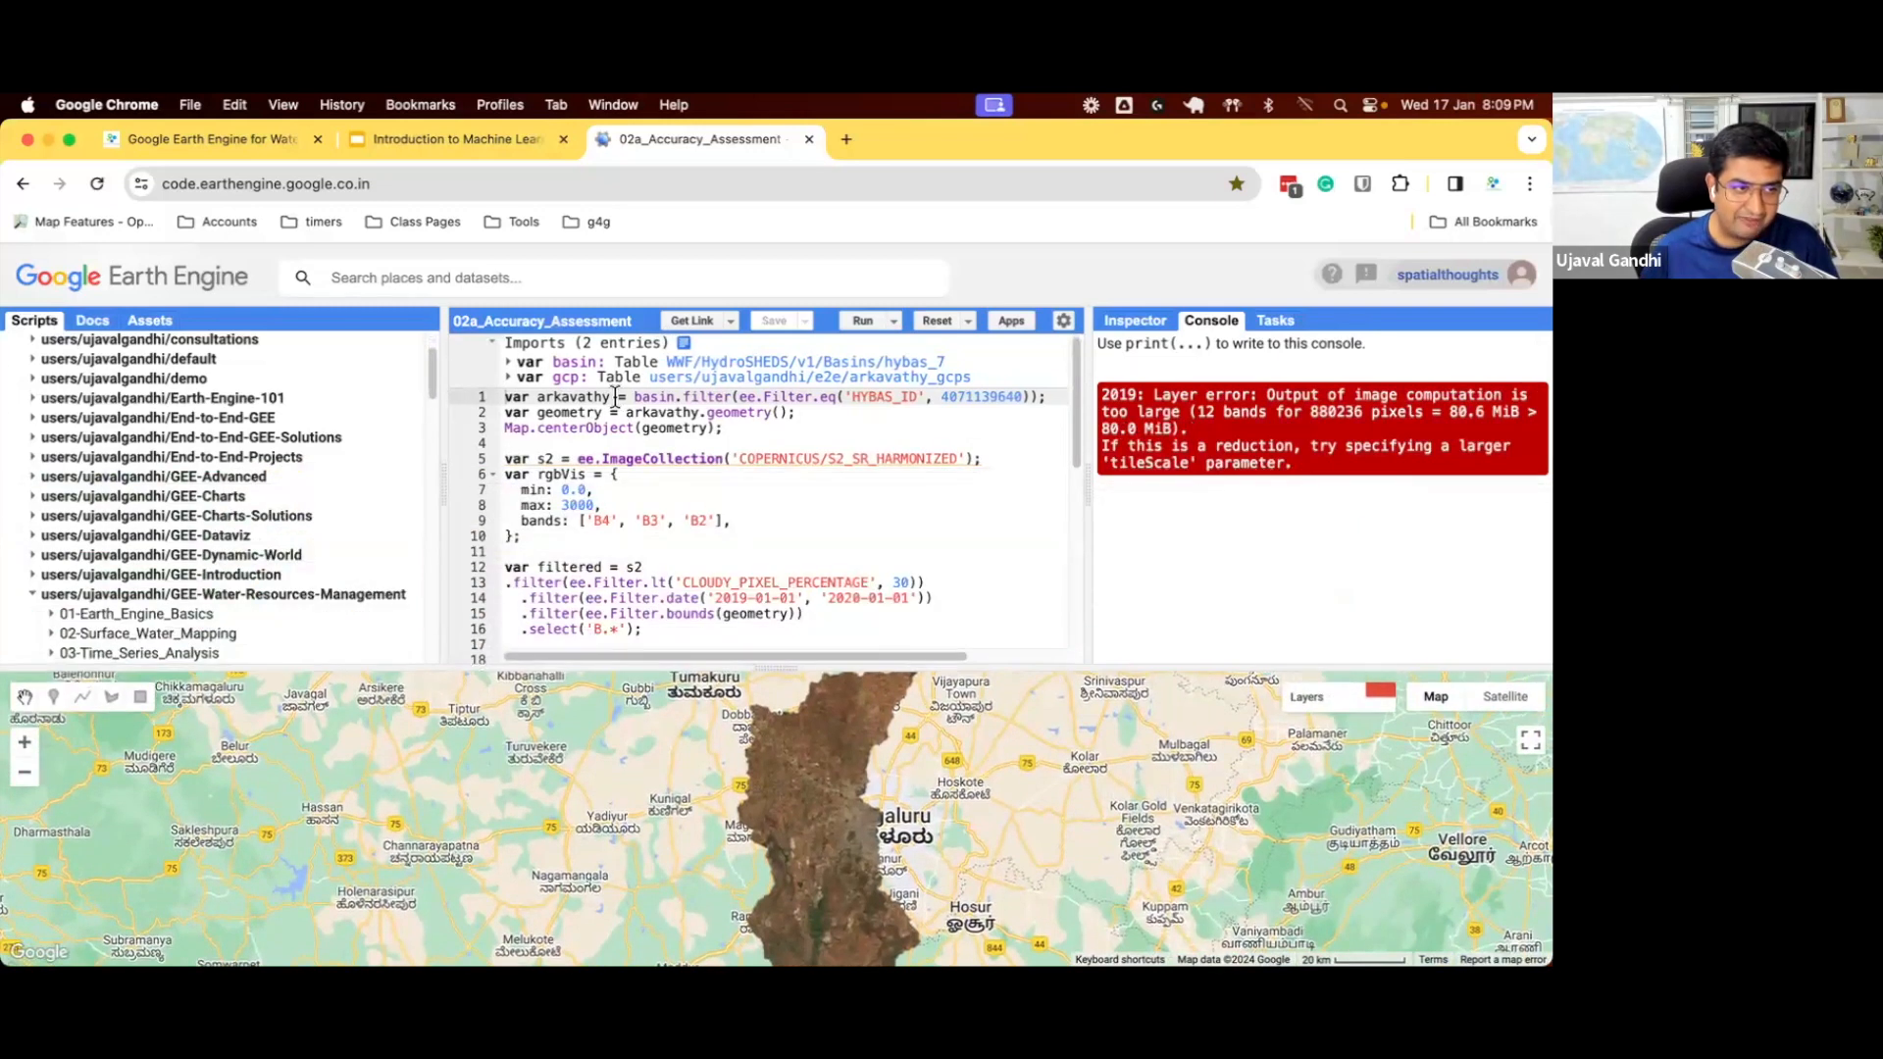
drag(1075, 441, 1076, 550)
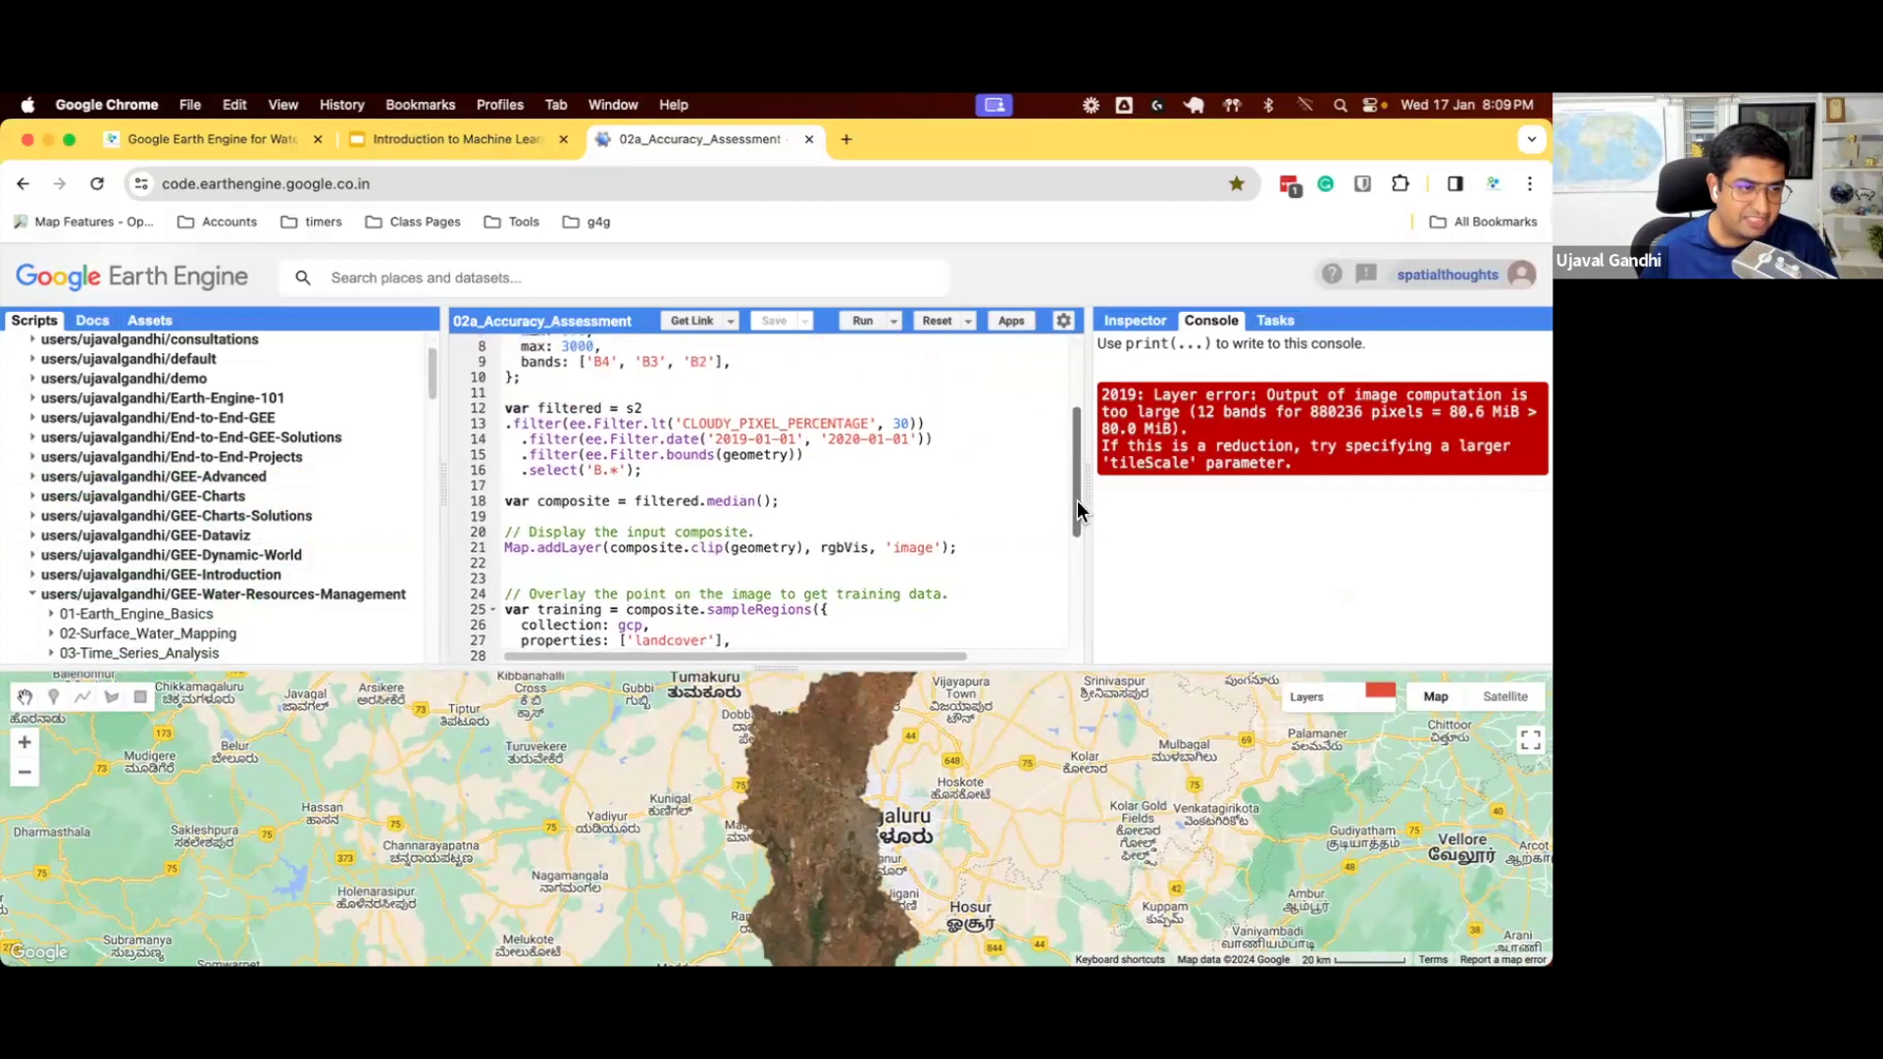
drag(1076, 559, 1078, 383)
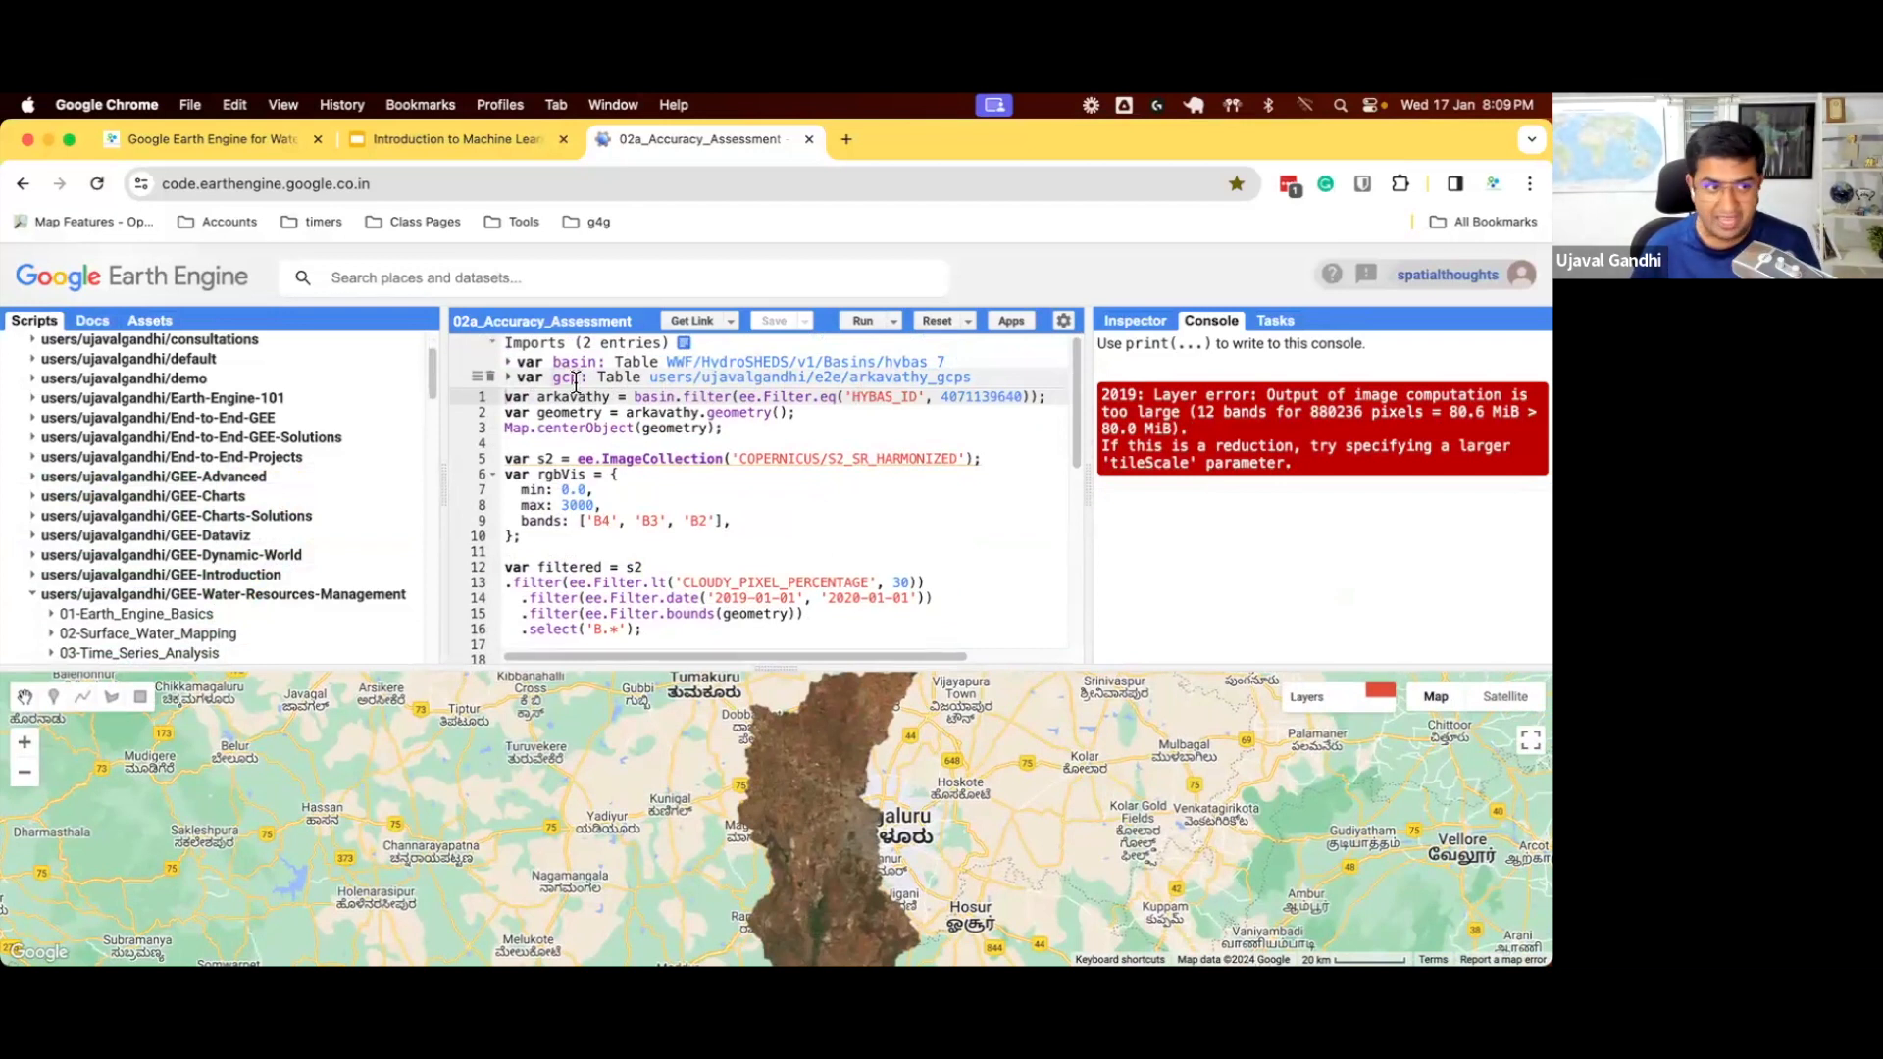
- Print gcp.size() (447) to the console, then delete the temporary print line
click(587, 441)
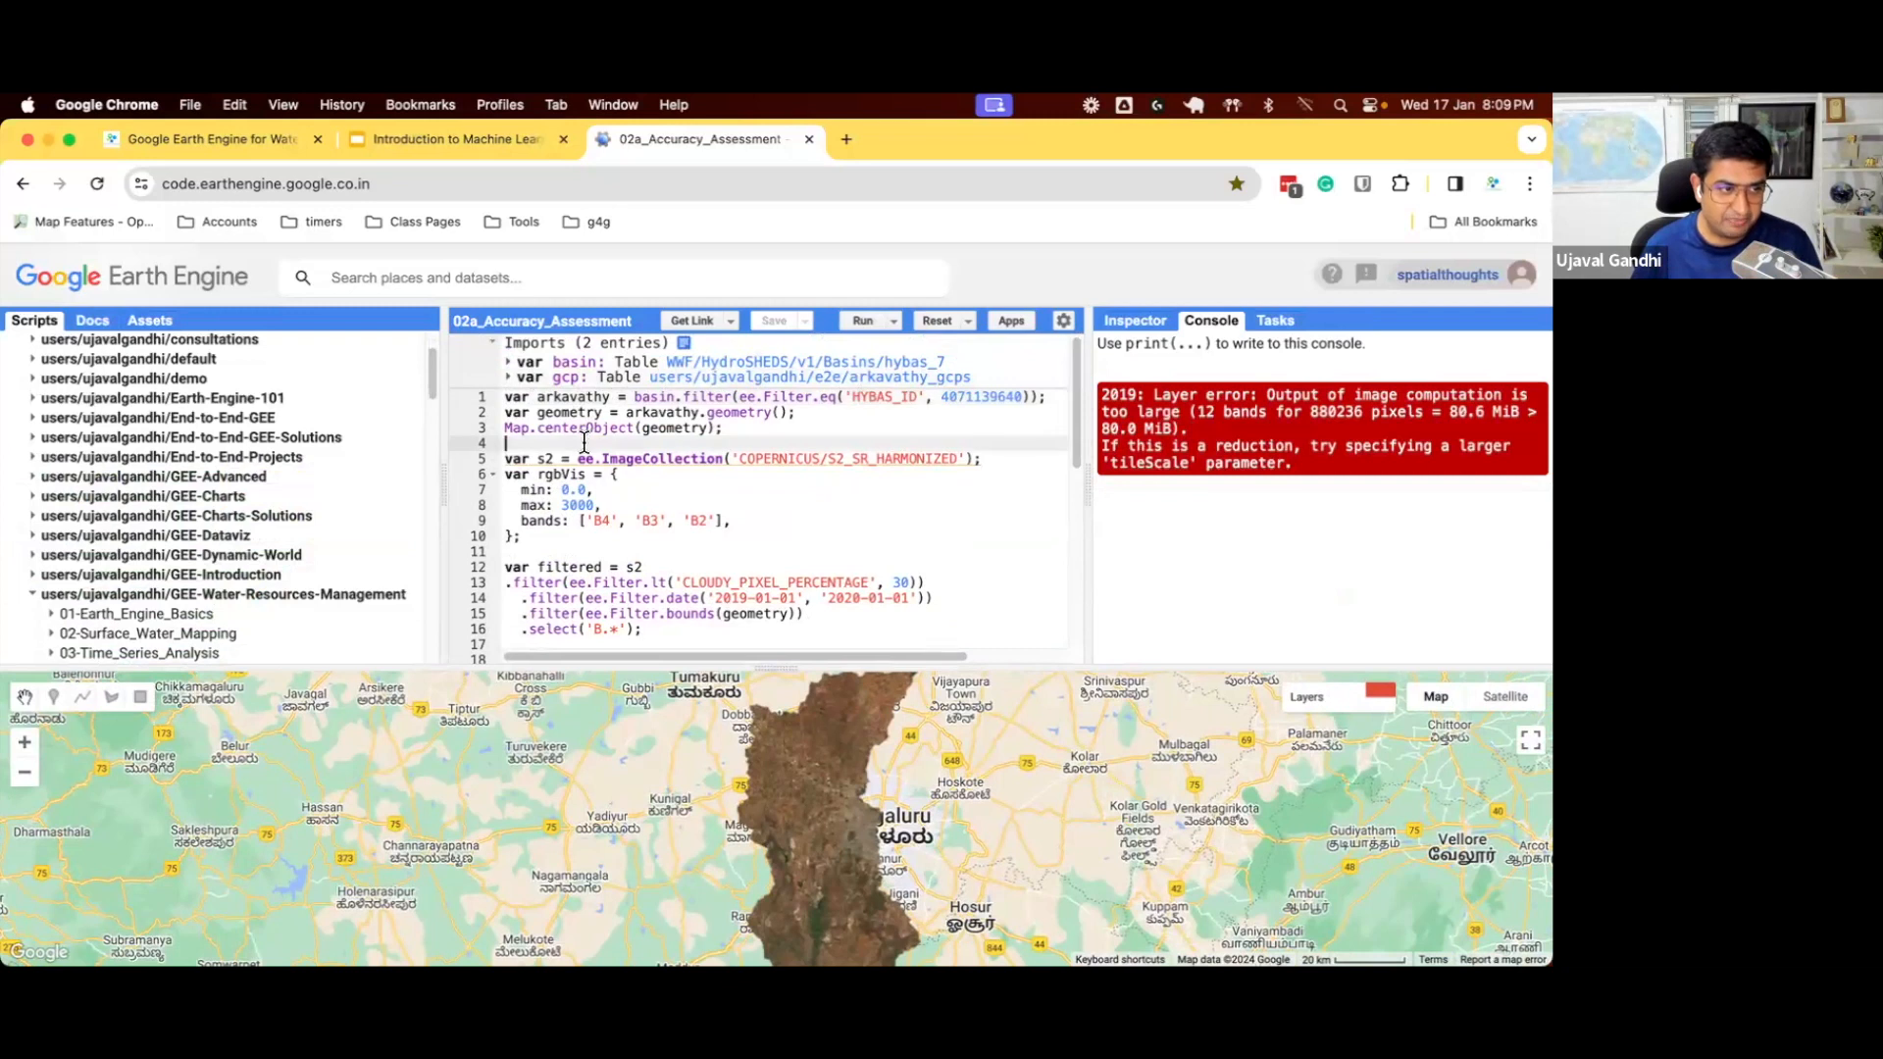
key(Return)
text(print(gcp.size()
key(ctrl+Return)
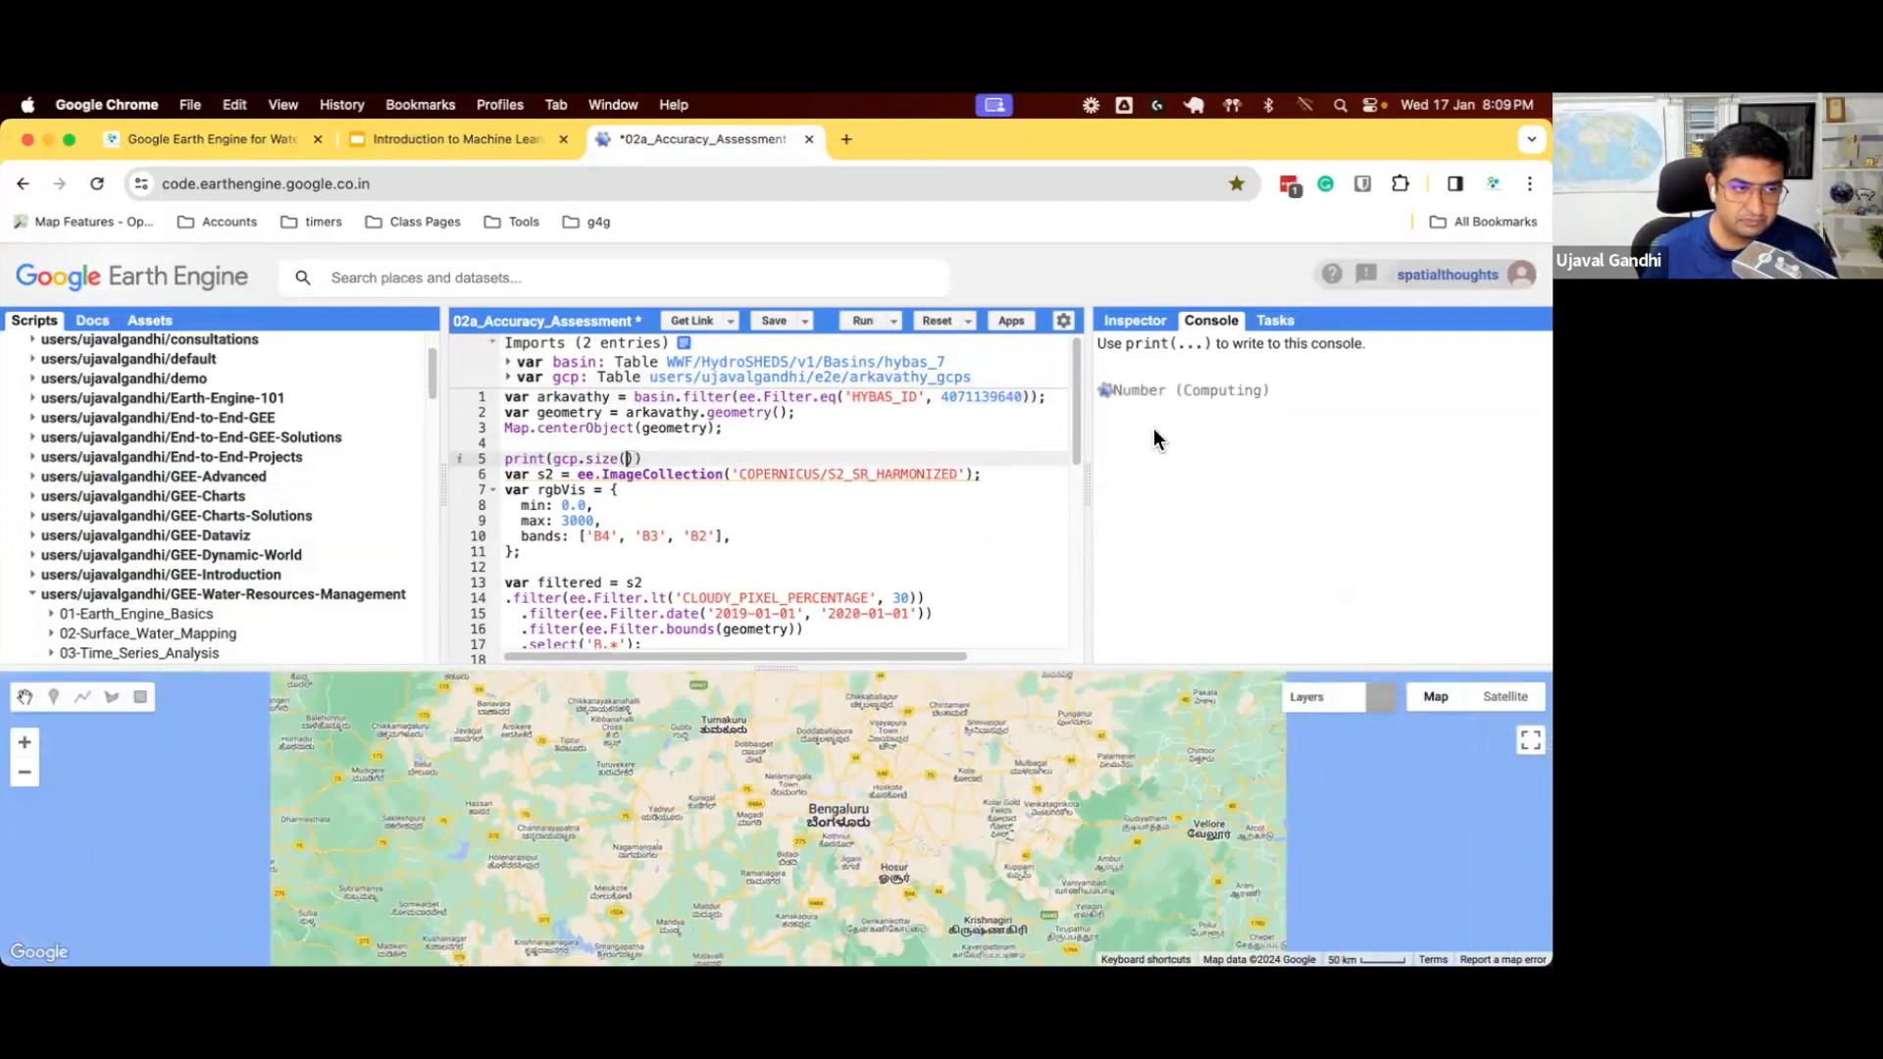
triple_click(689, 459)
key(BackSpace)
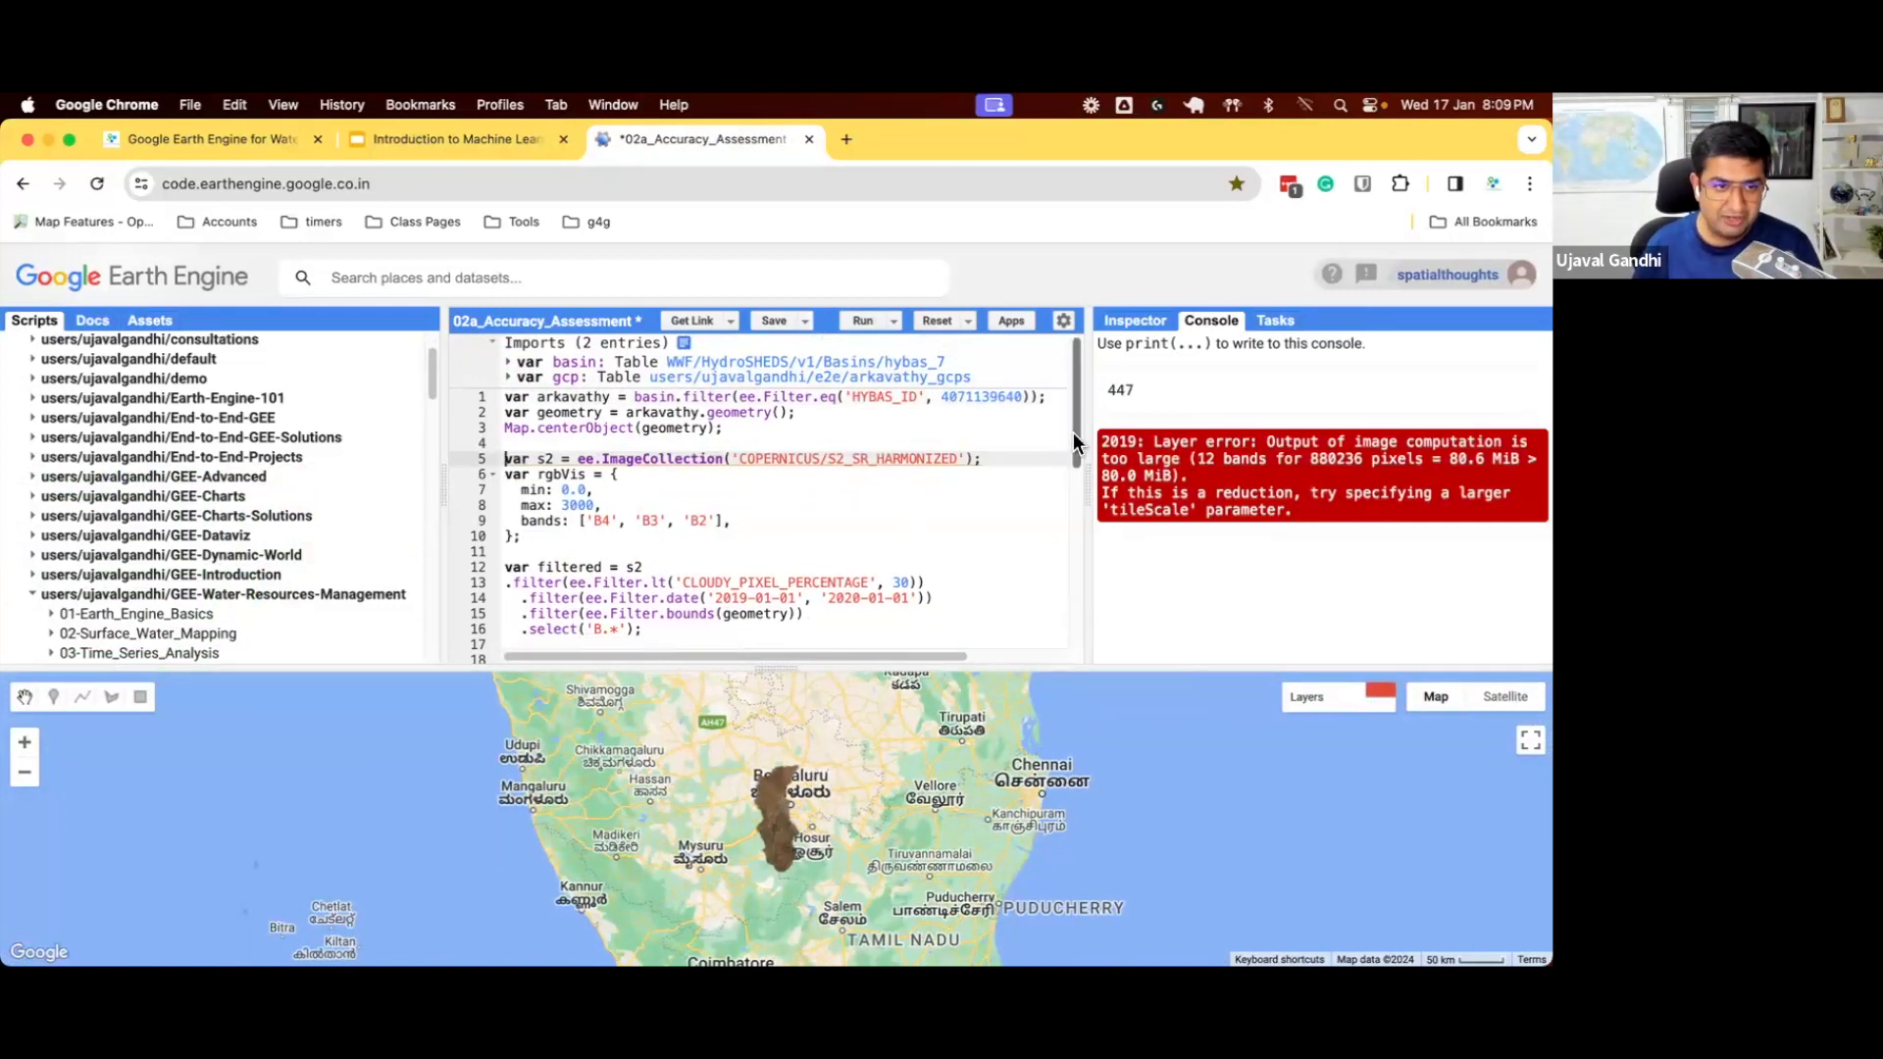
- Widen the console and highlight the computation-too-large error text
drag(1089, 472, 1010, 474)
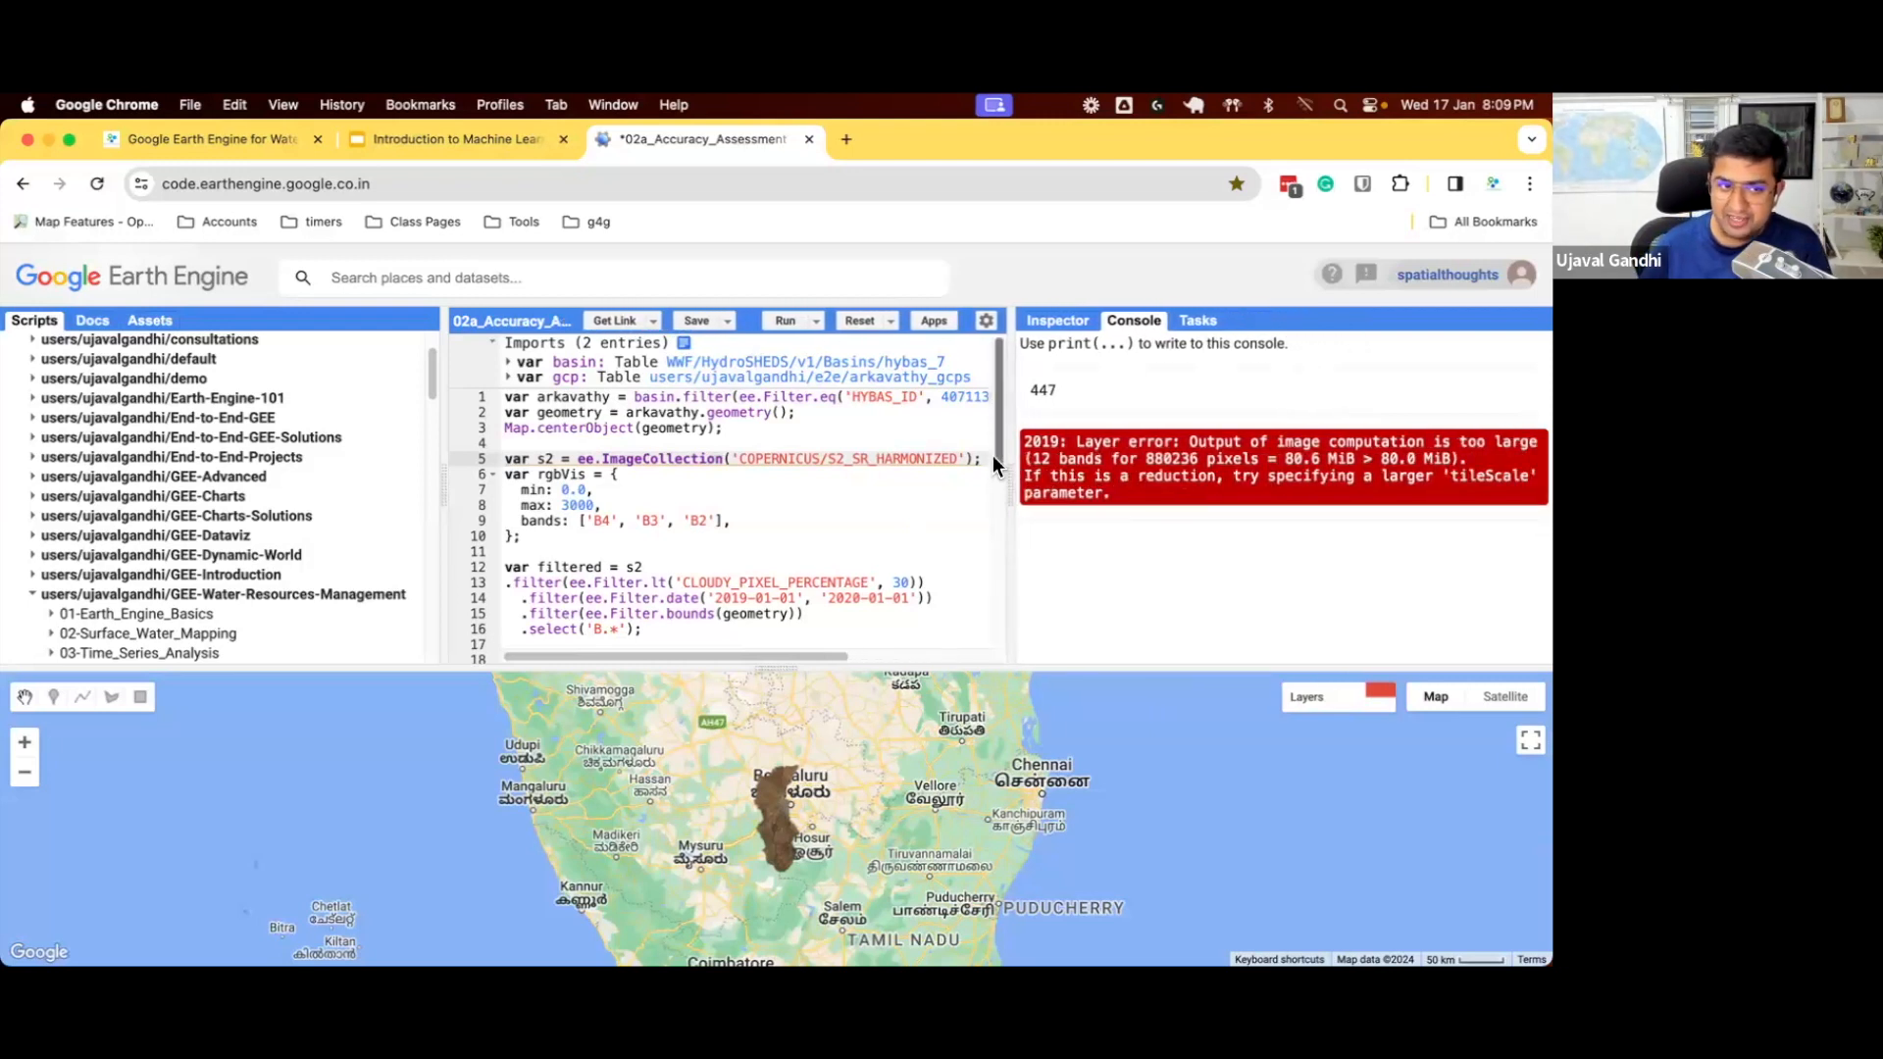
scroll(987, 545, down, 5)
scroll(986, 560, down, 5)
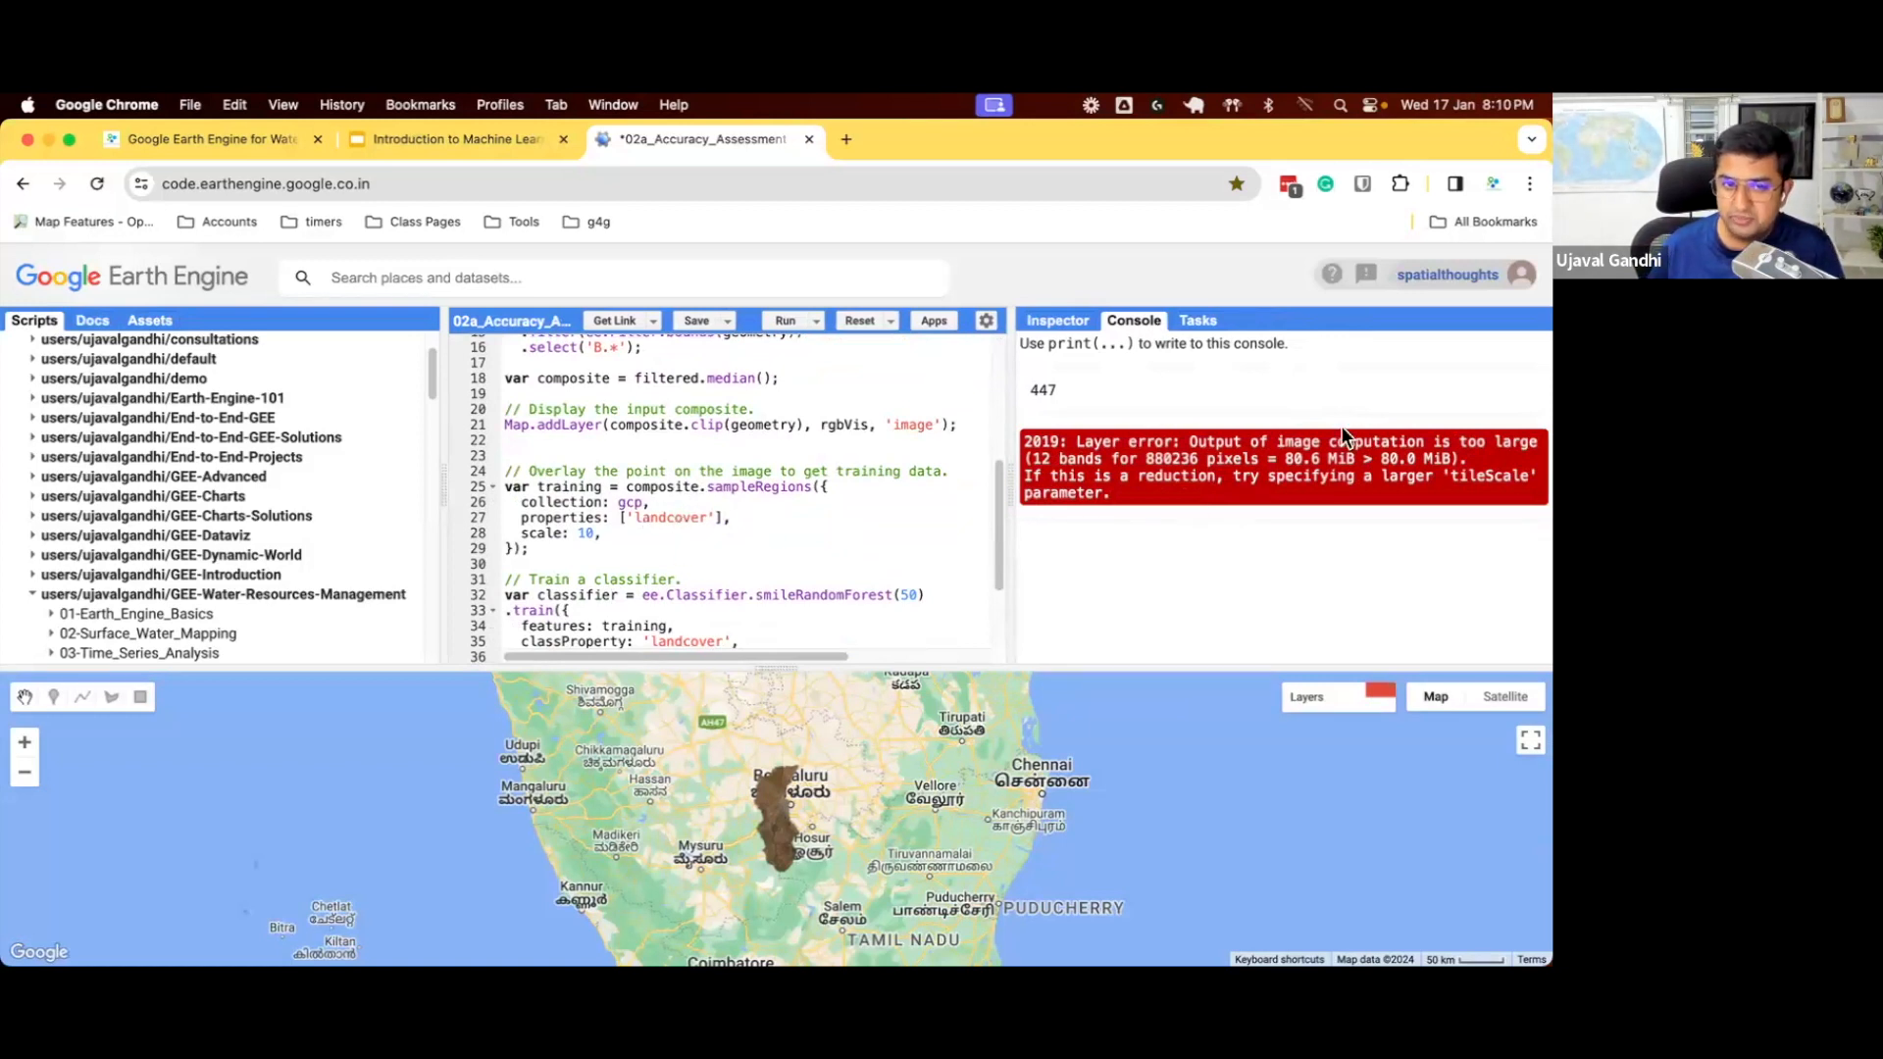
drag(1336, 441, 1531, 444)
click(1527, 448)
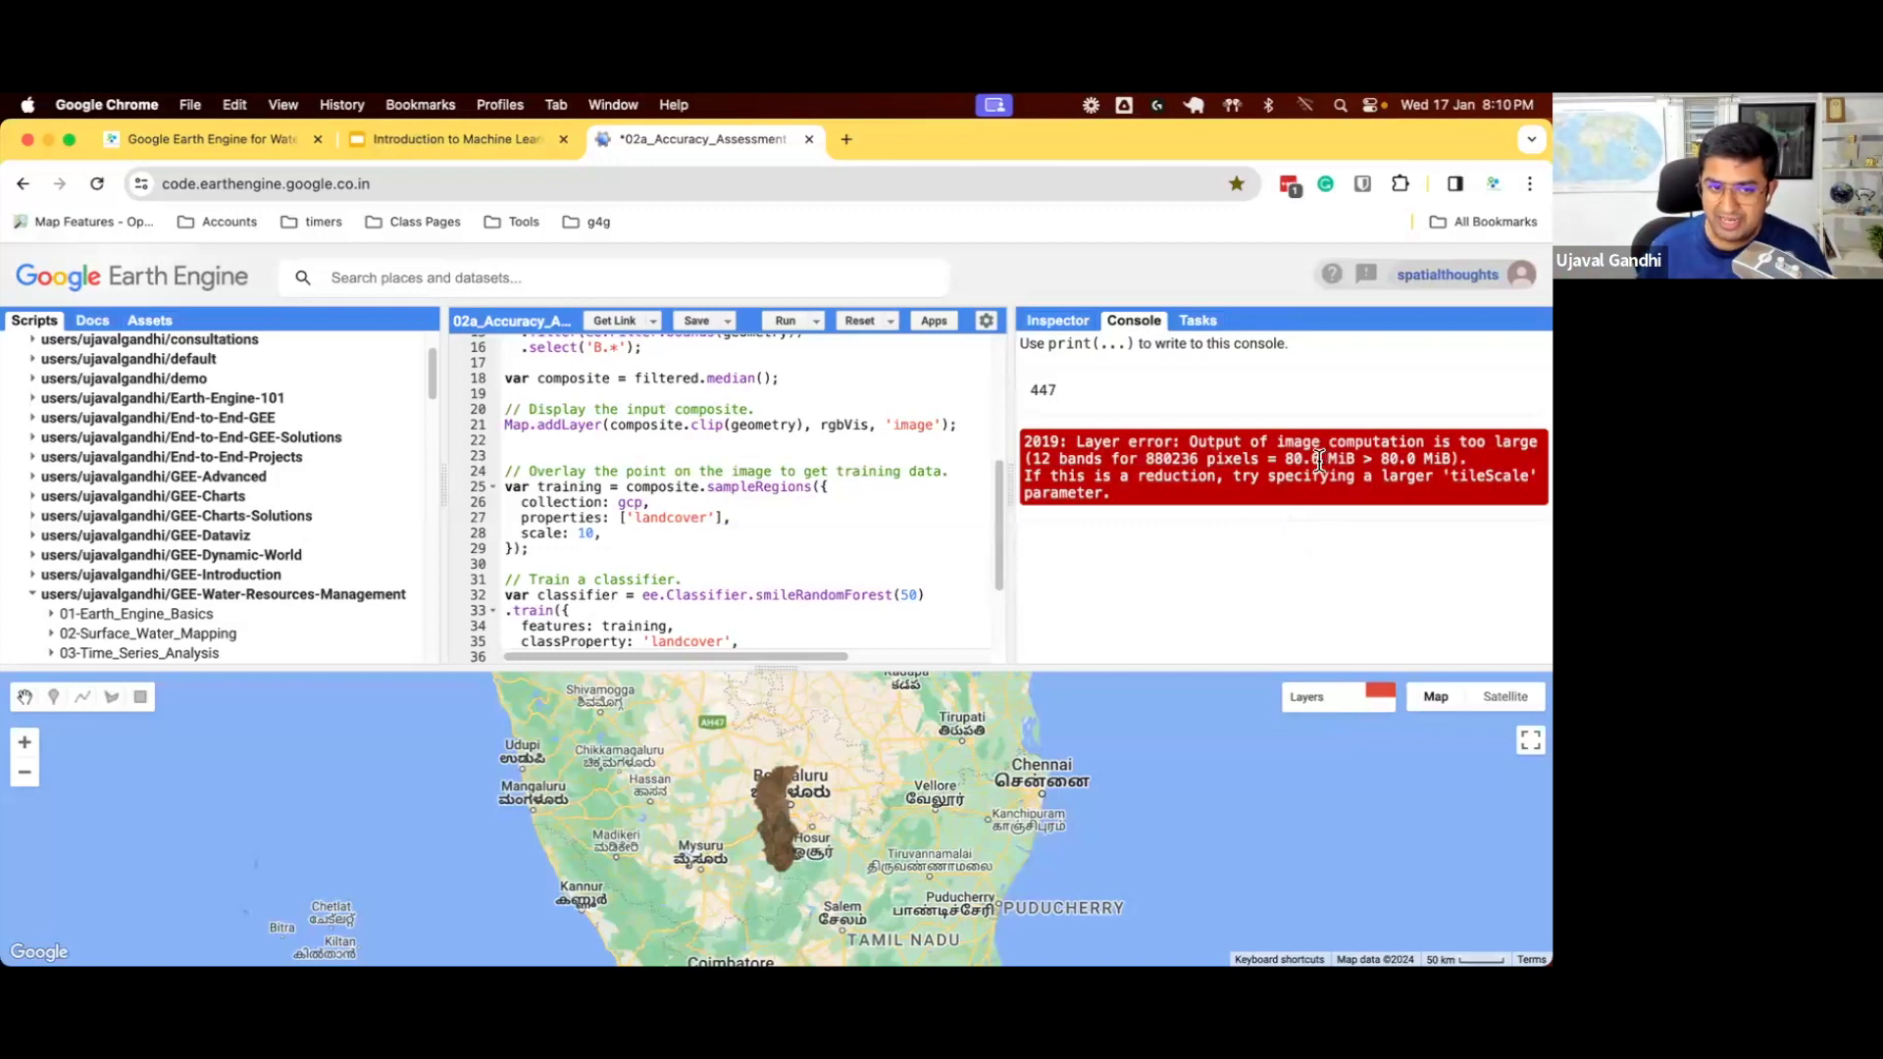
drag(1321, 459, 1287, 461)
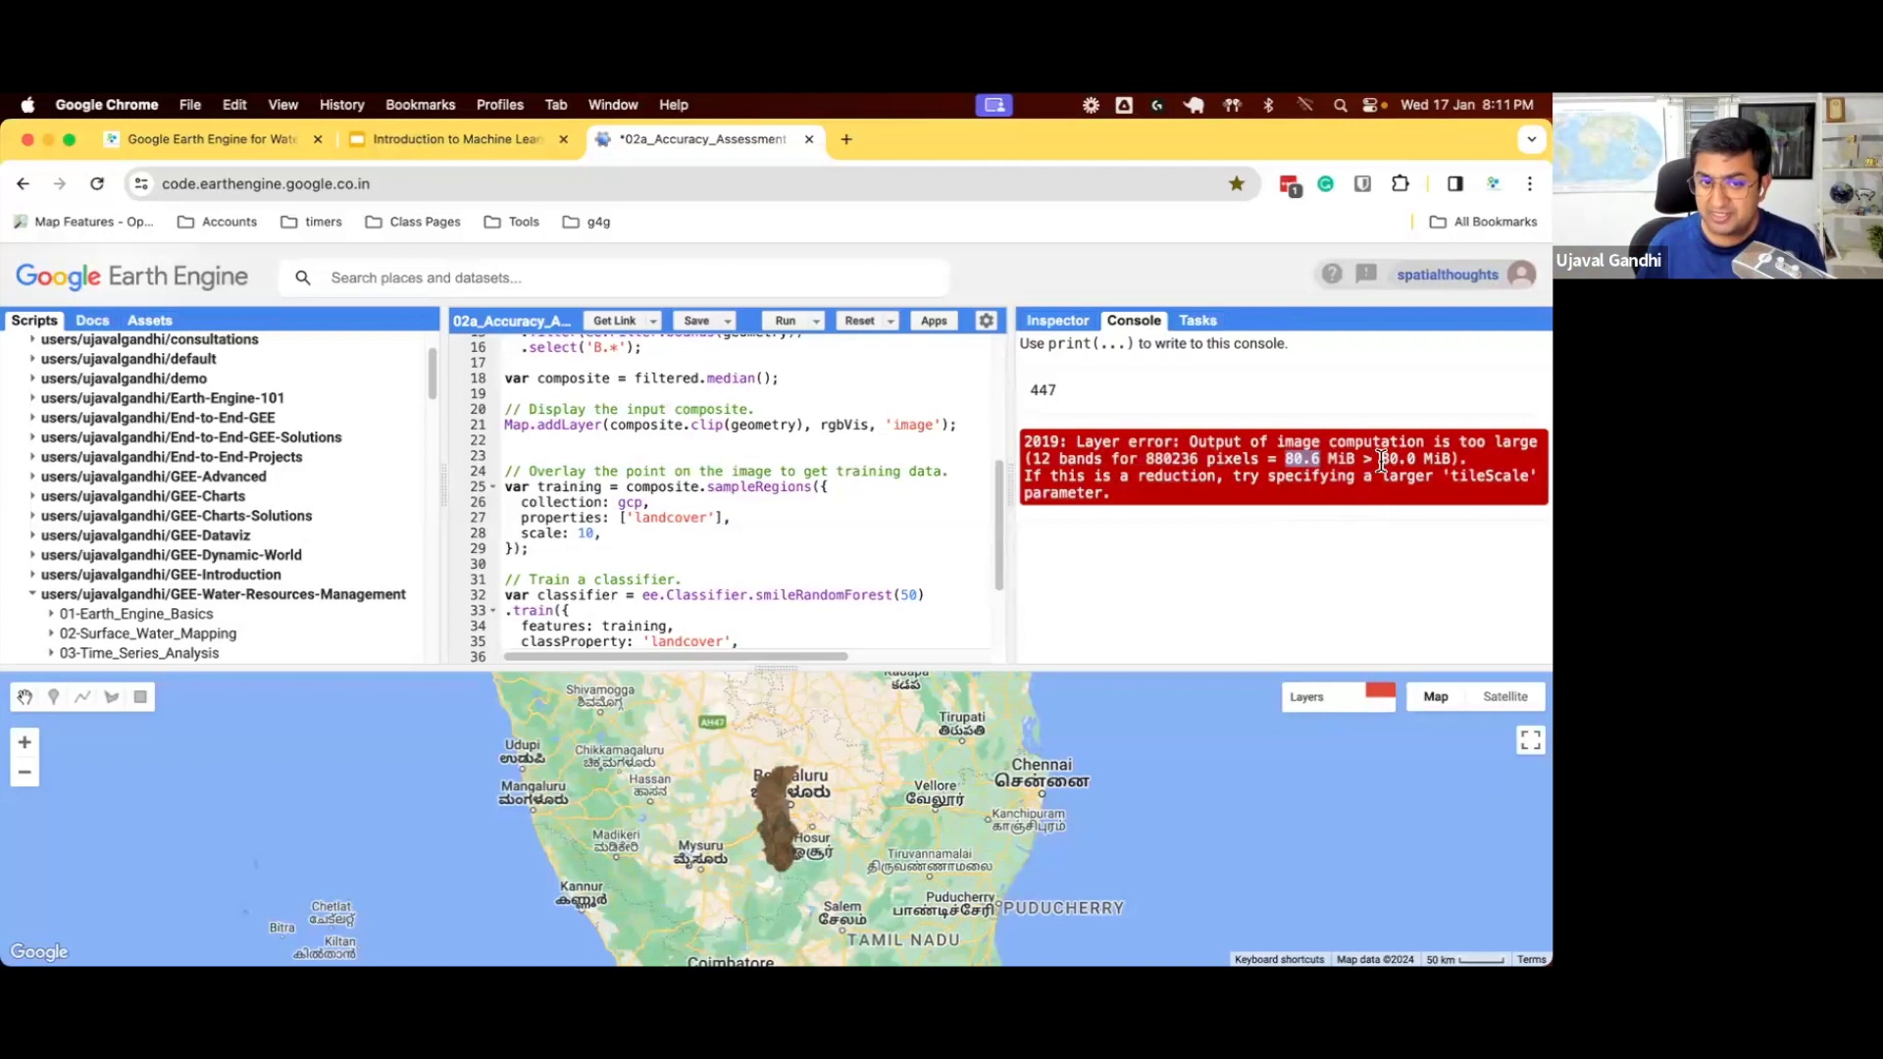
drag(1380, 462, 1448, 462)
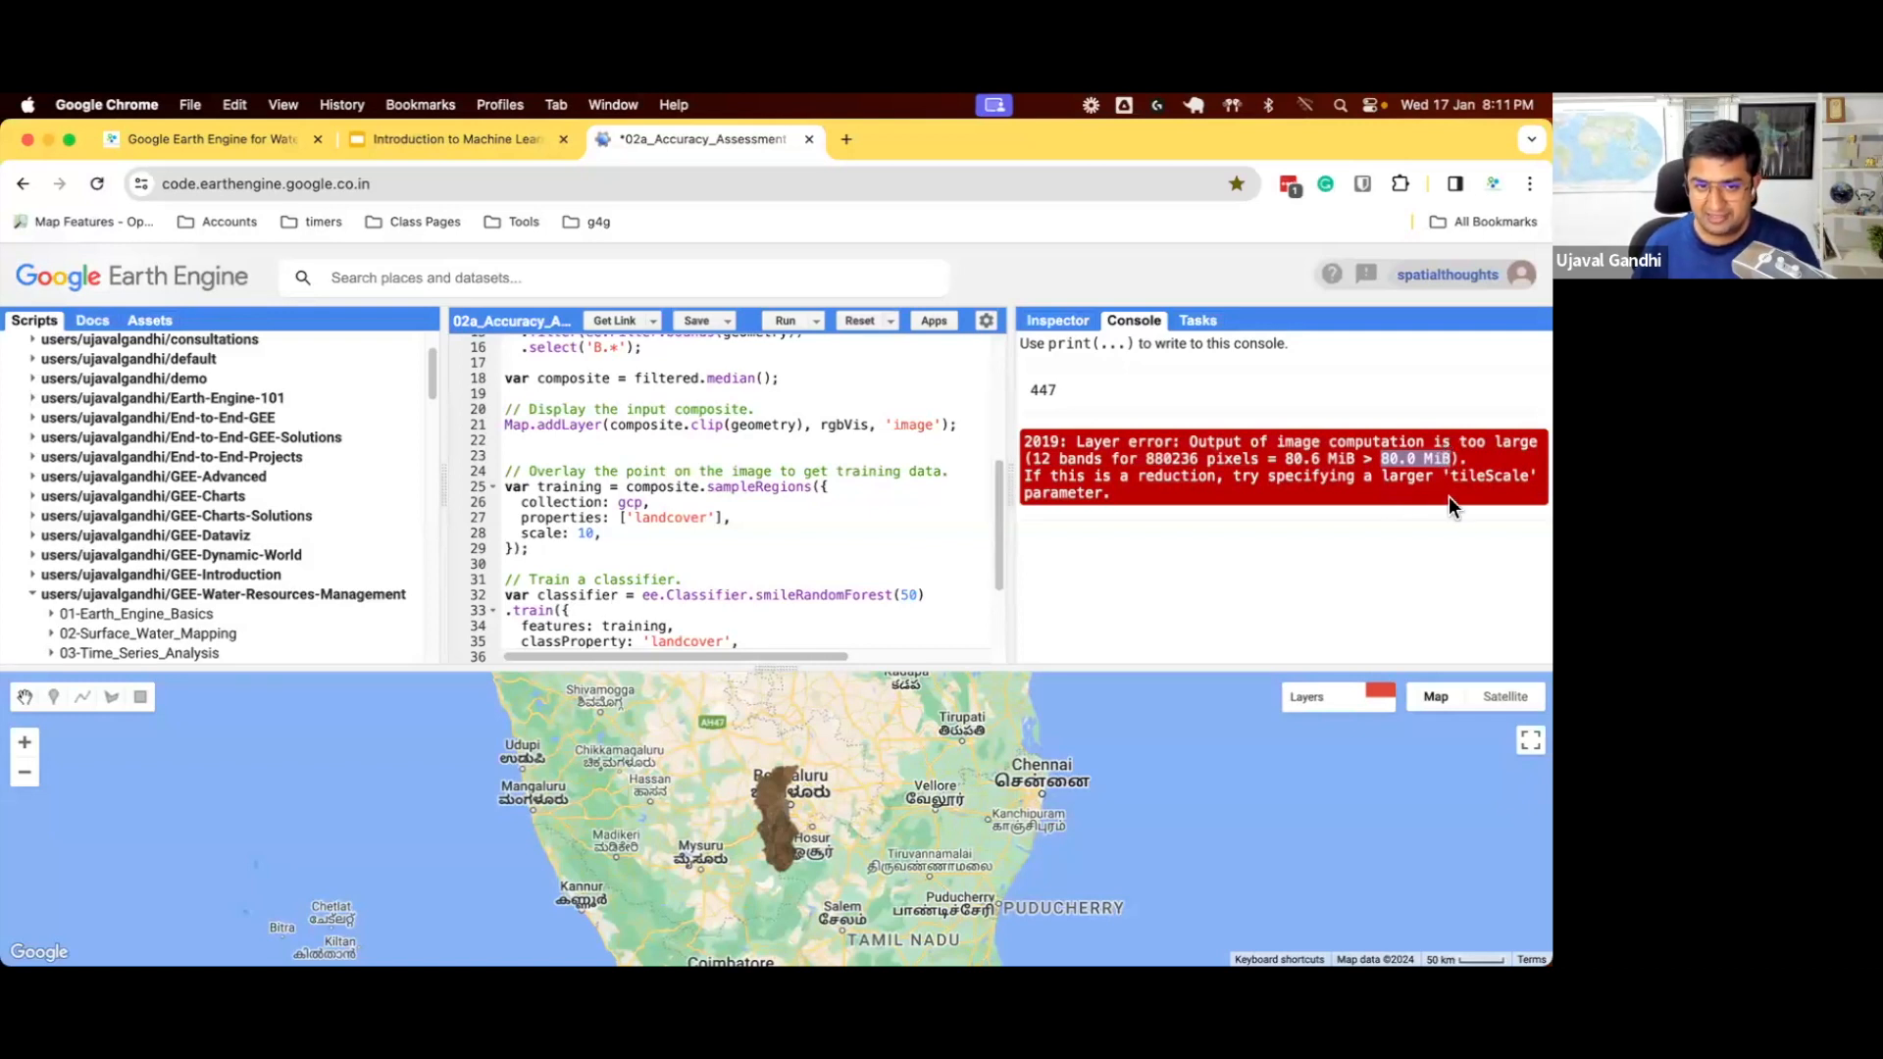
double_click(1470, 480)
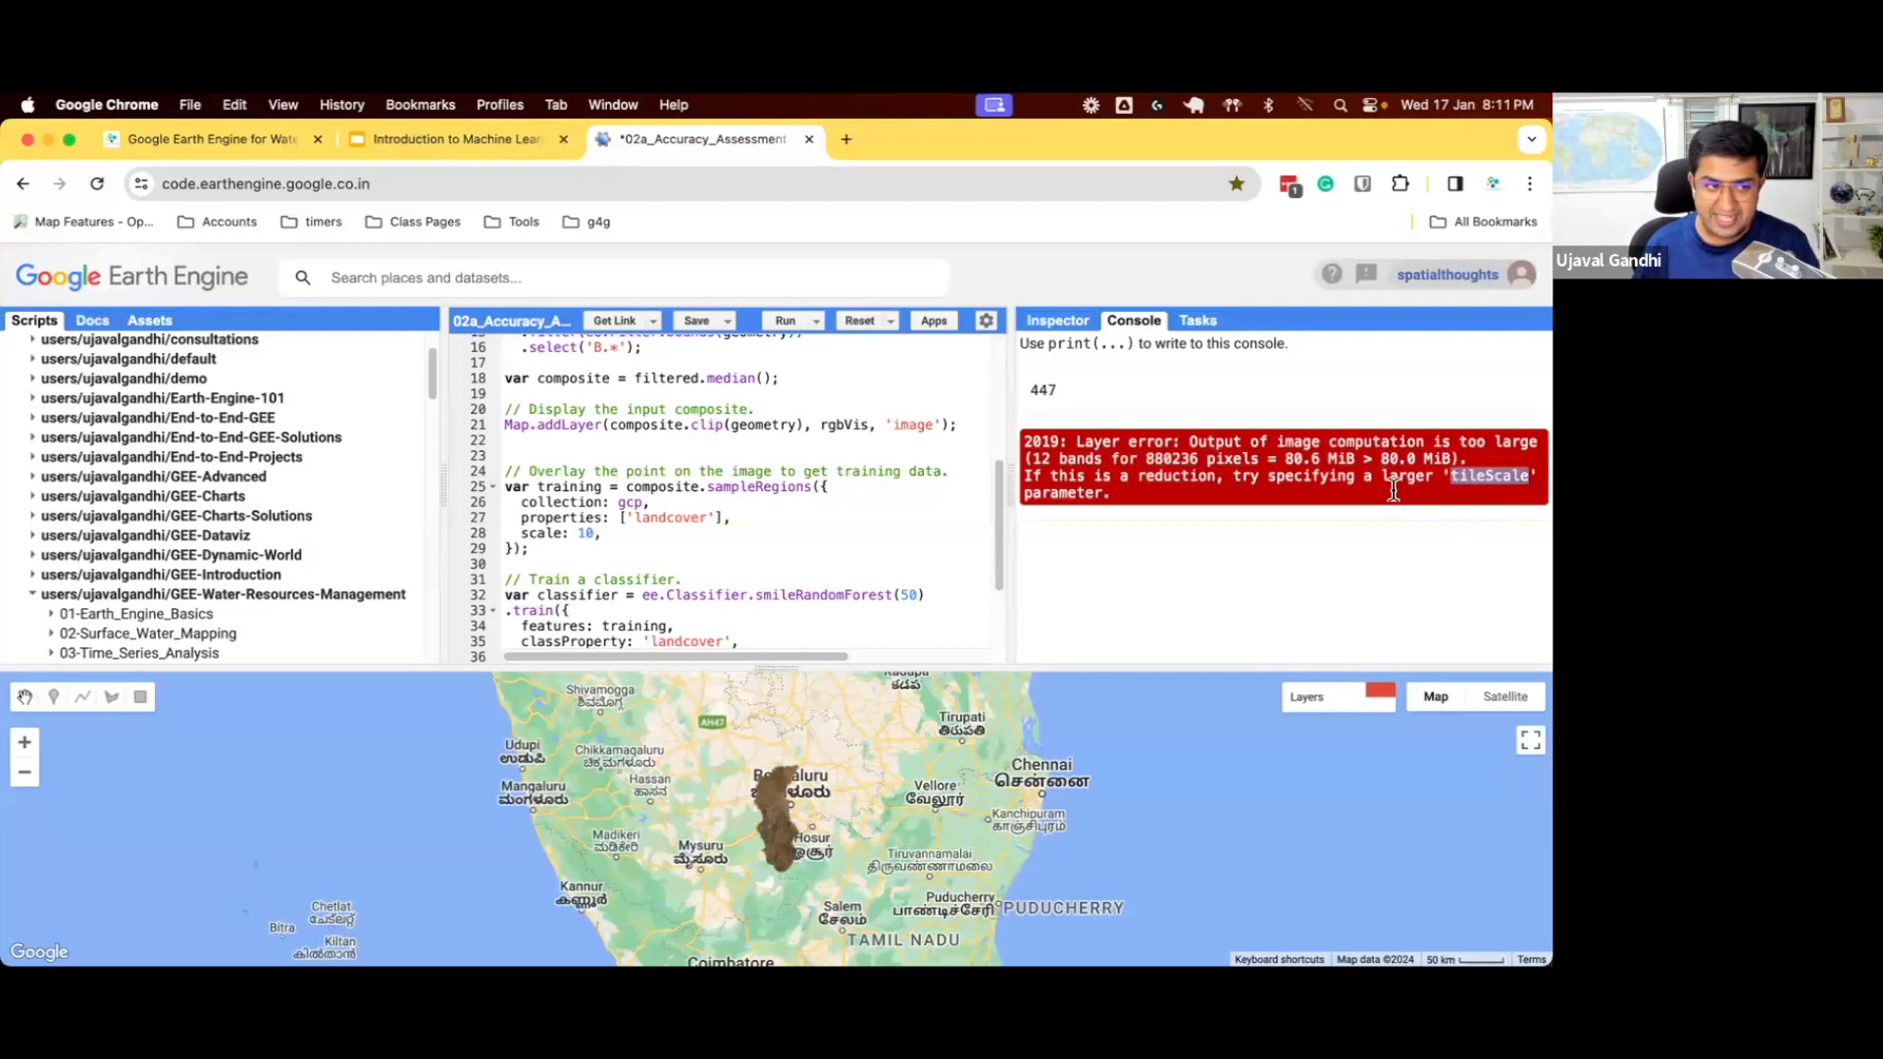
- Filter the Docs for 'tilesca' and read the tileScale argument of ee.Image.sampleRegions
click(92, 320)
scroll(148, 394, up, 5)
click(89, 349)
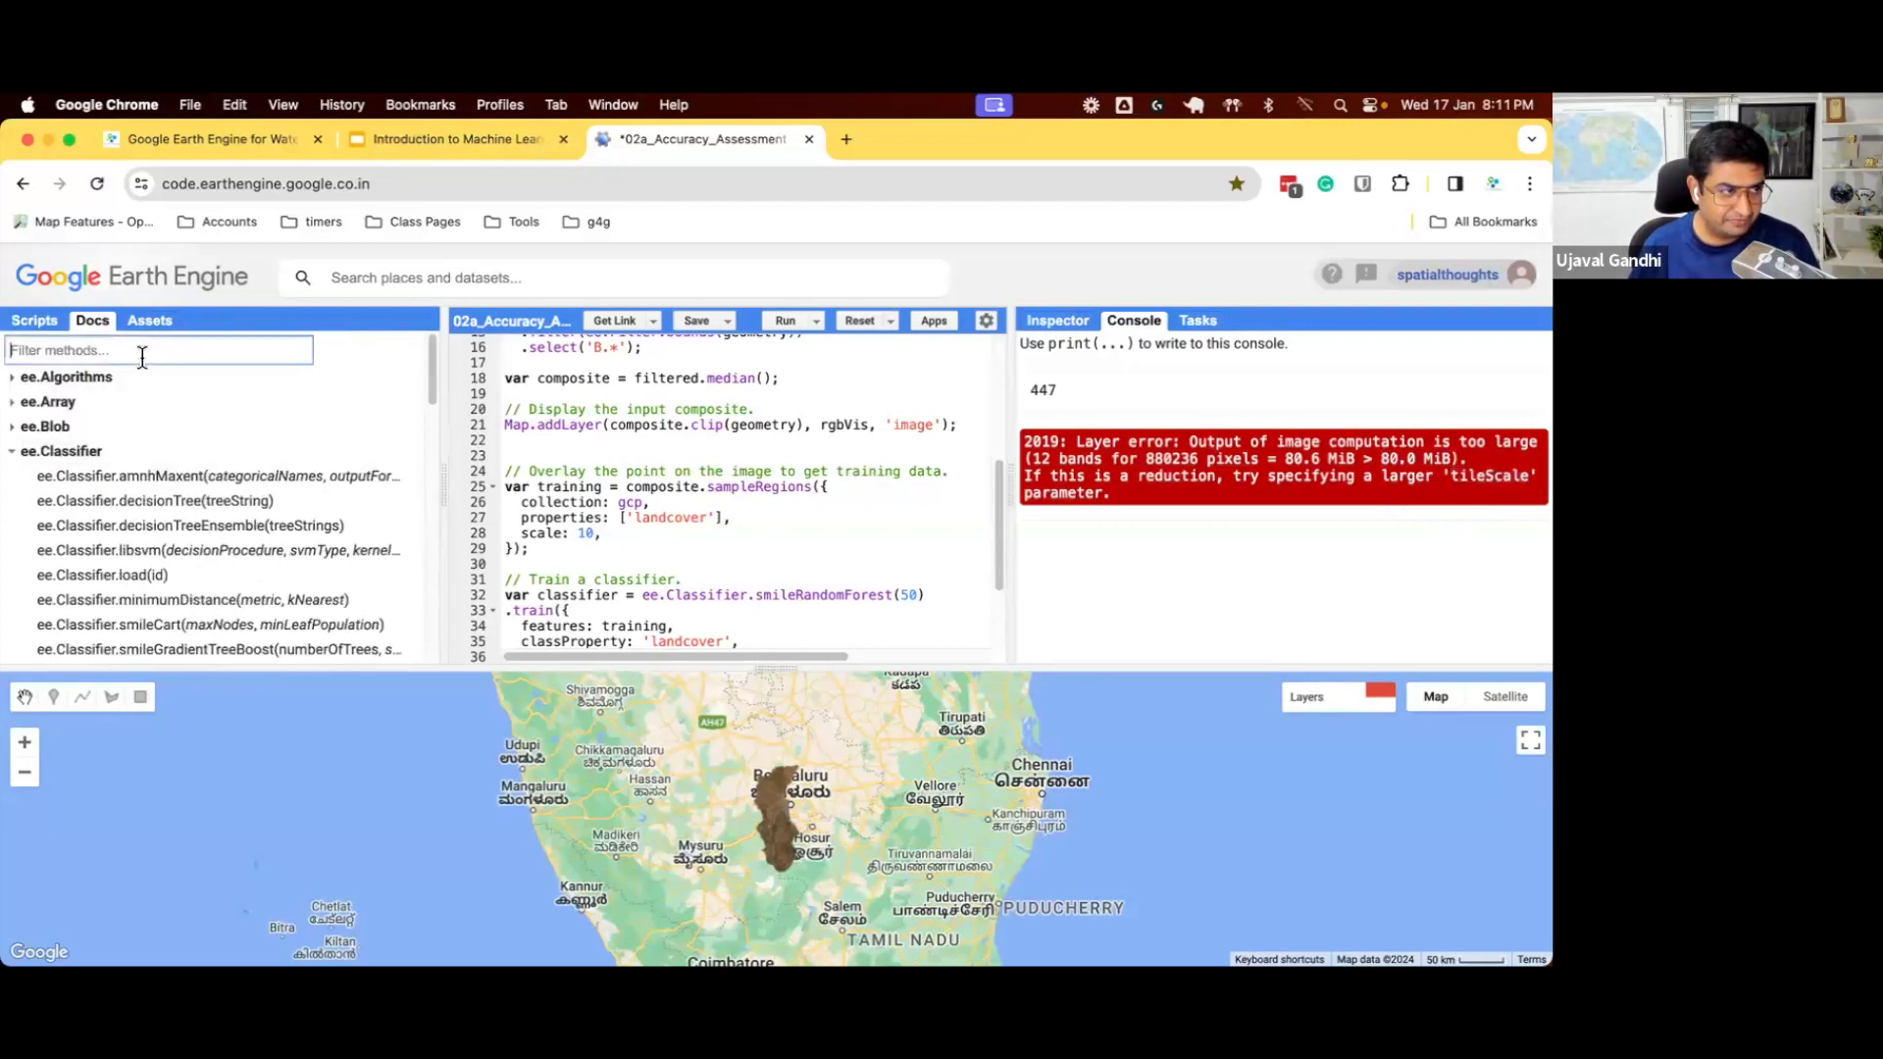
text(tilesca)
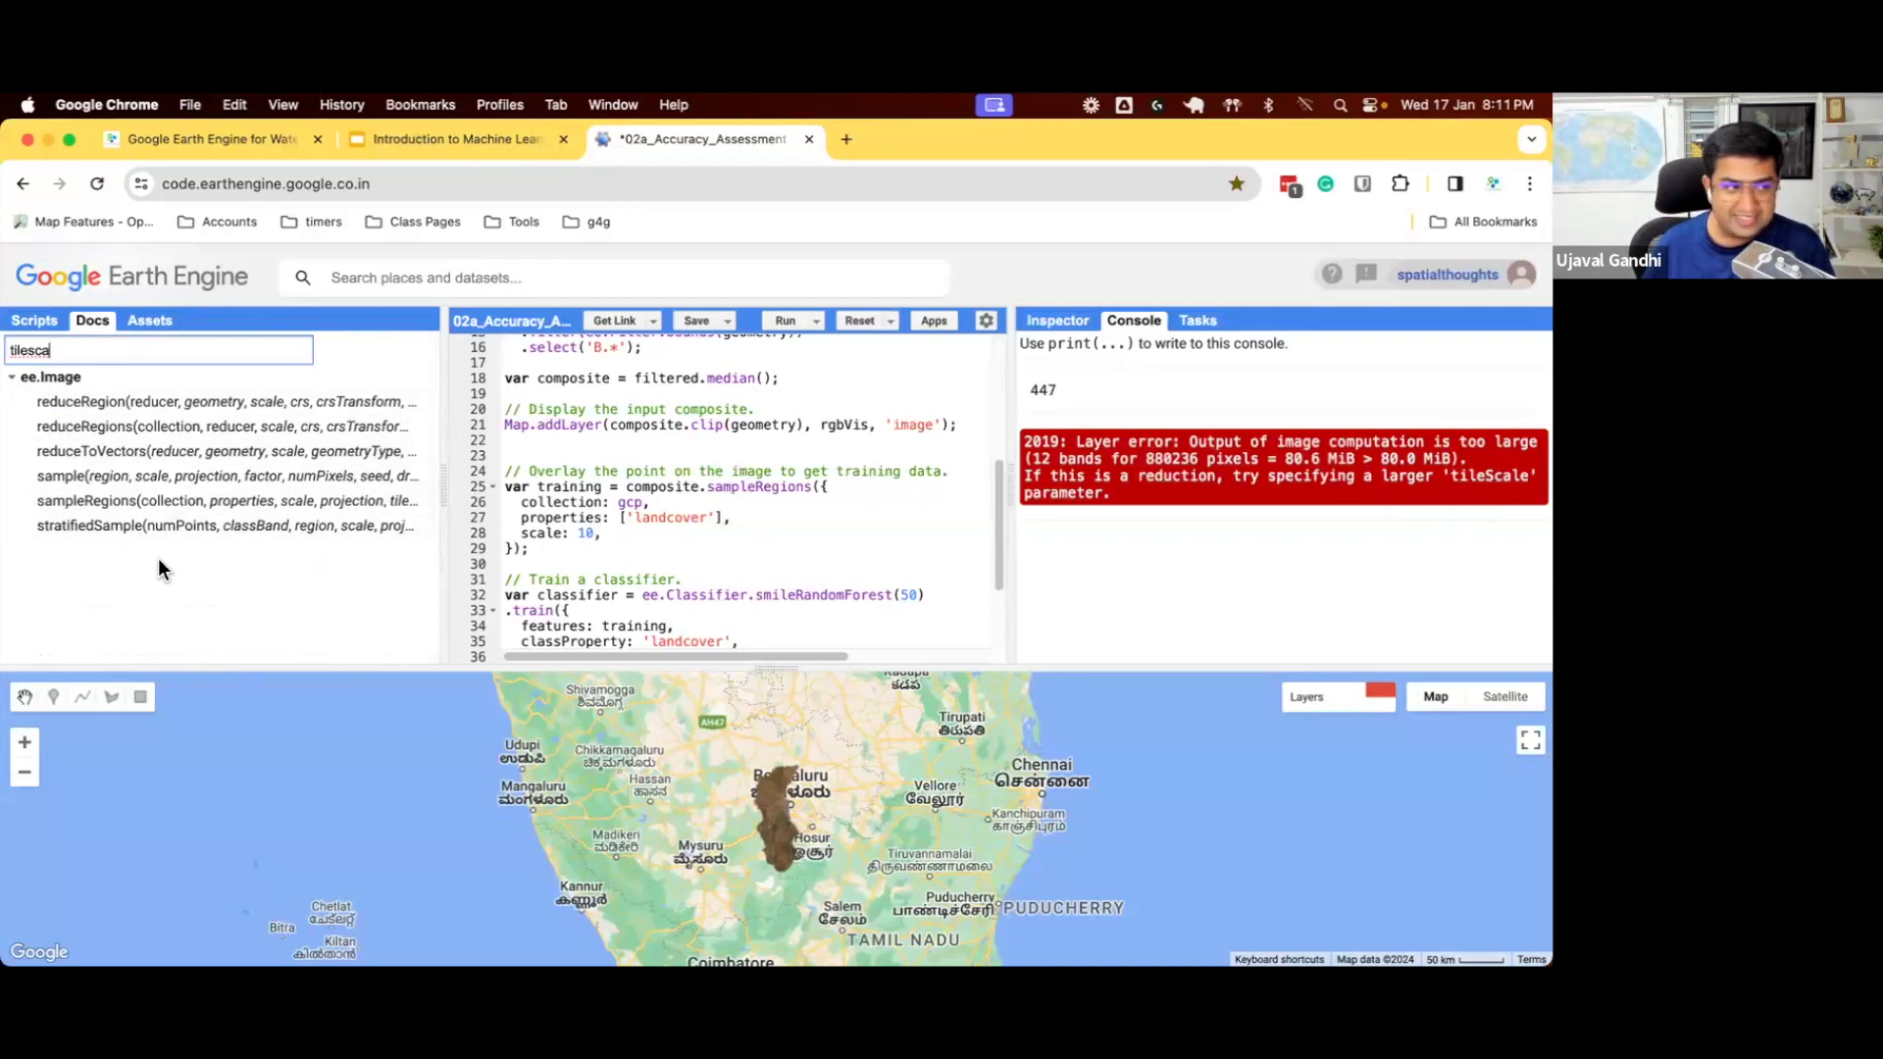
click(405, 508)
scroll(473, 688, down, 5)
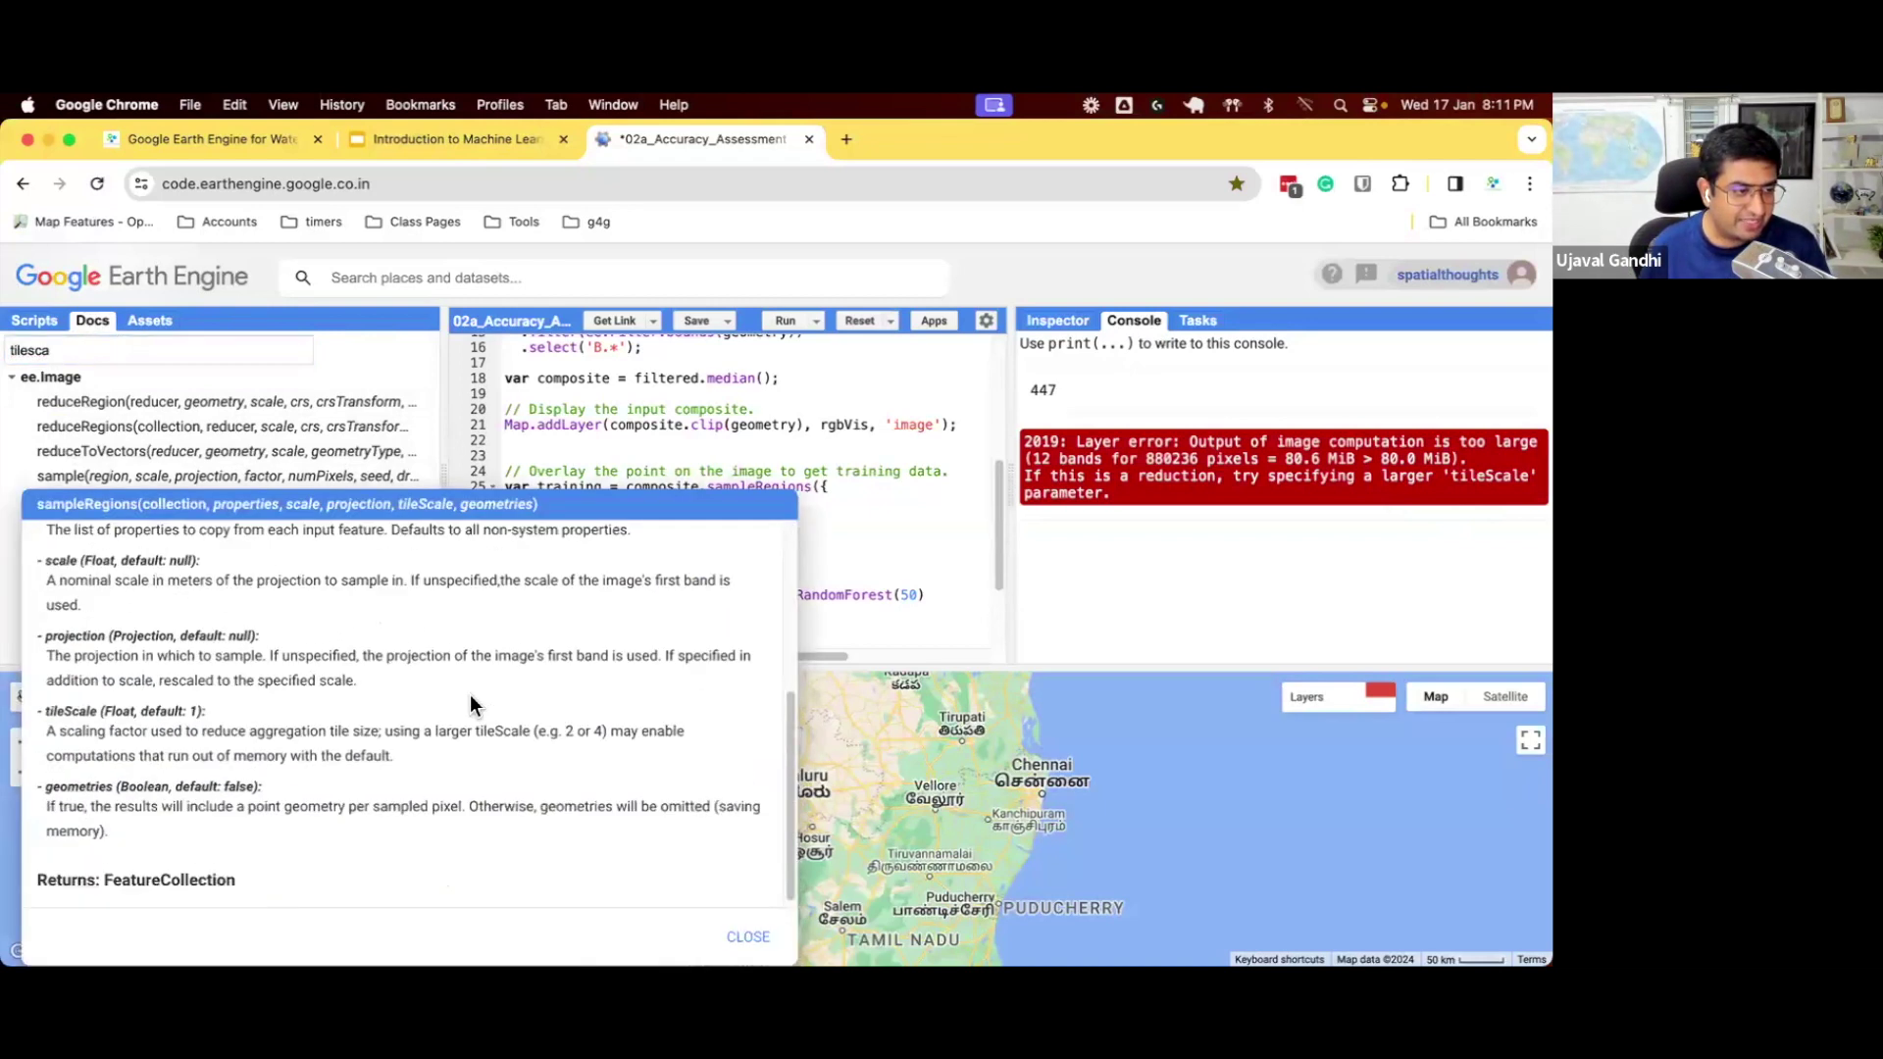
double_click(50, 704)
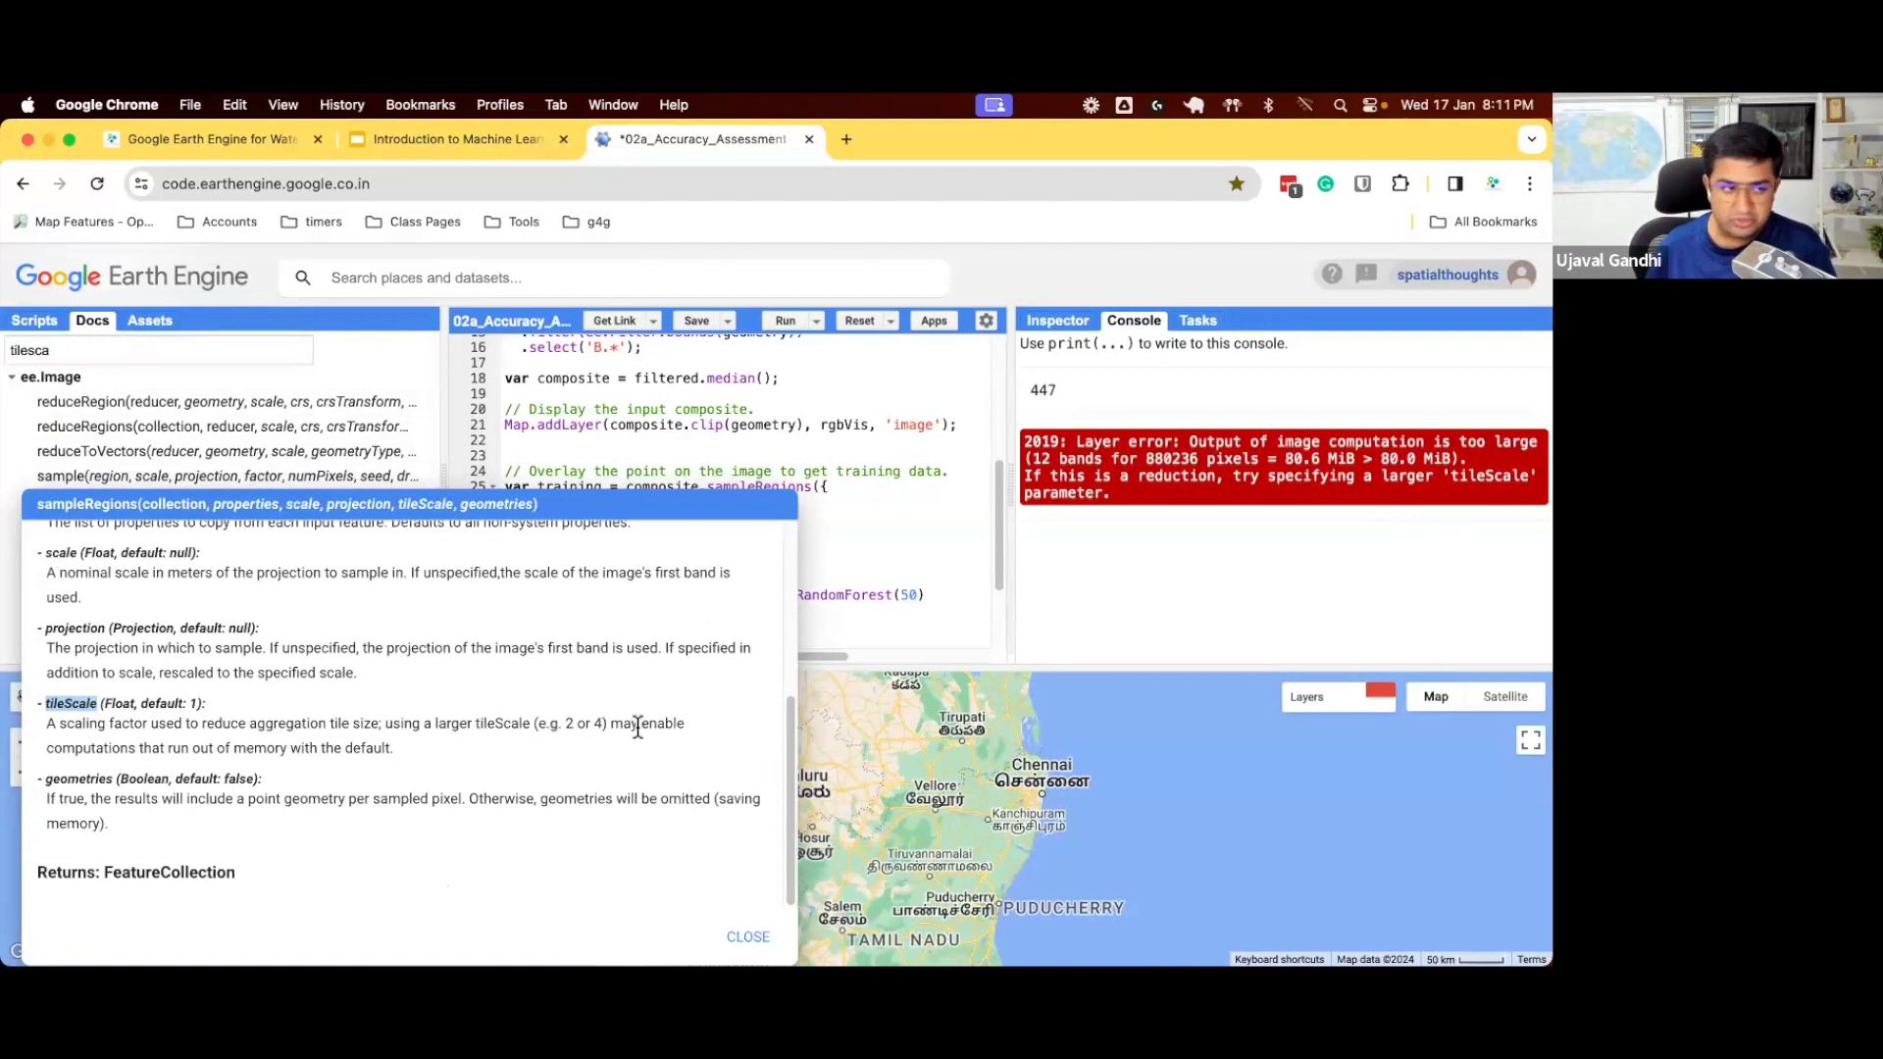
click(906, 593)
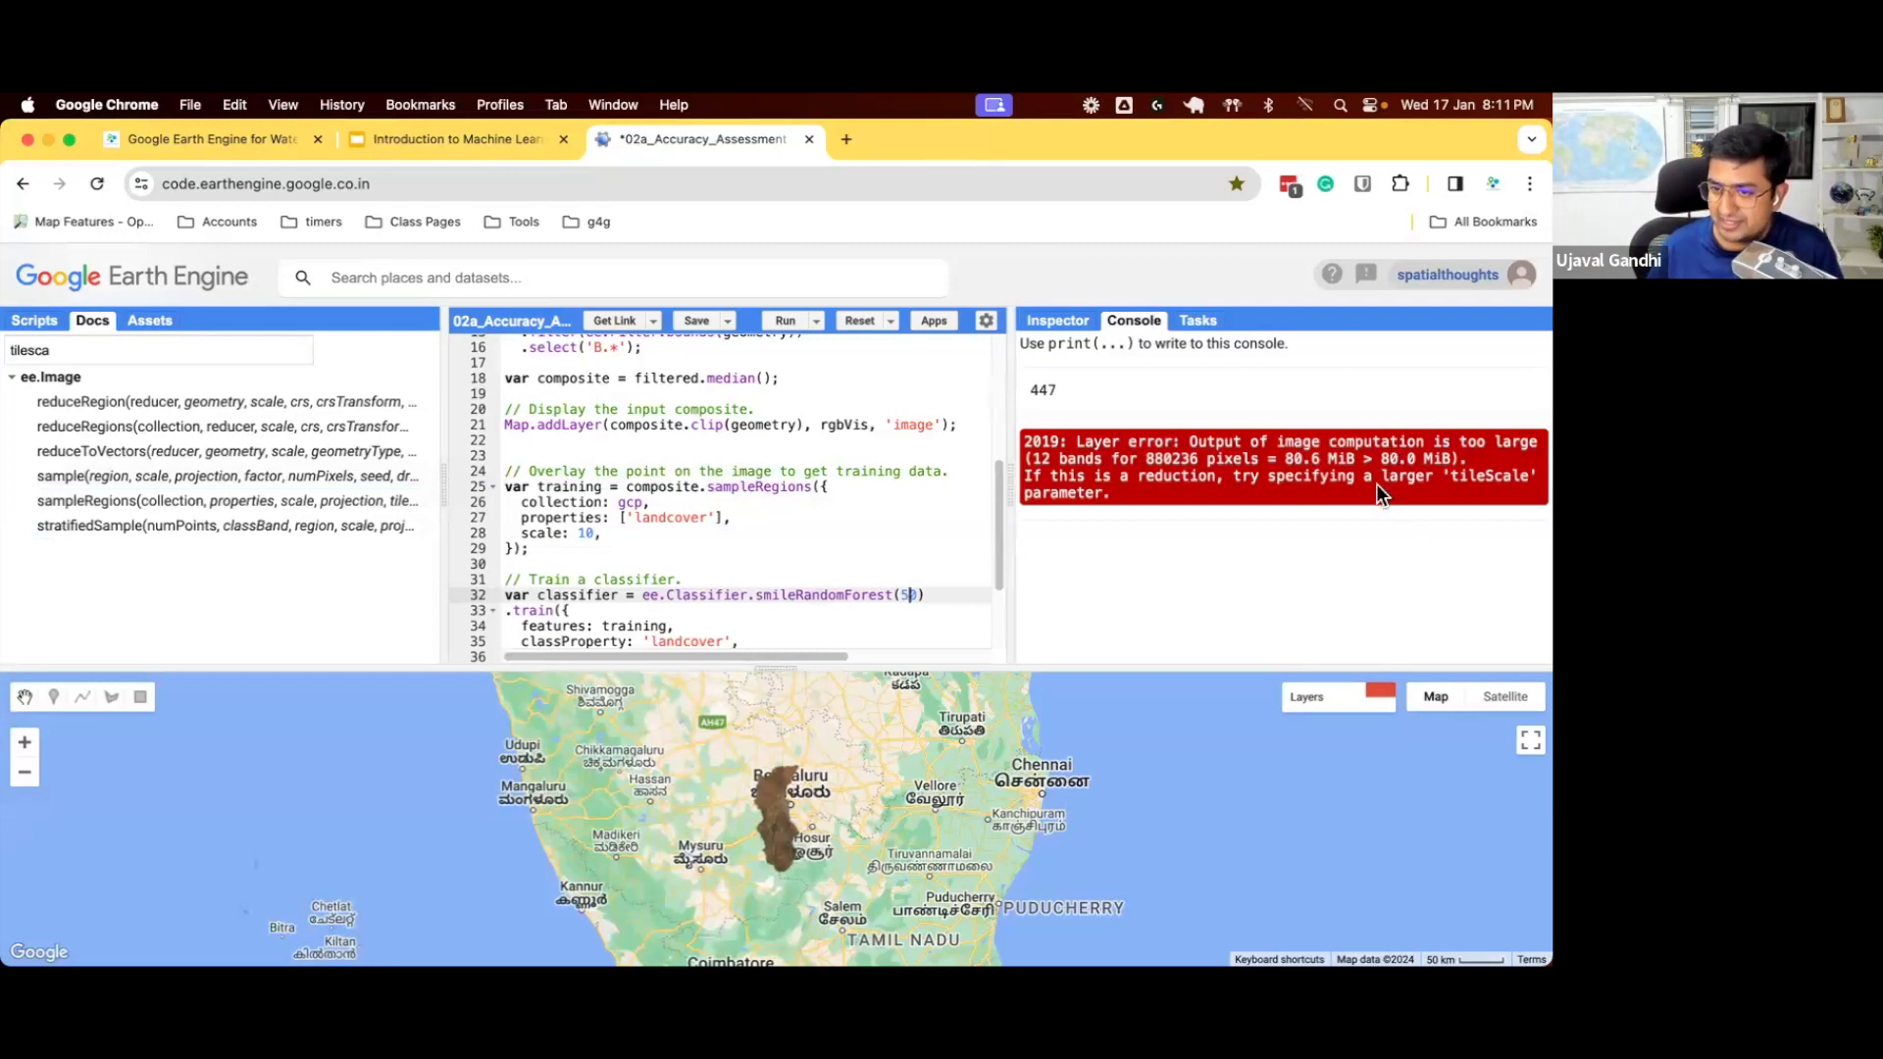
- Add a tileScale parameter after scale: 10 in sampleRegions and rerun the script
click(637, 539)
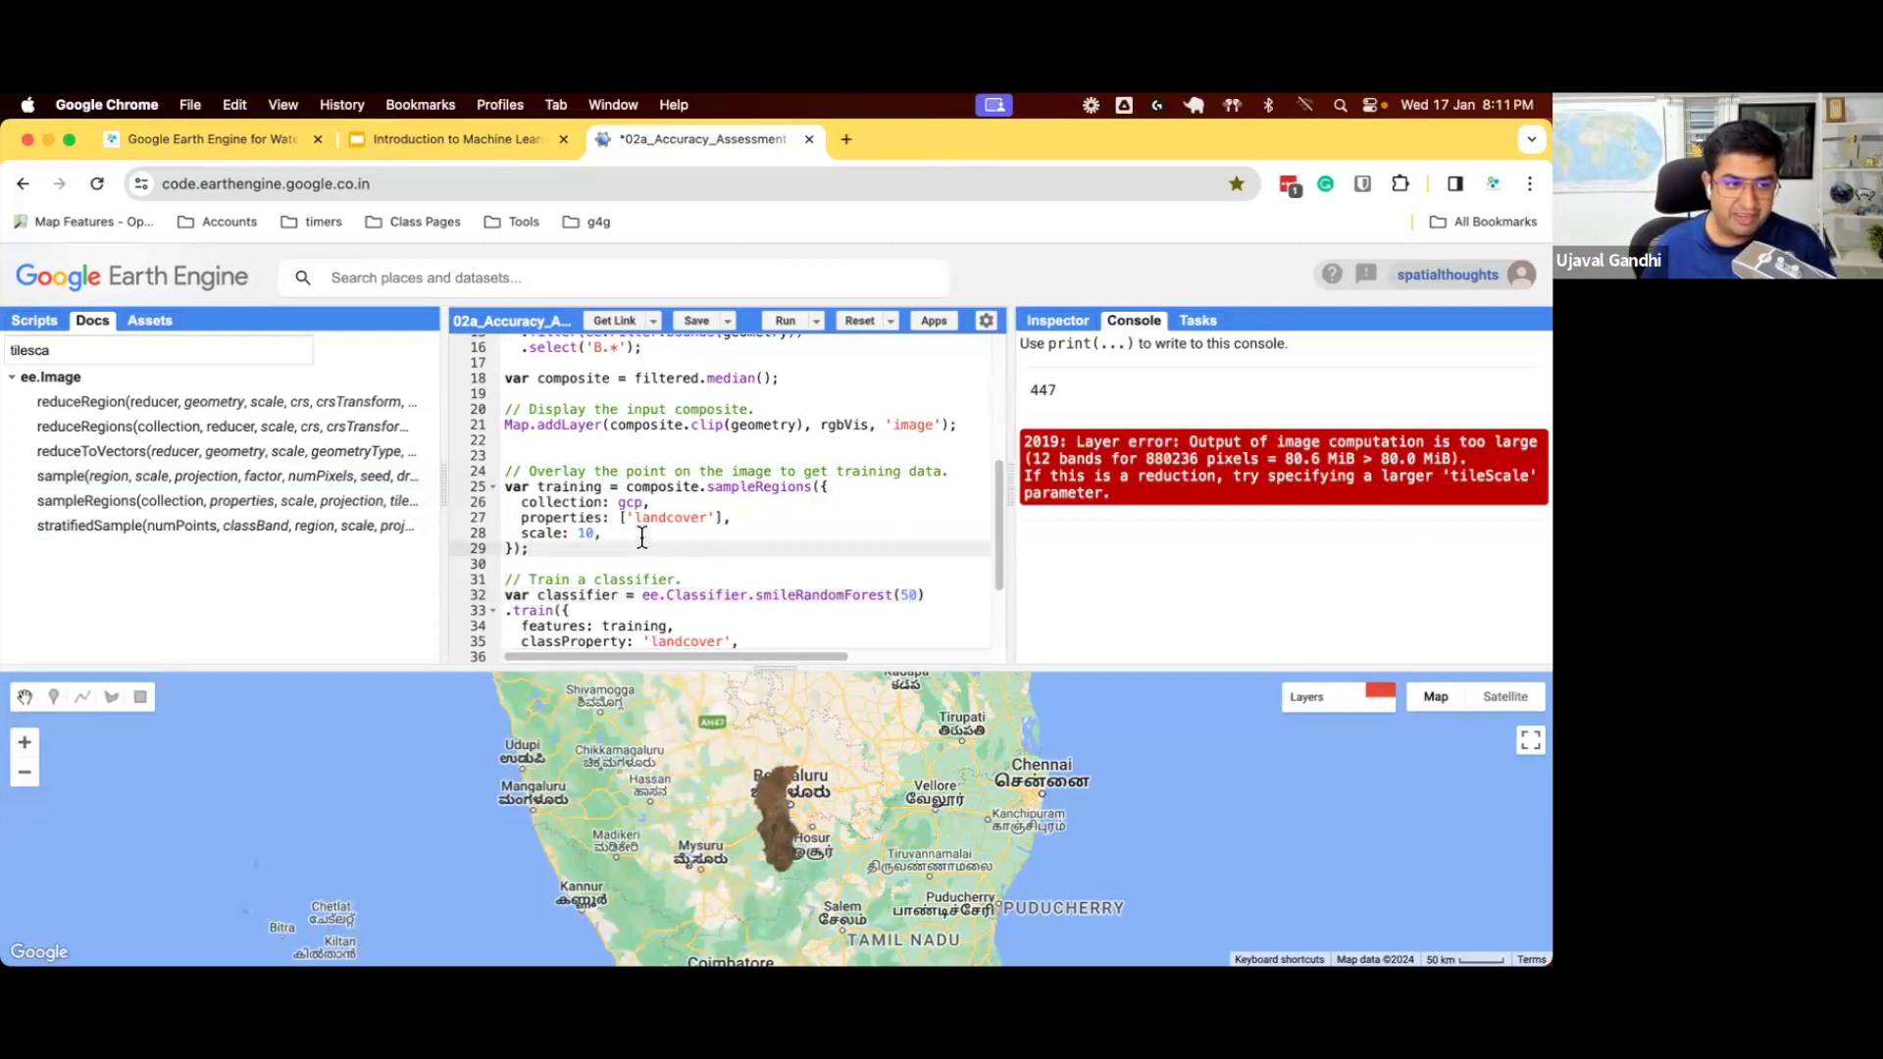
key(Return)
text(tileScale:)
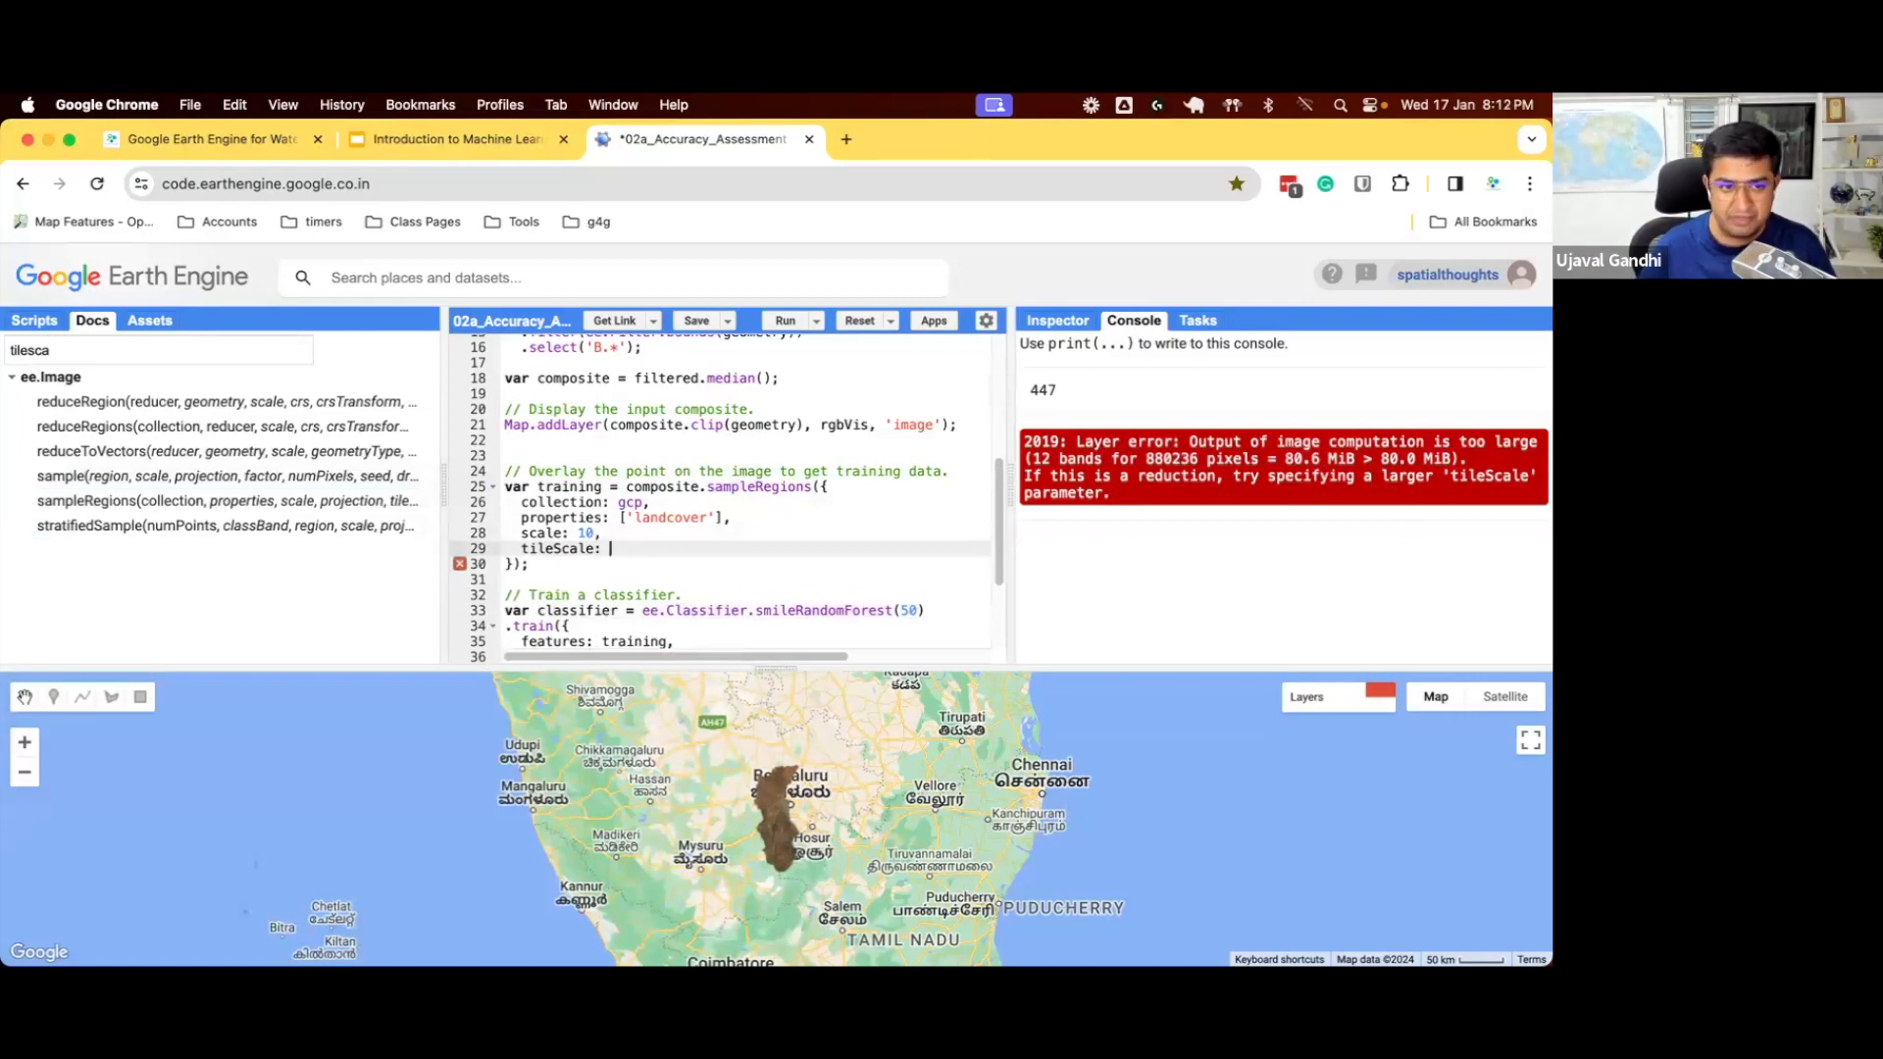
text(16)
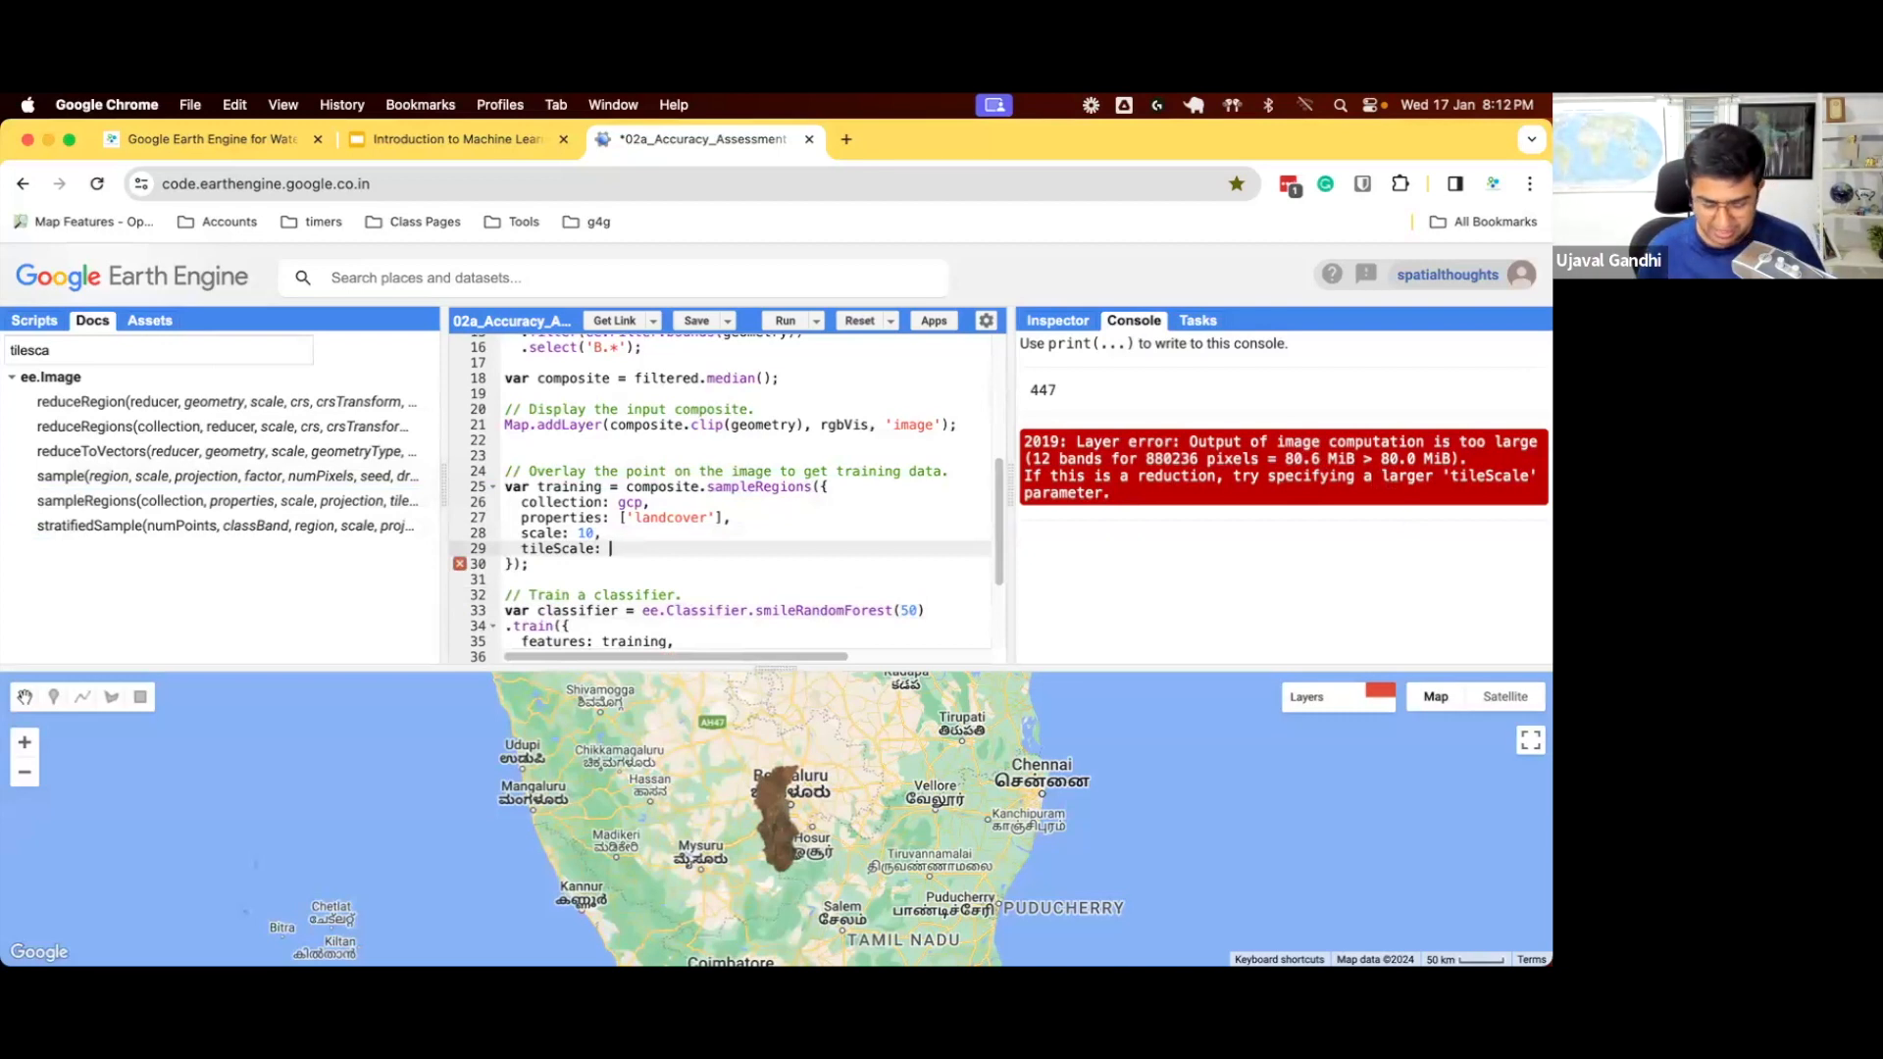
key(ctrl+Return)
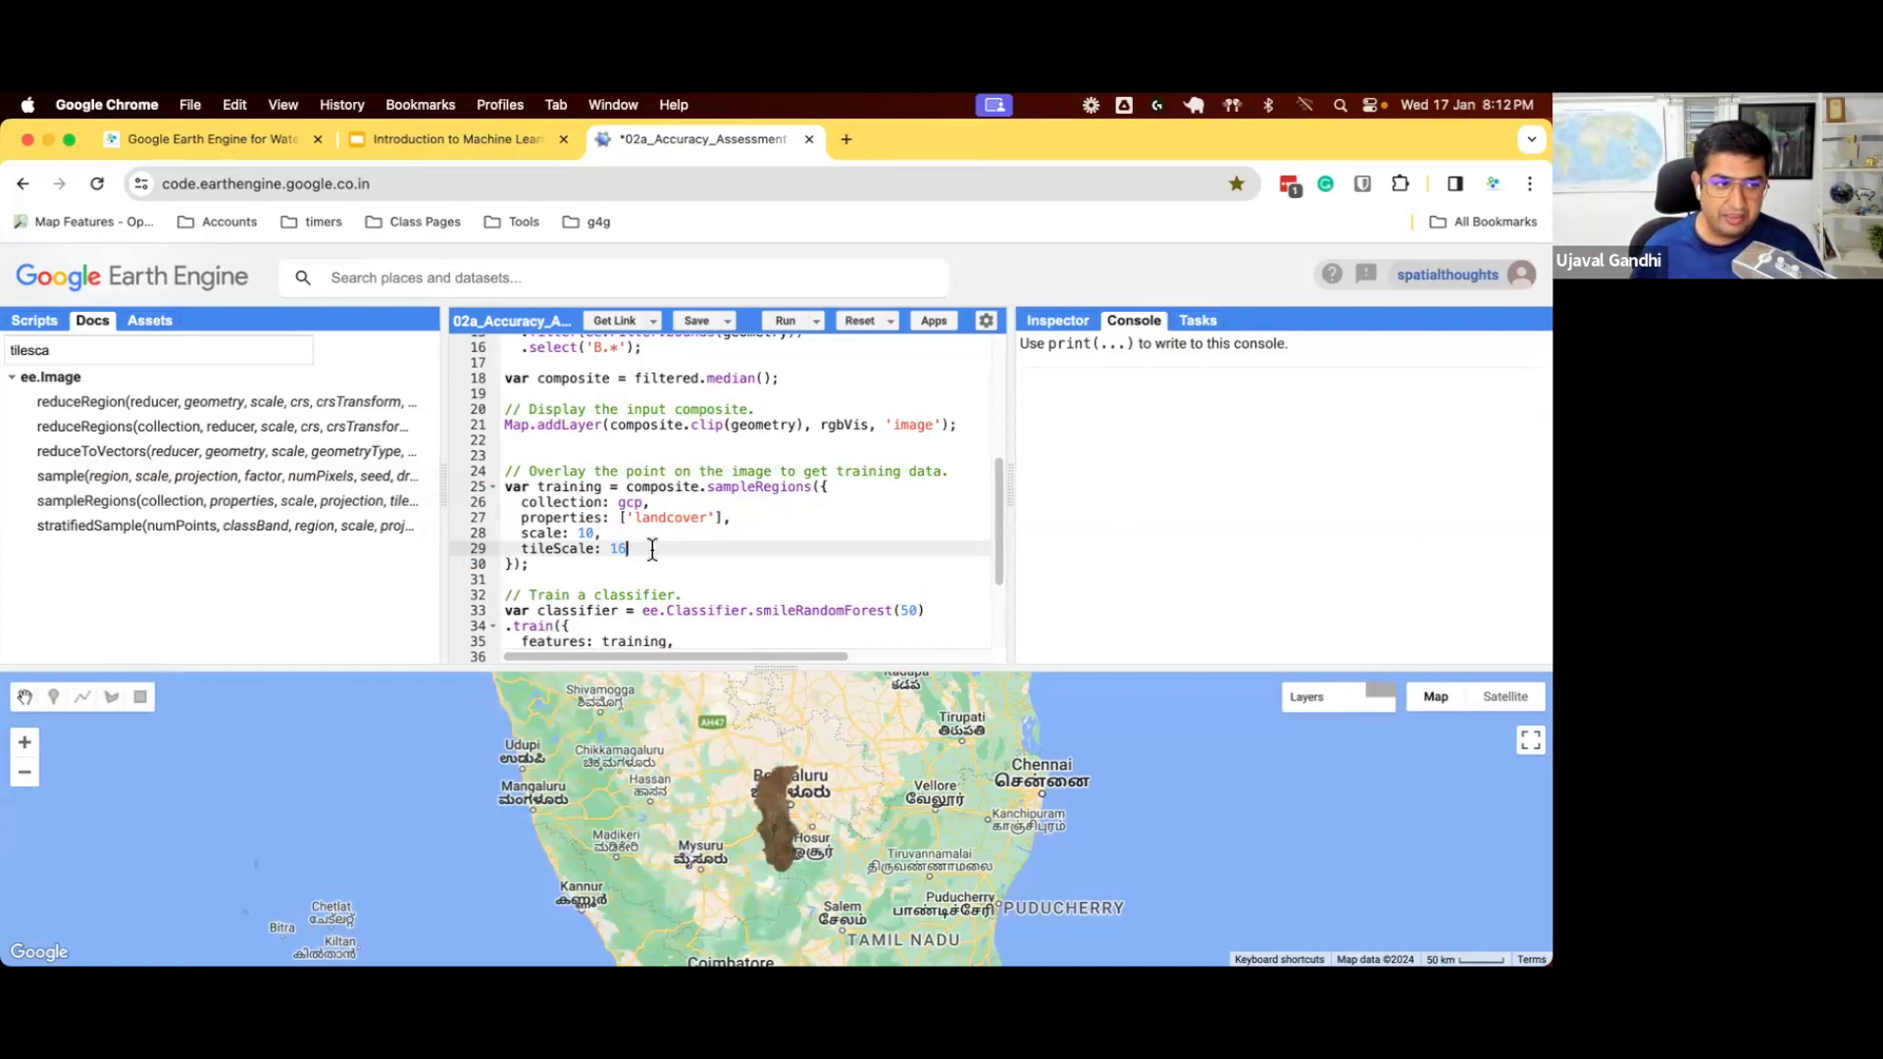
- Load the Earth Engine Debugging guide in a new tab and copy its link
click(845, 137)
text(deb)
key(Return)
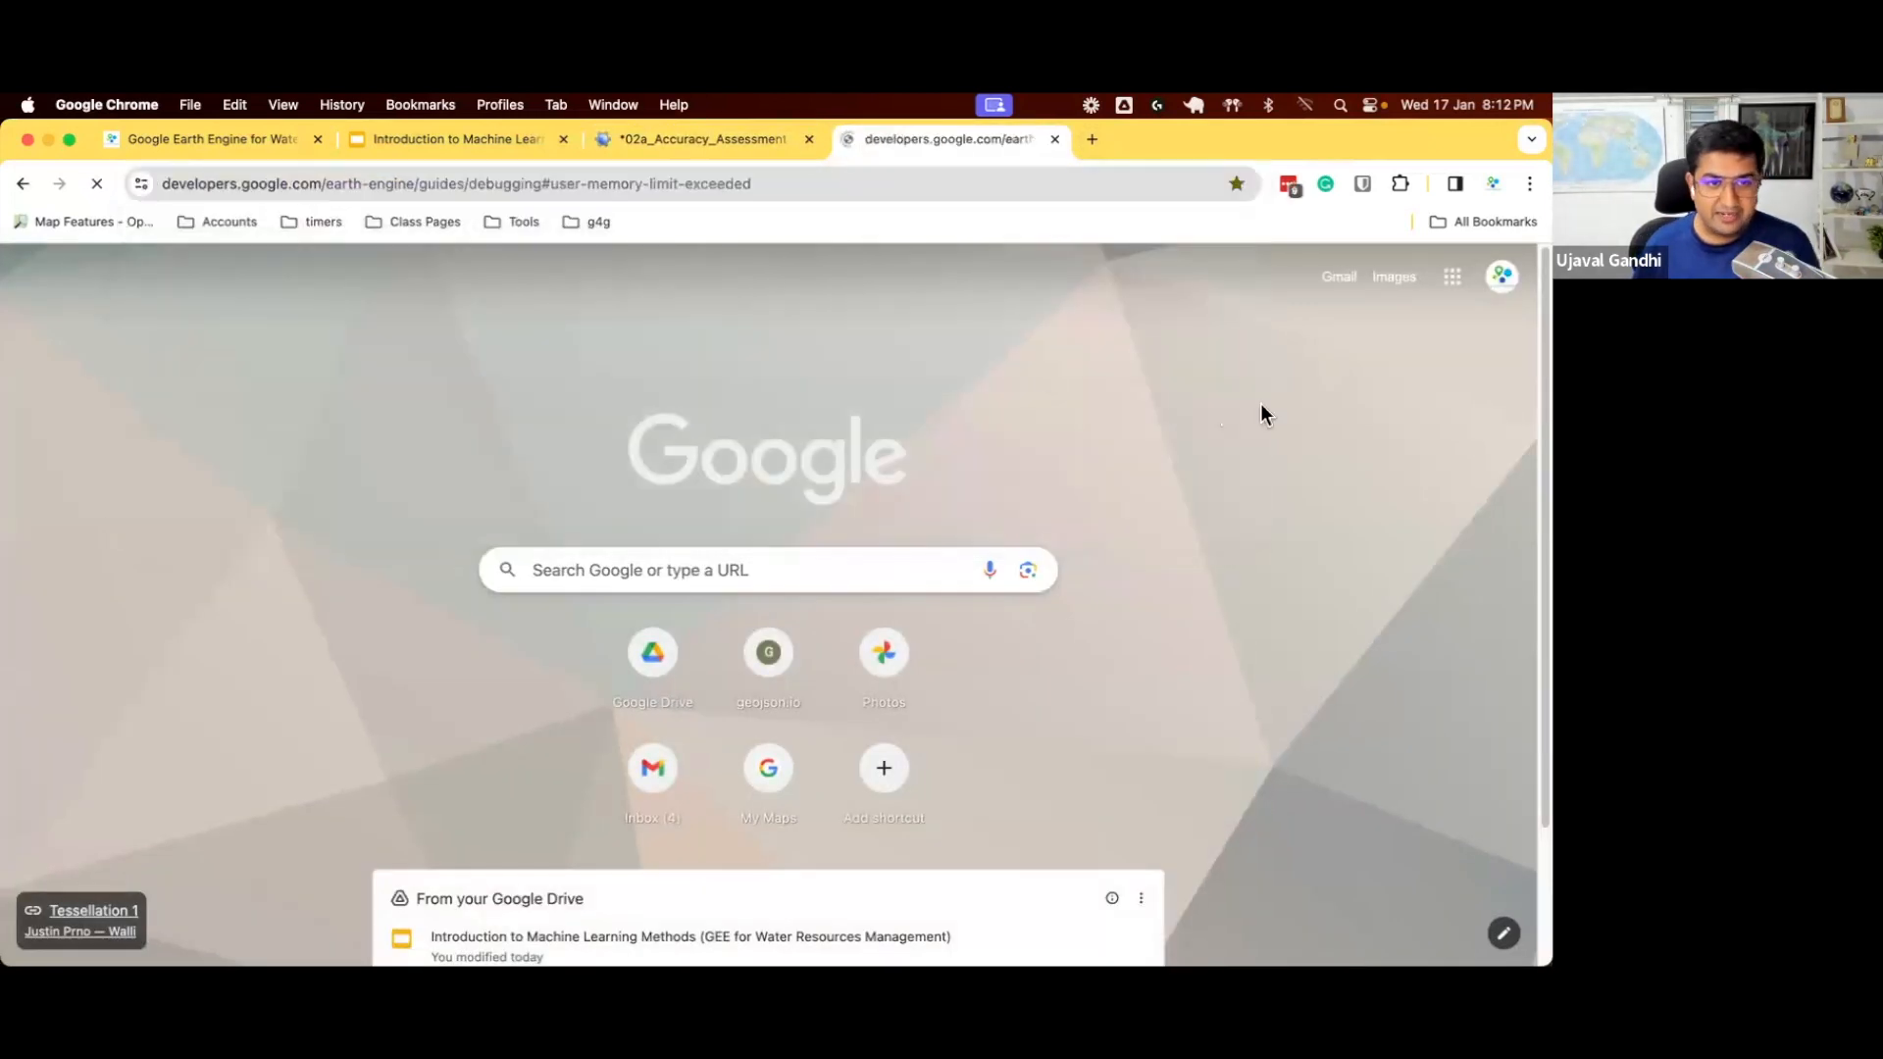
scroll(1098, 493, up, 5)
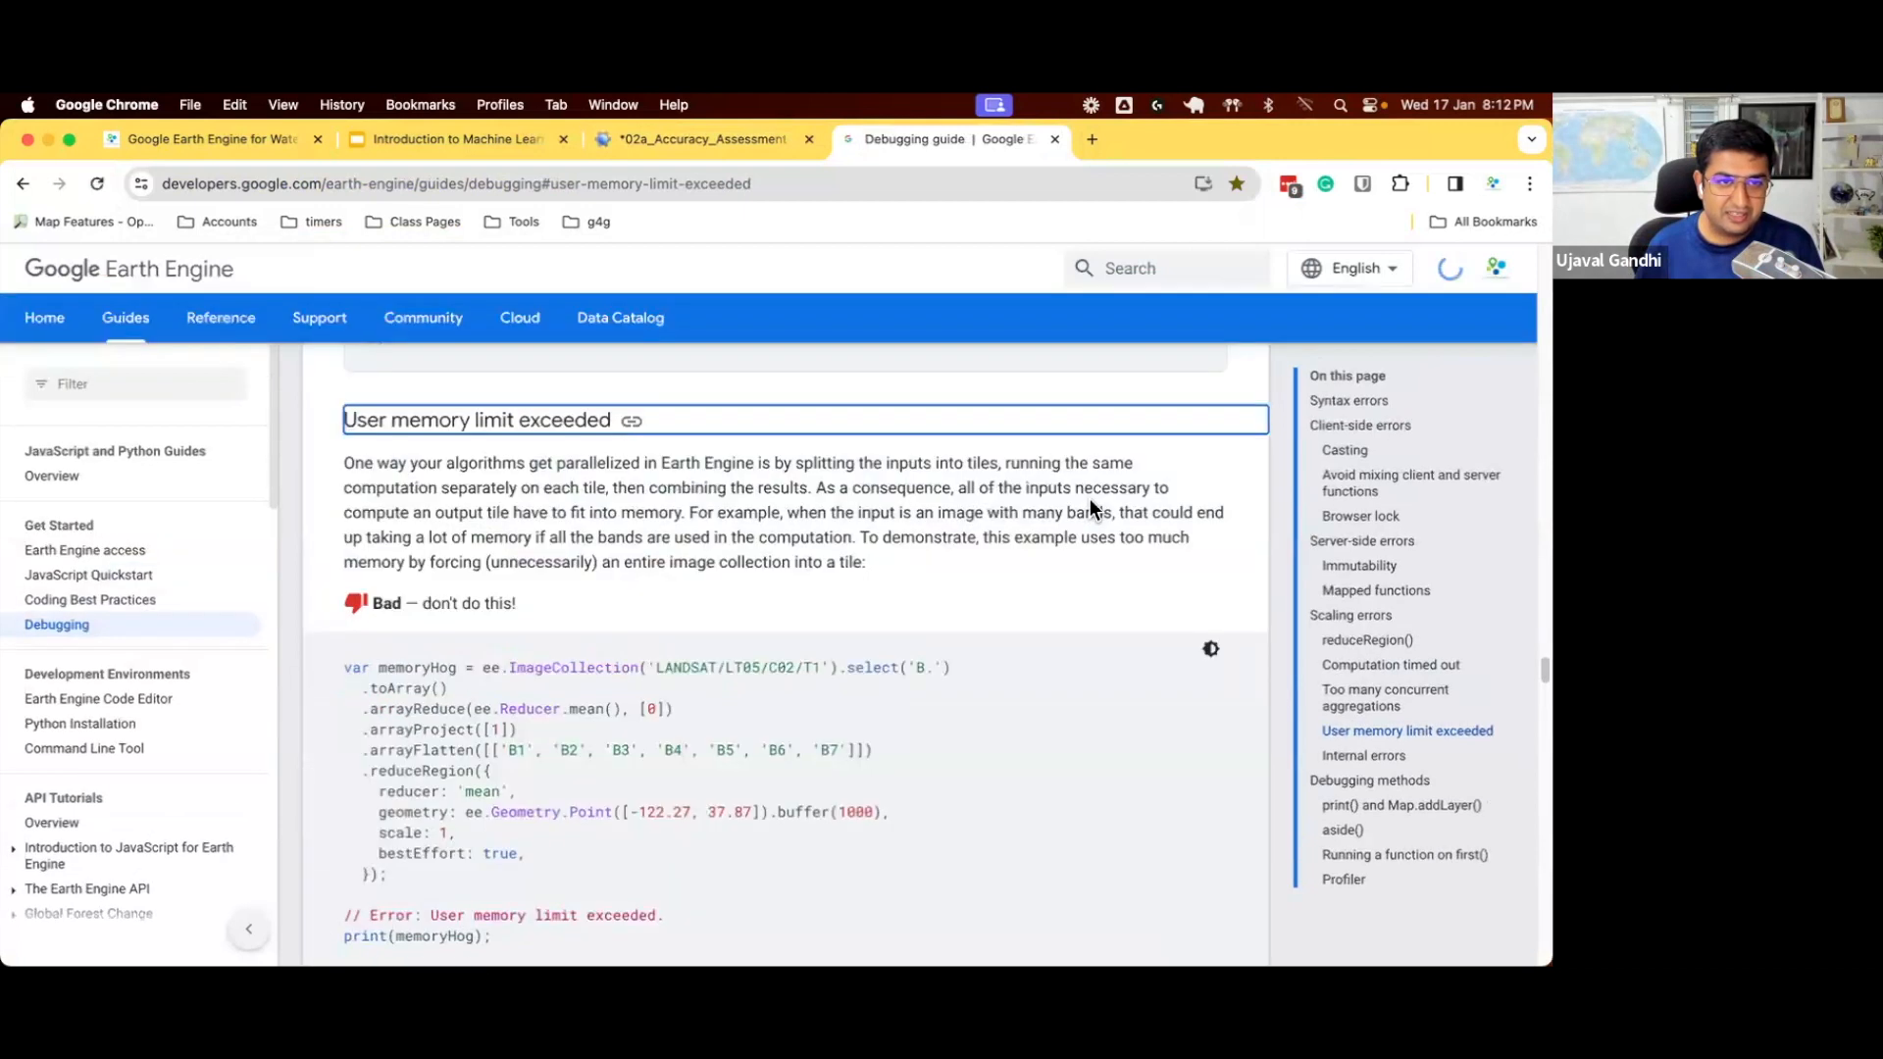
scroll(1097, 494, up, 2)
scroll(1532, 488, up, 5)
scroll(1534, 380, up, 3)
scroll(1533, 381, up, 5)
scroll(417, 458, up, 3)
scroll(416, 458, up, 10)
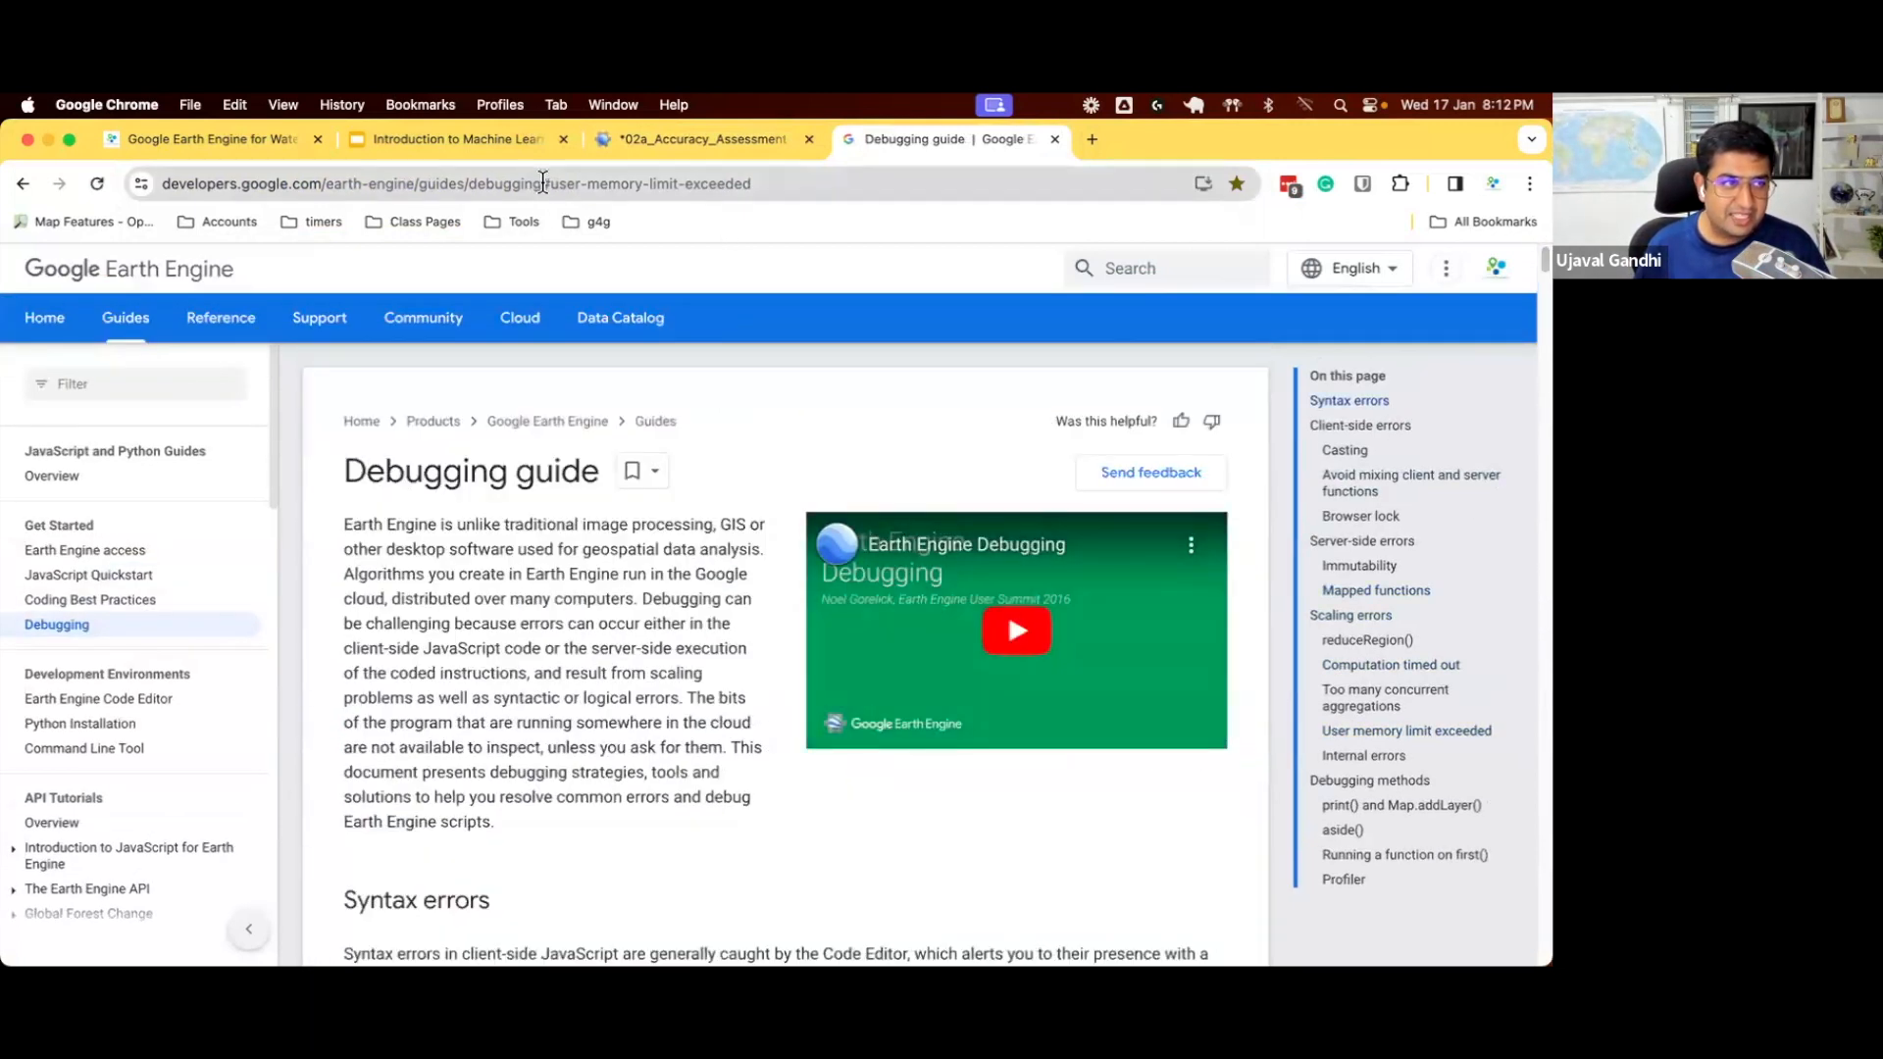
drag(540, 183, 111, 169)
key(super+c)
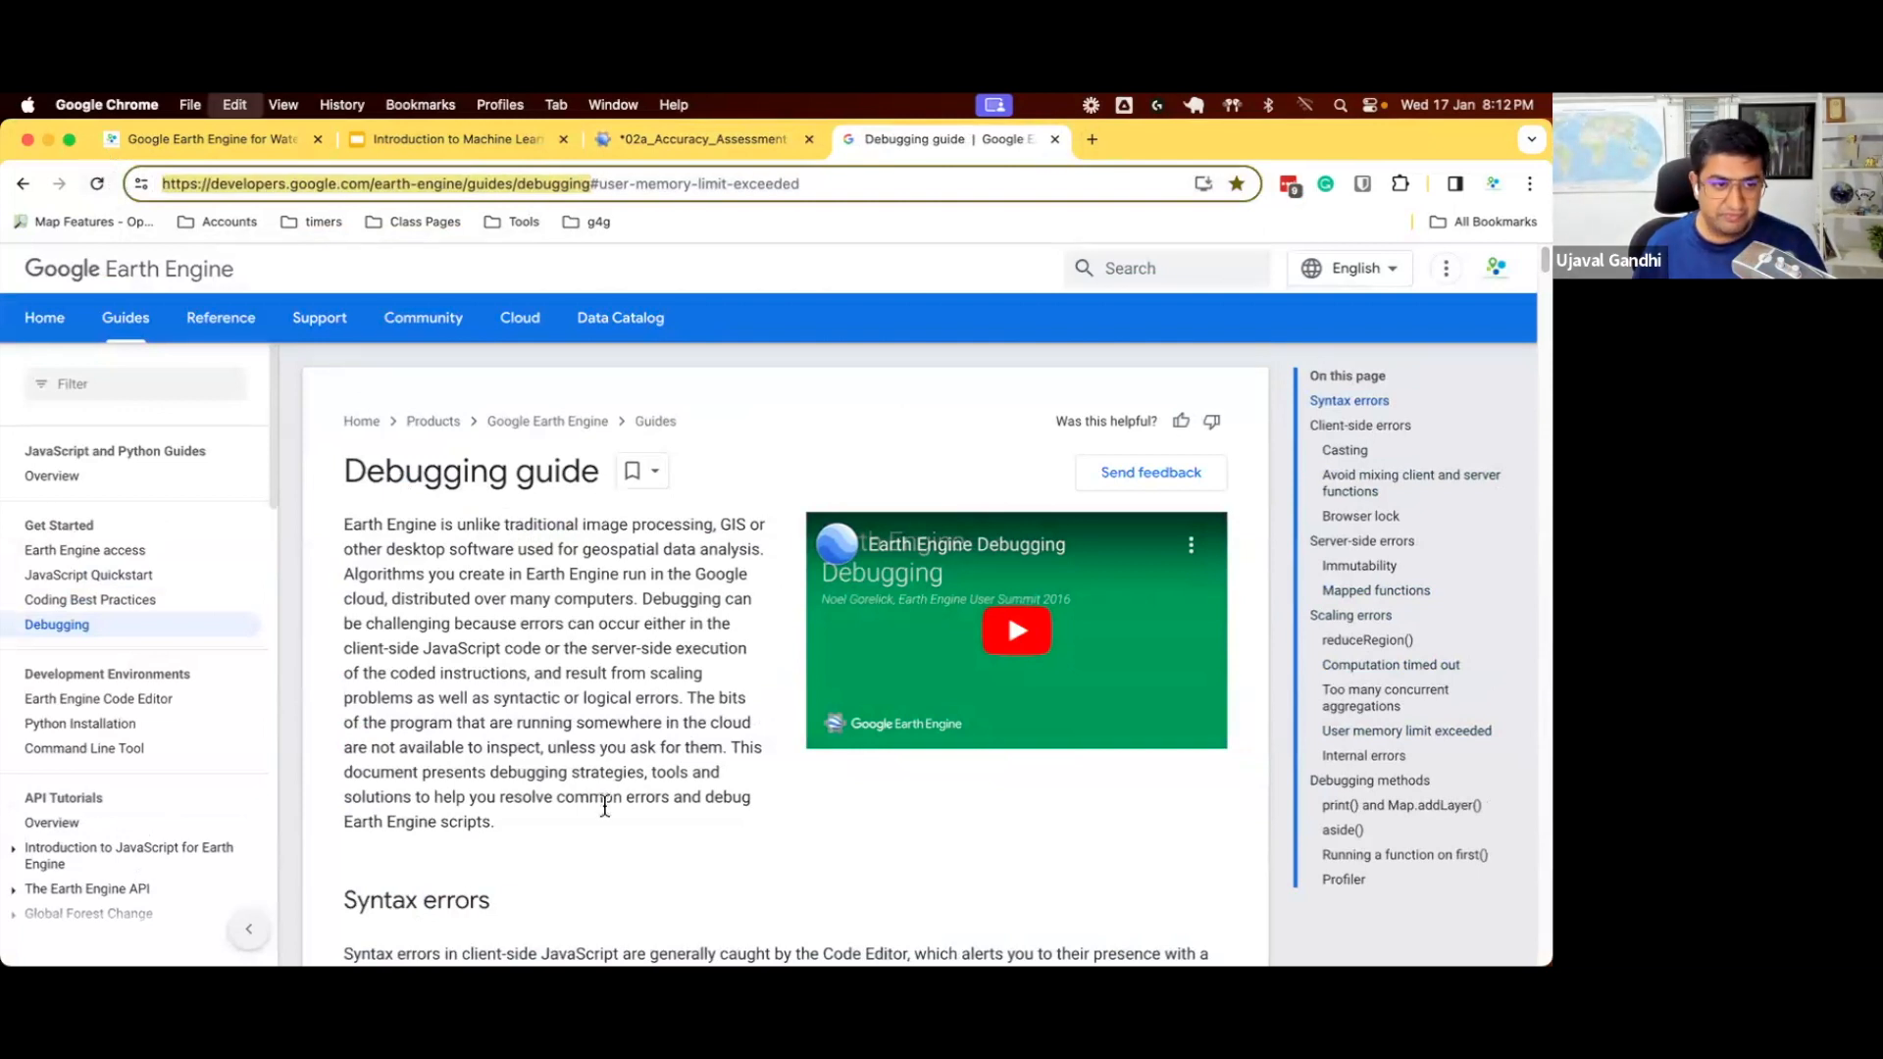
click(588, 674)
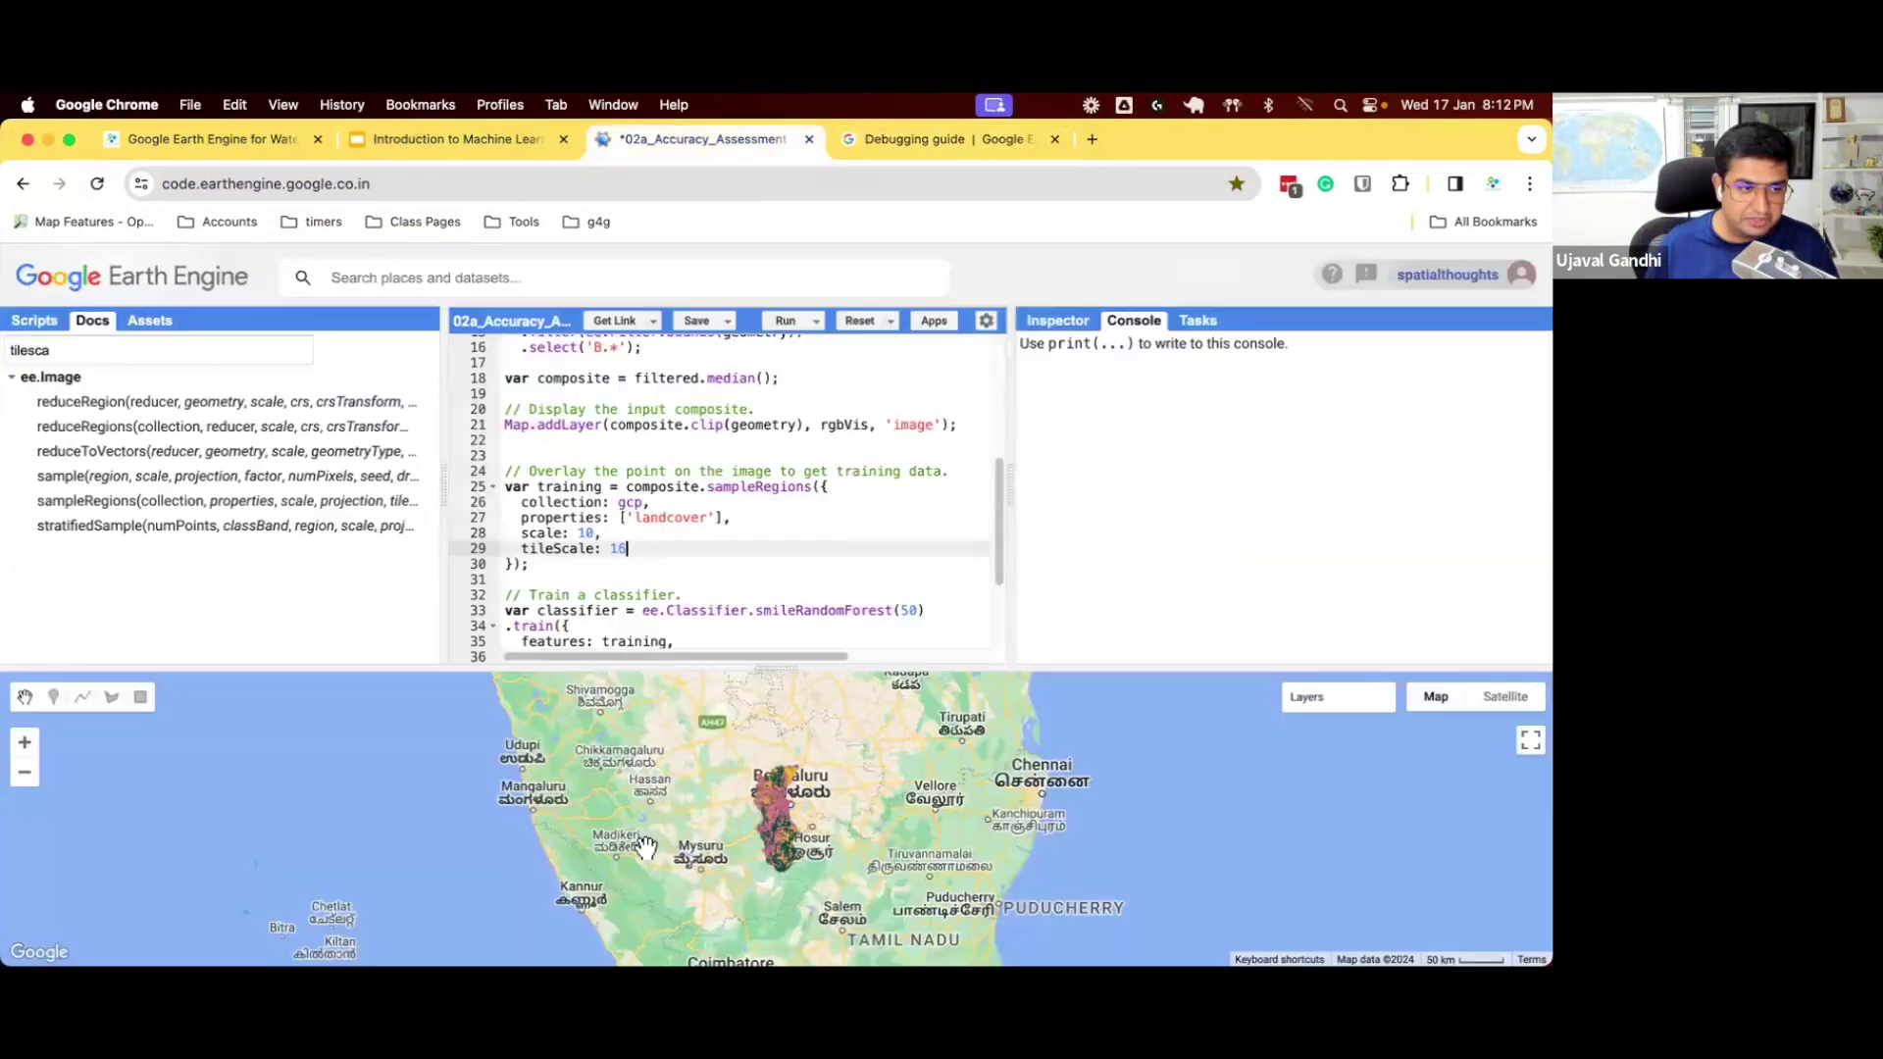
- Return to the accuracy assessment script while the classified basin layer renders
click(703, 139)
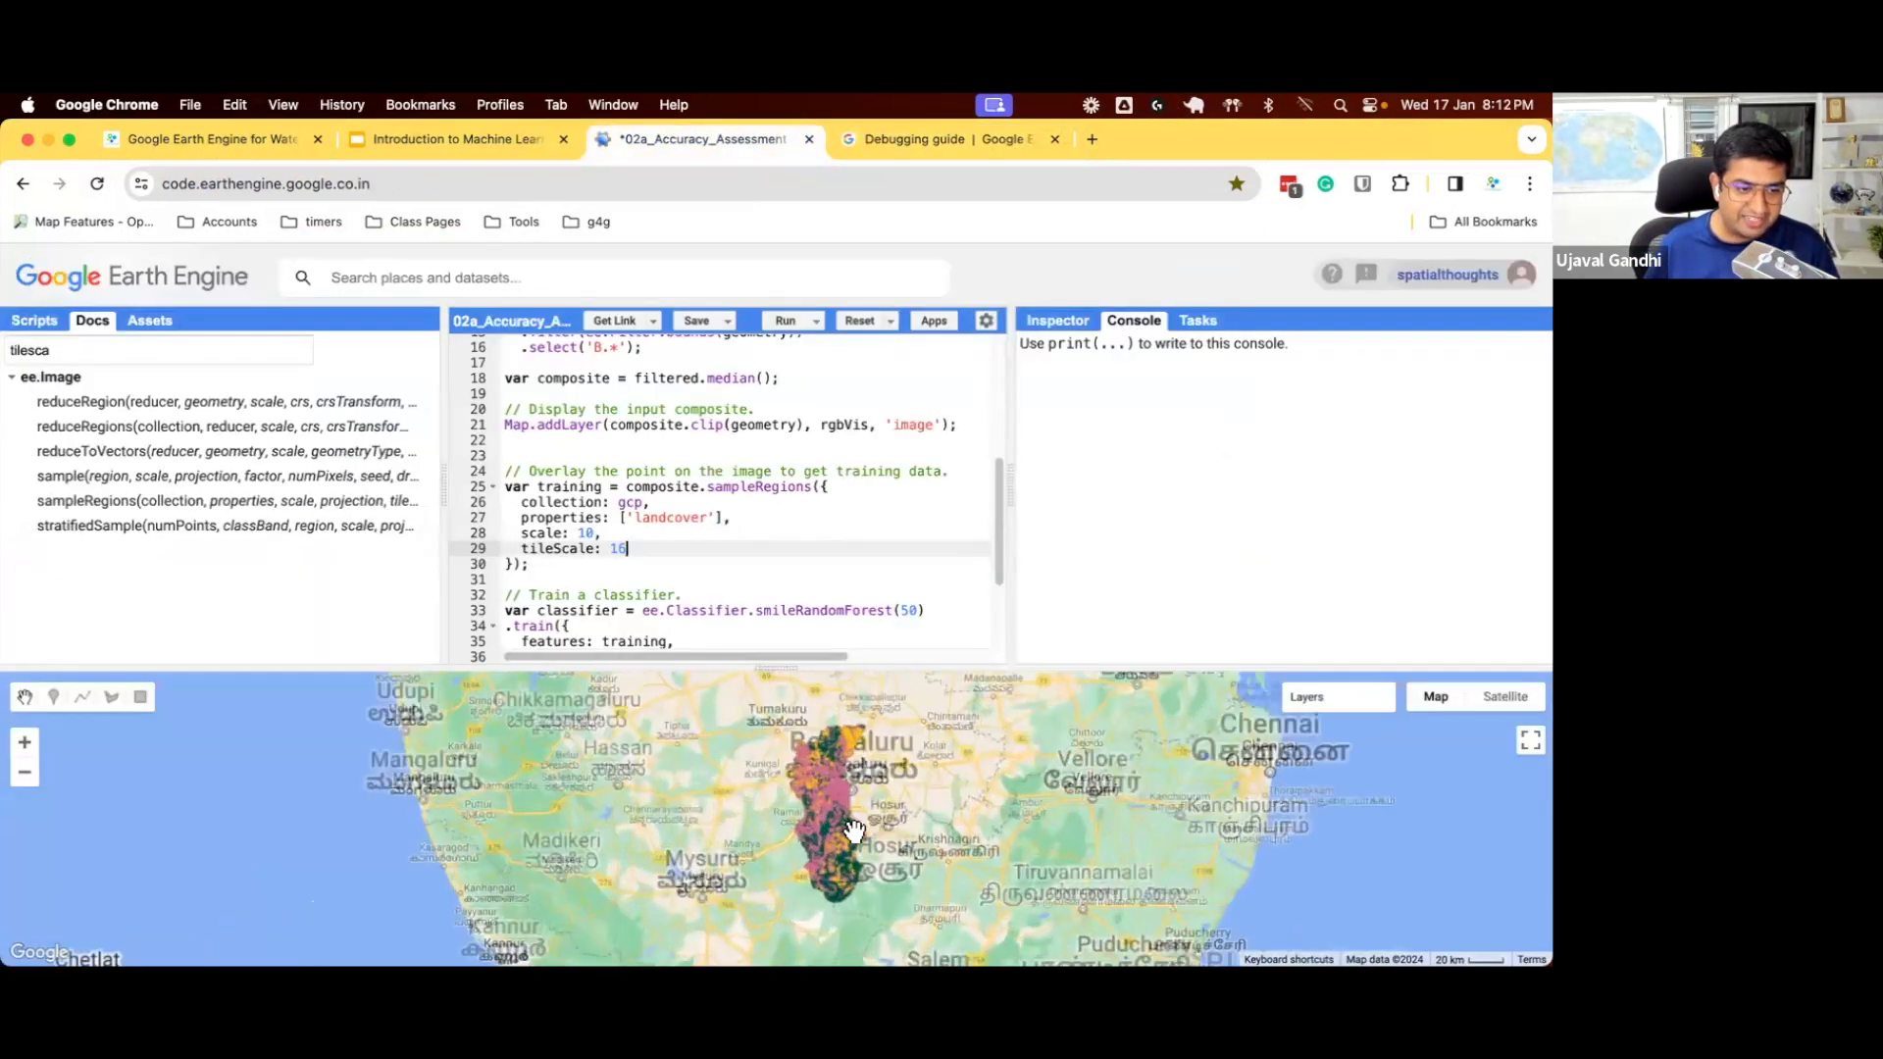
scroll(912, 794, up, 2)
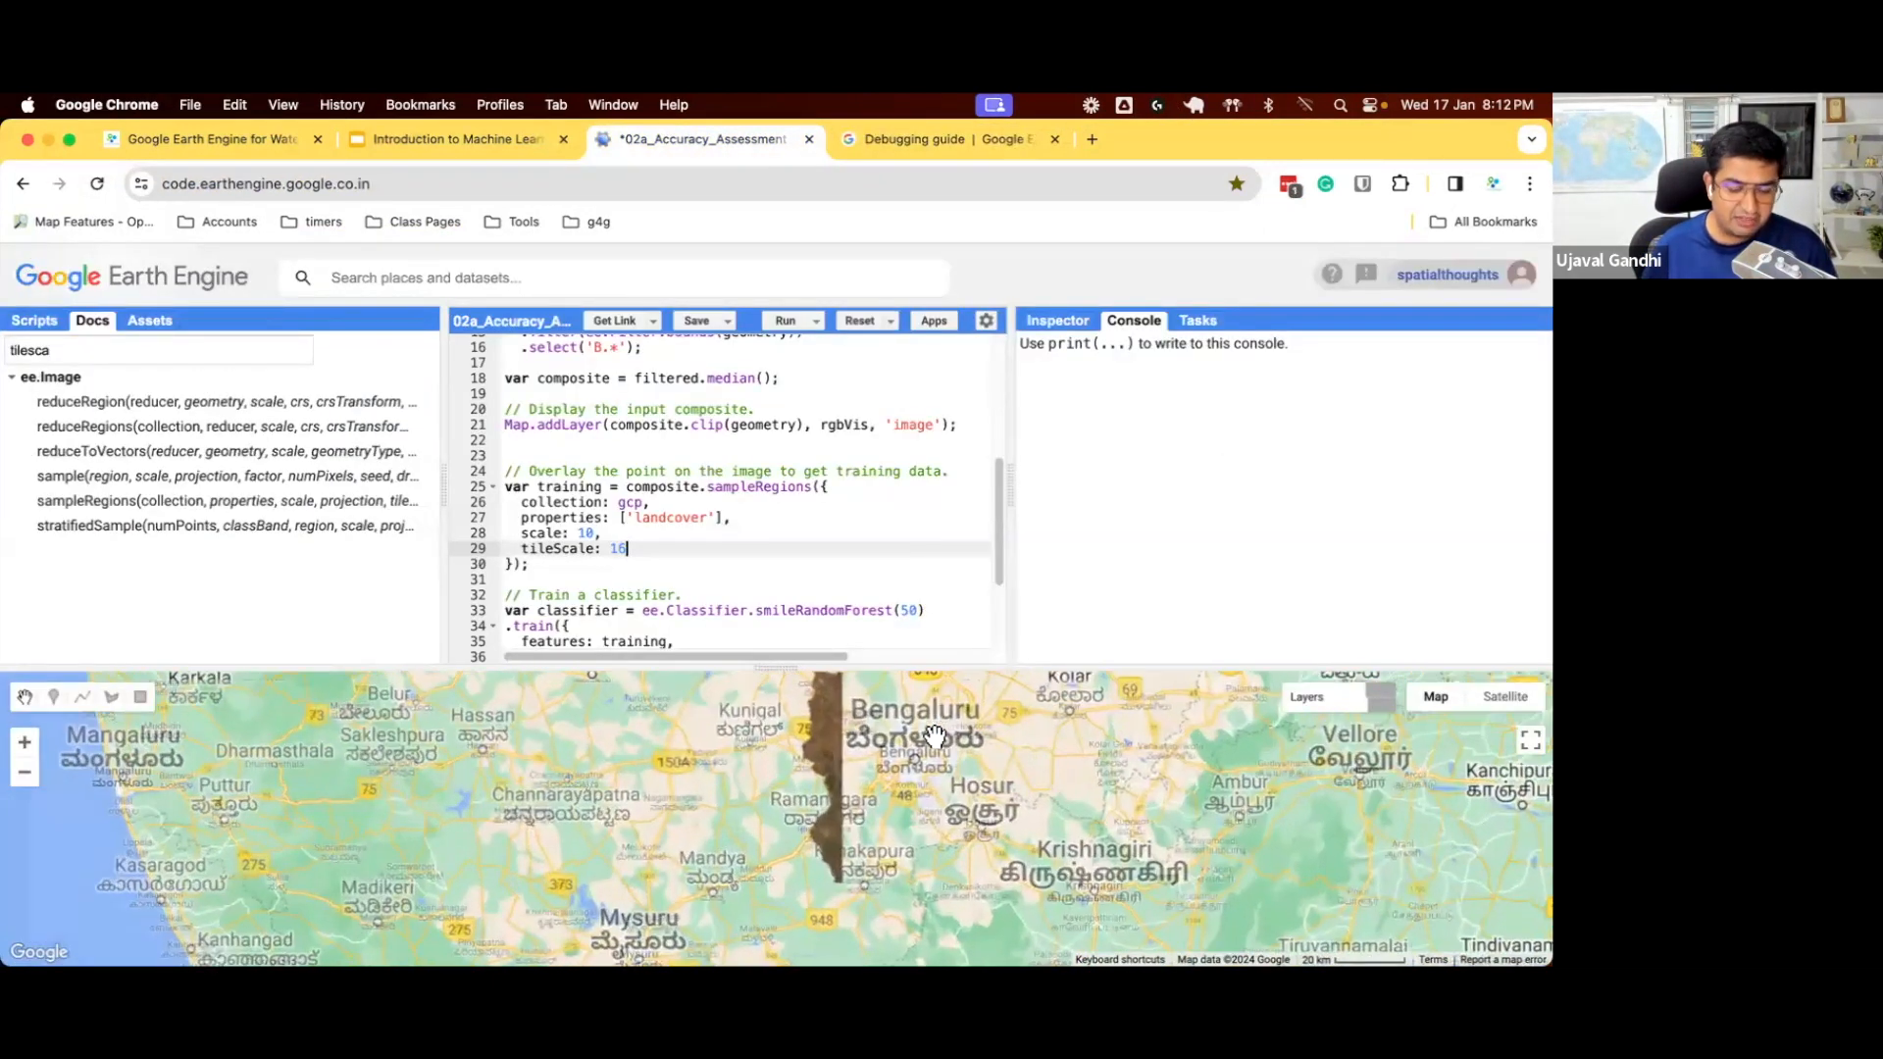
scroll(935, 736, up, 2)
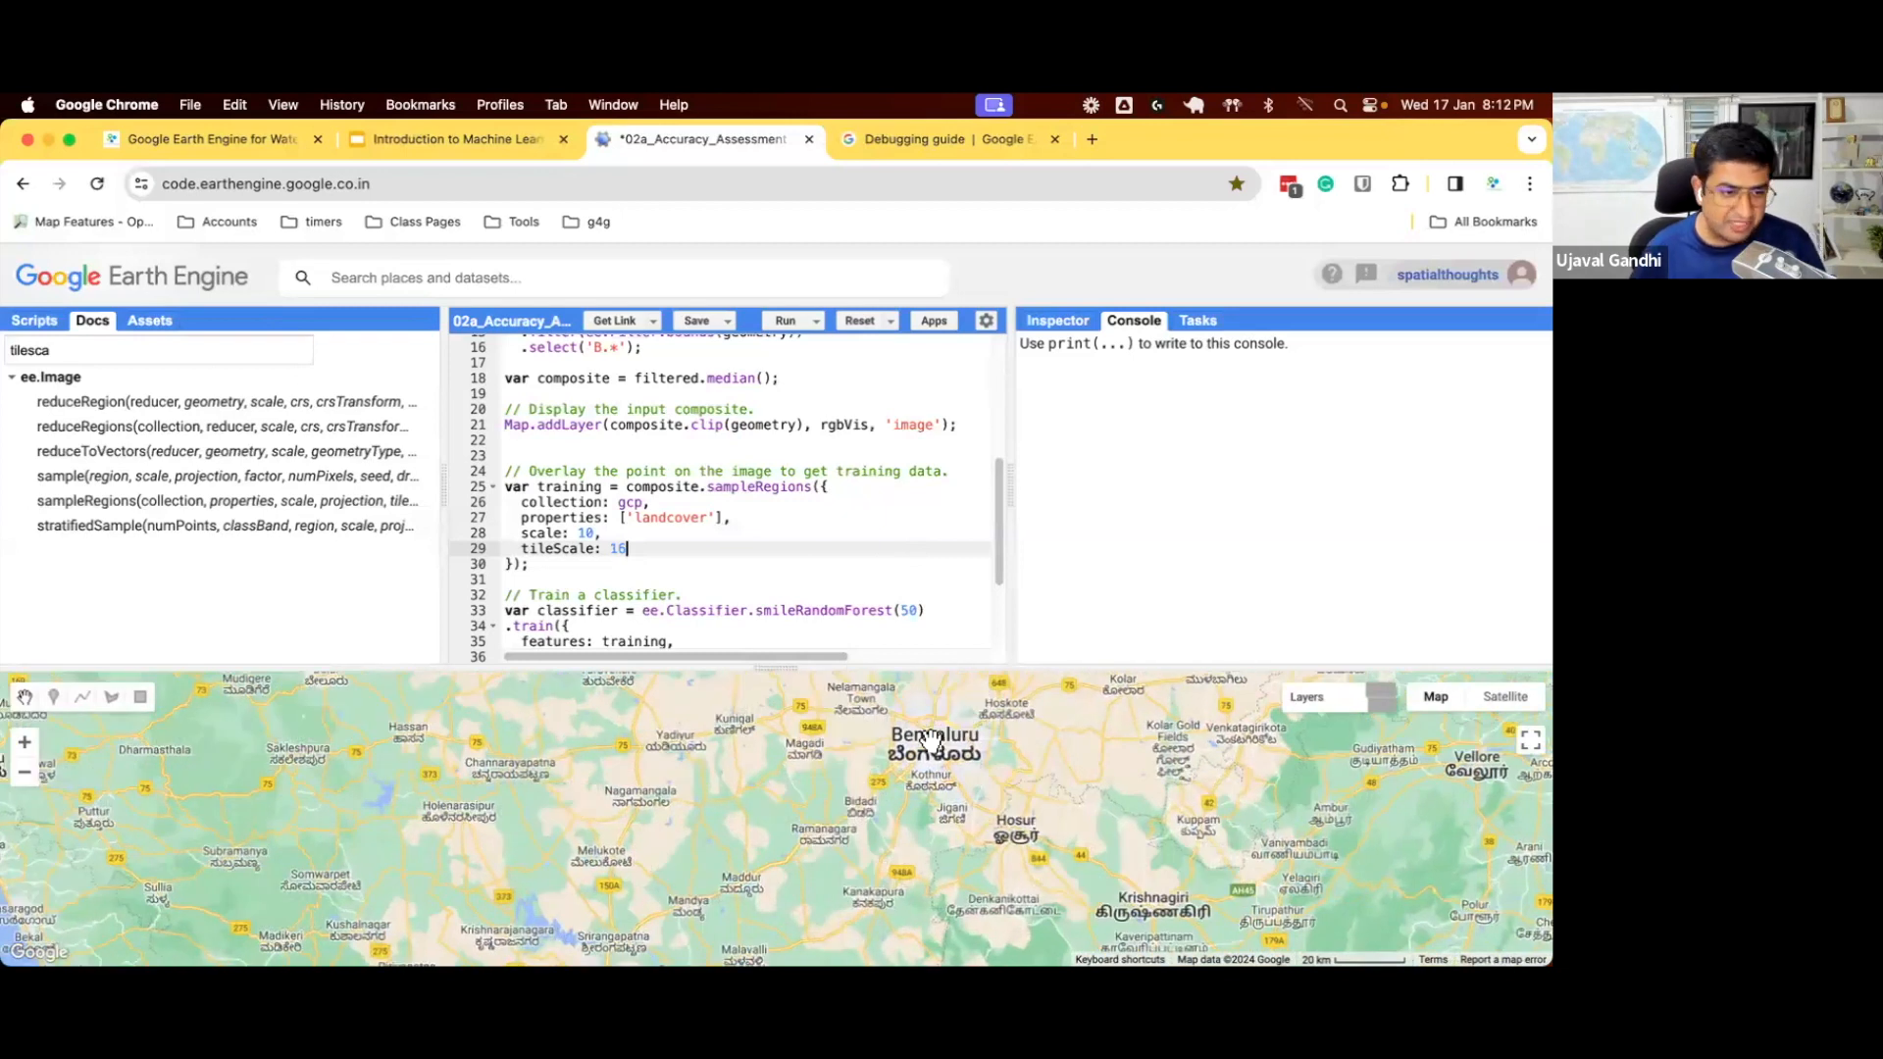
scroll(933, 742, up, 1)
scroll(736, 486, down, 3)
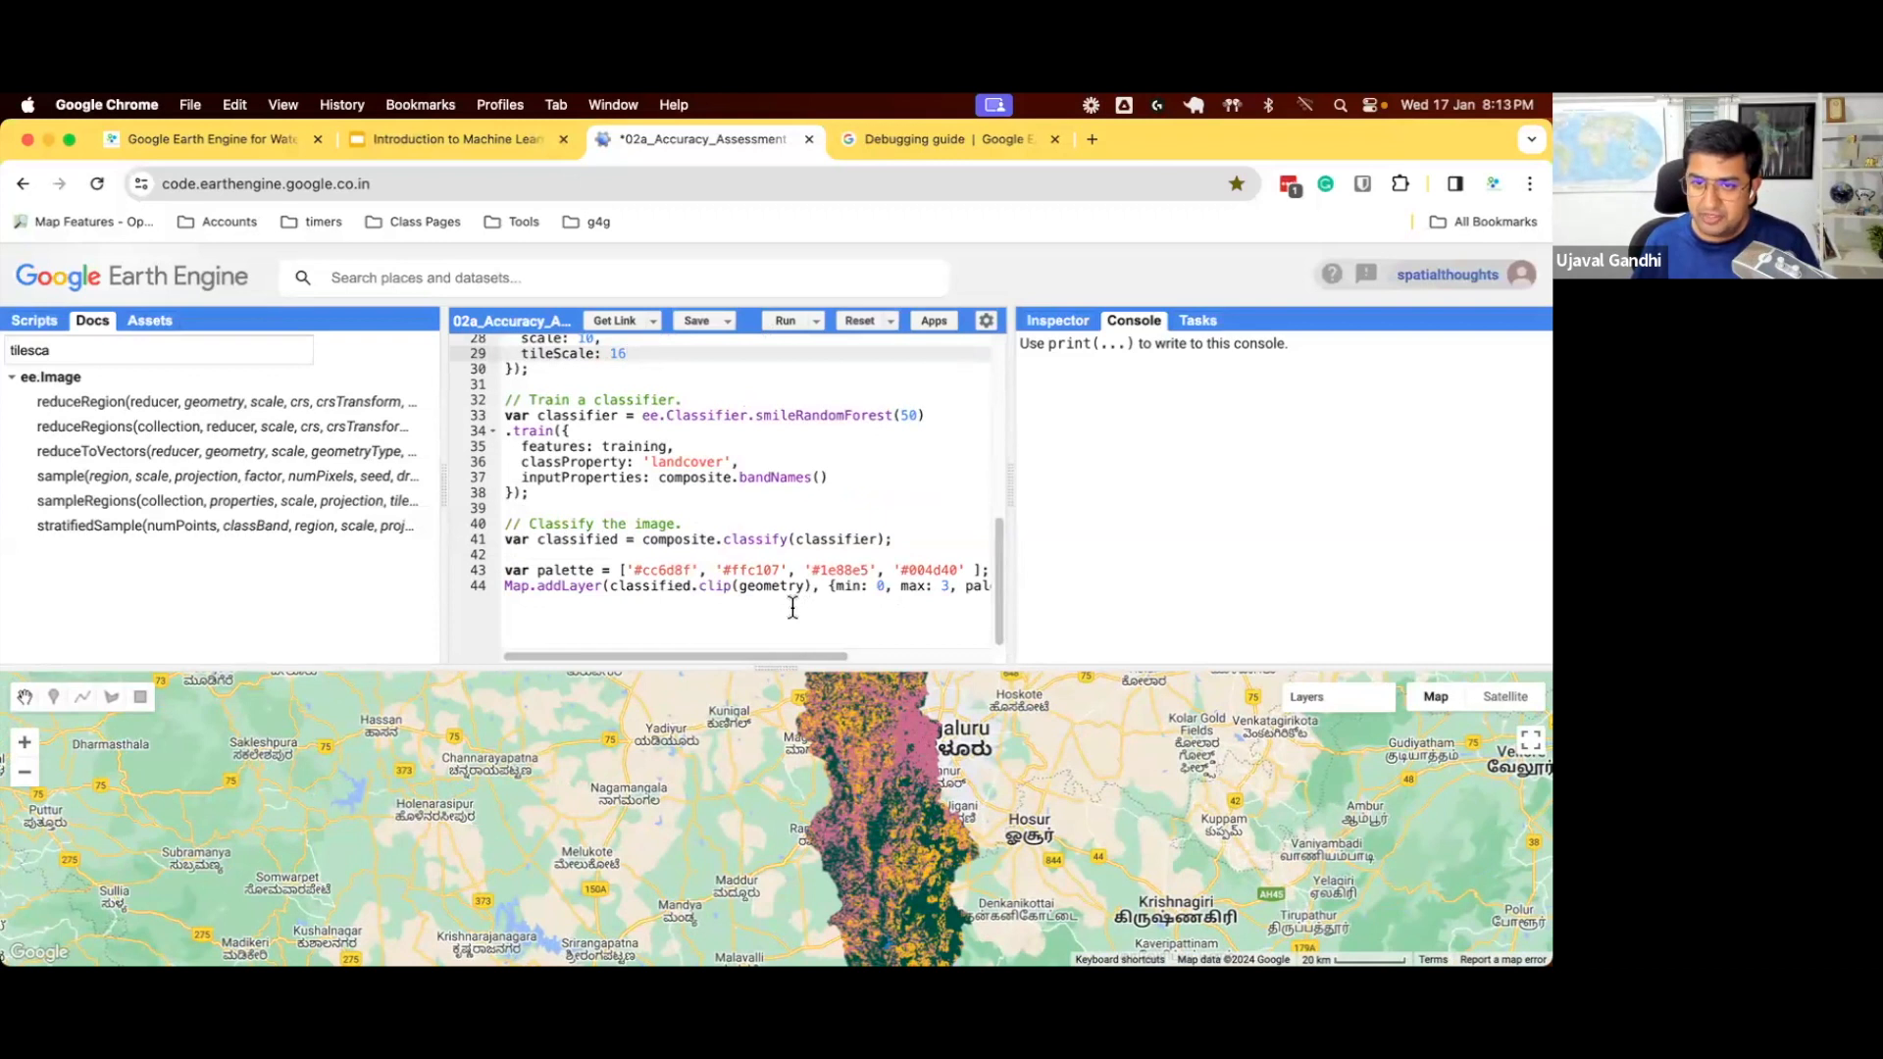
scroll(792, 608, right, 5)
scroll(786, 600, up, 10)
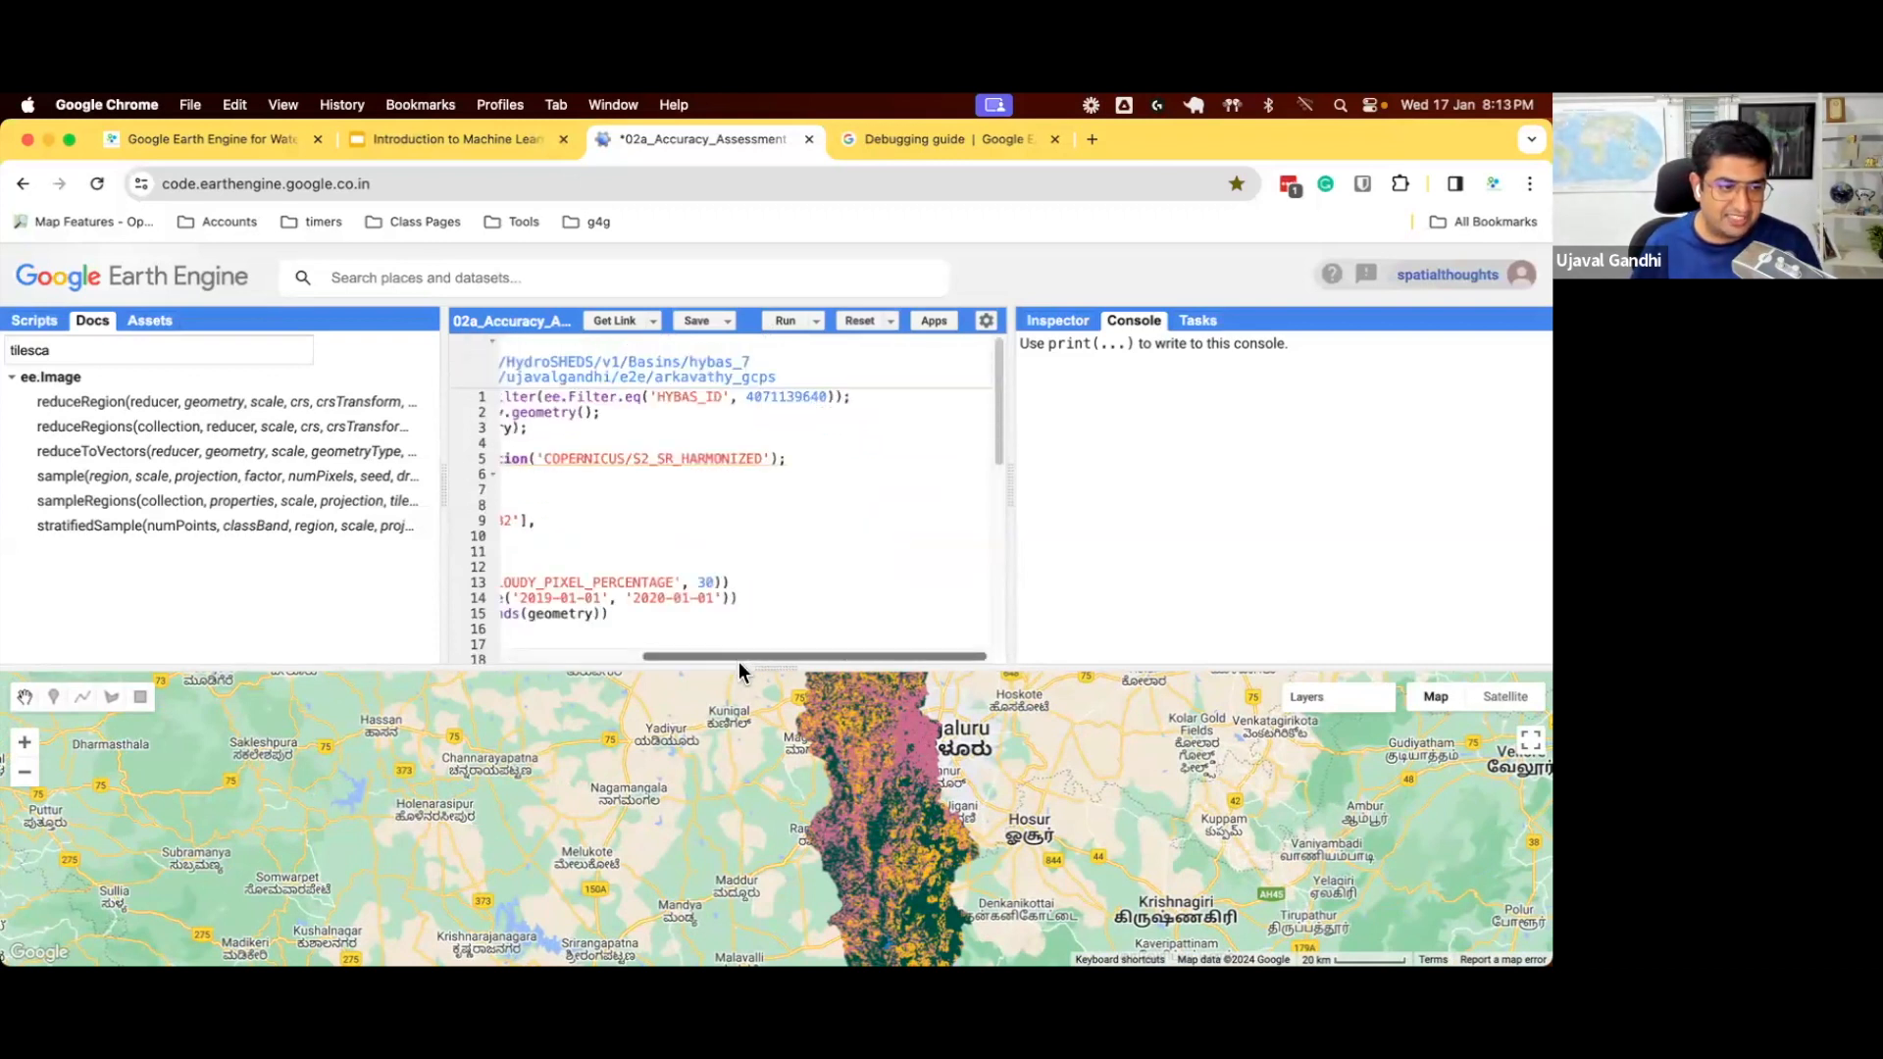
- Add the '// Accuracy Assessment' comment and print(gcp.size()), running it to show 447 GCPs
drag(737, 658, 518, 667)
text(// Accuracy Assessment)
key(Return)
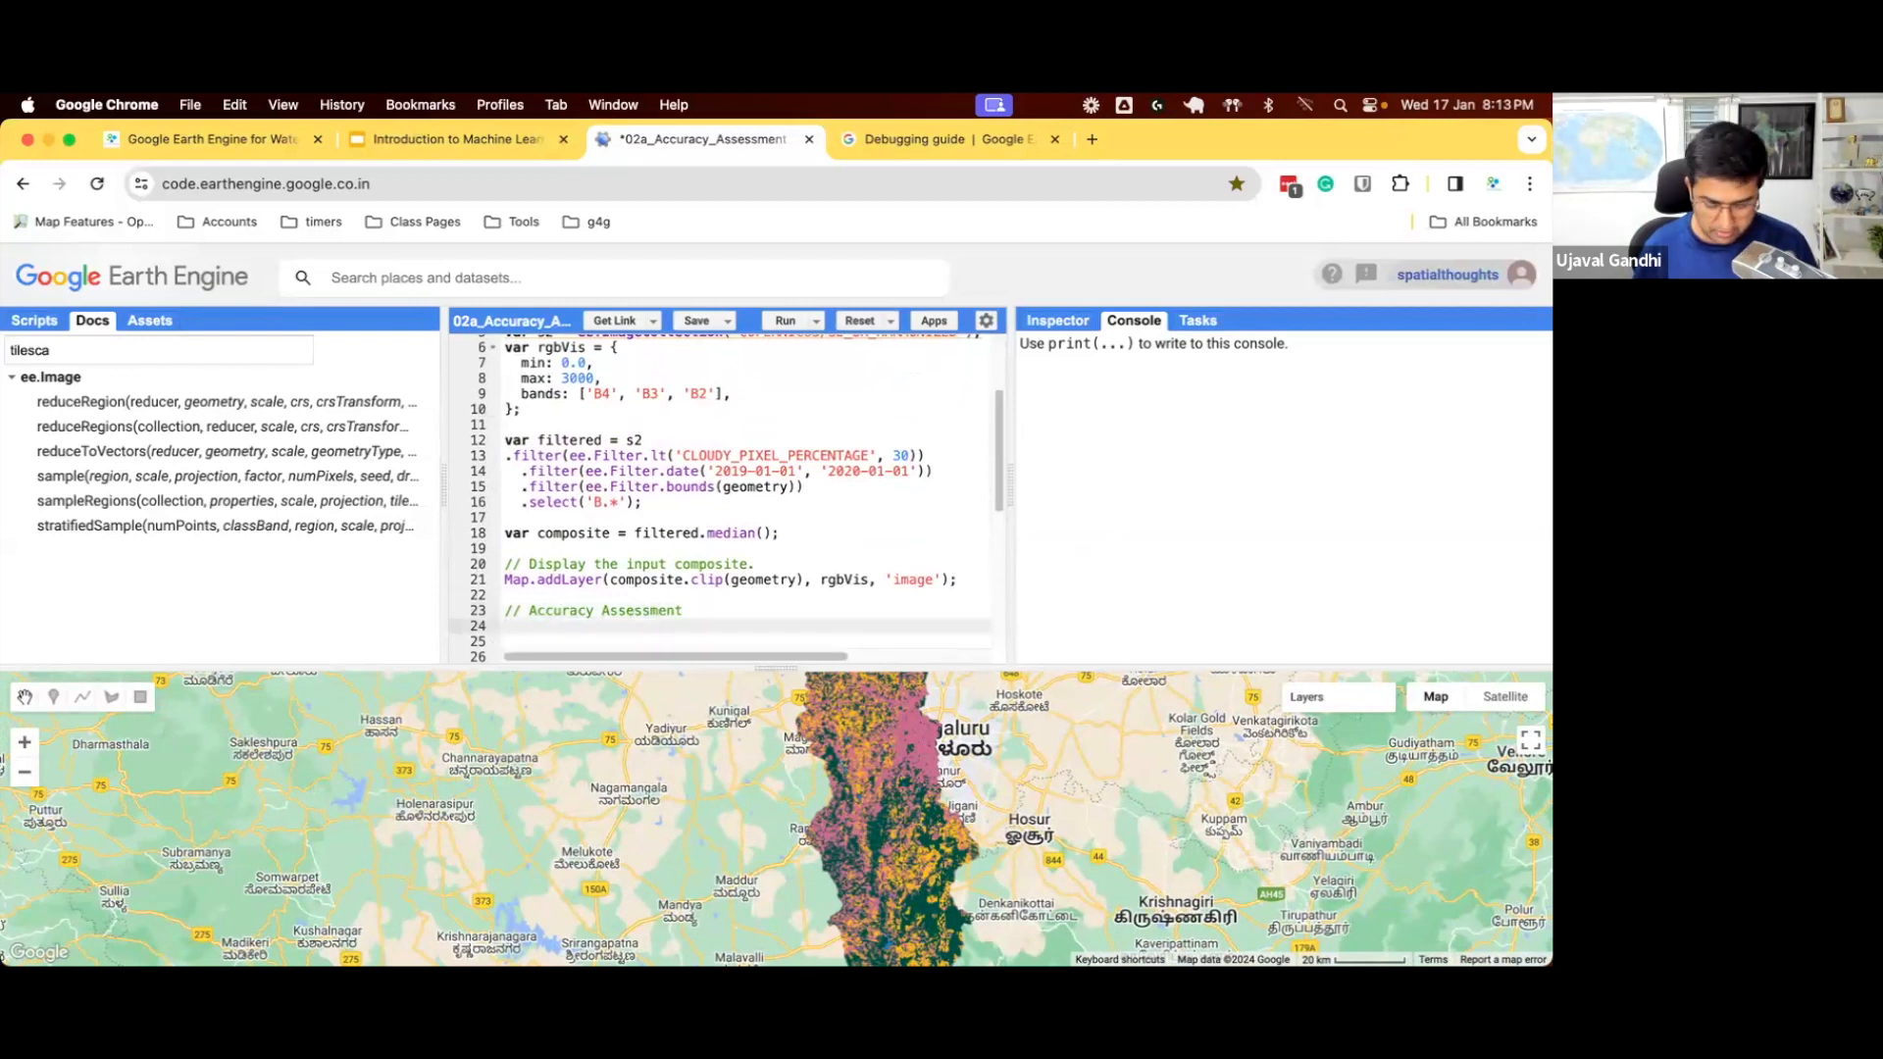
text(print()
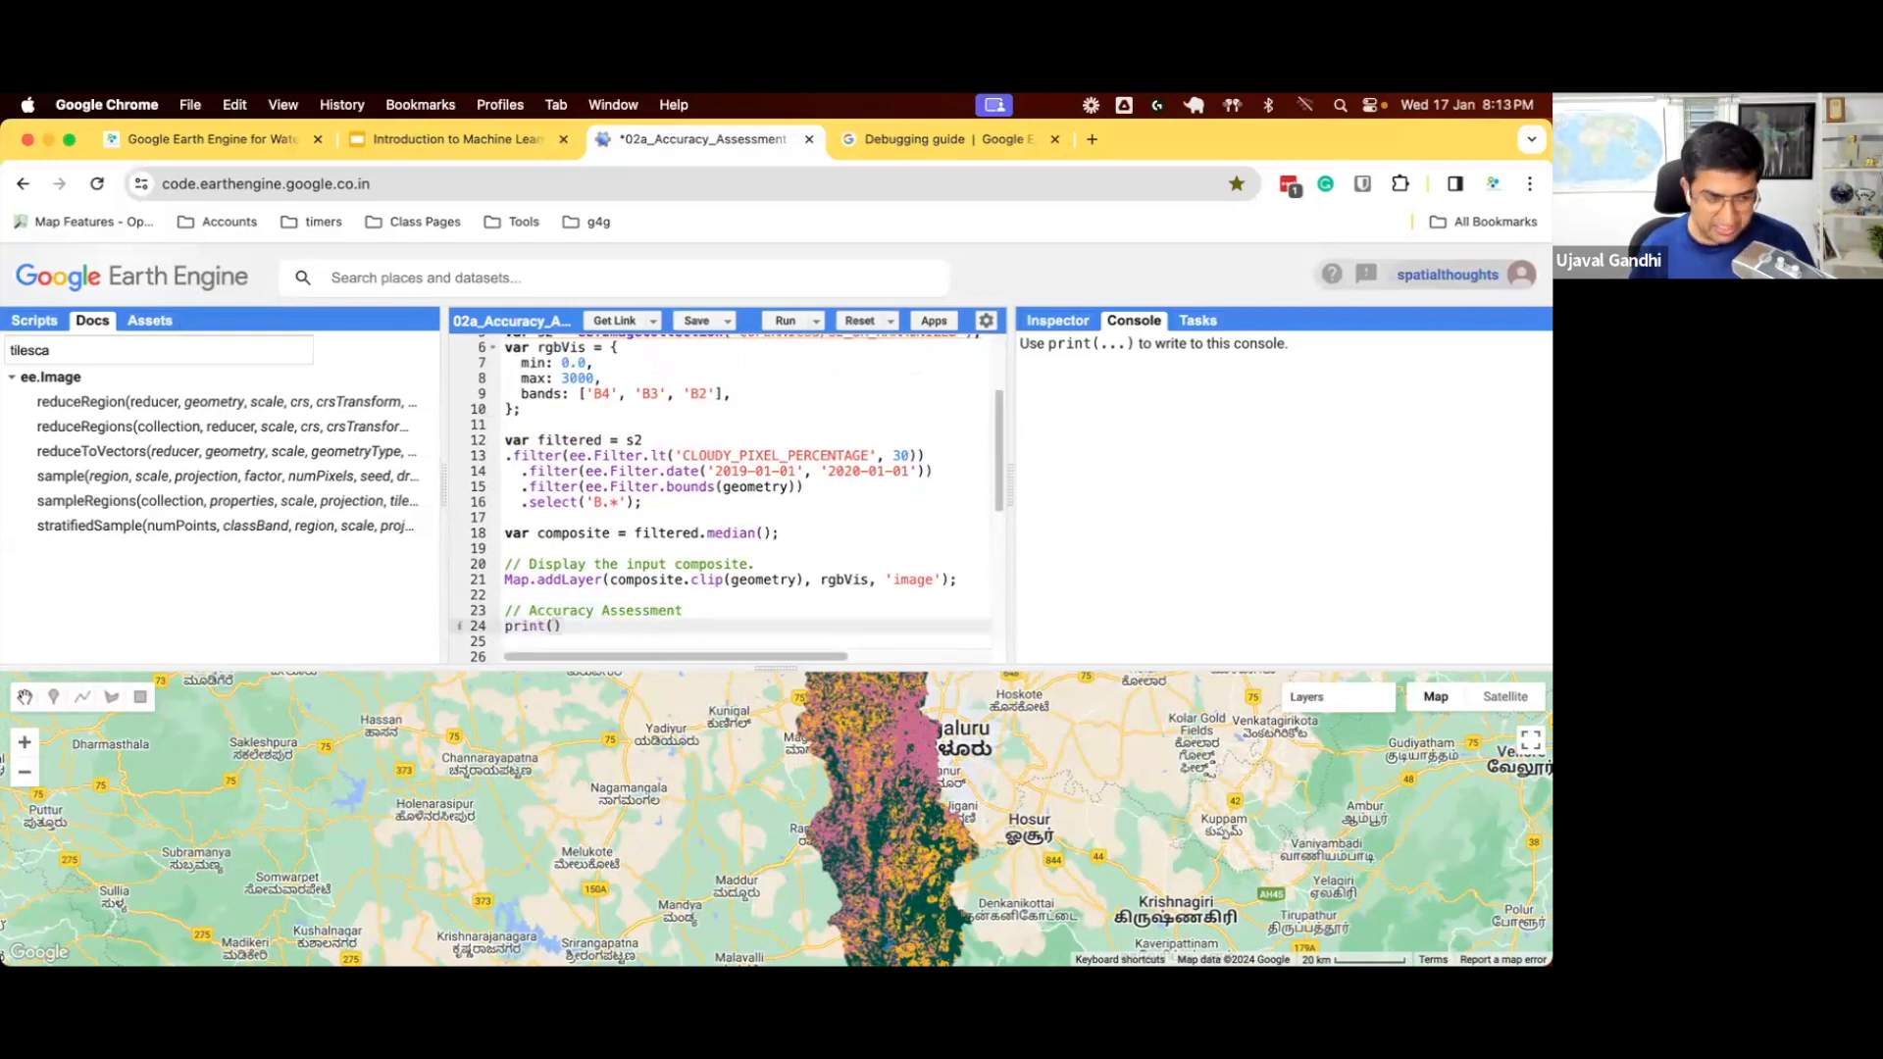
text(gcp)
text(.size()
key(Left)
key(Left)
key(Left)
text(s)
key(ctrl+Return)
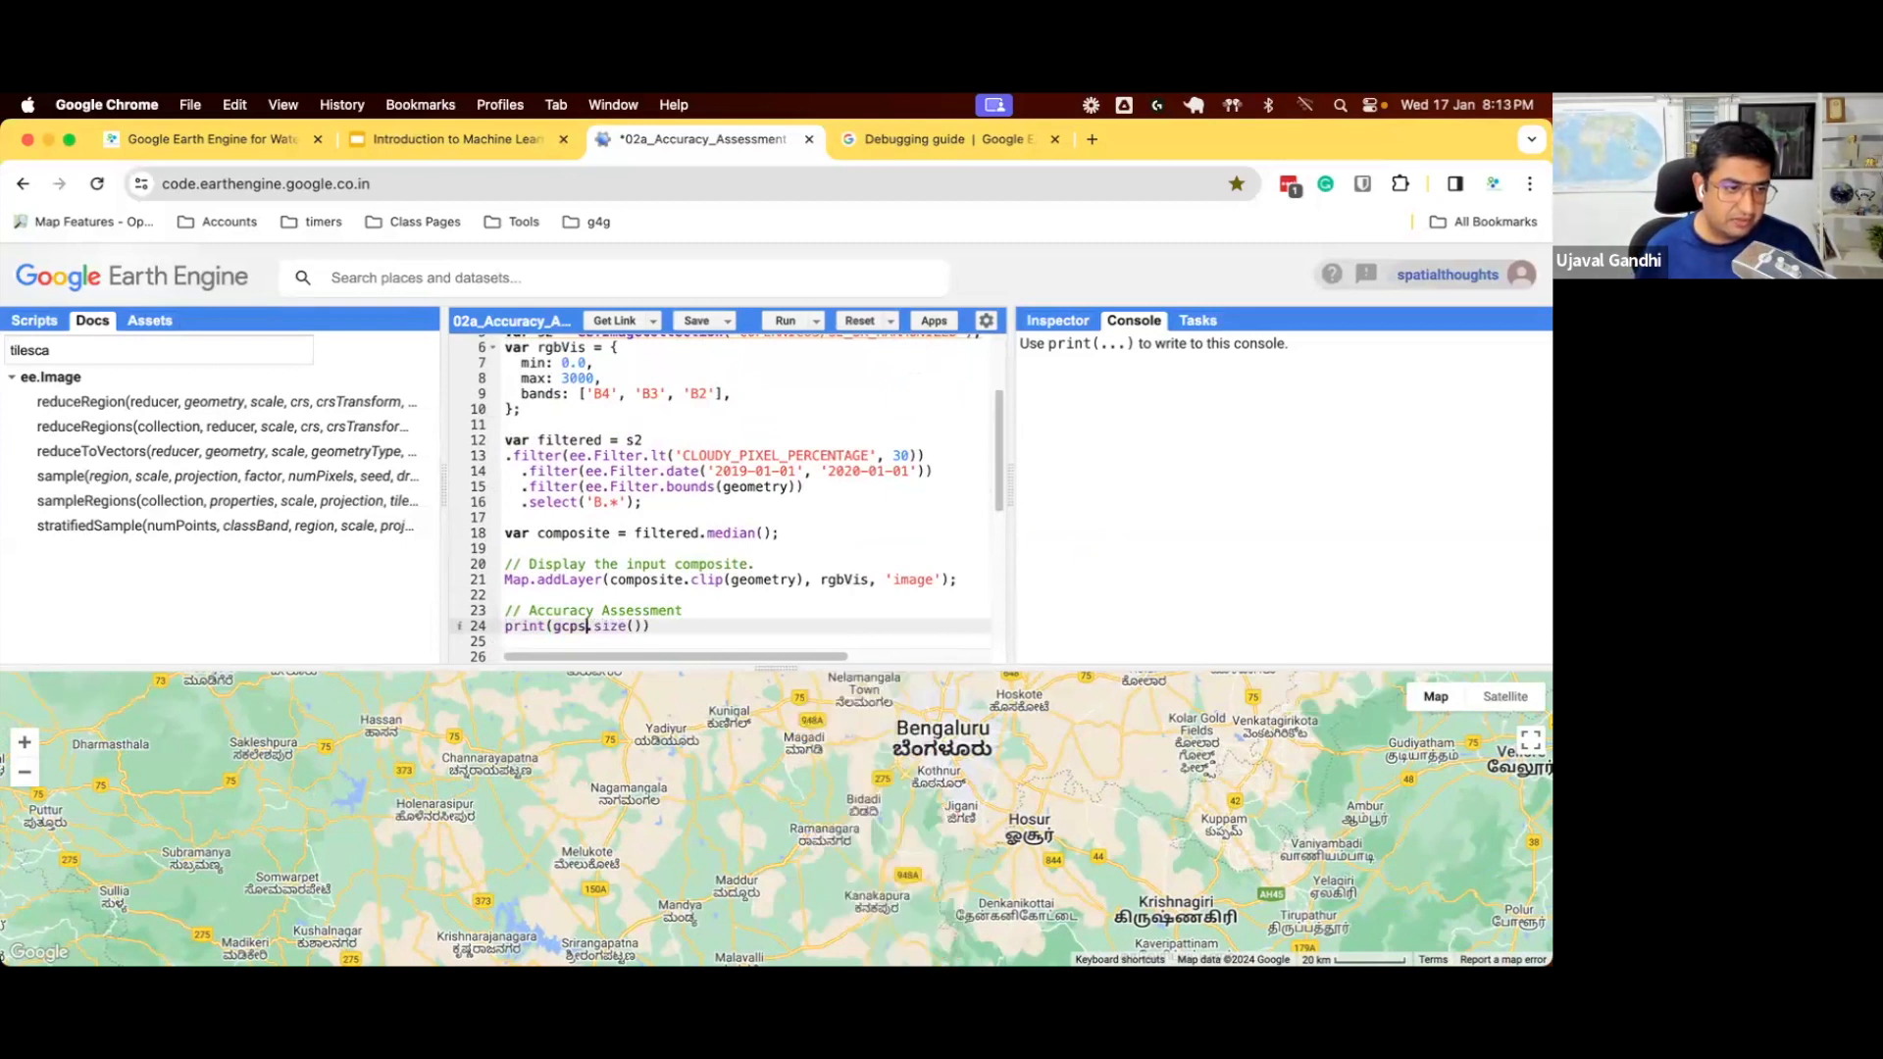
key(BackSpace)
key(ctrl+Return)
- Tidy the lines after the print and begin a new comment line for the next step
key(Return)
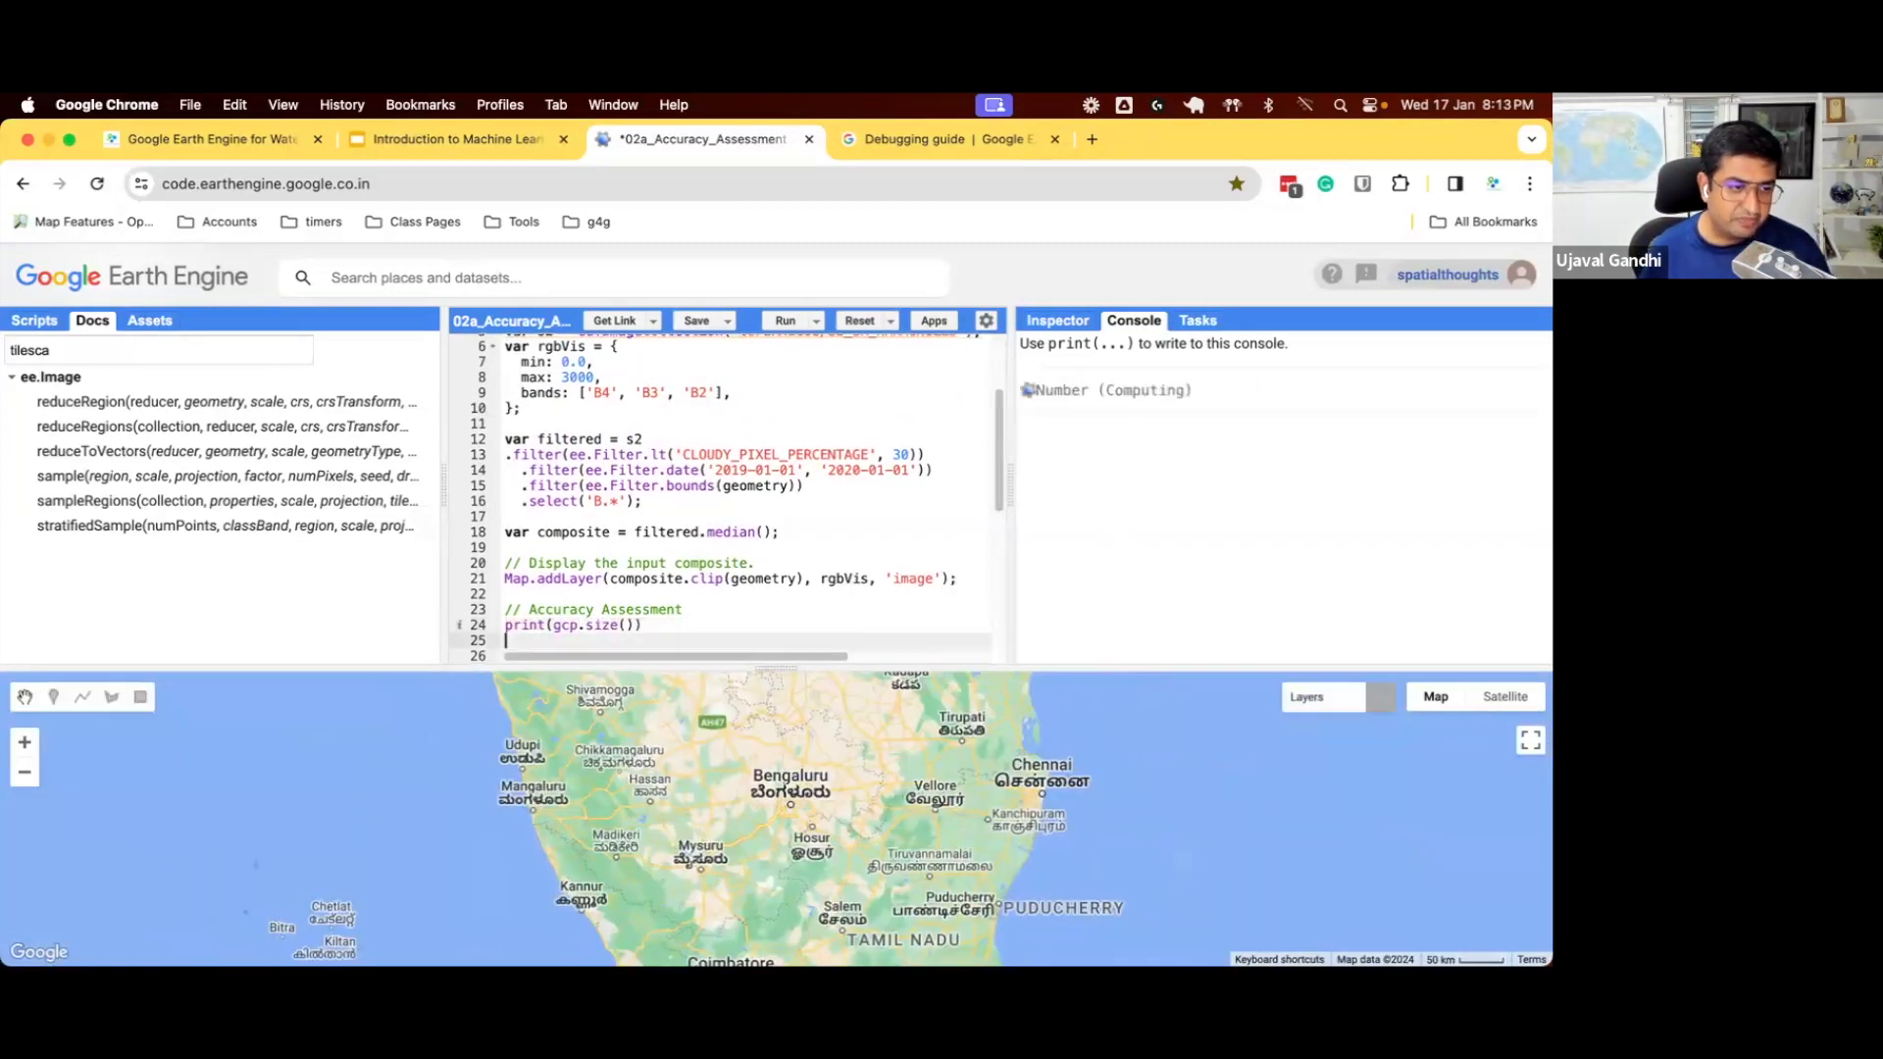
scroll(721, 500, down, 5)
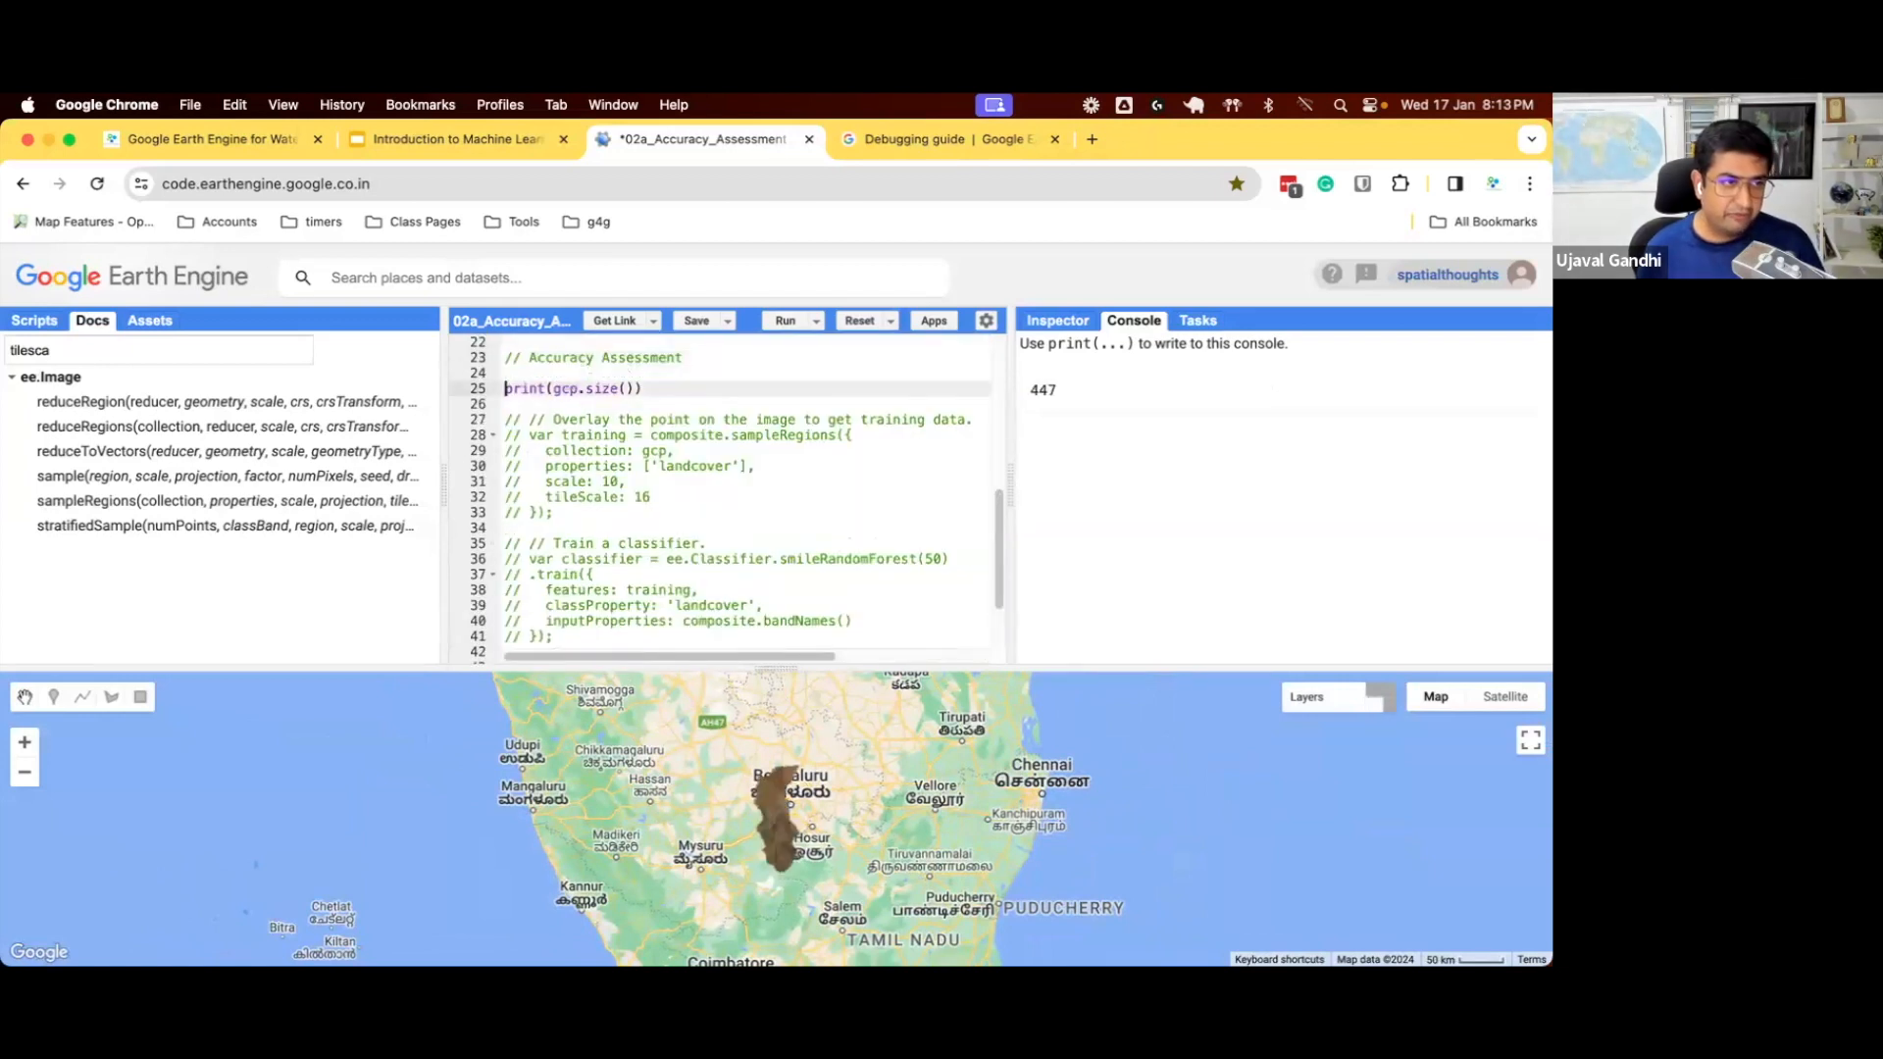
key(BackSpace)
key(Down)
key(Return)
text(// )
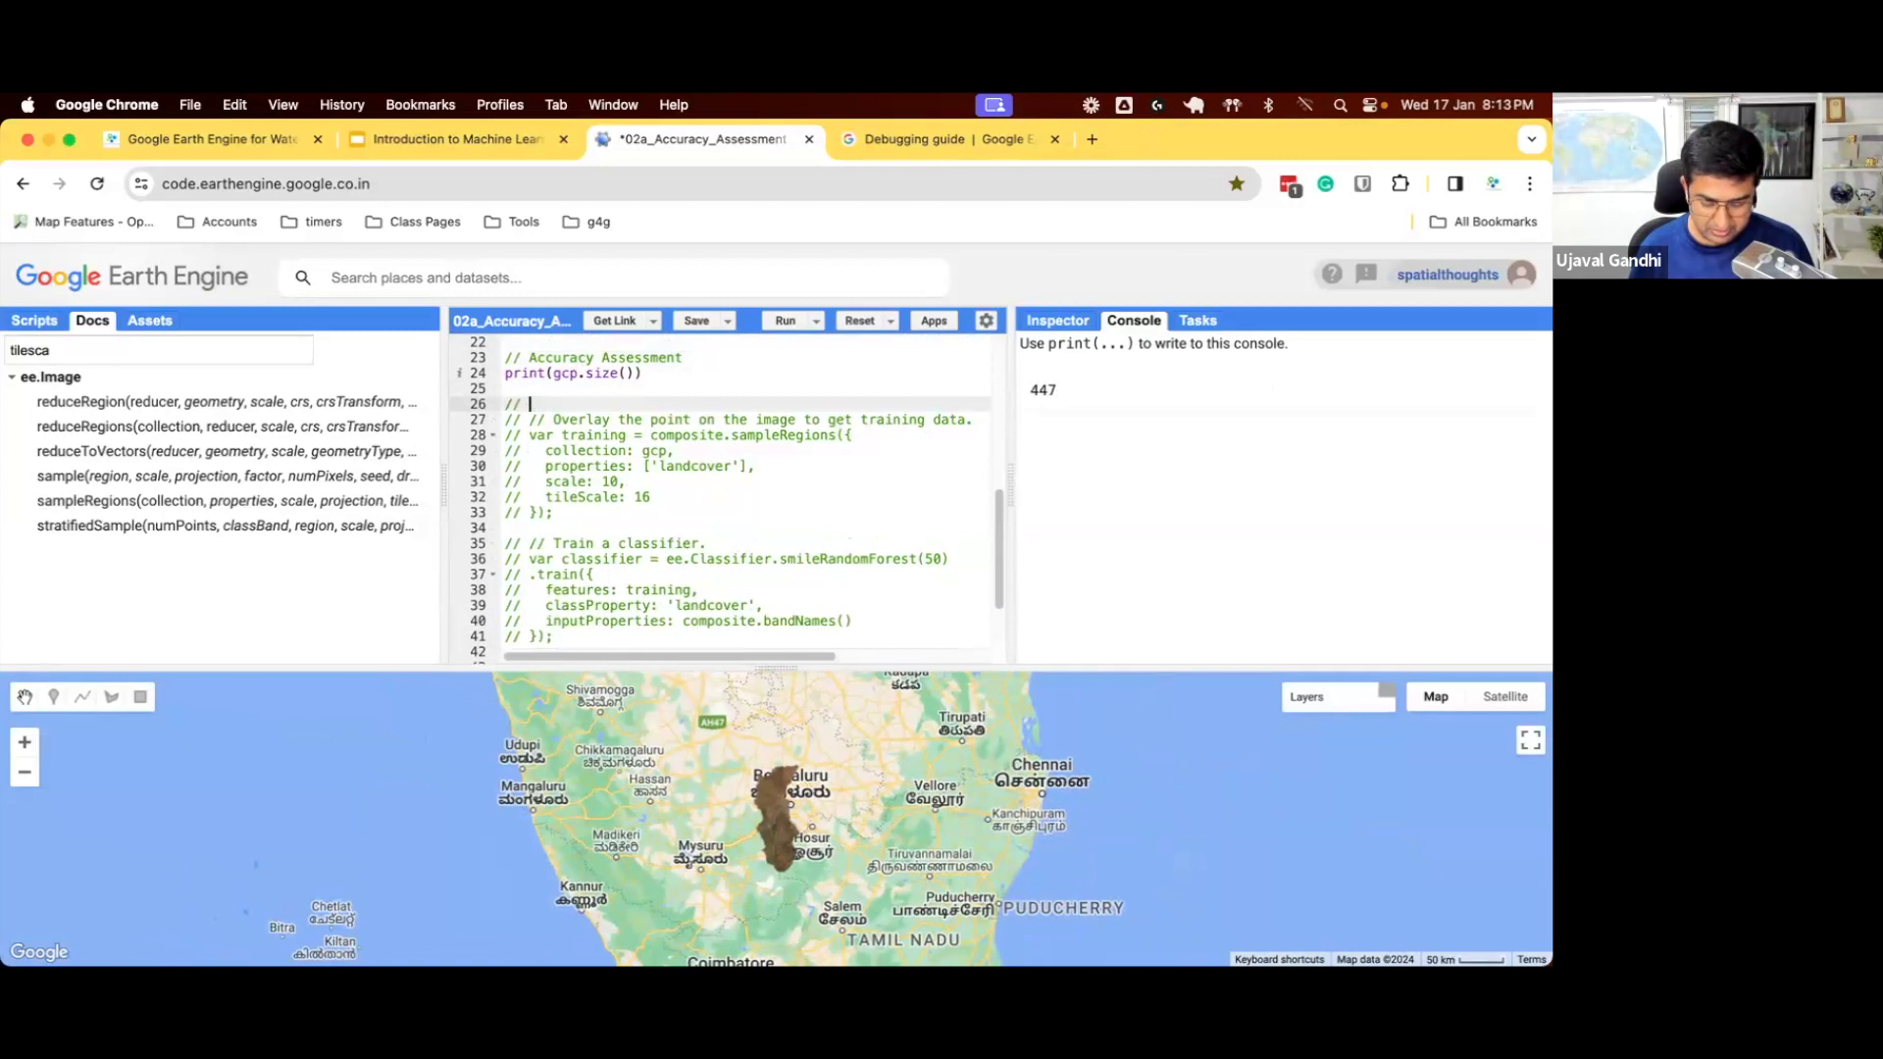
text(Split the )
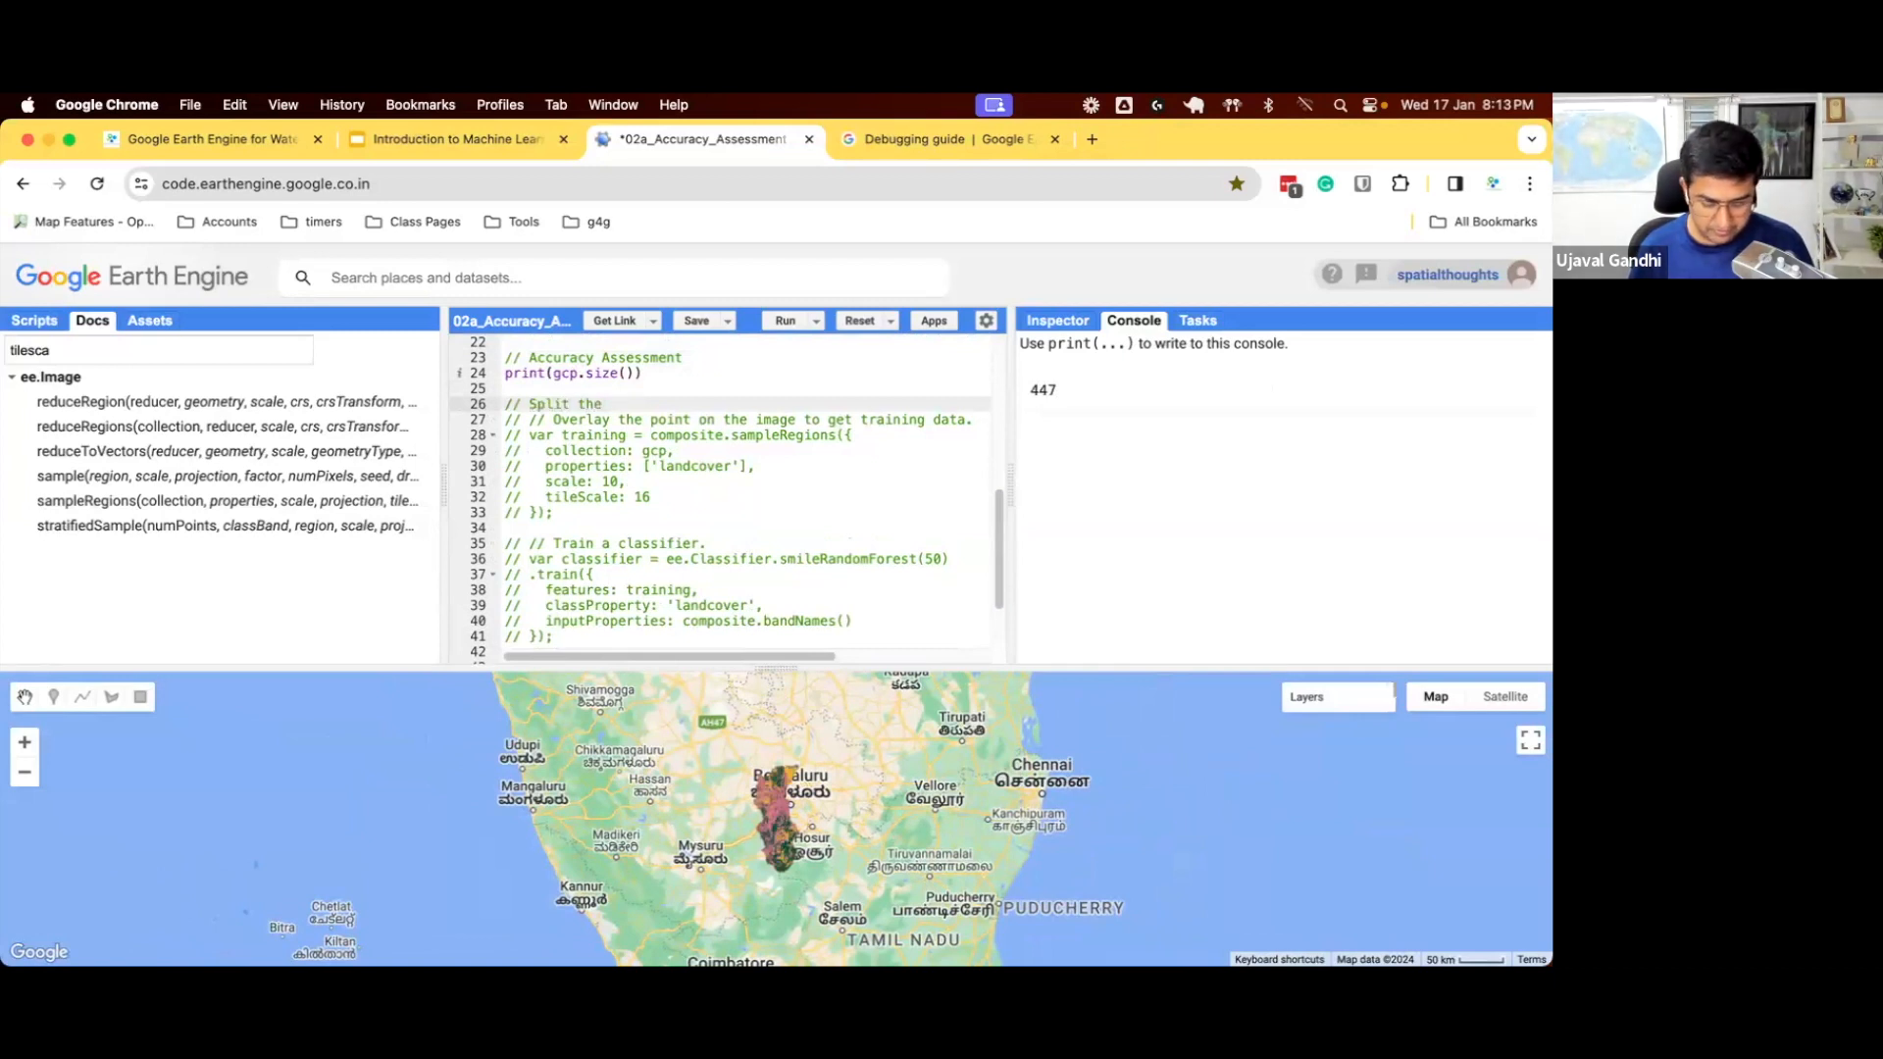
text(GCPs into 2 parts)
- Write comments: 'Split the GCPs into 2 parts Randomly', 'Training Fraction - 60%', 'Validation Fraction - 40%'
key(Return)
text(// TRaining Fa)
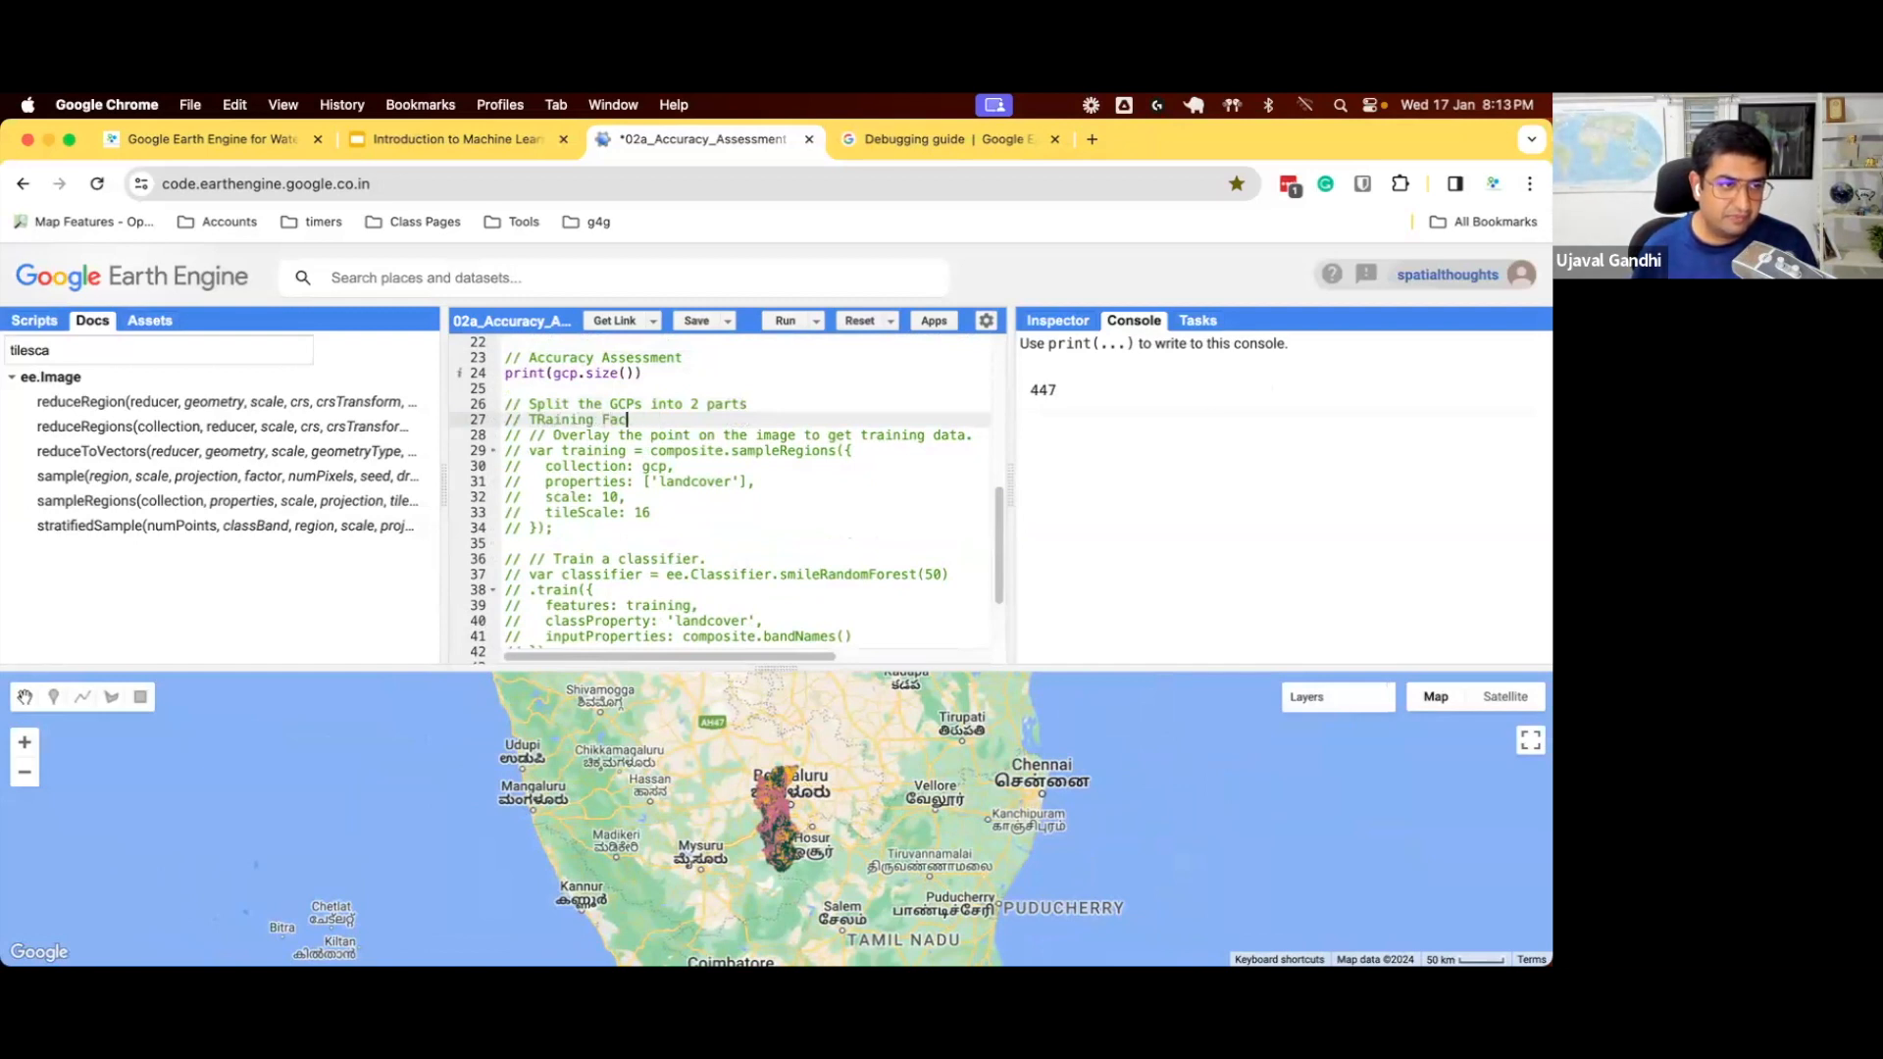
key(BackSpace)
text(raction)
key(Return)
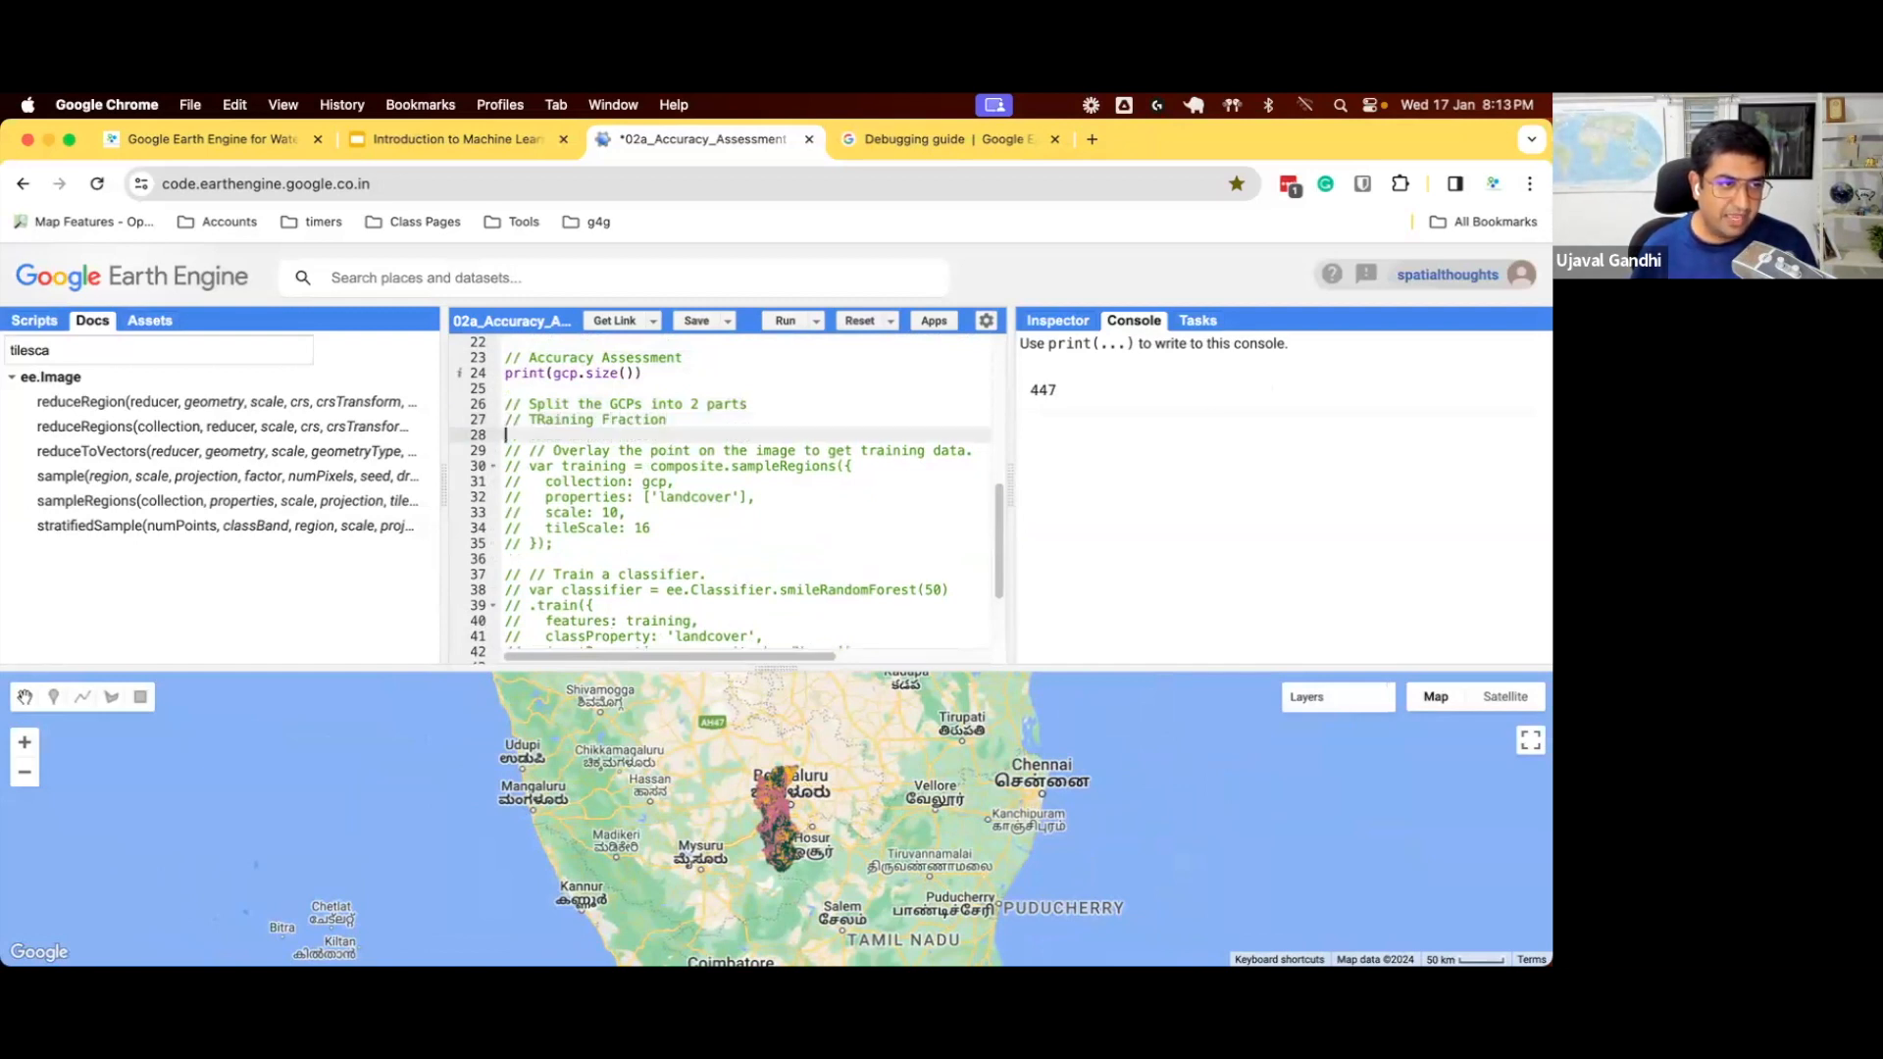
text(// Validation)
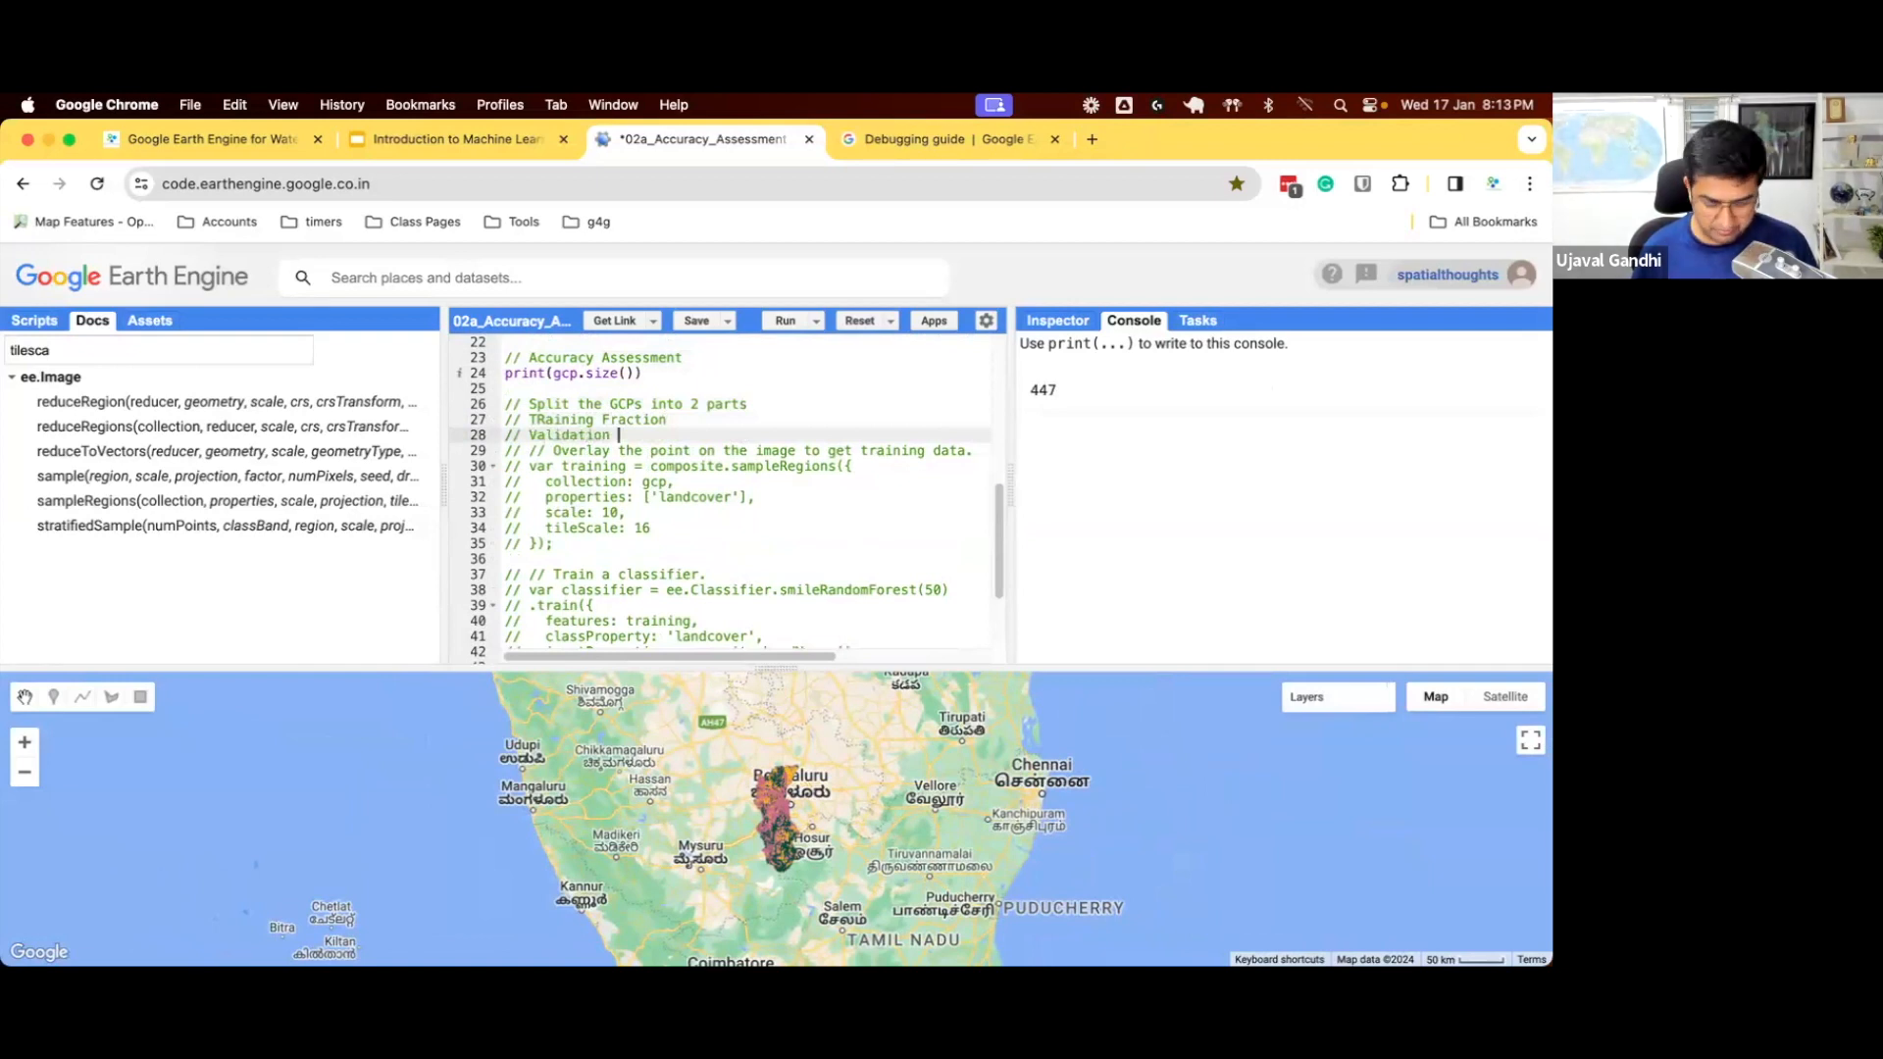
text( Fraction)
key(Up)
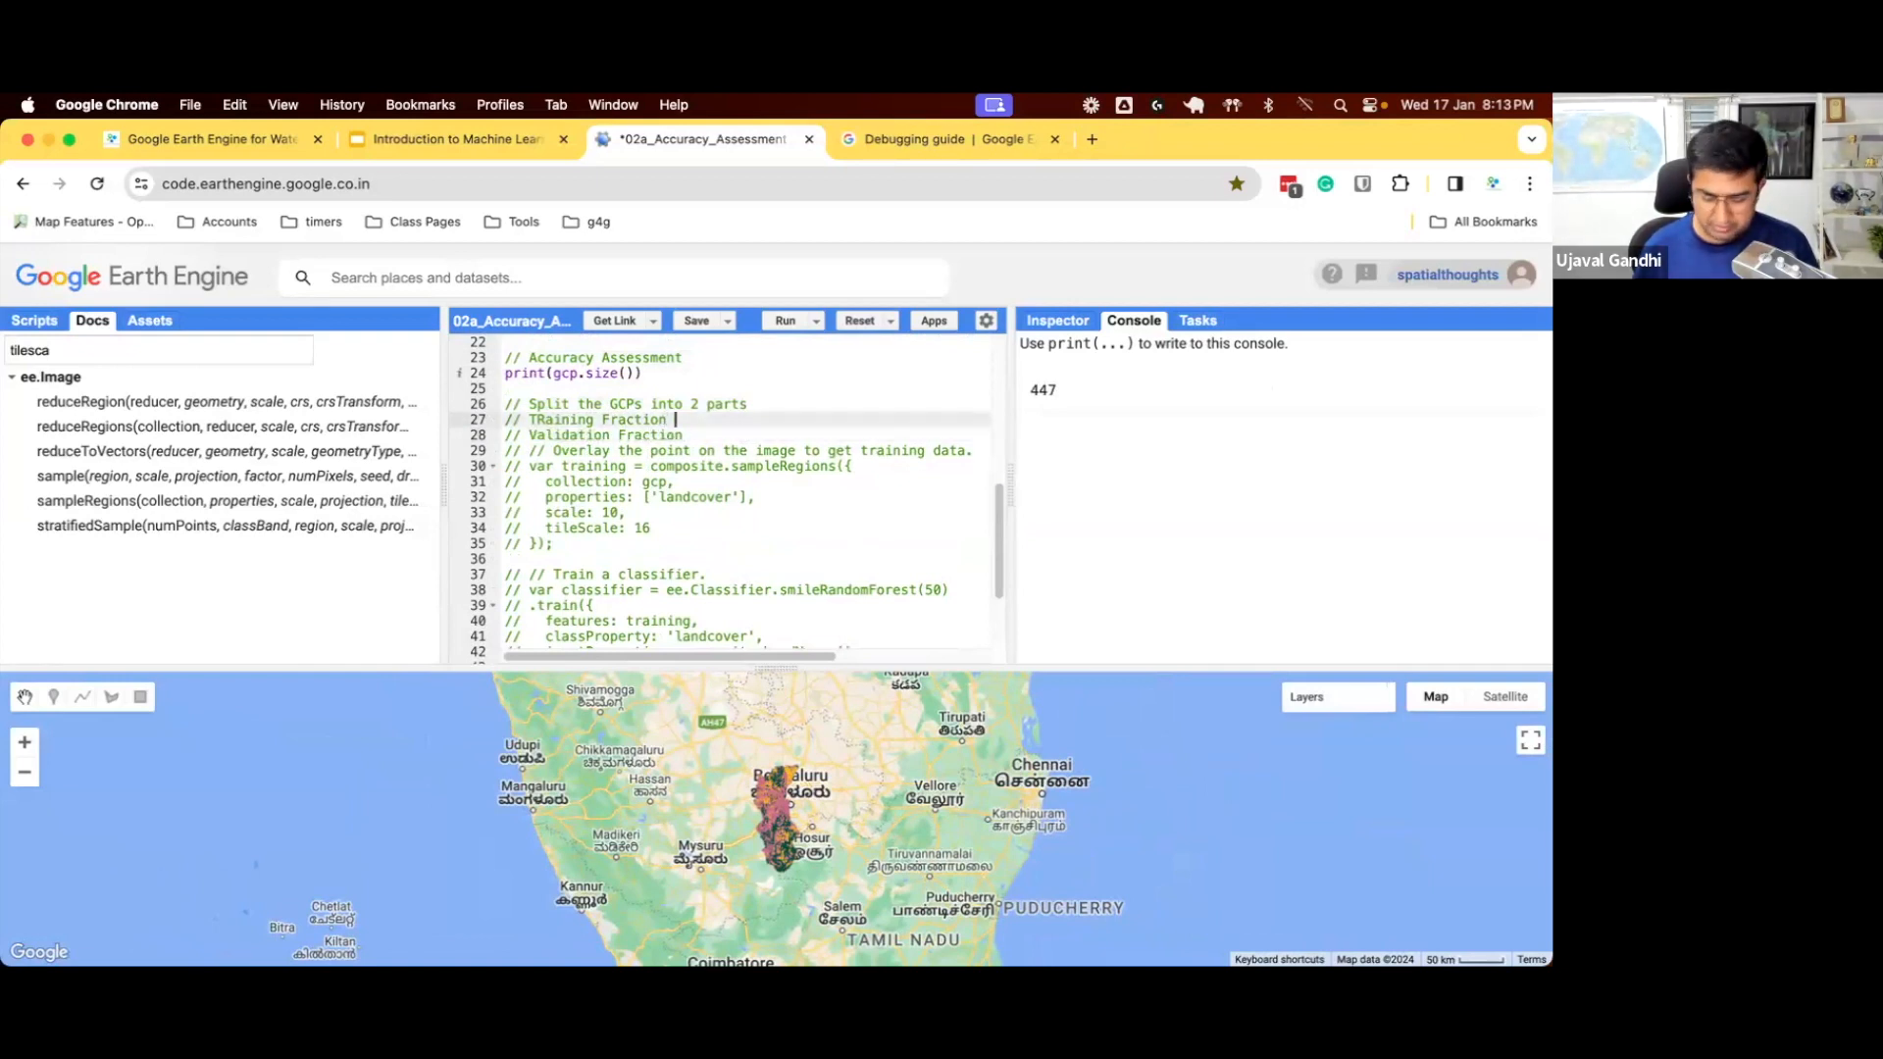
text(- 5)
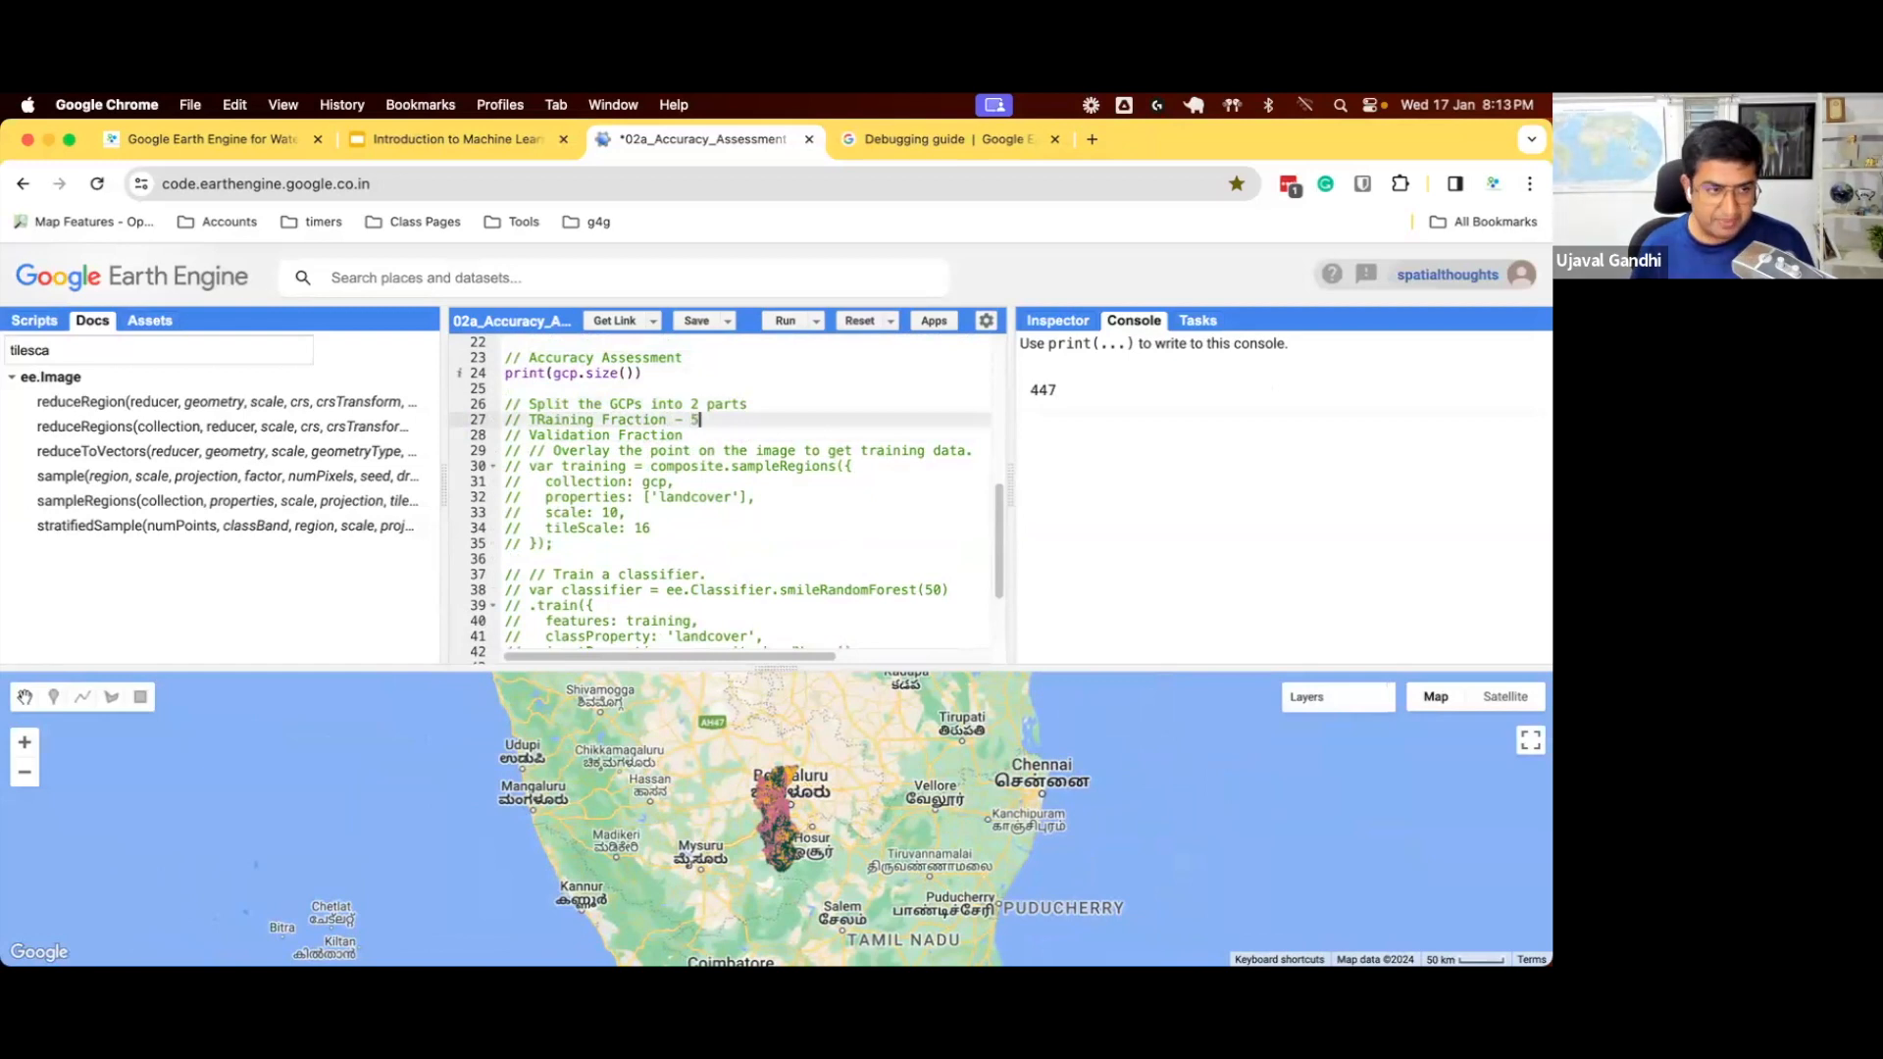
text(00%)
key(Down)
text(- 40%)
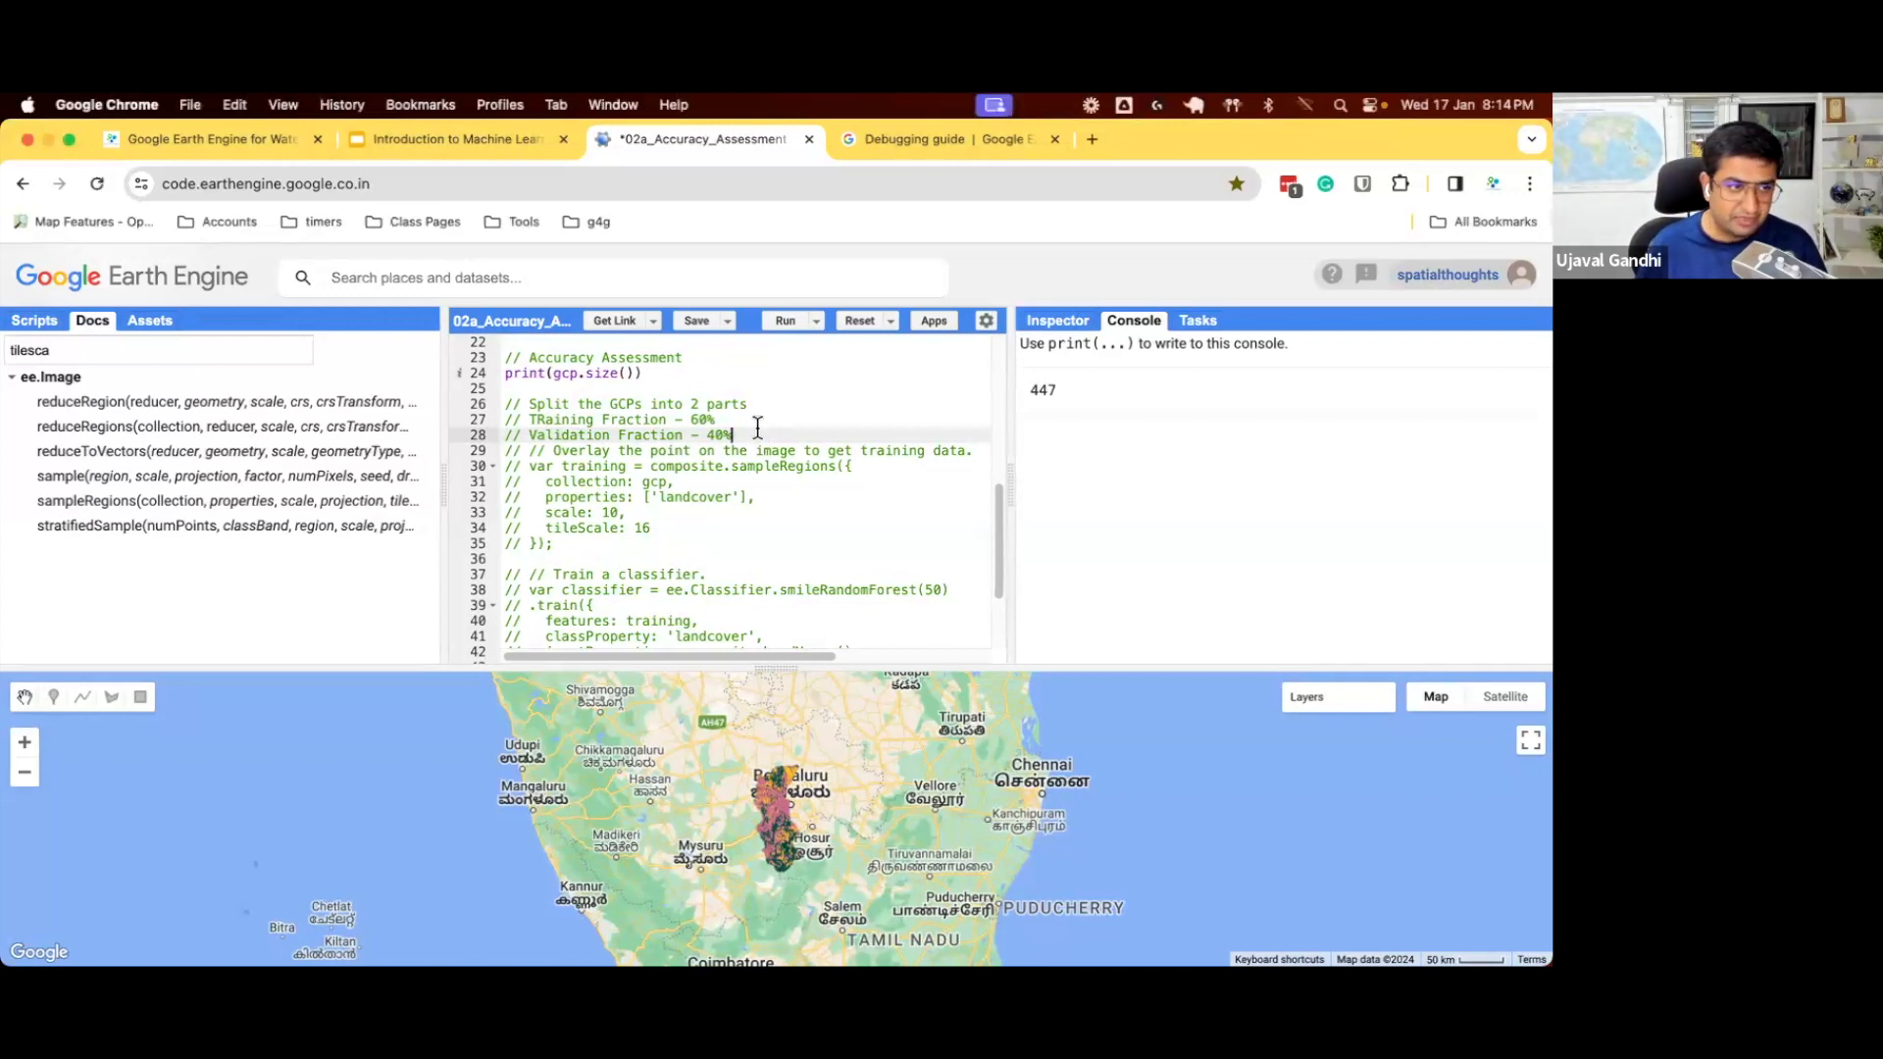
key(Return)
key(Return)
key(Up)
key(Up)
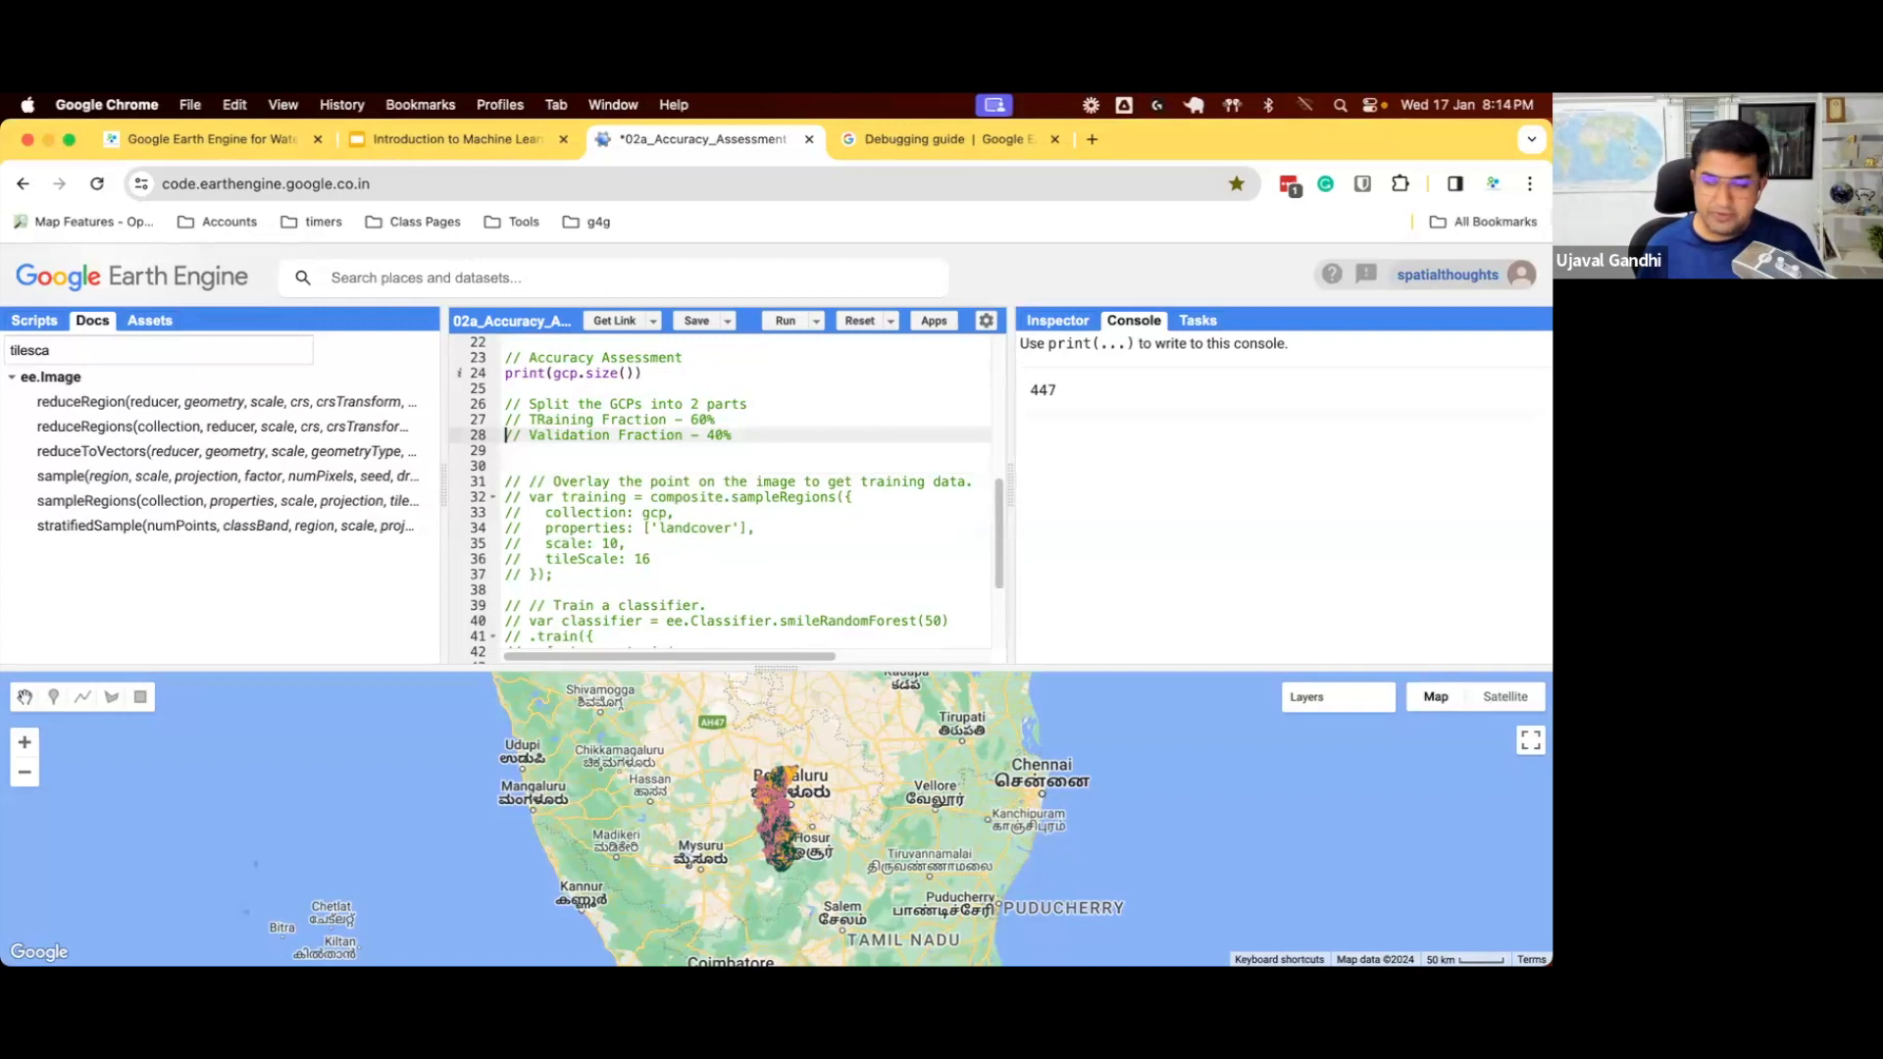
key(Up)
key(Up)
key(End)
text(Randomly)
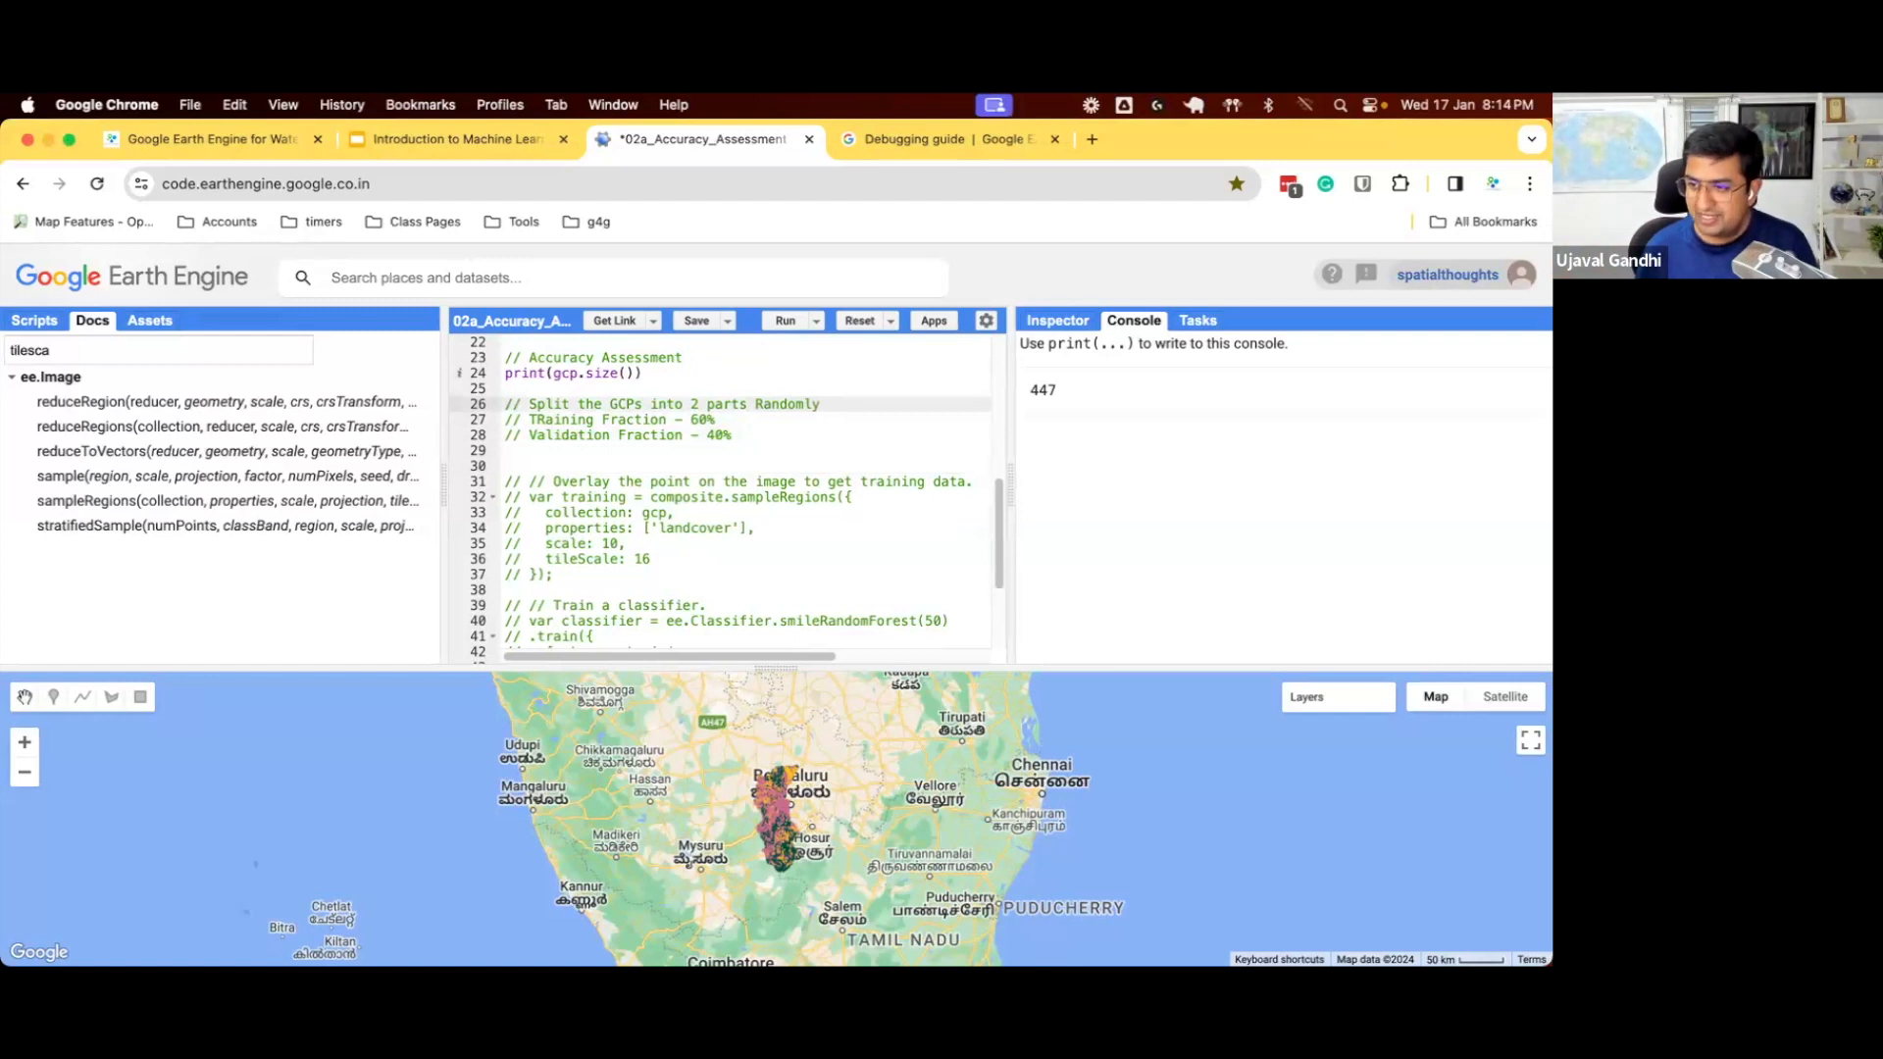
- Add 'var gcp = gcp.randomColumn();' below the split note, without placeholder arguments
key(Return)
text(// randomColumn())
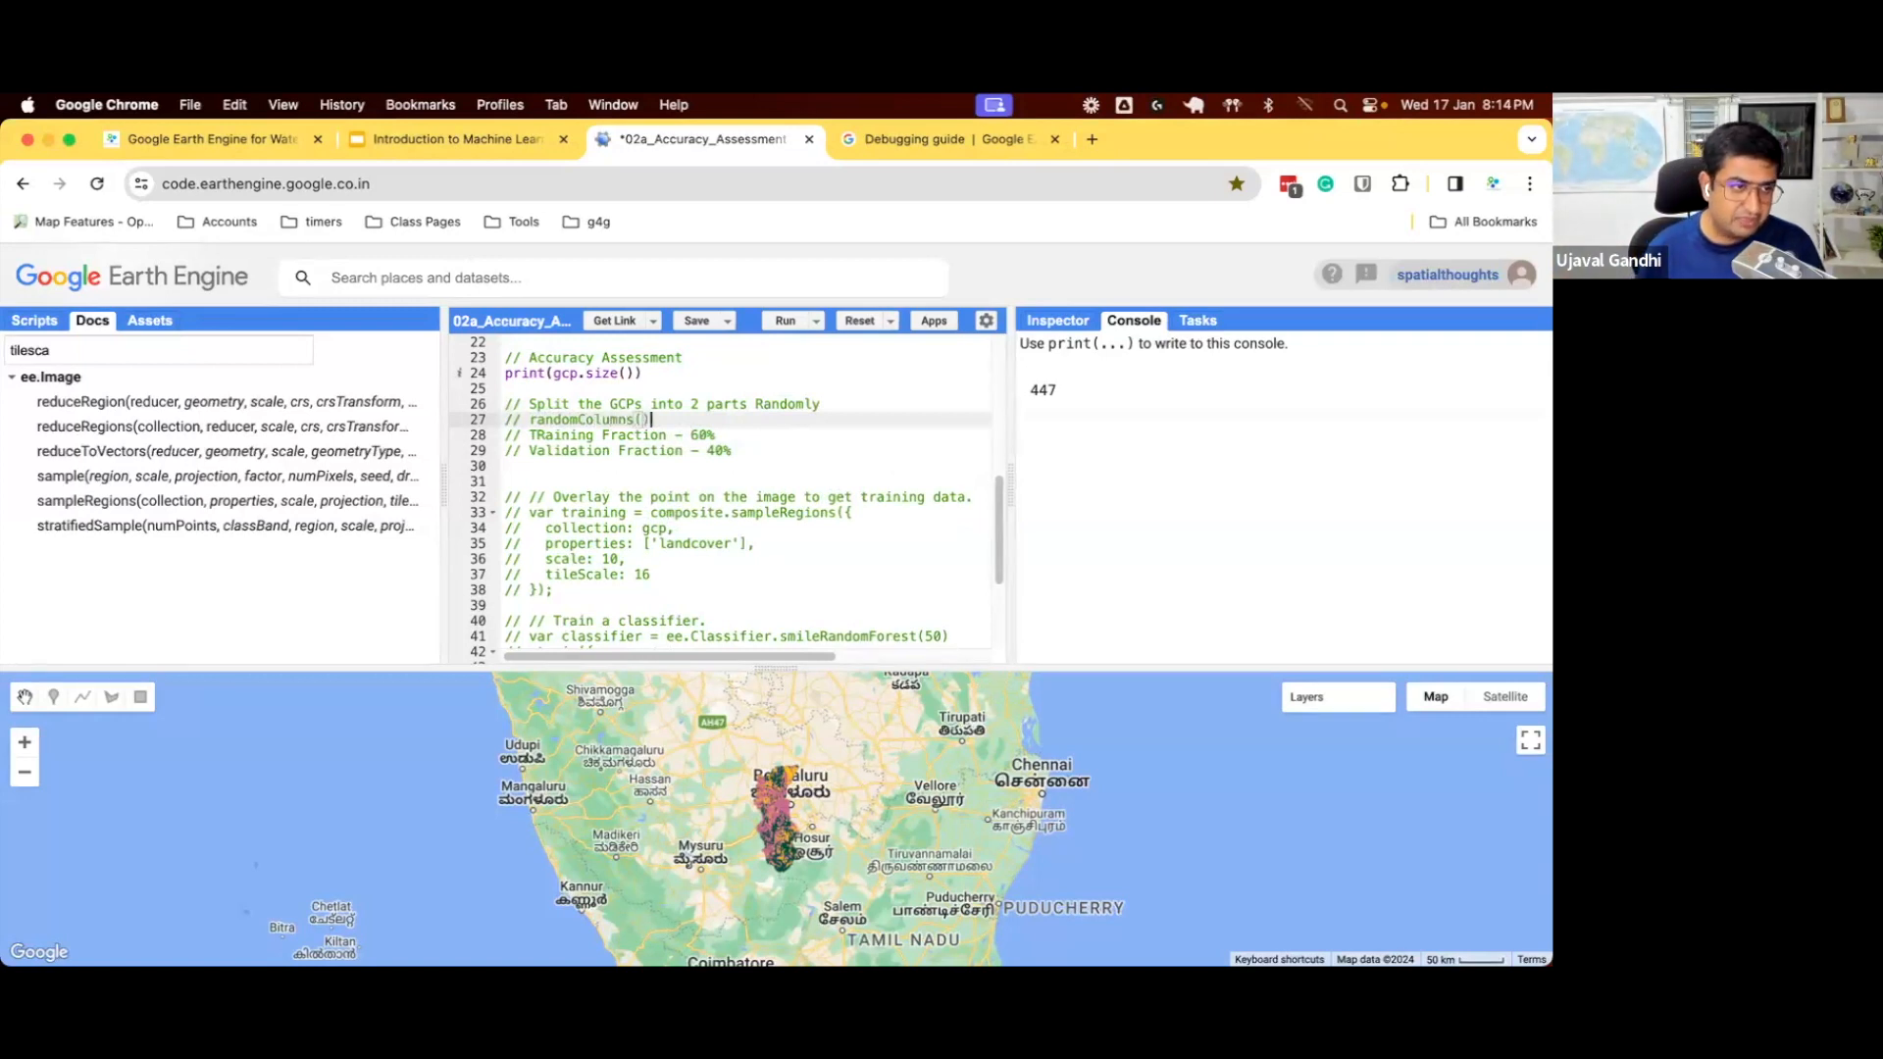
key(Down)
key(Down)
key(Down)
text(var gcp = gcp.randomColumn()
key(ctrl+space)
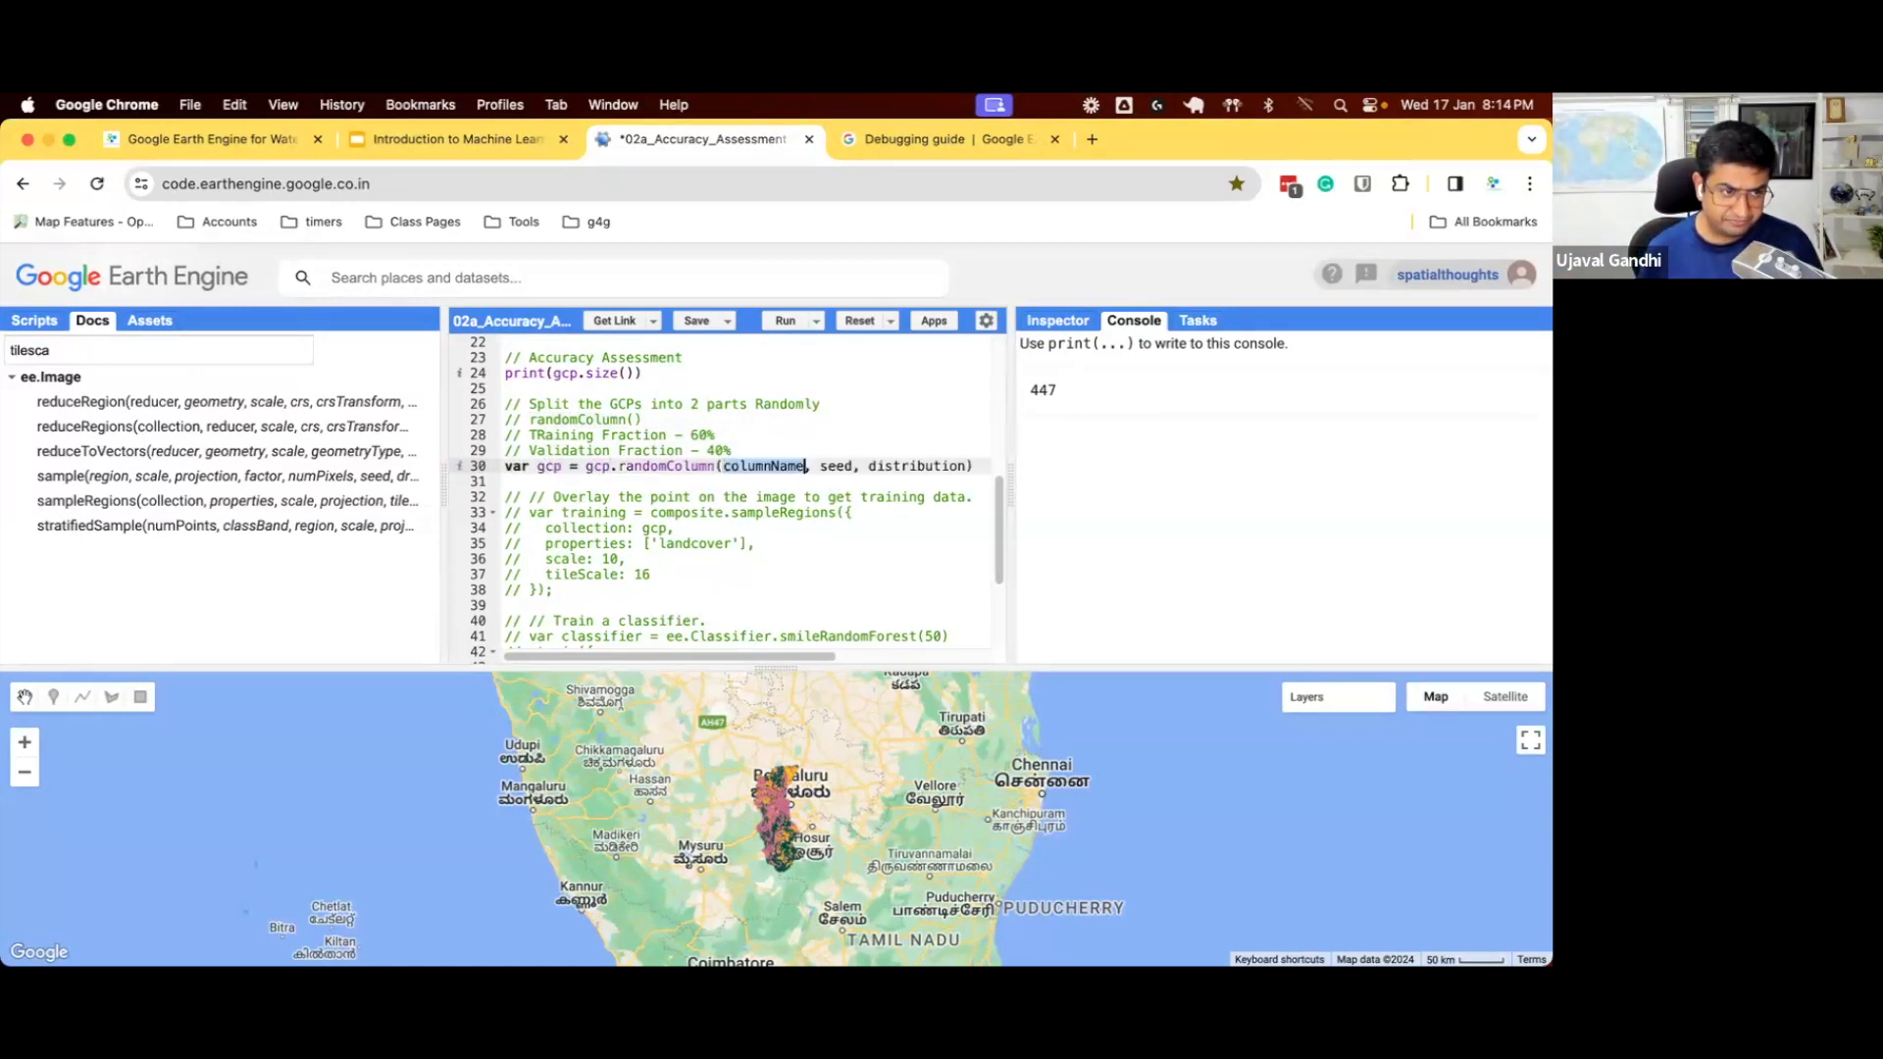
key(Right)
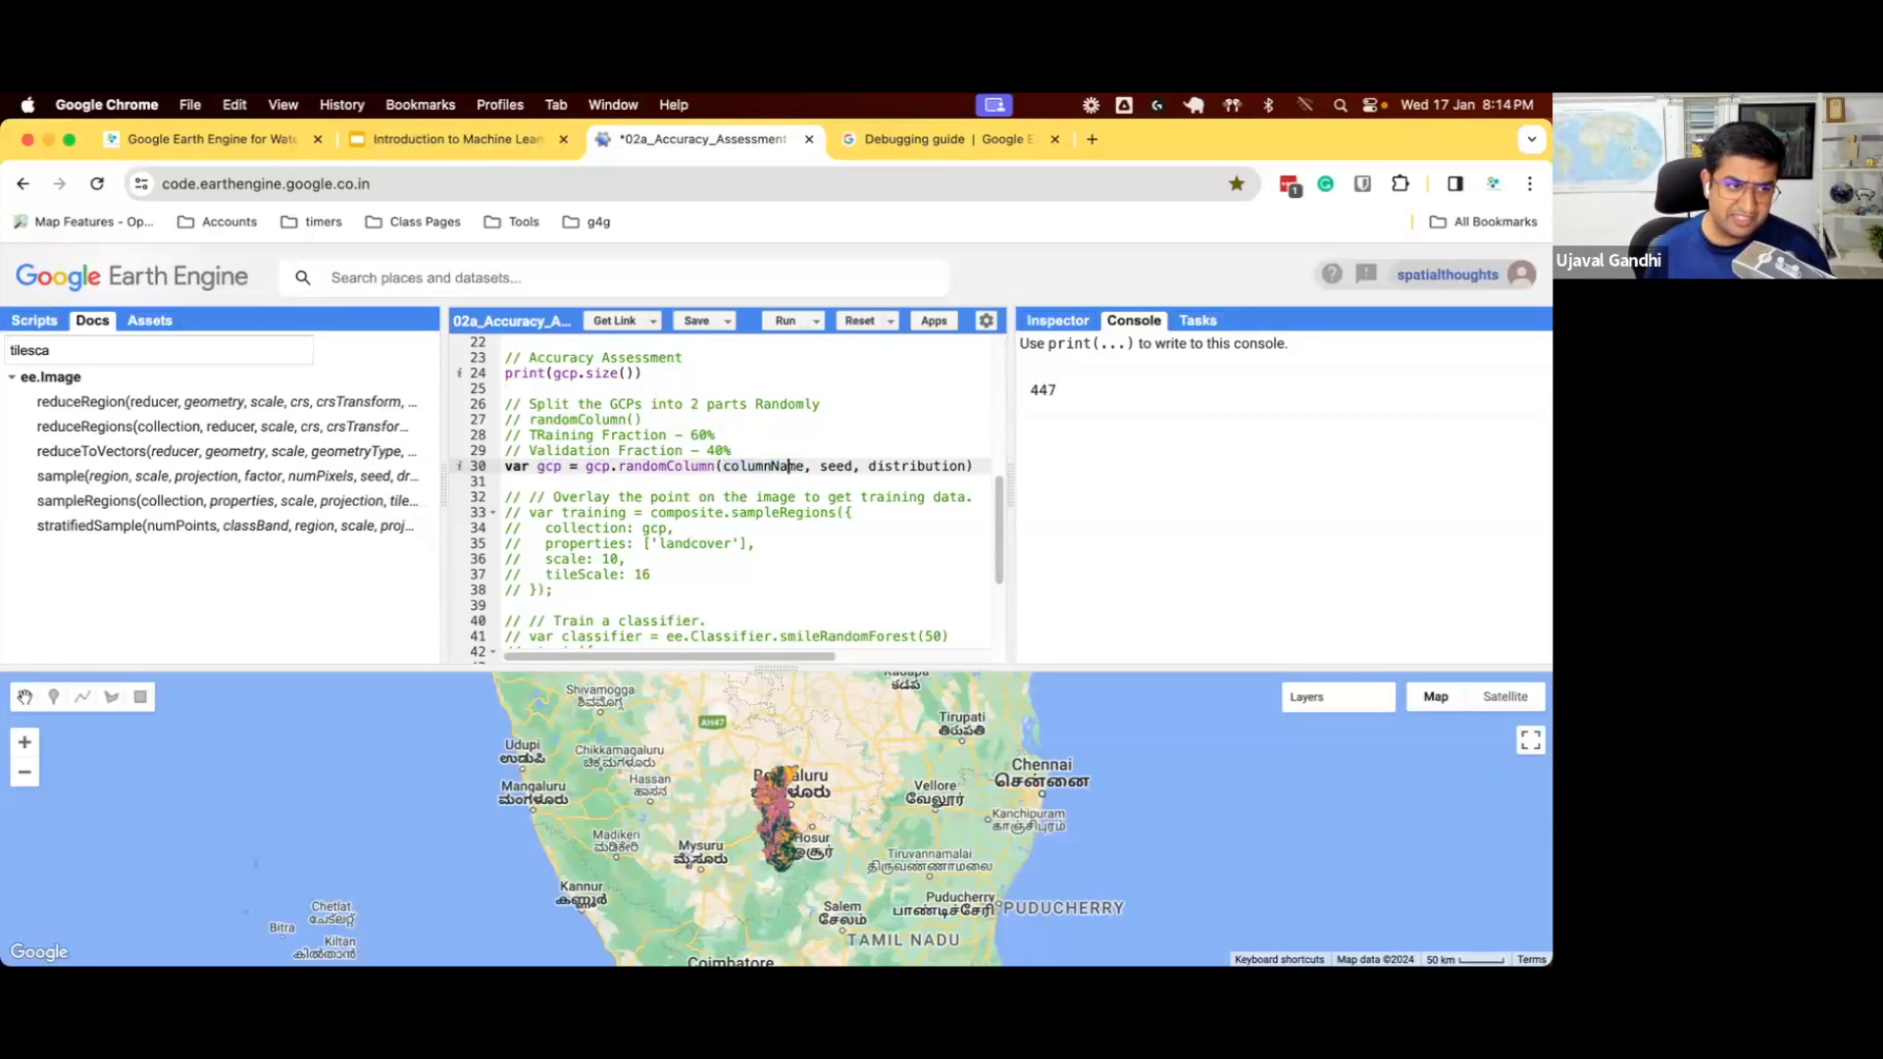
drag(722, 466, 970, 465)
key(BackSpace)
text(;)
- Add print(gcp) and run the script to print the GCPs with random values
key(Return)
text(print(gcp)
key(Return)
key(BackSpace)
key(super+Return)
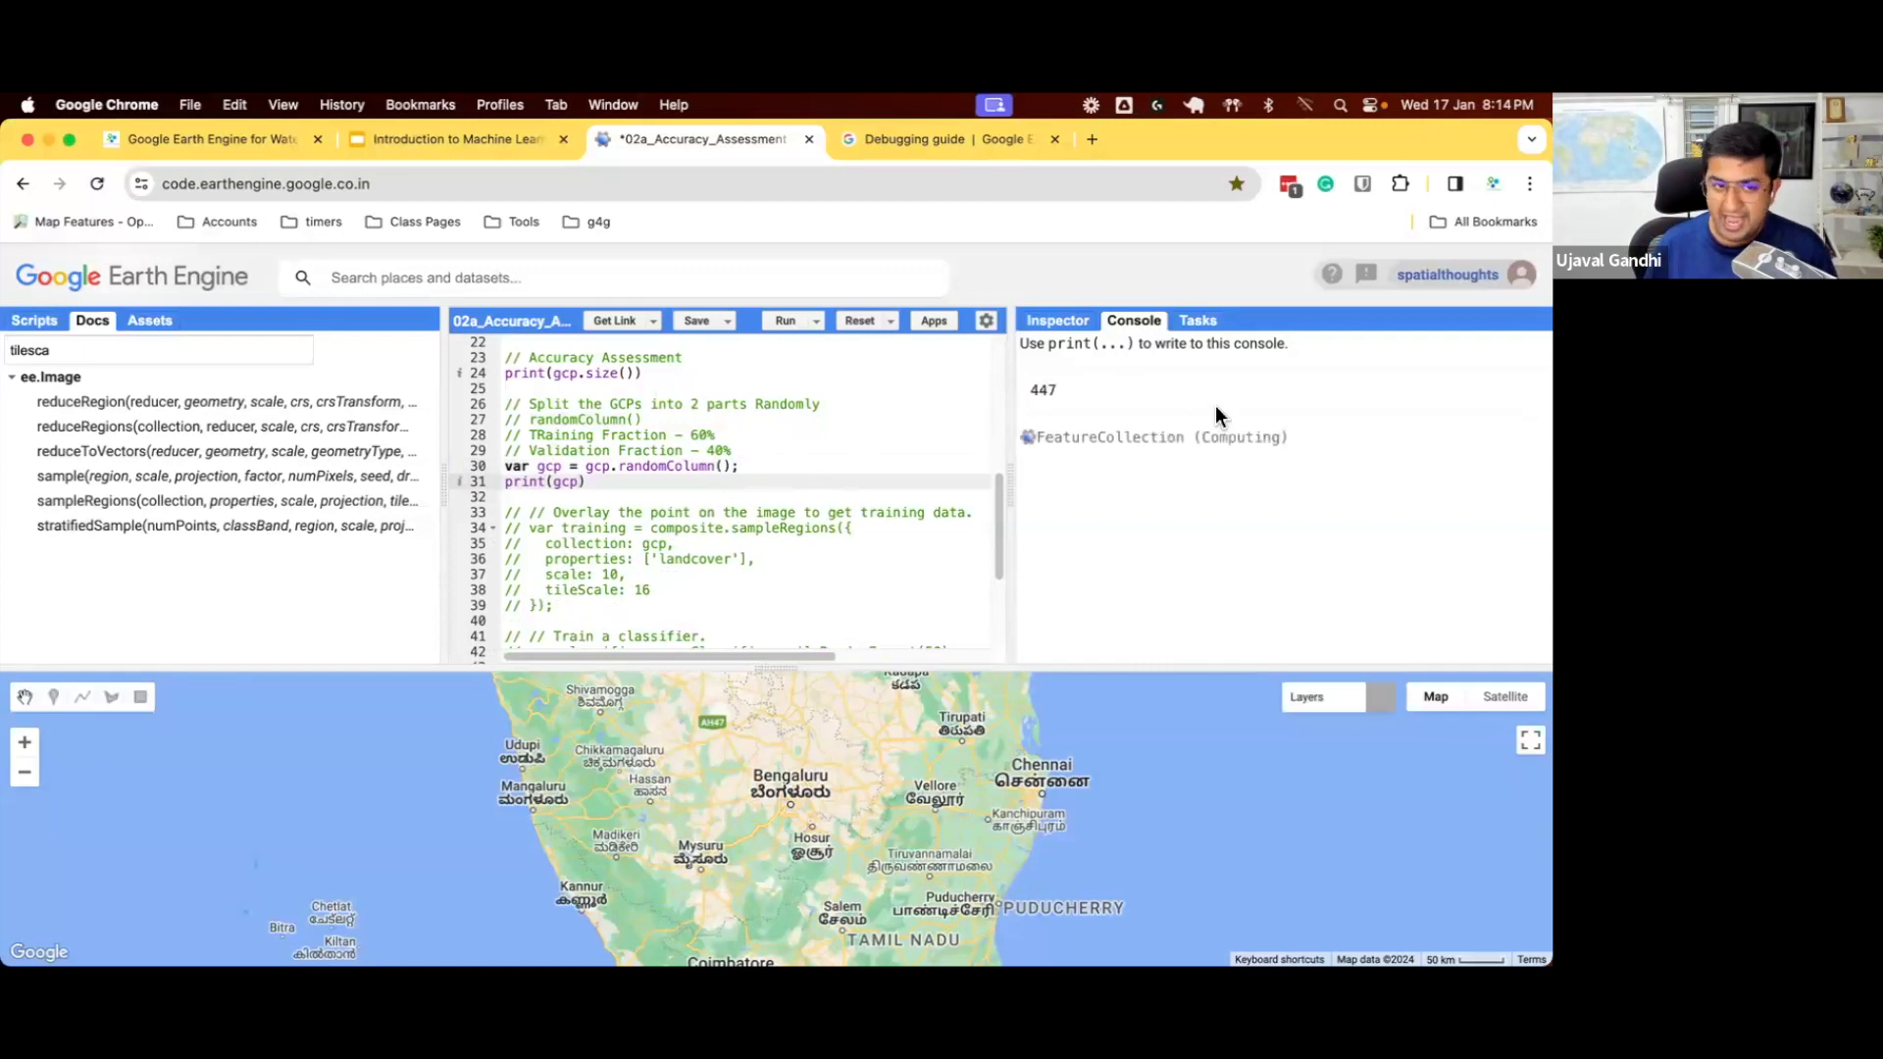
- Expand the printed FeatureCollection to view the first two features' landcover and random values
click(1215, 437)
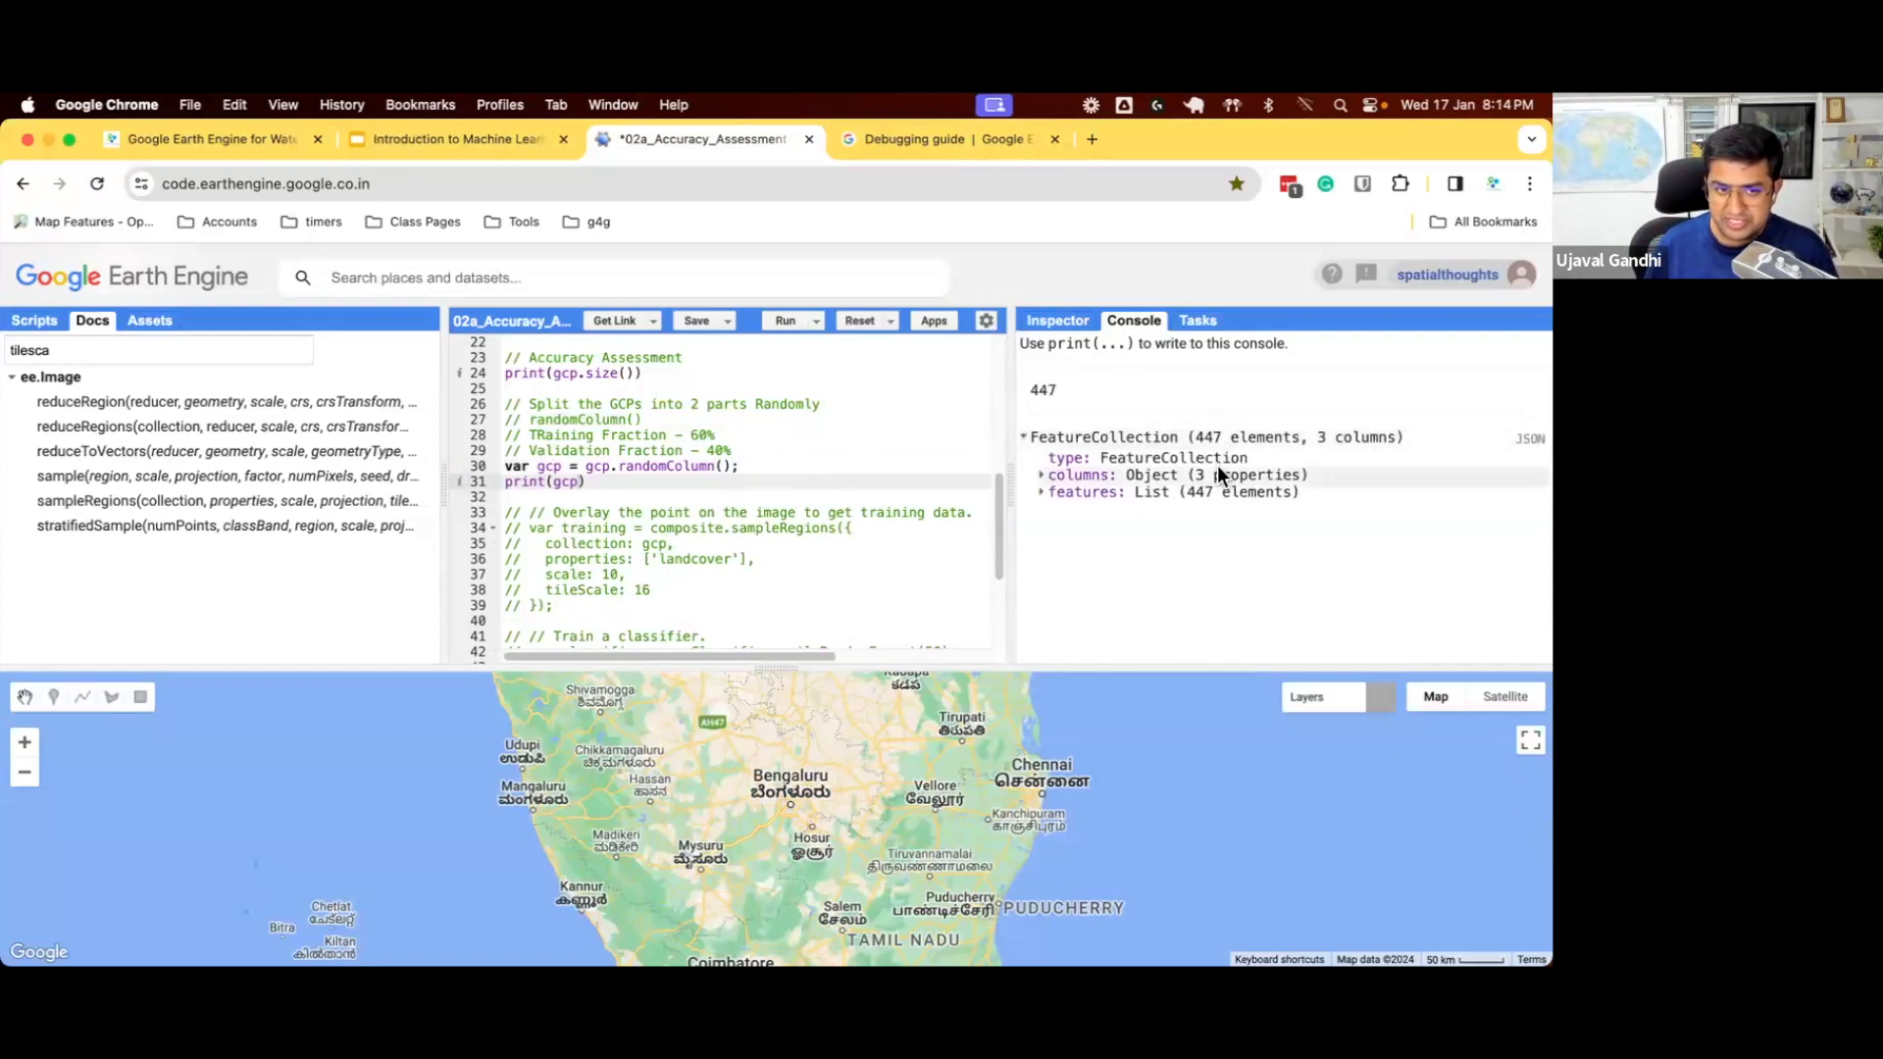
click(1217, 493)
click(1225, 509)
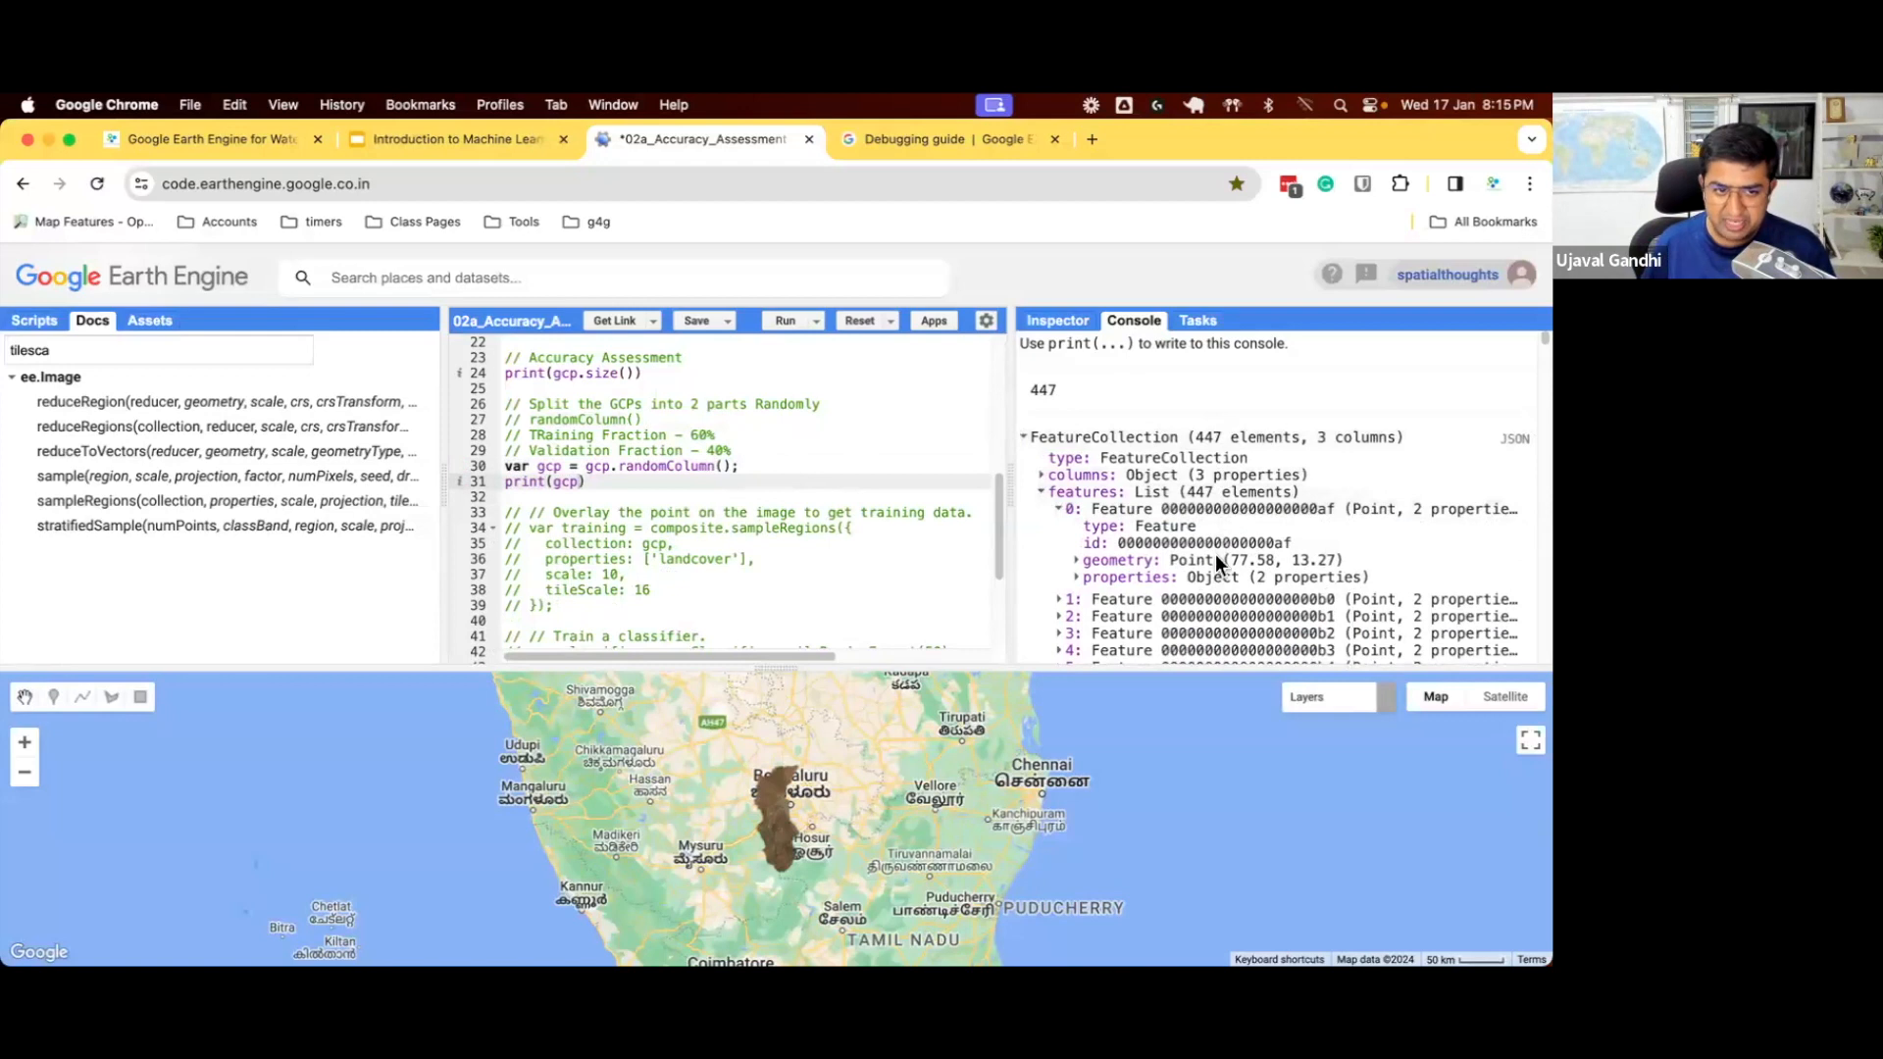
click(1215, 575)
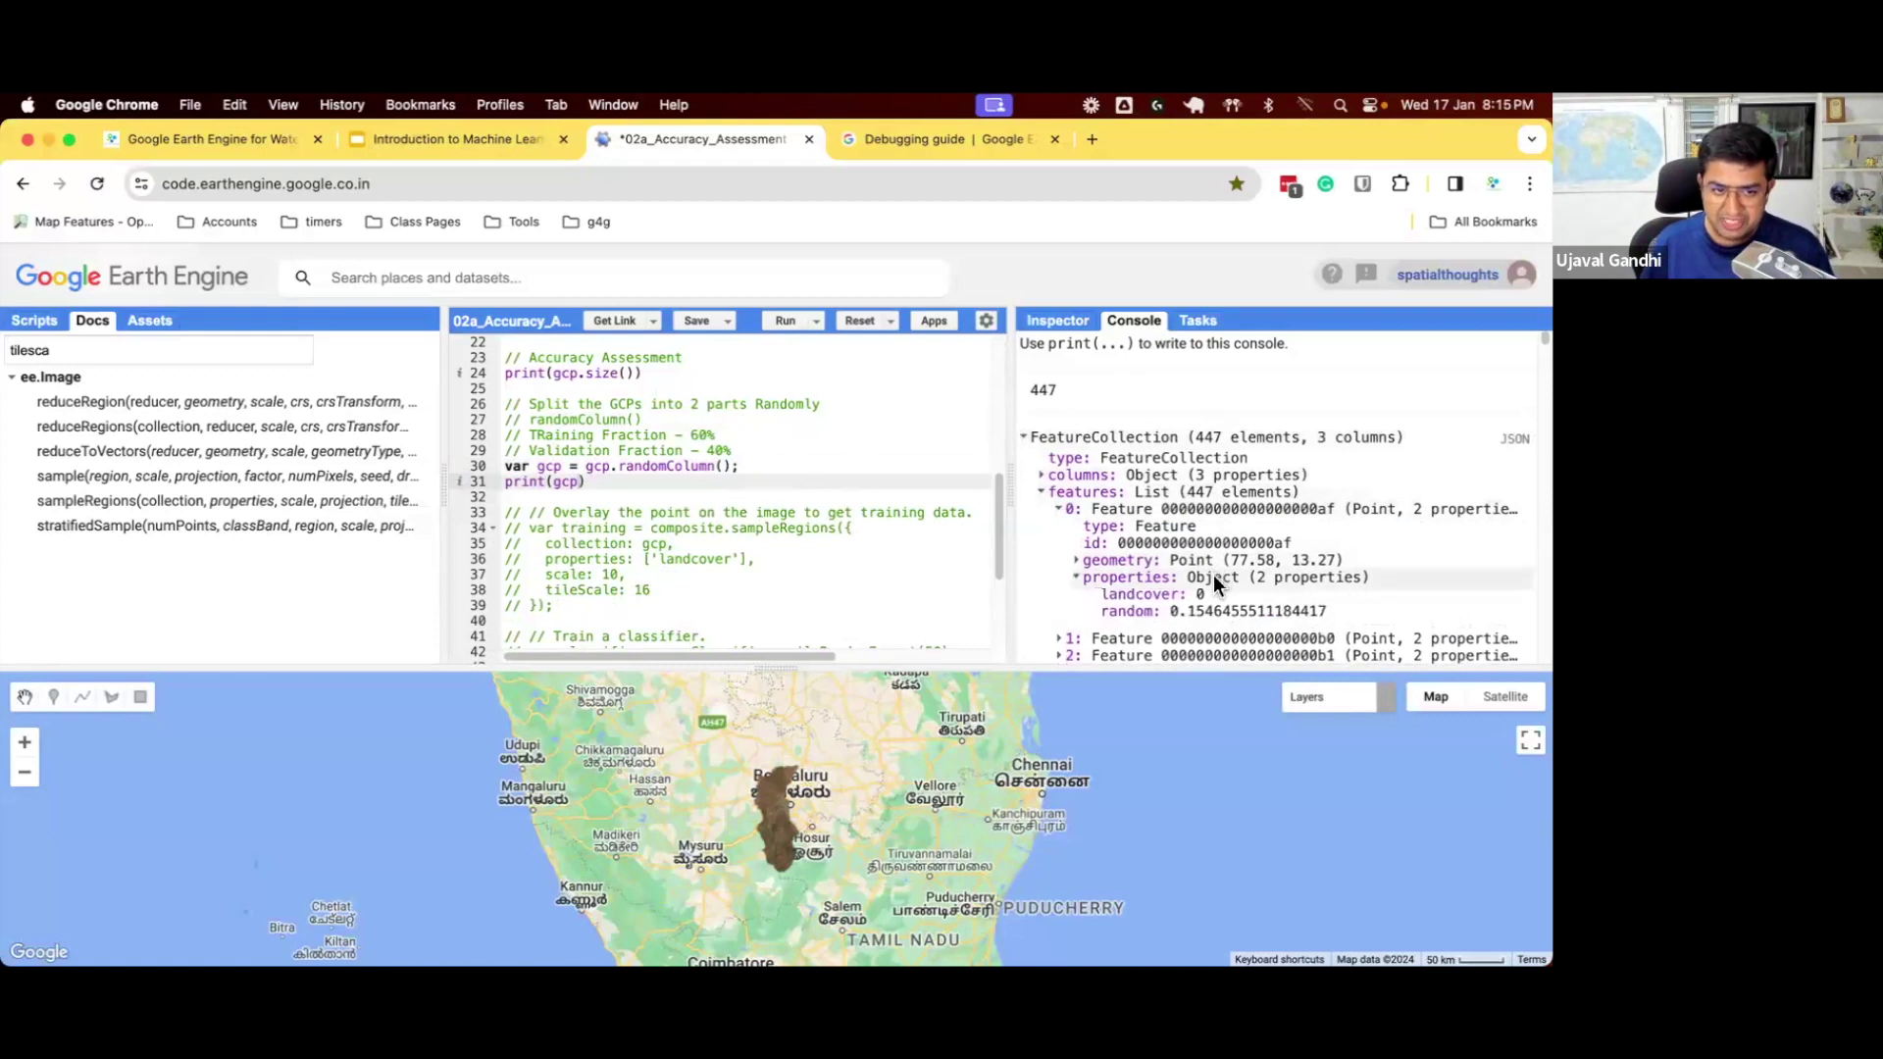
click(1205, 633)
scroll(1203, 634, down, 2)
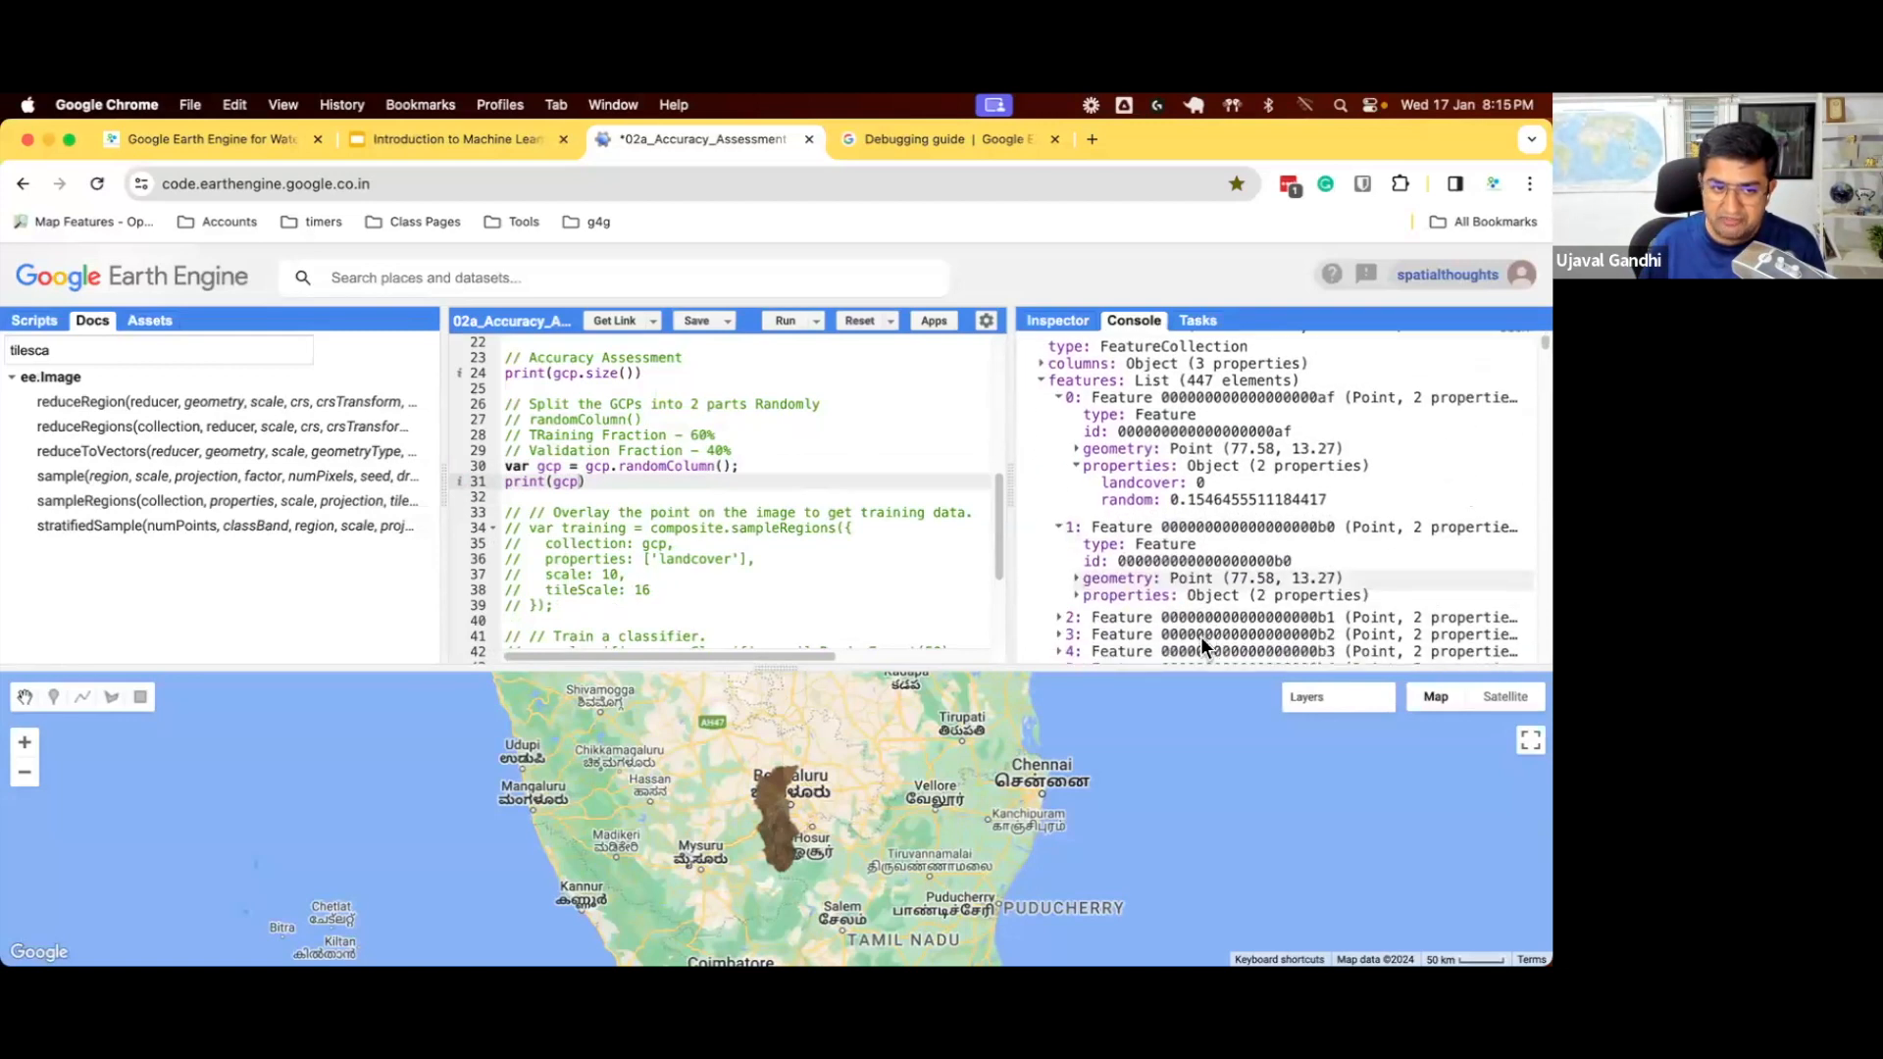
click(1201, 595)
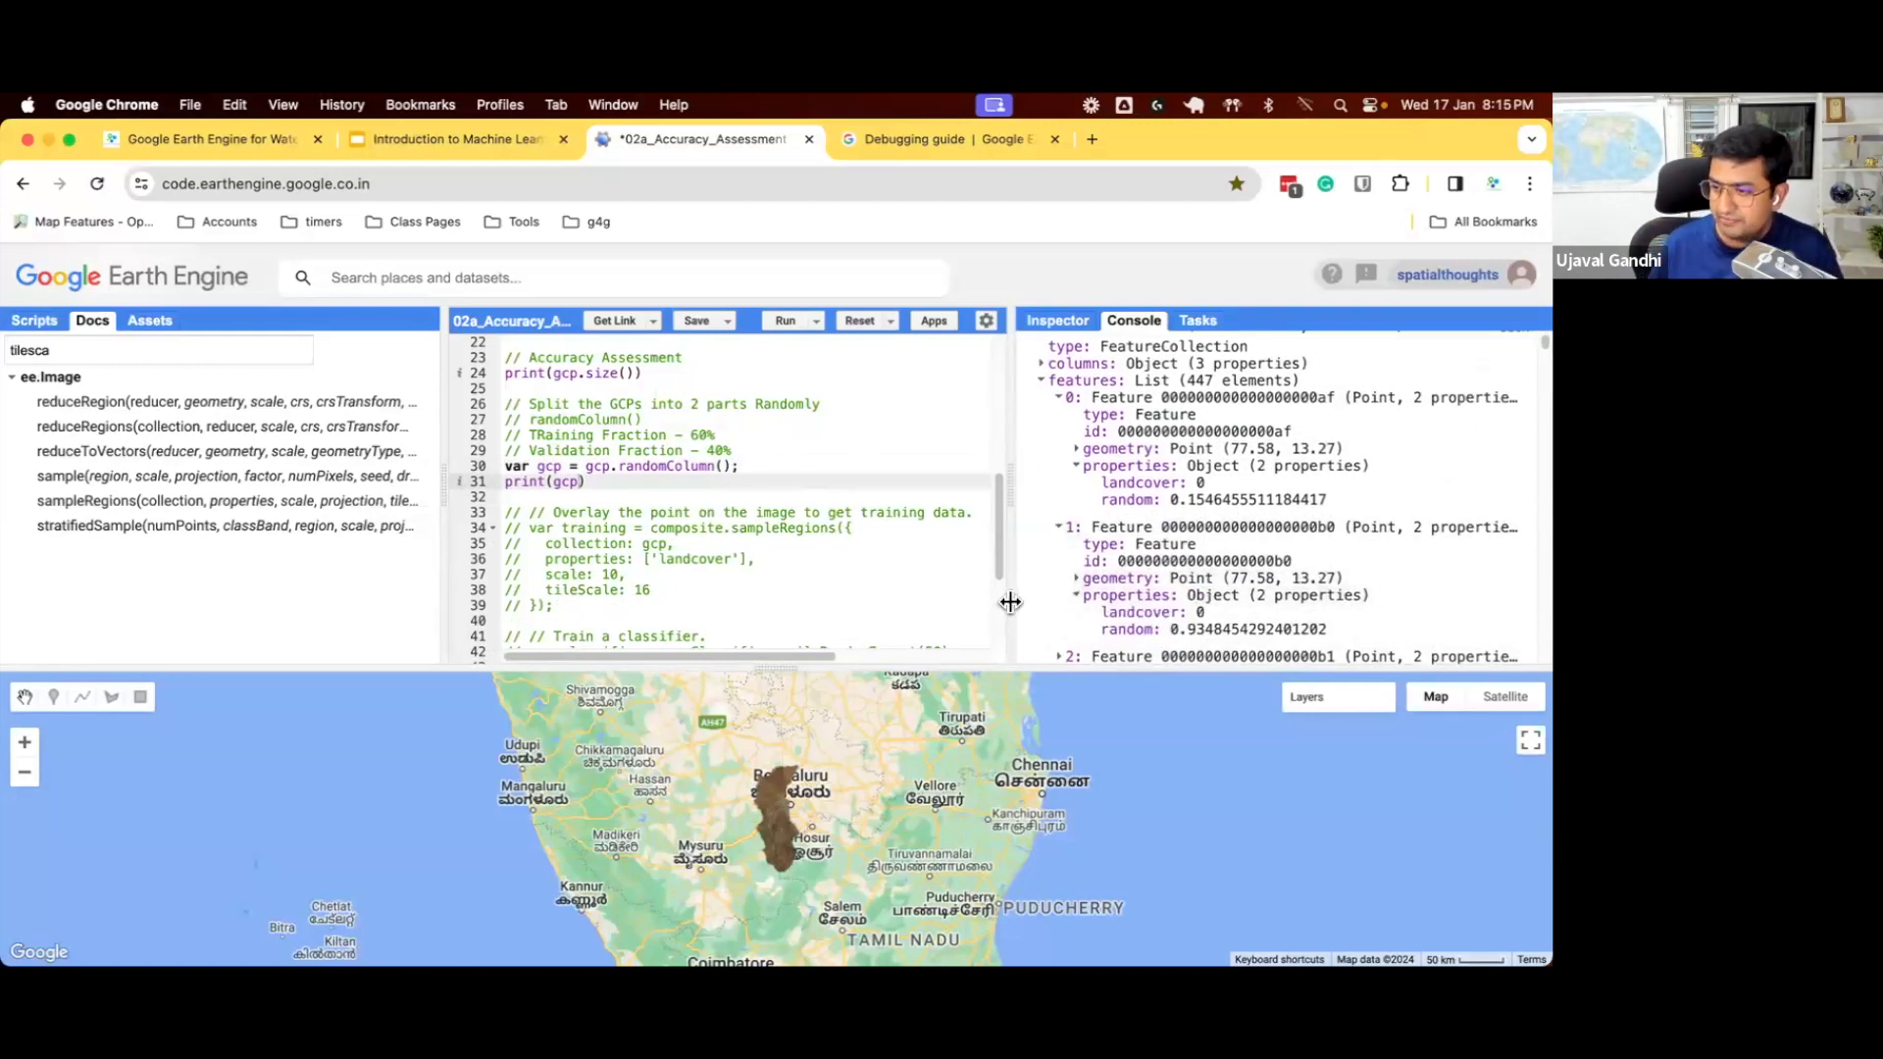
- Search the Docs for randomColumn, read its distribution argument defaulting to 'uniform', then close it
triple_click(221, 351)
text(randomc)
click(206, 402)
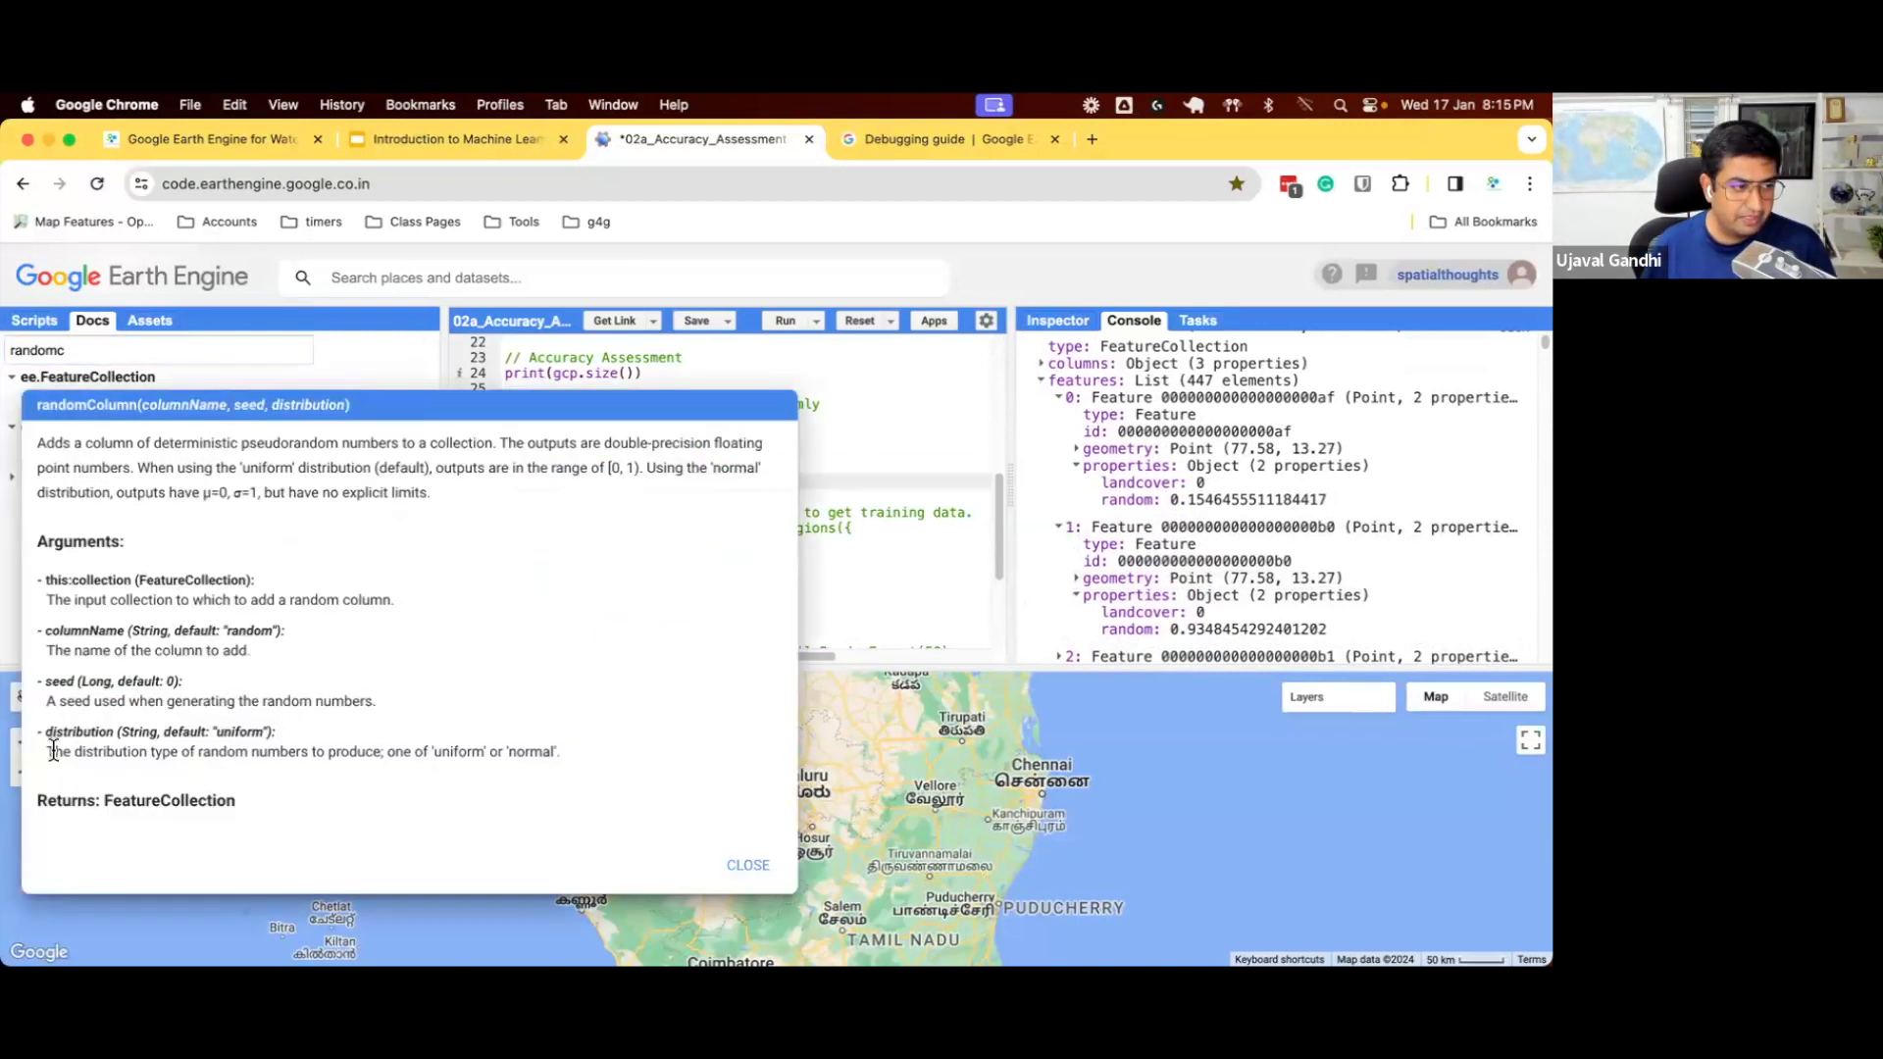
double_click(53, 730)
double_click(230, 732)
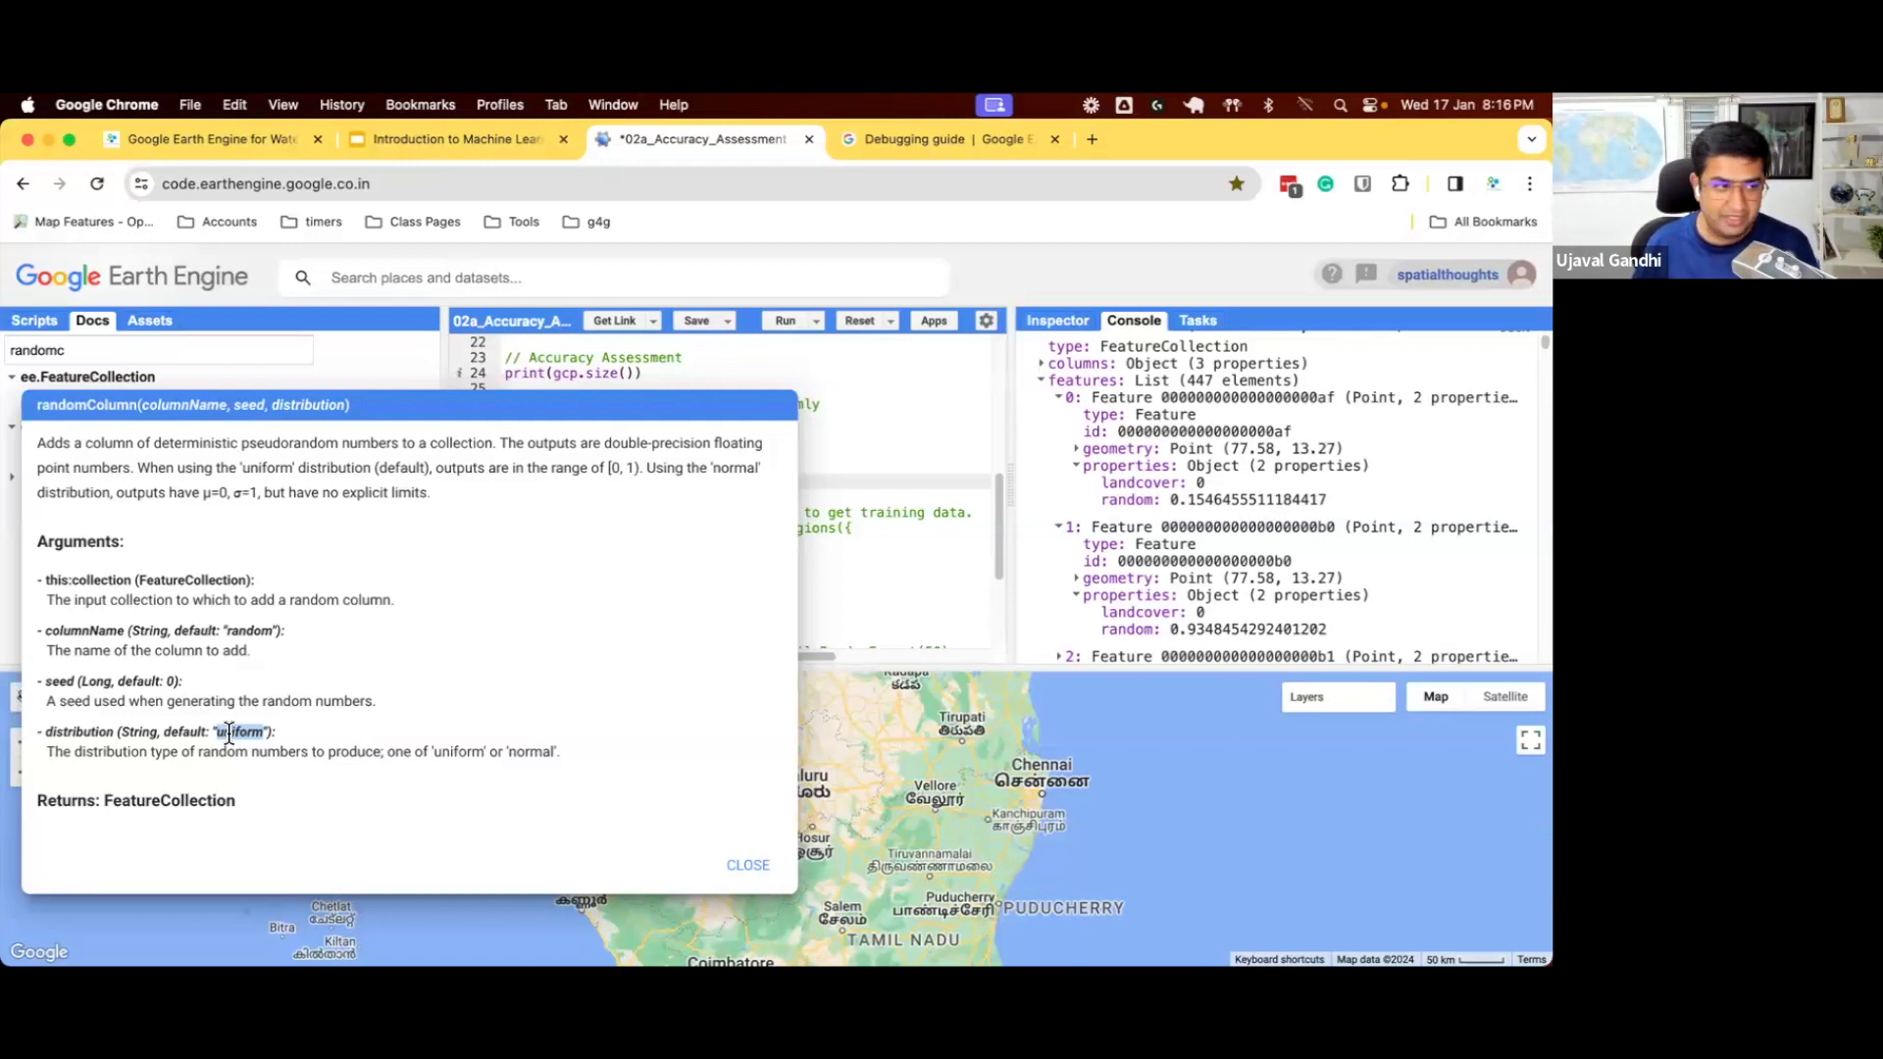
click(915, 564)
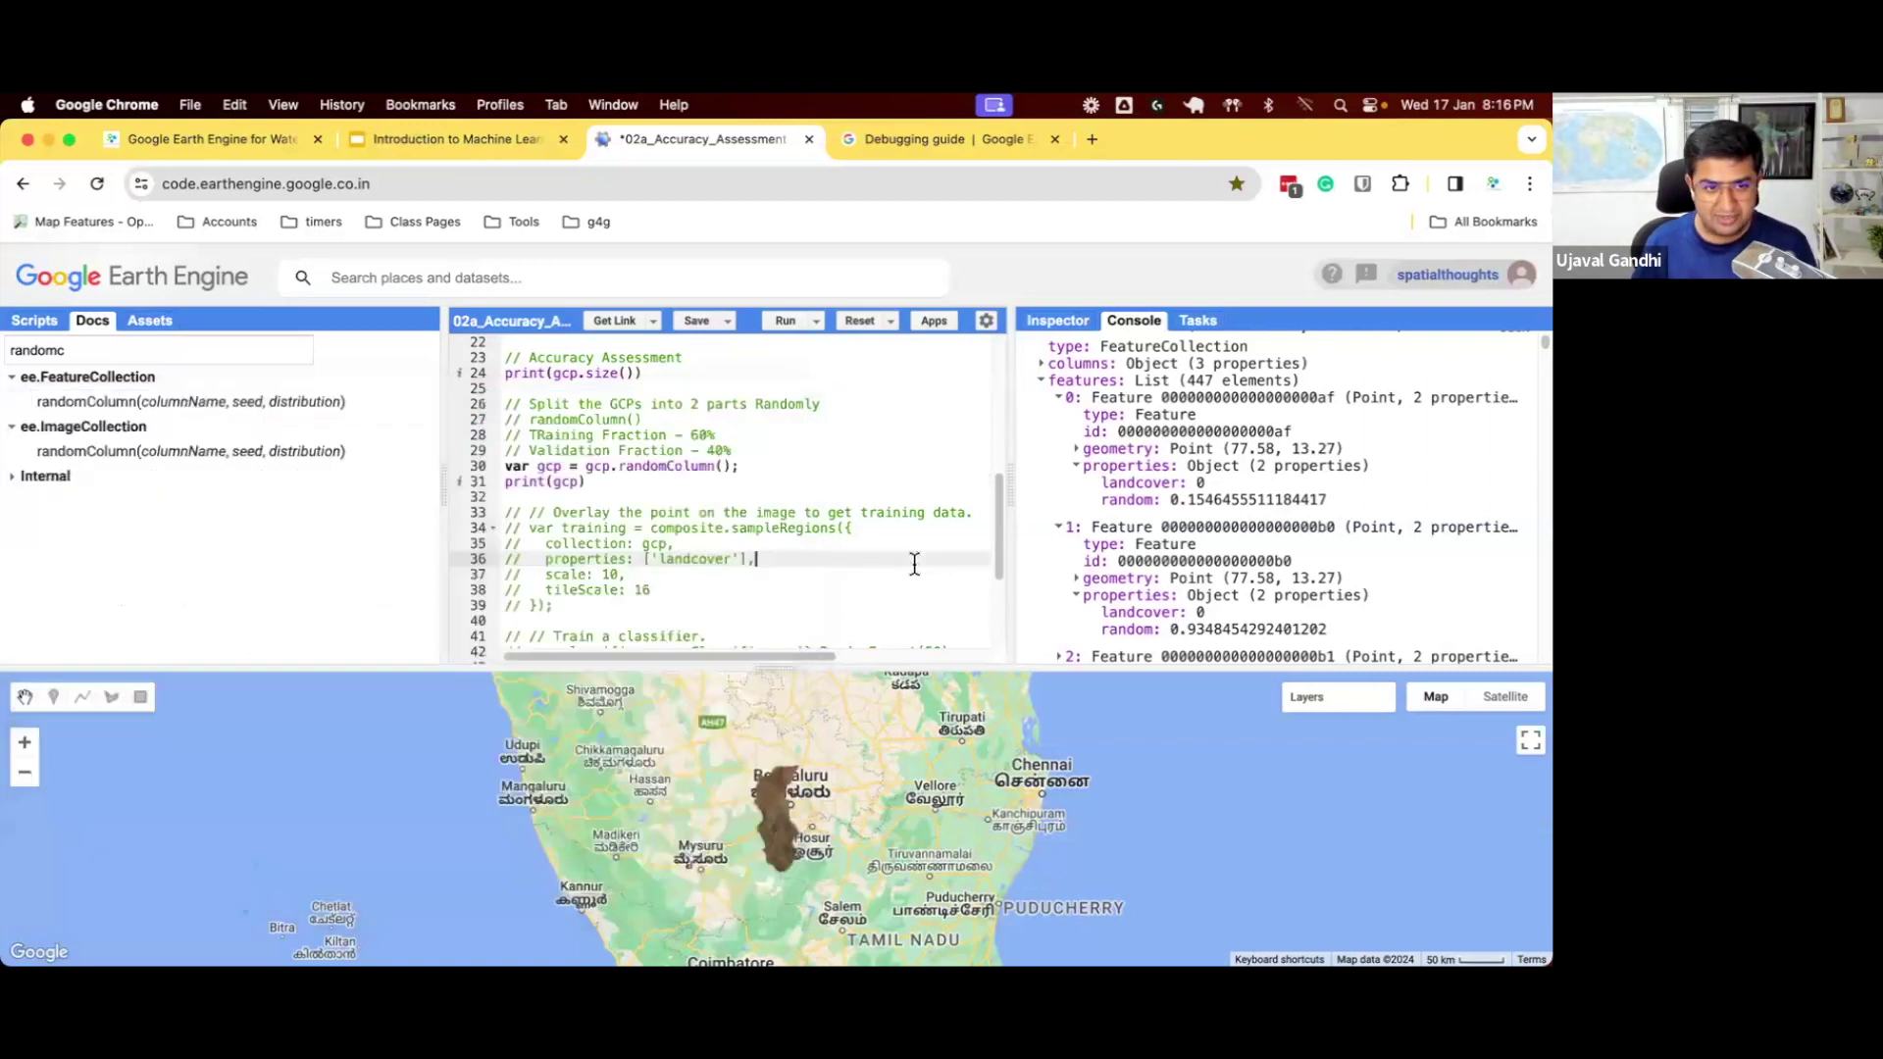
- Re-run the script and expand the first printed feature to show its landcover and random values
click(781, 332)
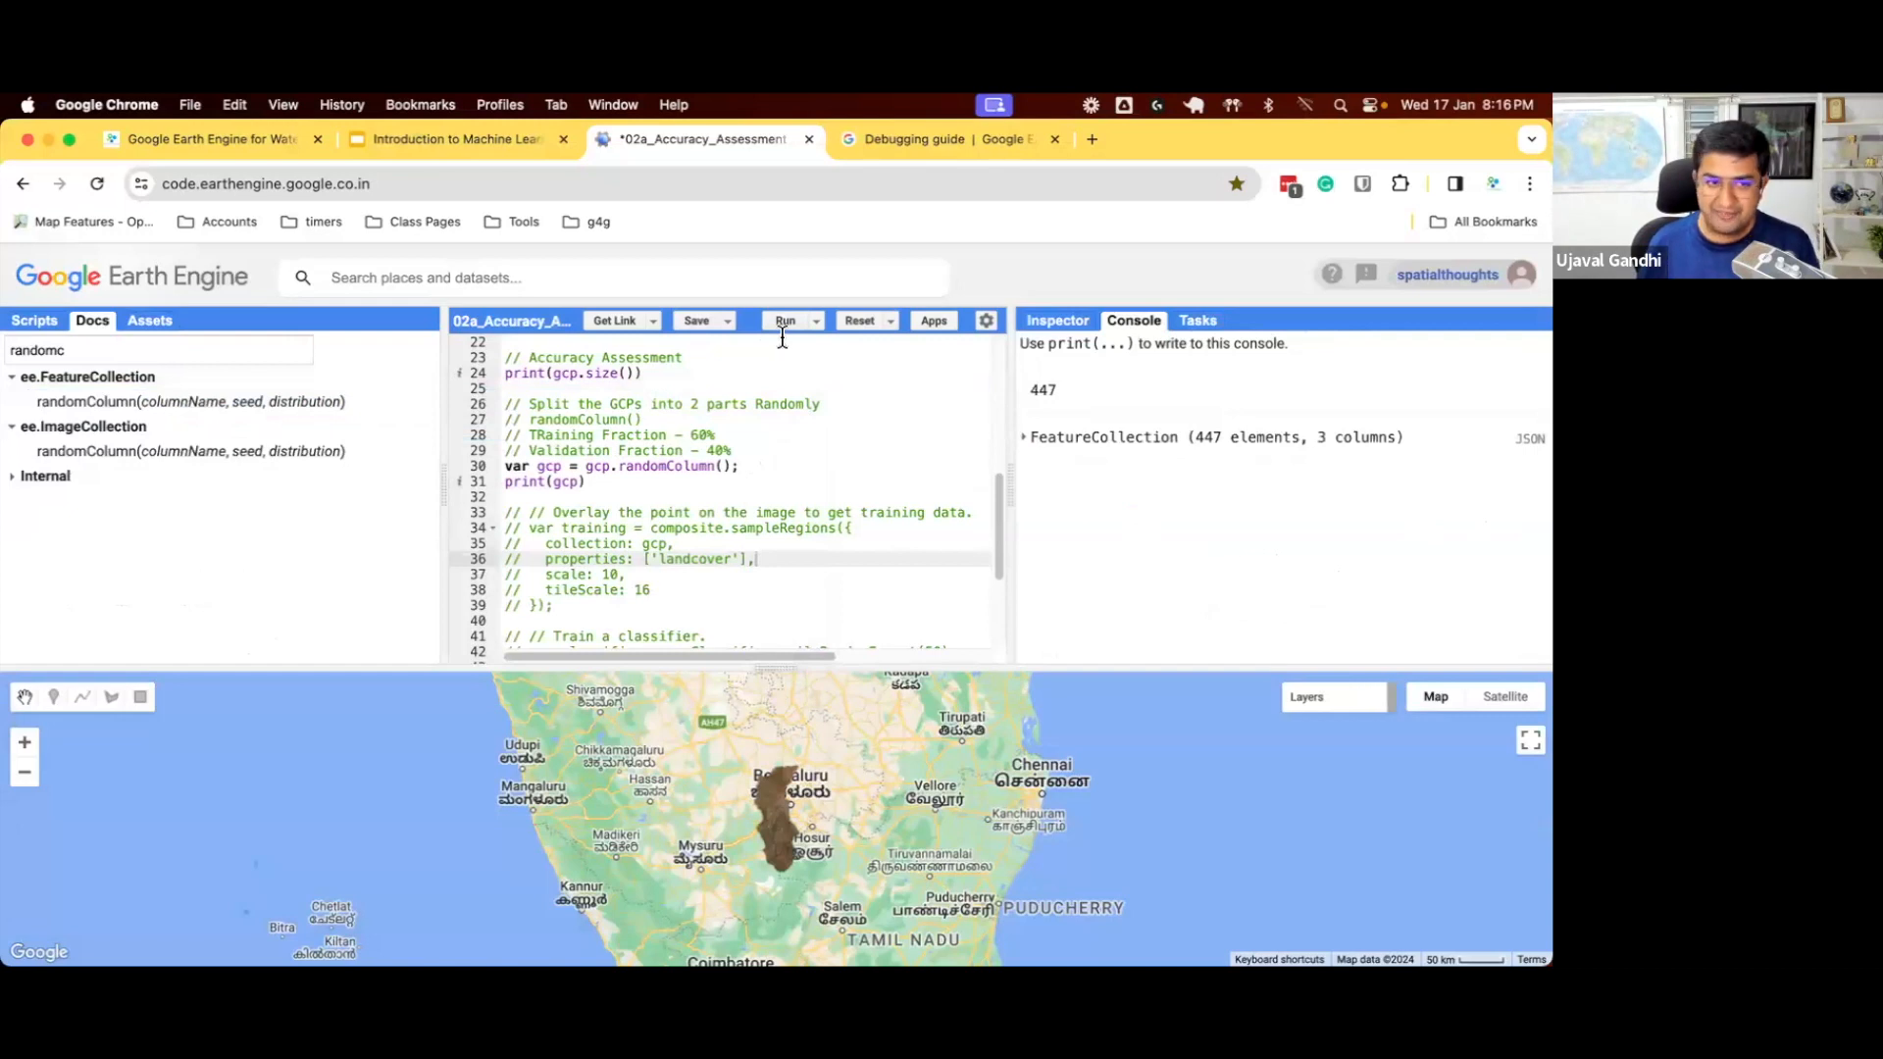
click(1292, 446)
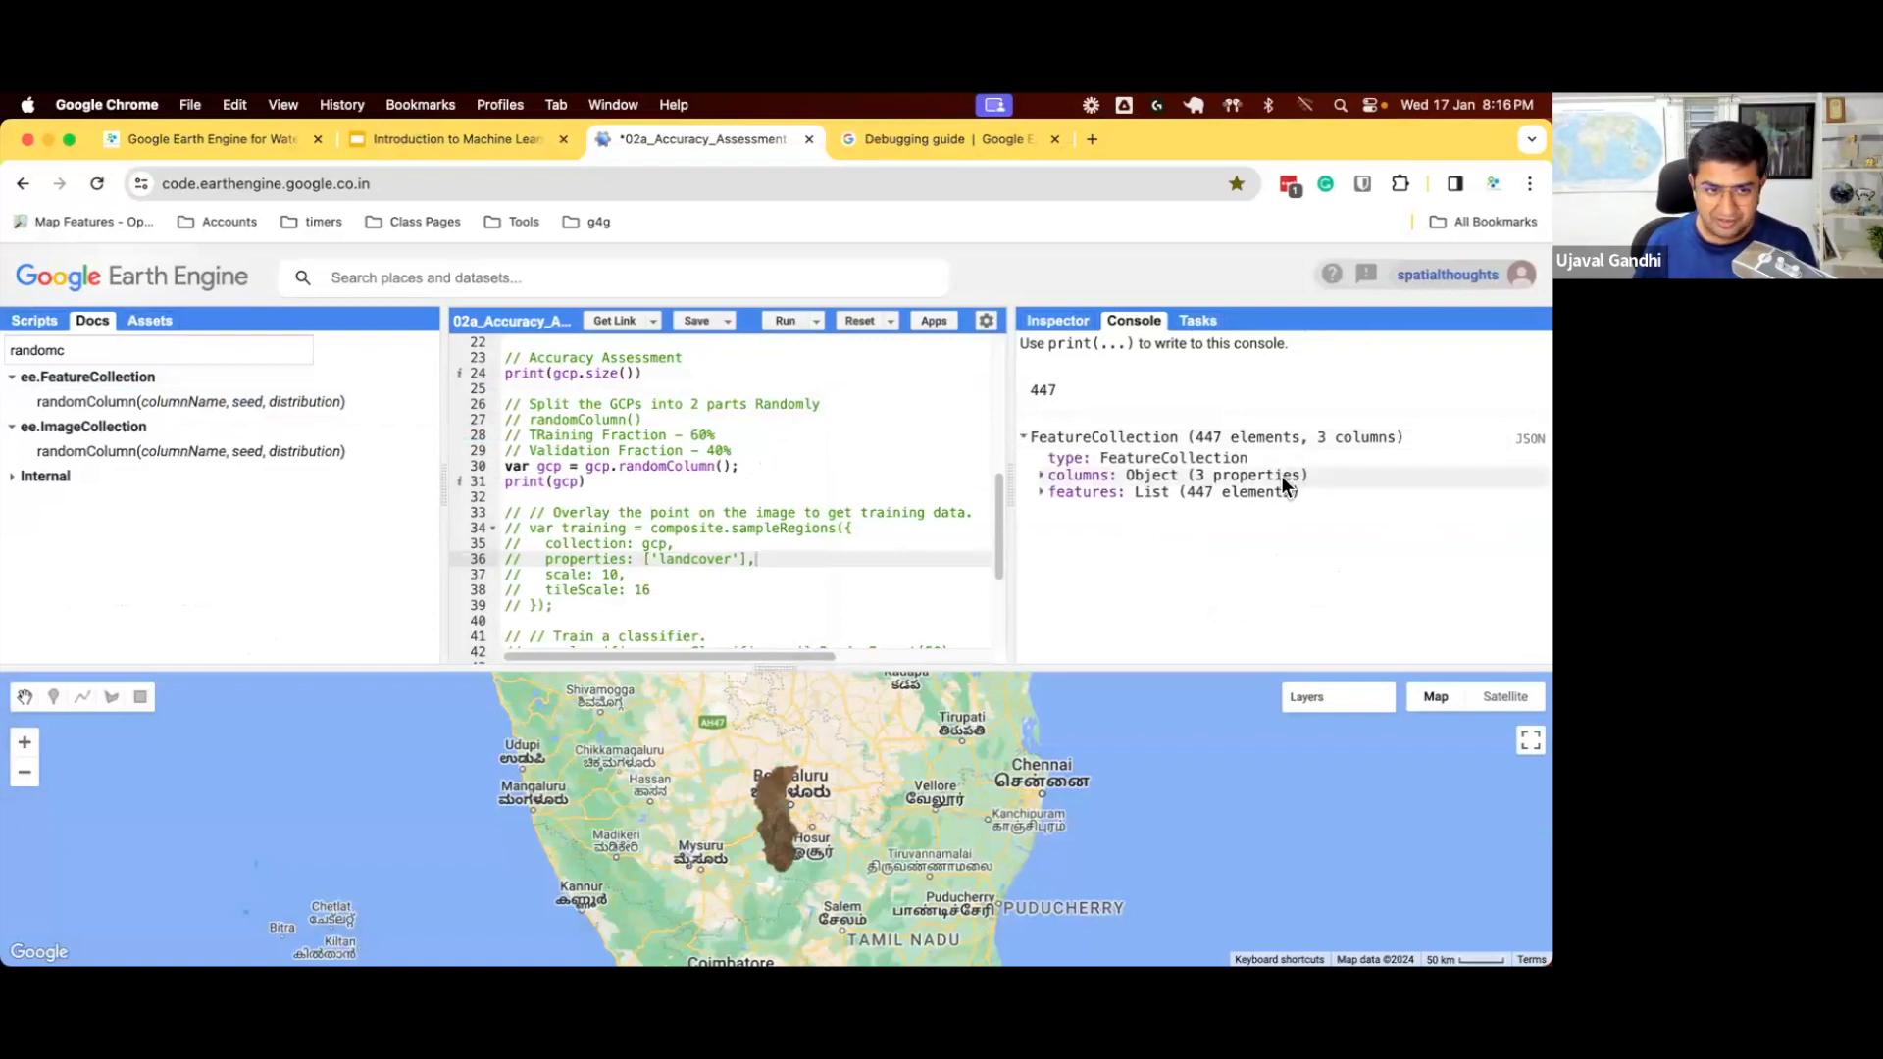
click(1272, 491)
click(1265, 509)
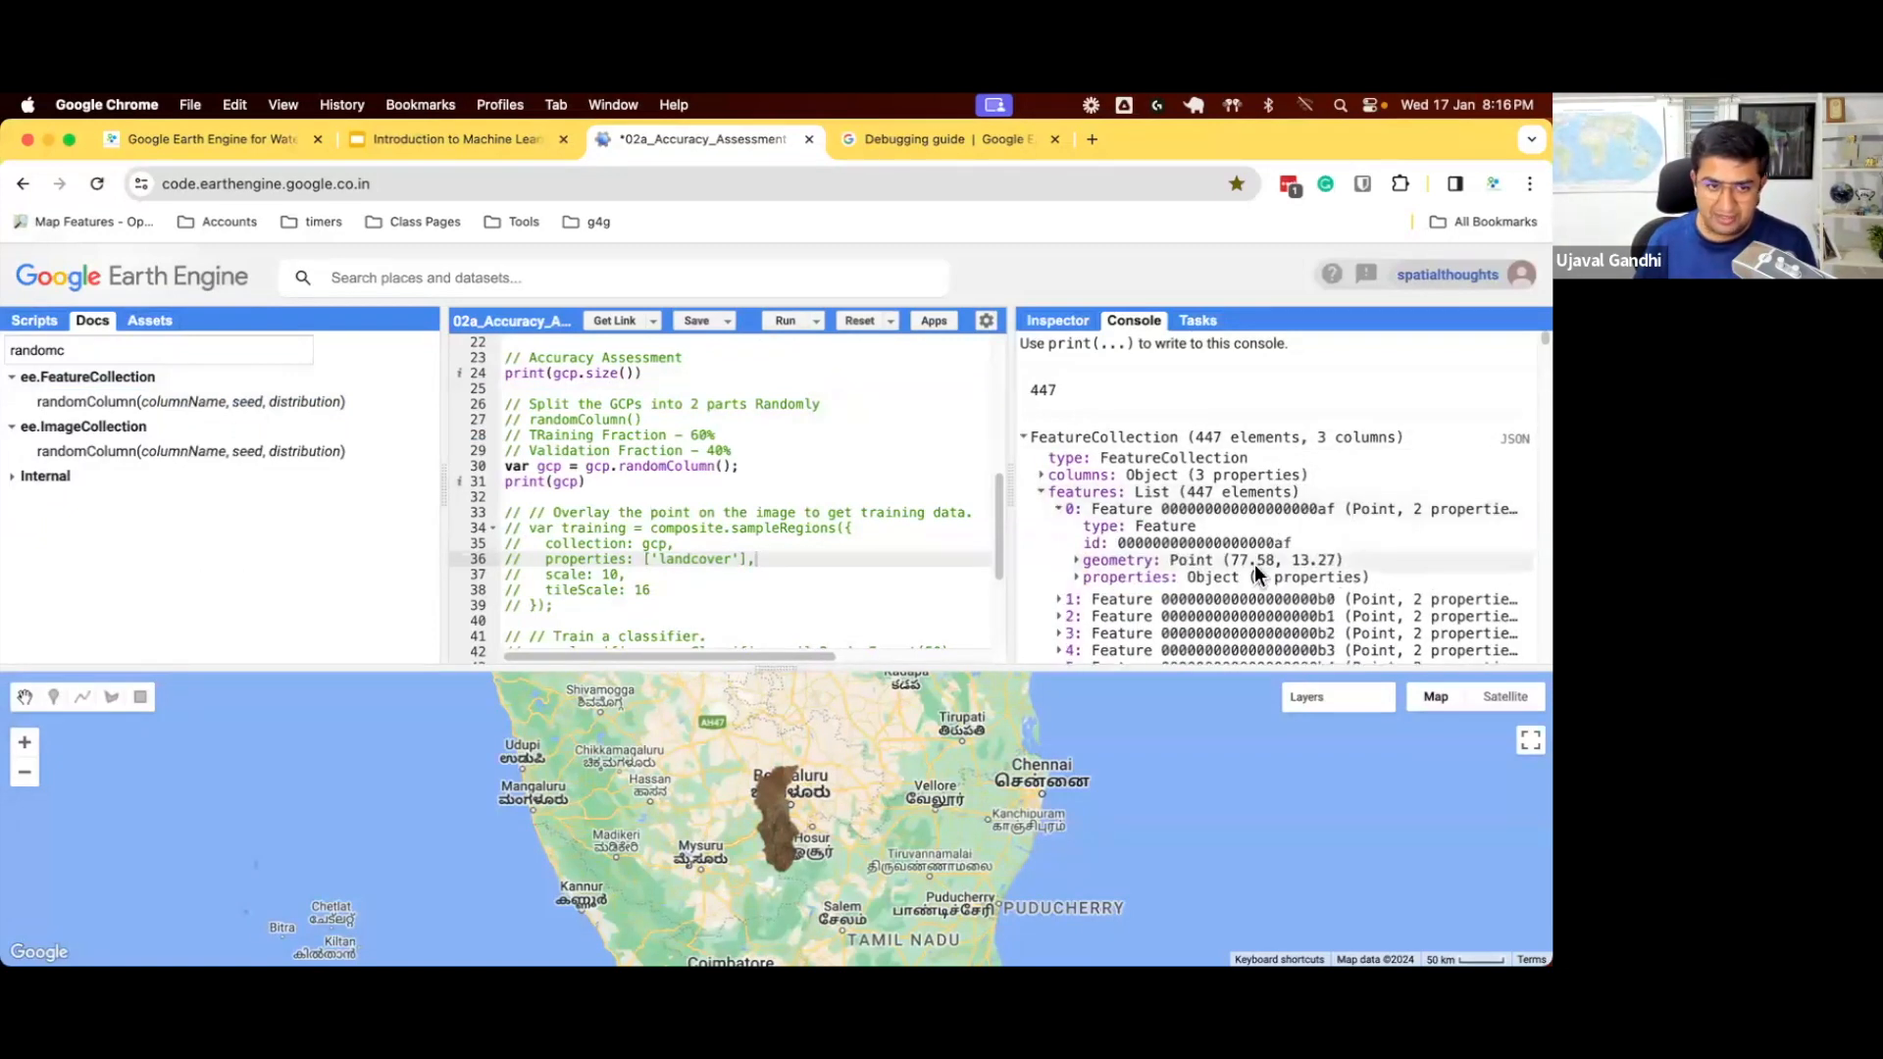
click(1256, 573)
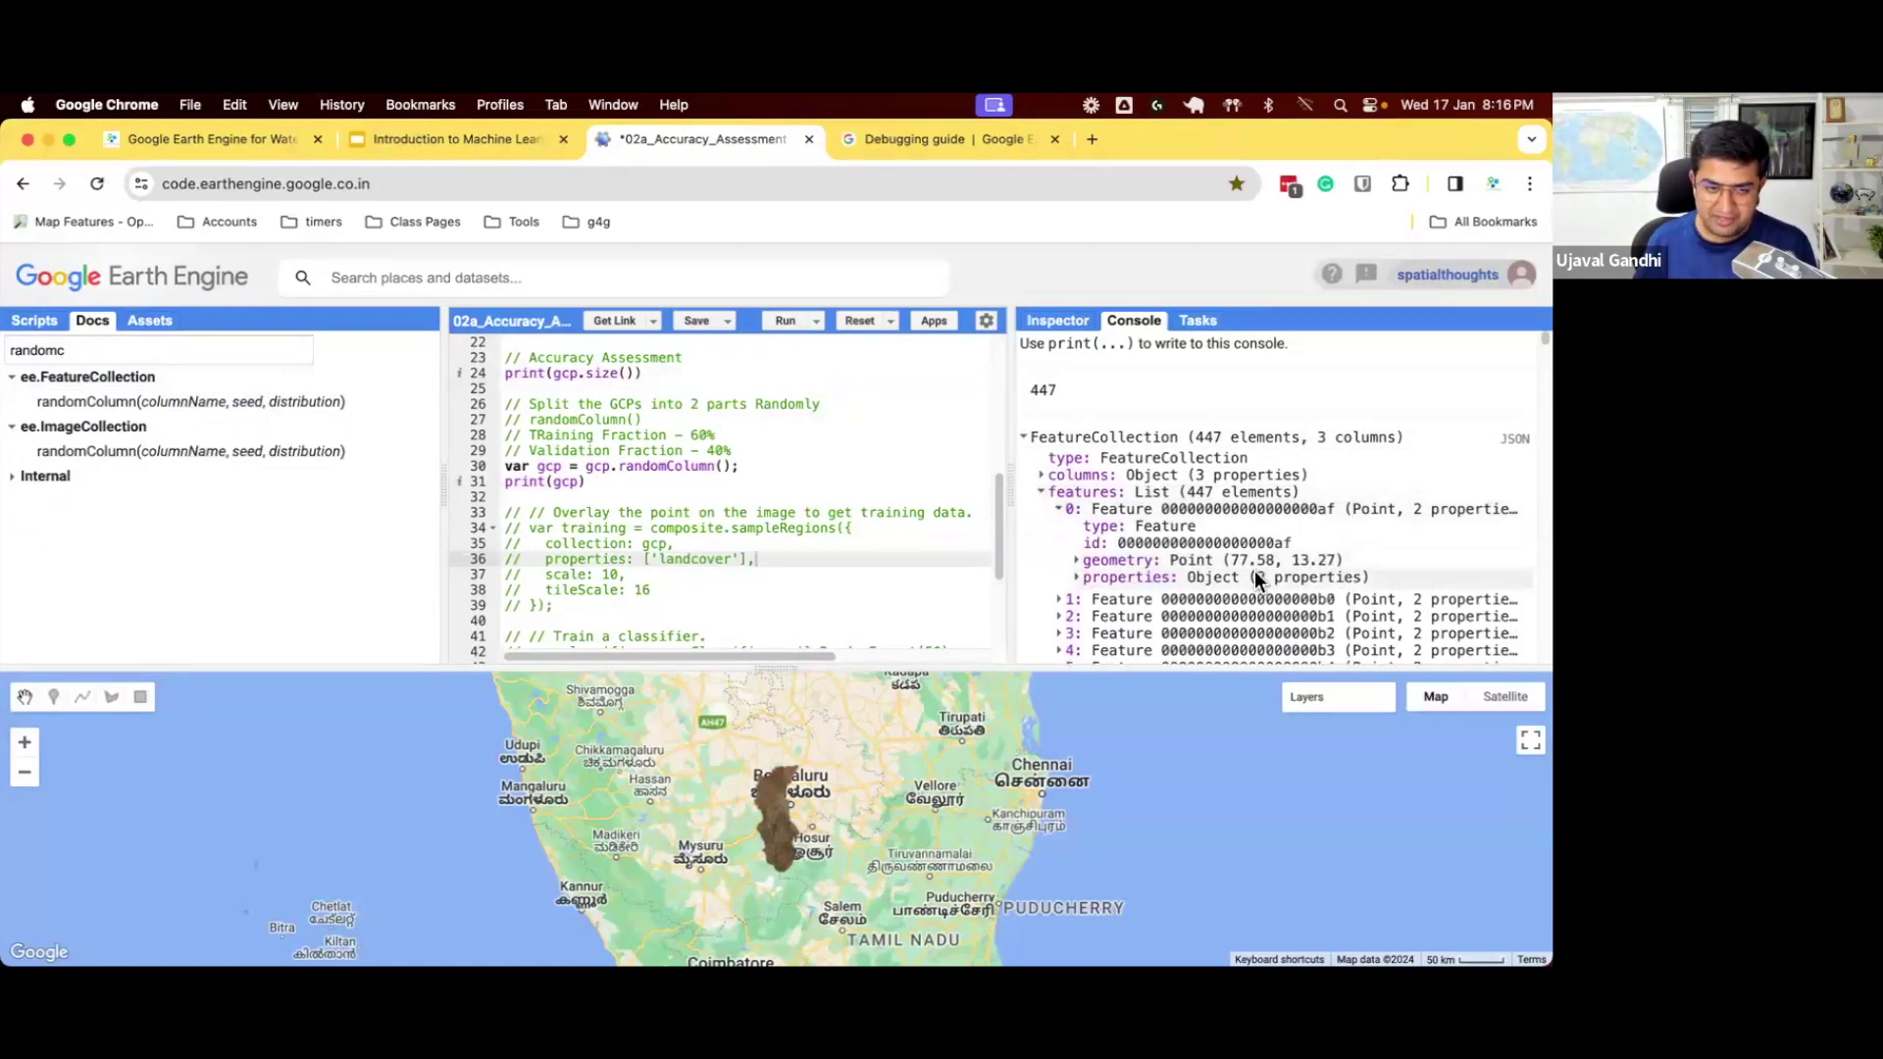
- Reread the randomColumn documentation for its seed argument and close it
click(256, 457)
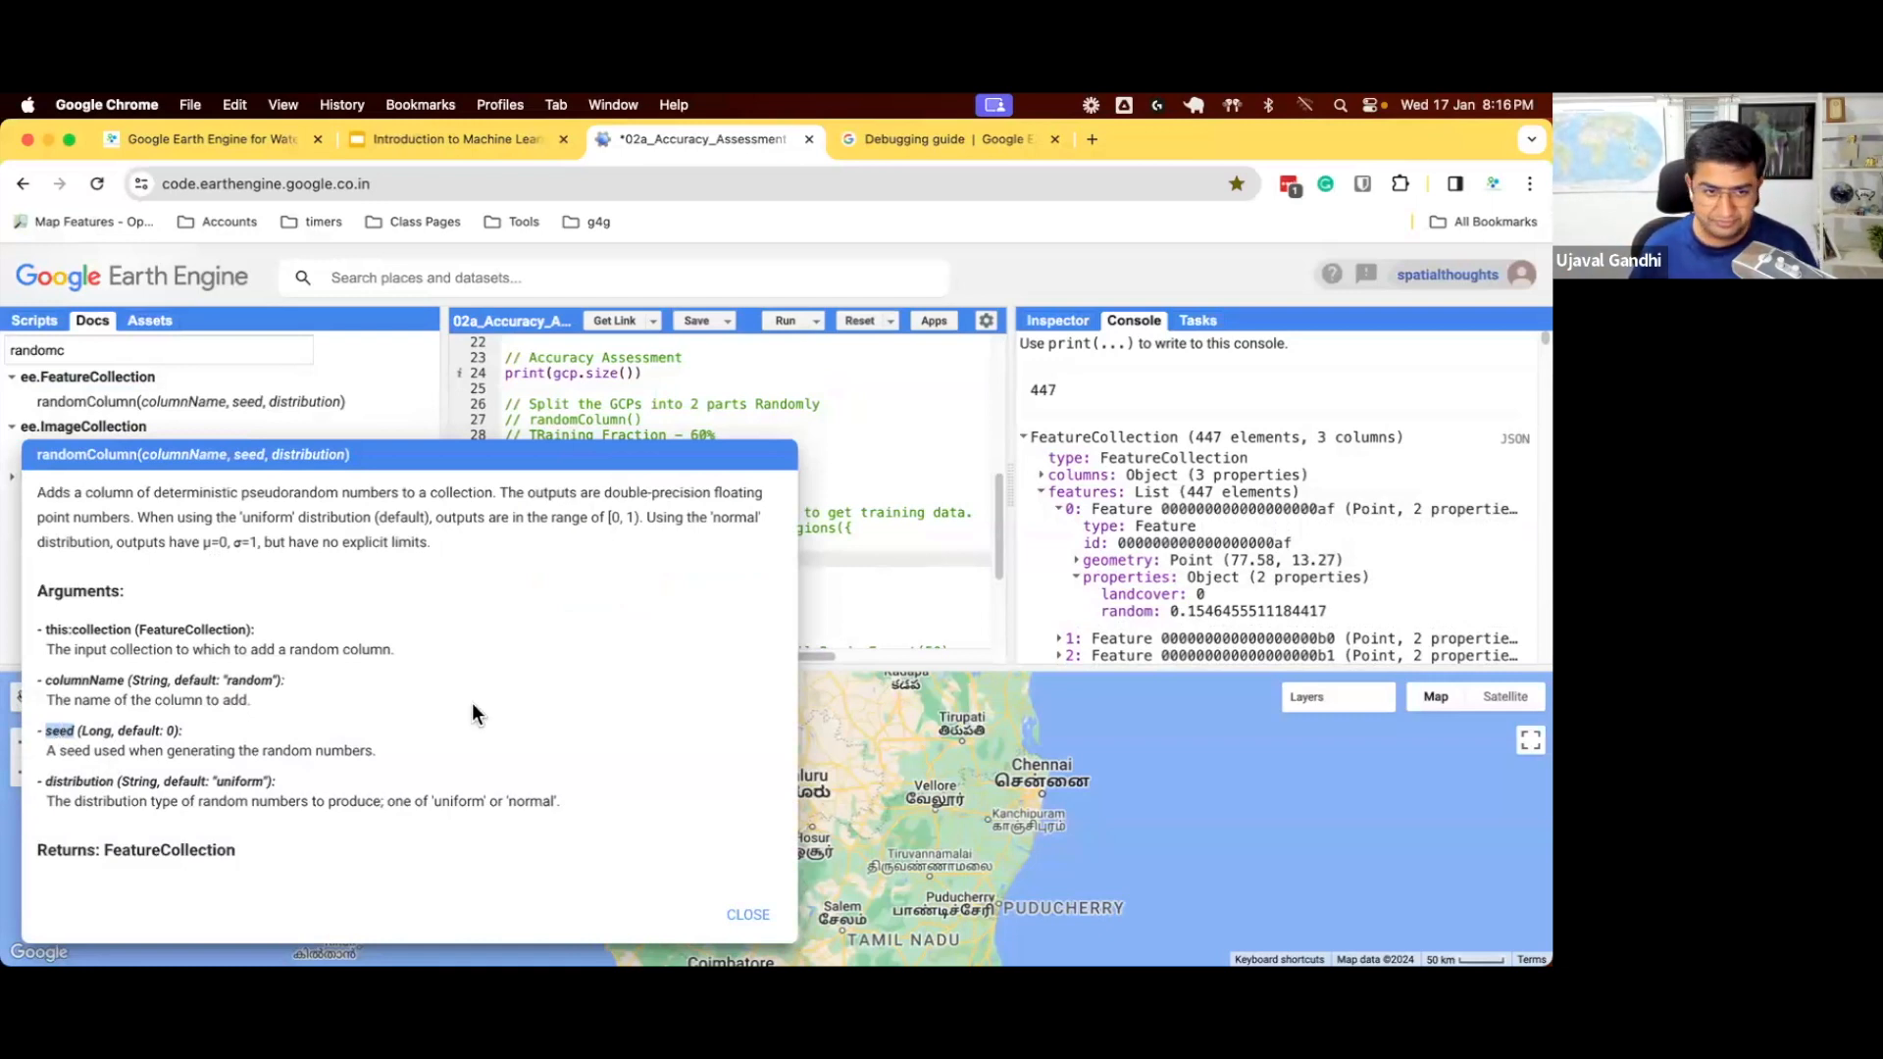
click(865, 601)
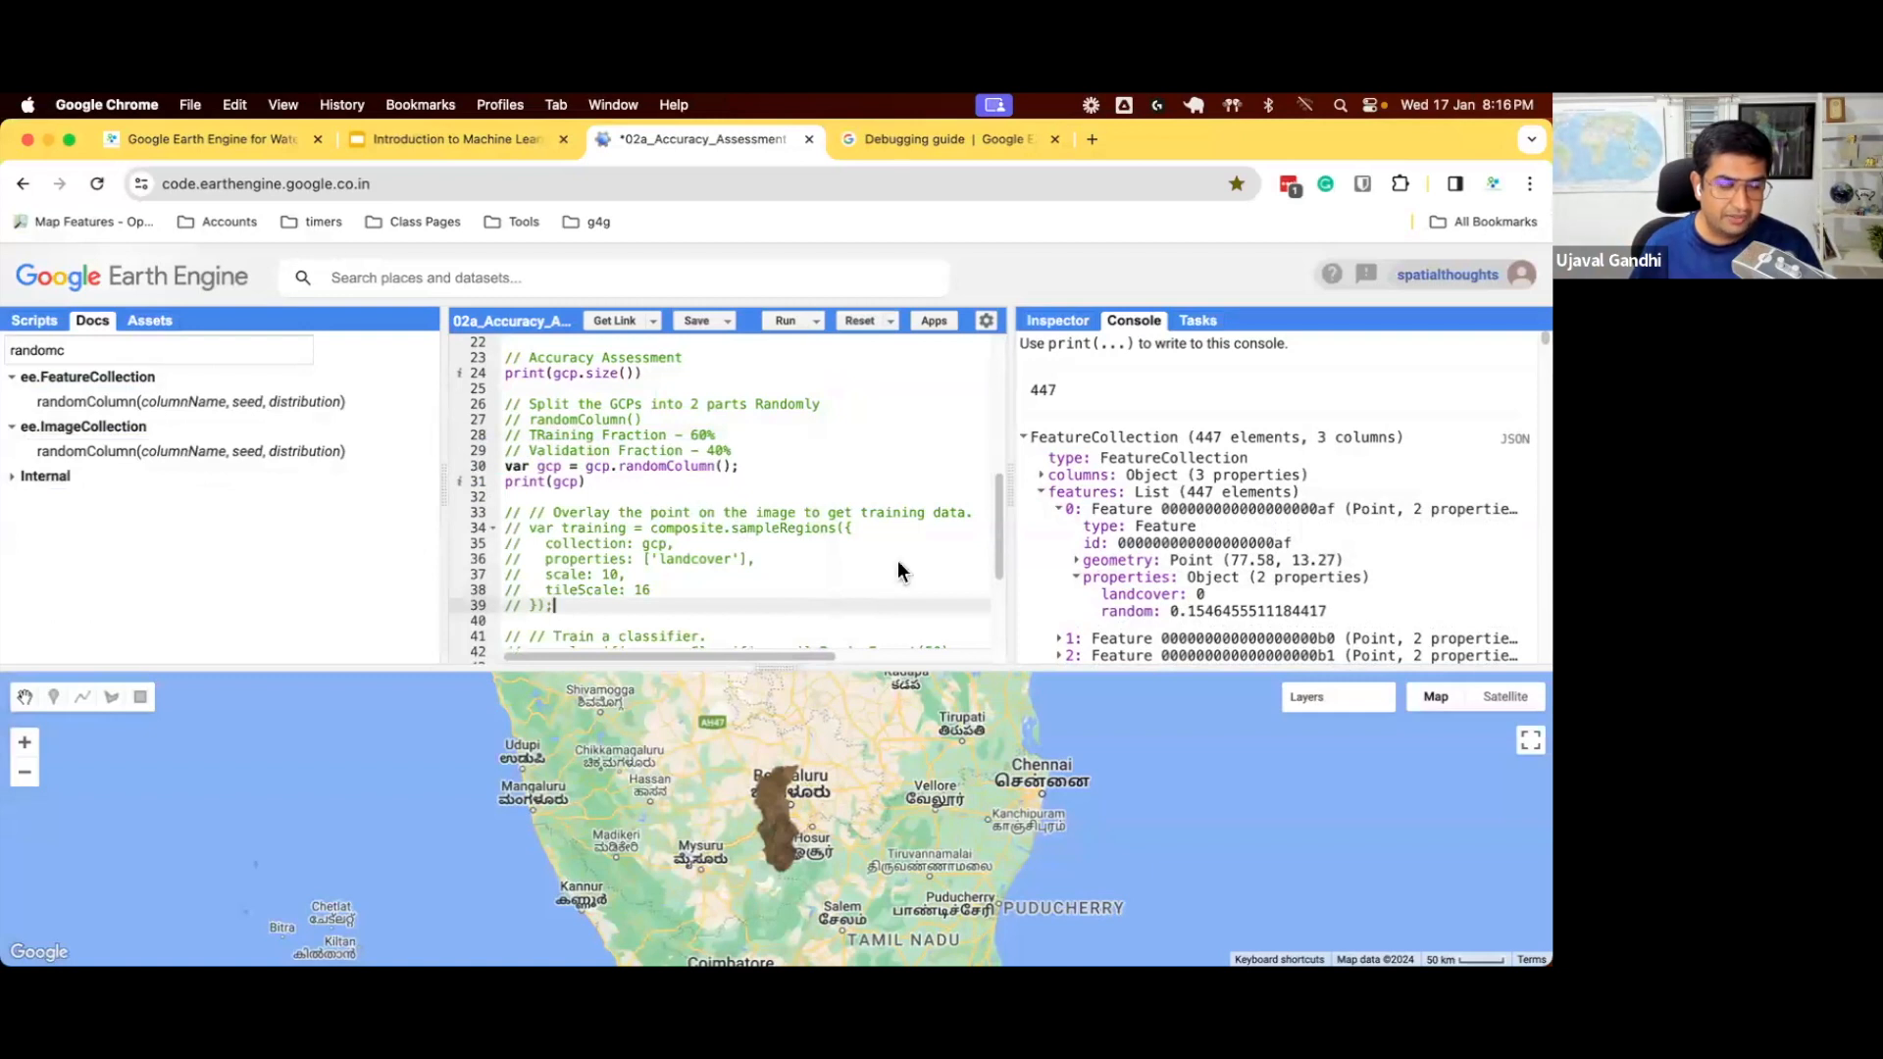
- Add 'var trainingGcp = gcp.filter(ee.Filter.lt('random', 0.6));' after print(gcp)
click(672, 494)
text(var )
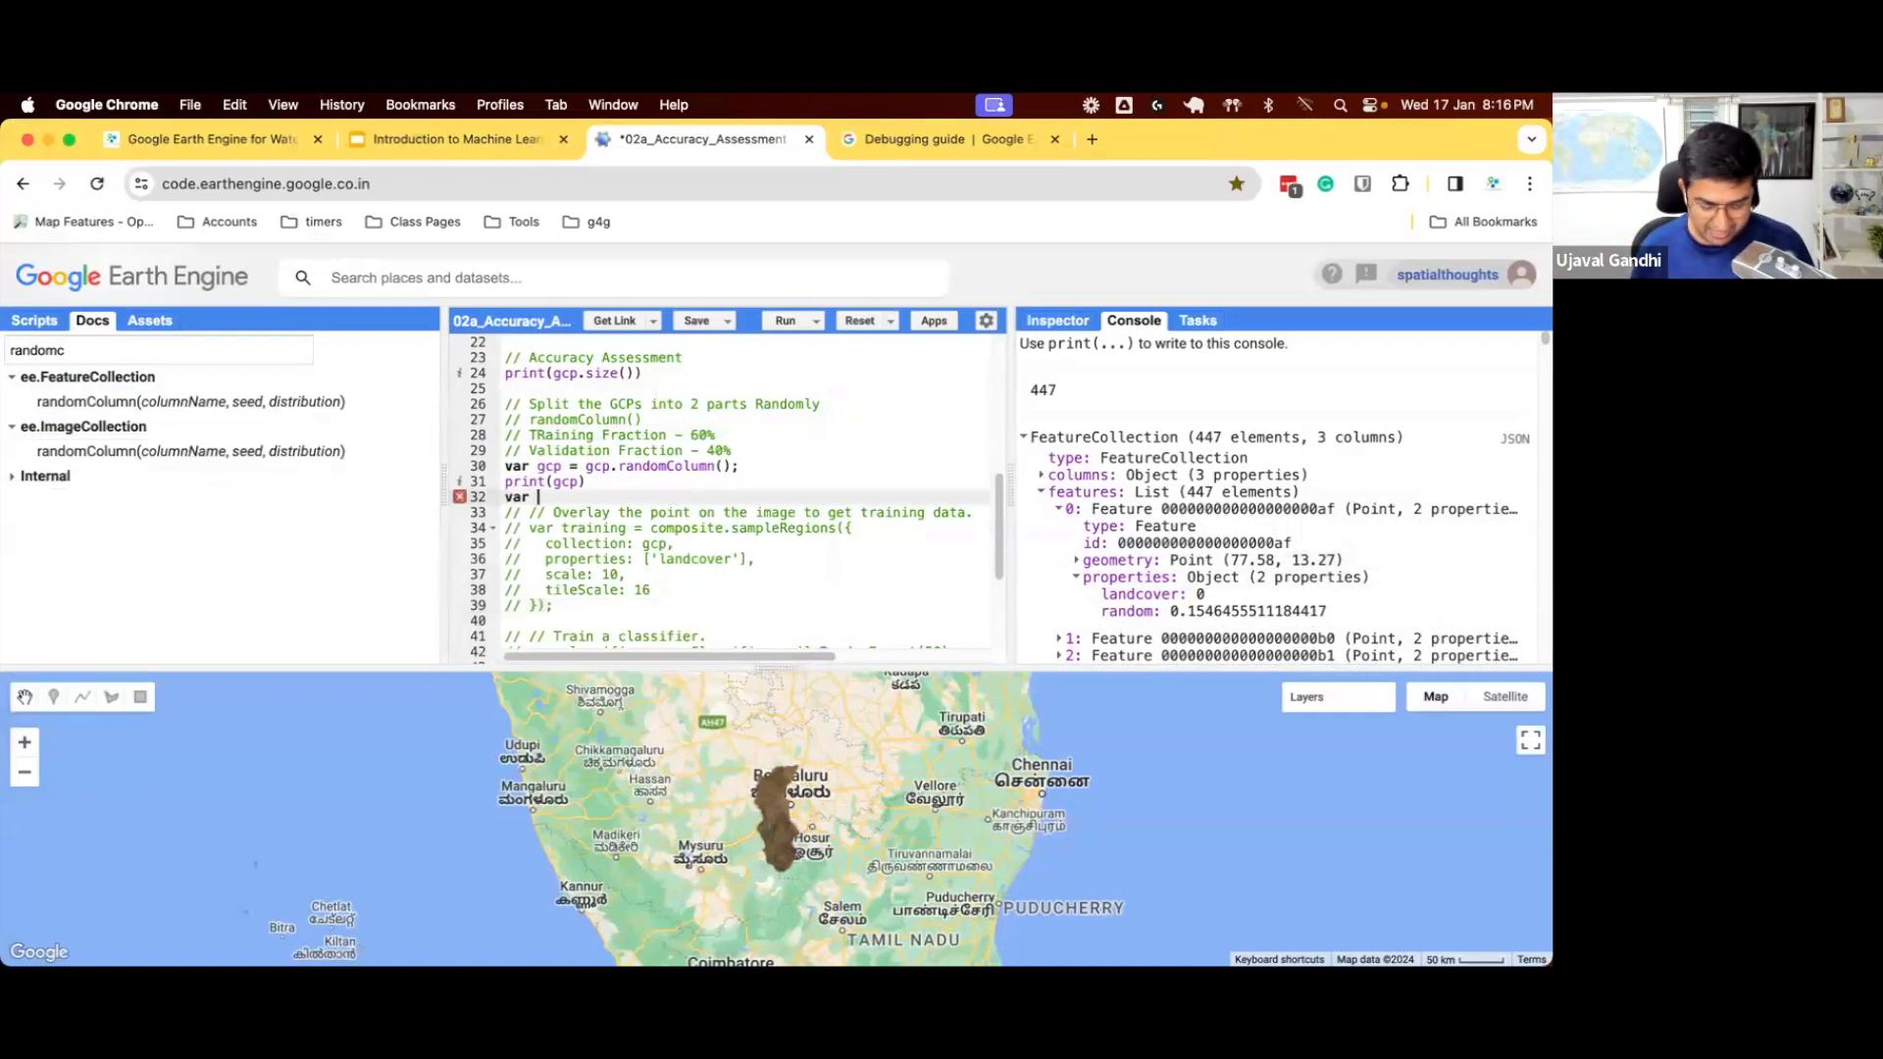
text(trainingG)
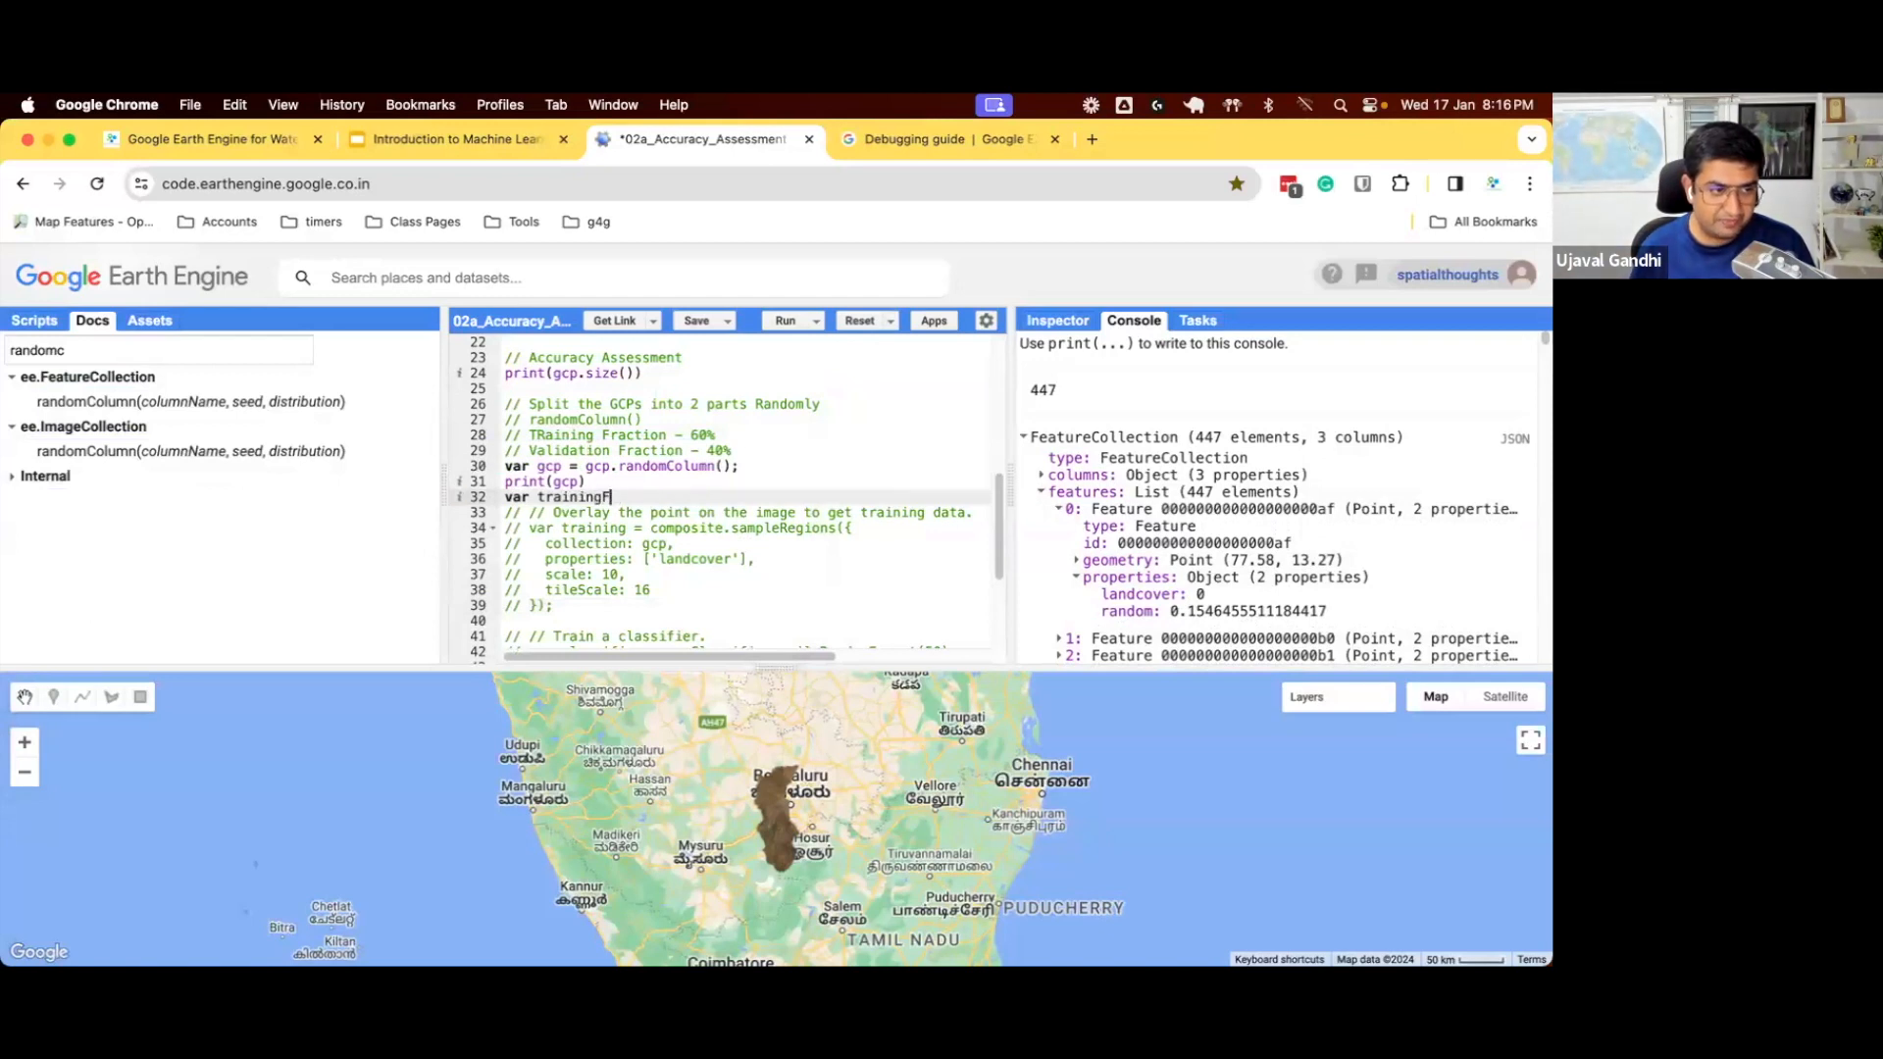
text(cp = gcp.filter(ee.Filter.lt(')
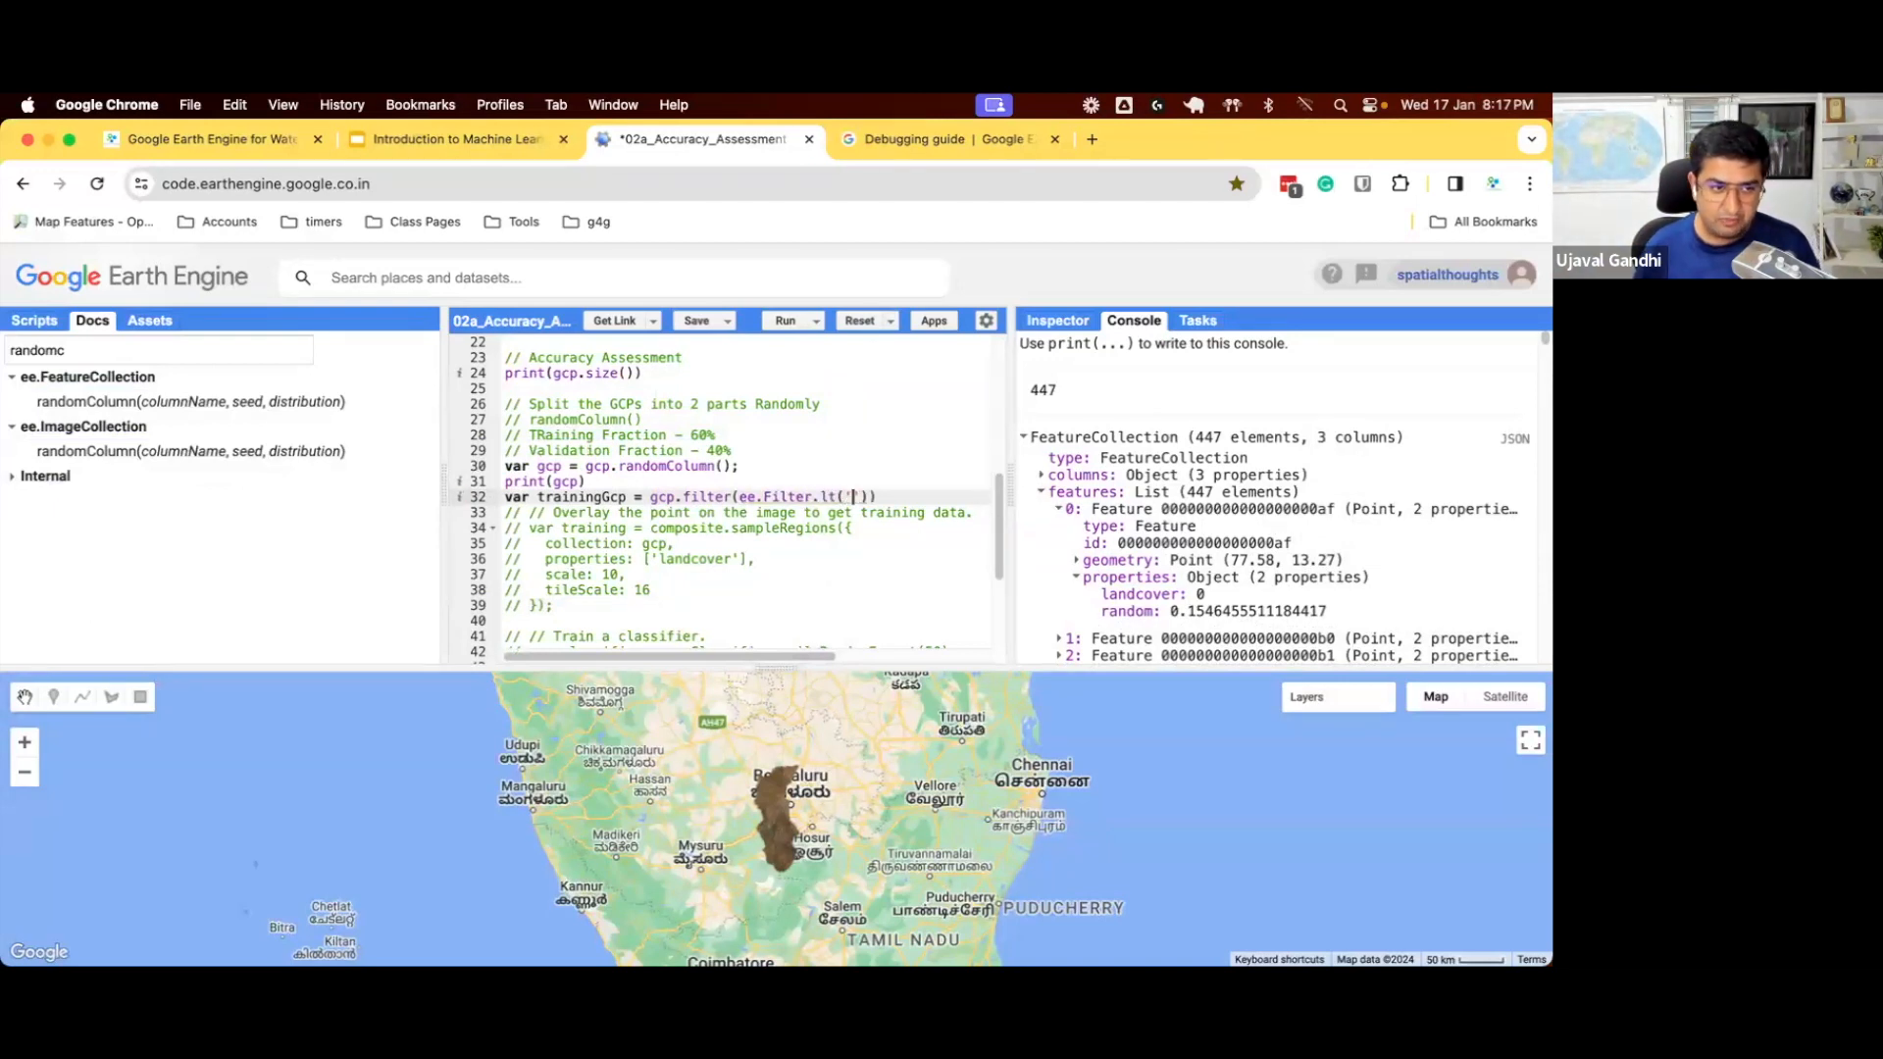
text(random', 0.6));)
key(Return)
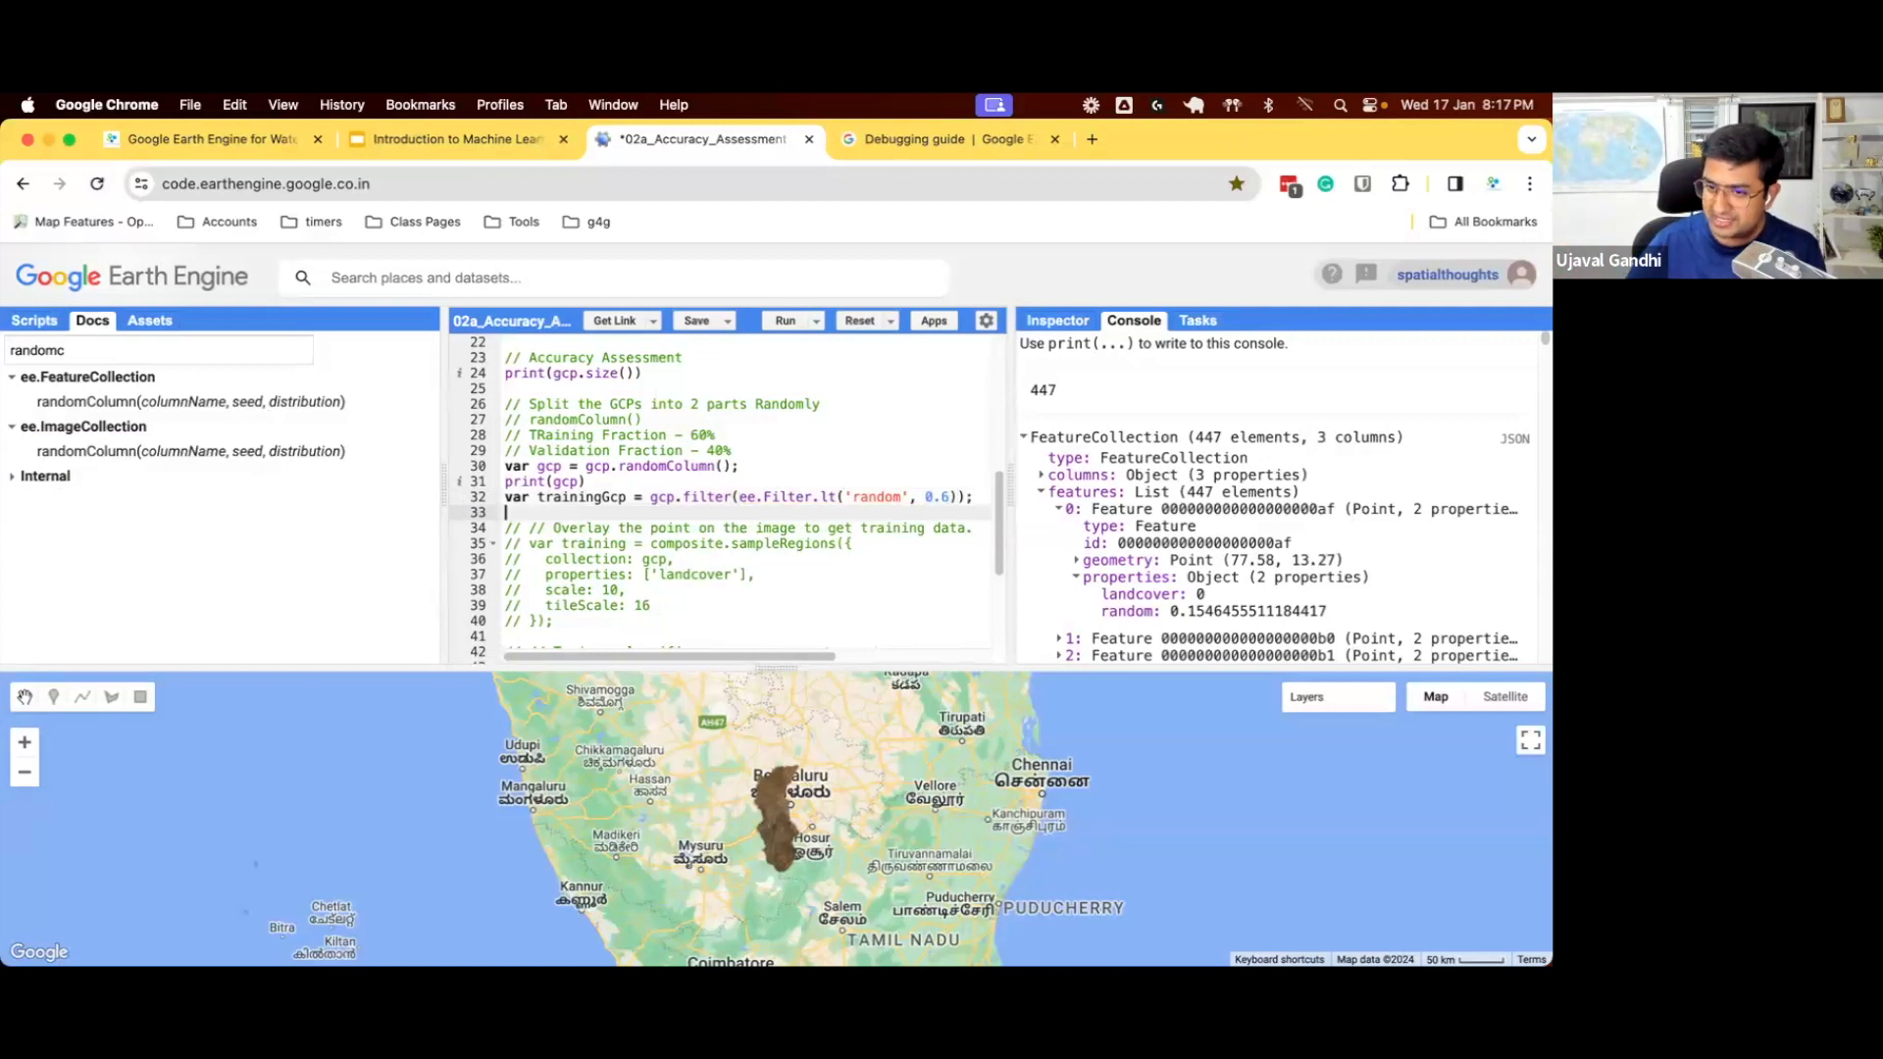
- Duplicate the line as validationGcp using ee.Filter.gte('random', 0.6)
key(shift+Up)
key(super+c)
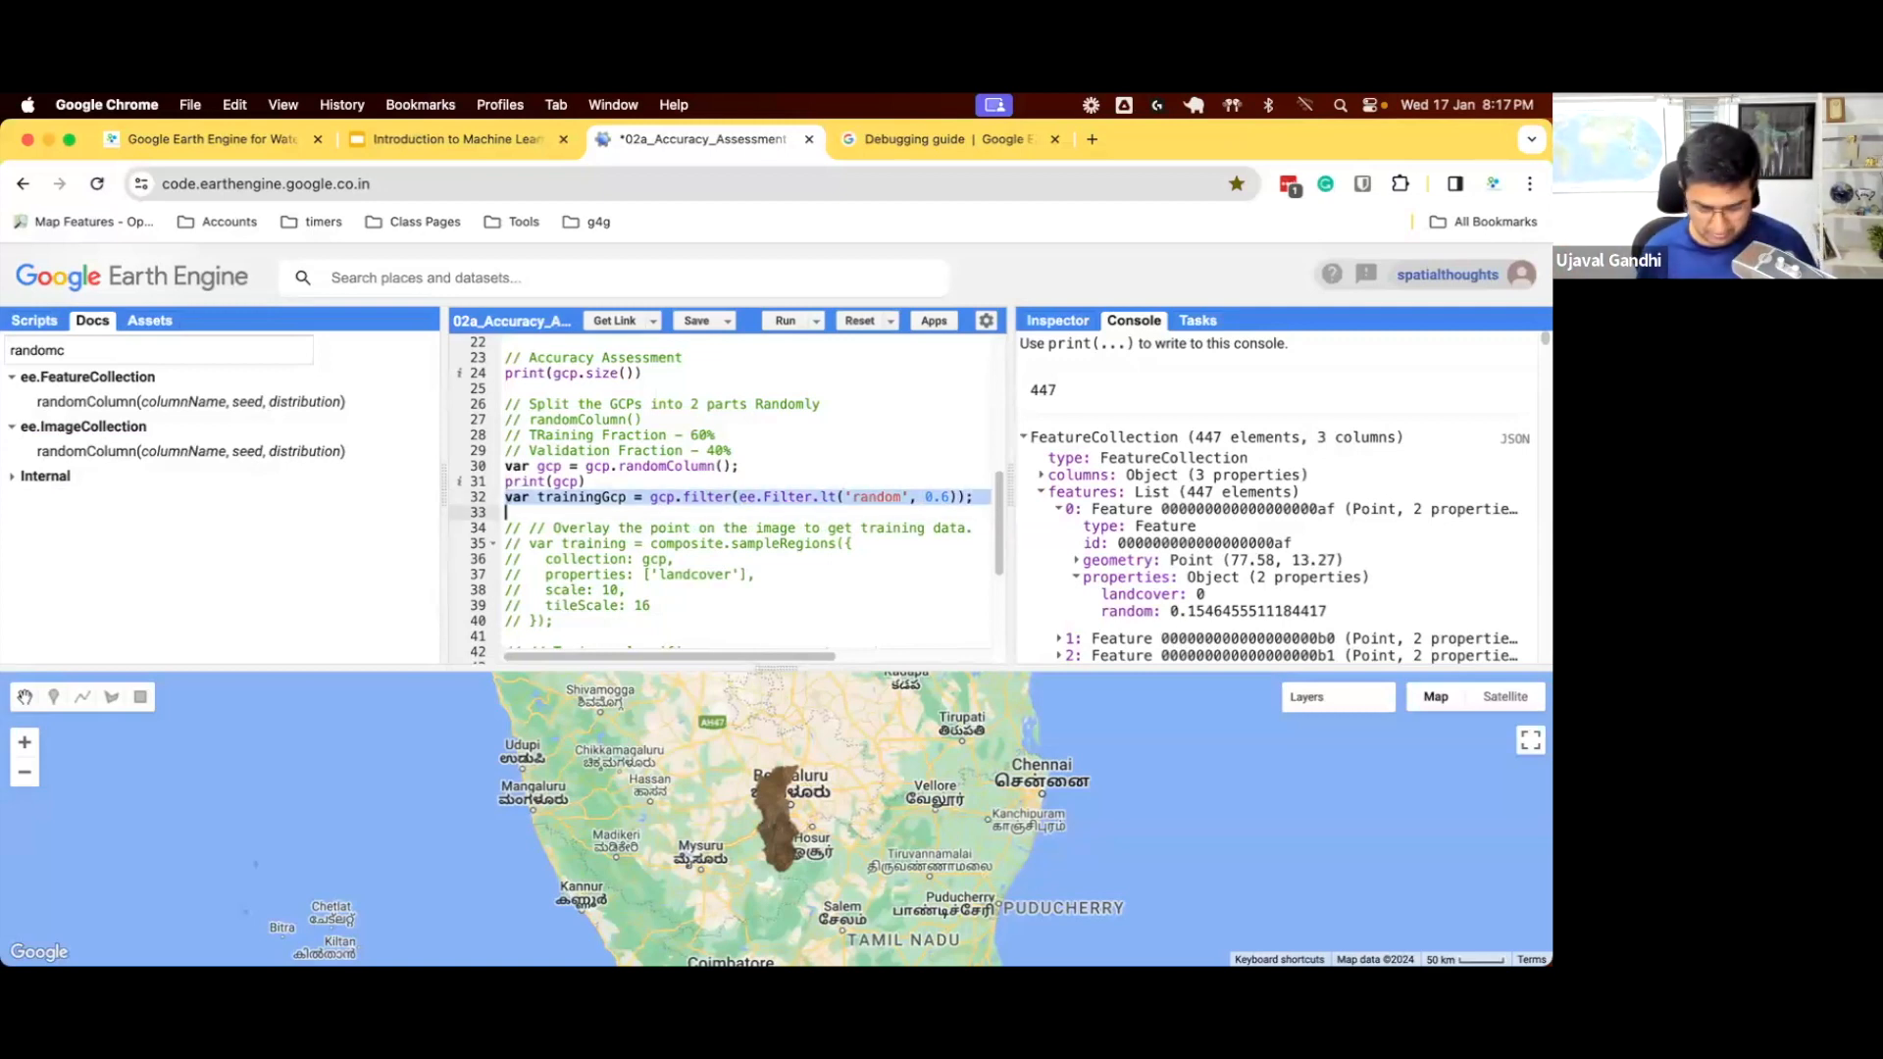
key(Down)
key(super+v)
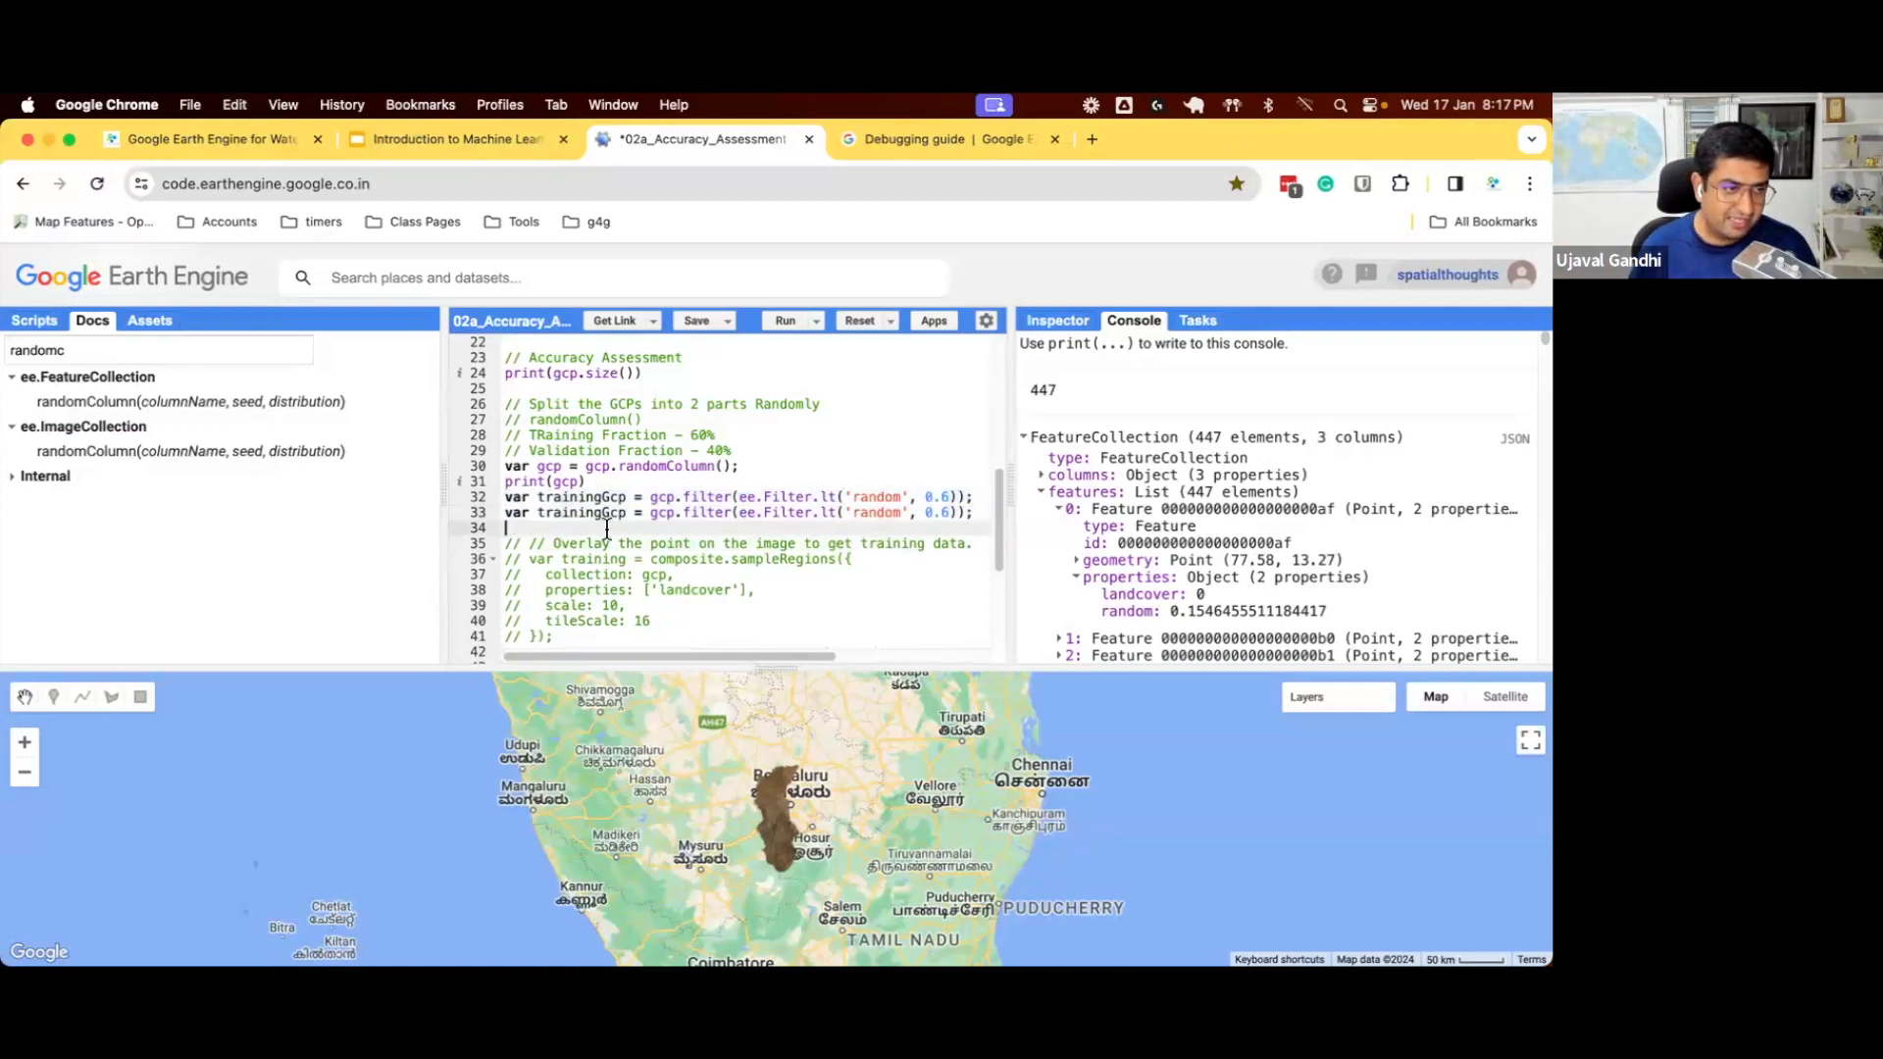
drag(600, 512, 538, 513)
text(validation)
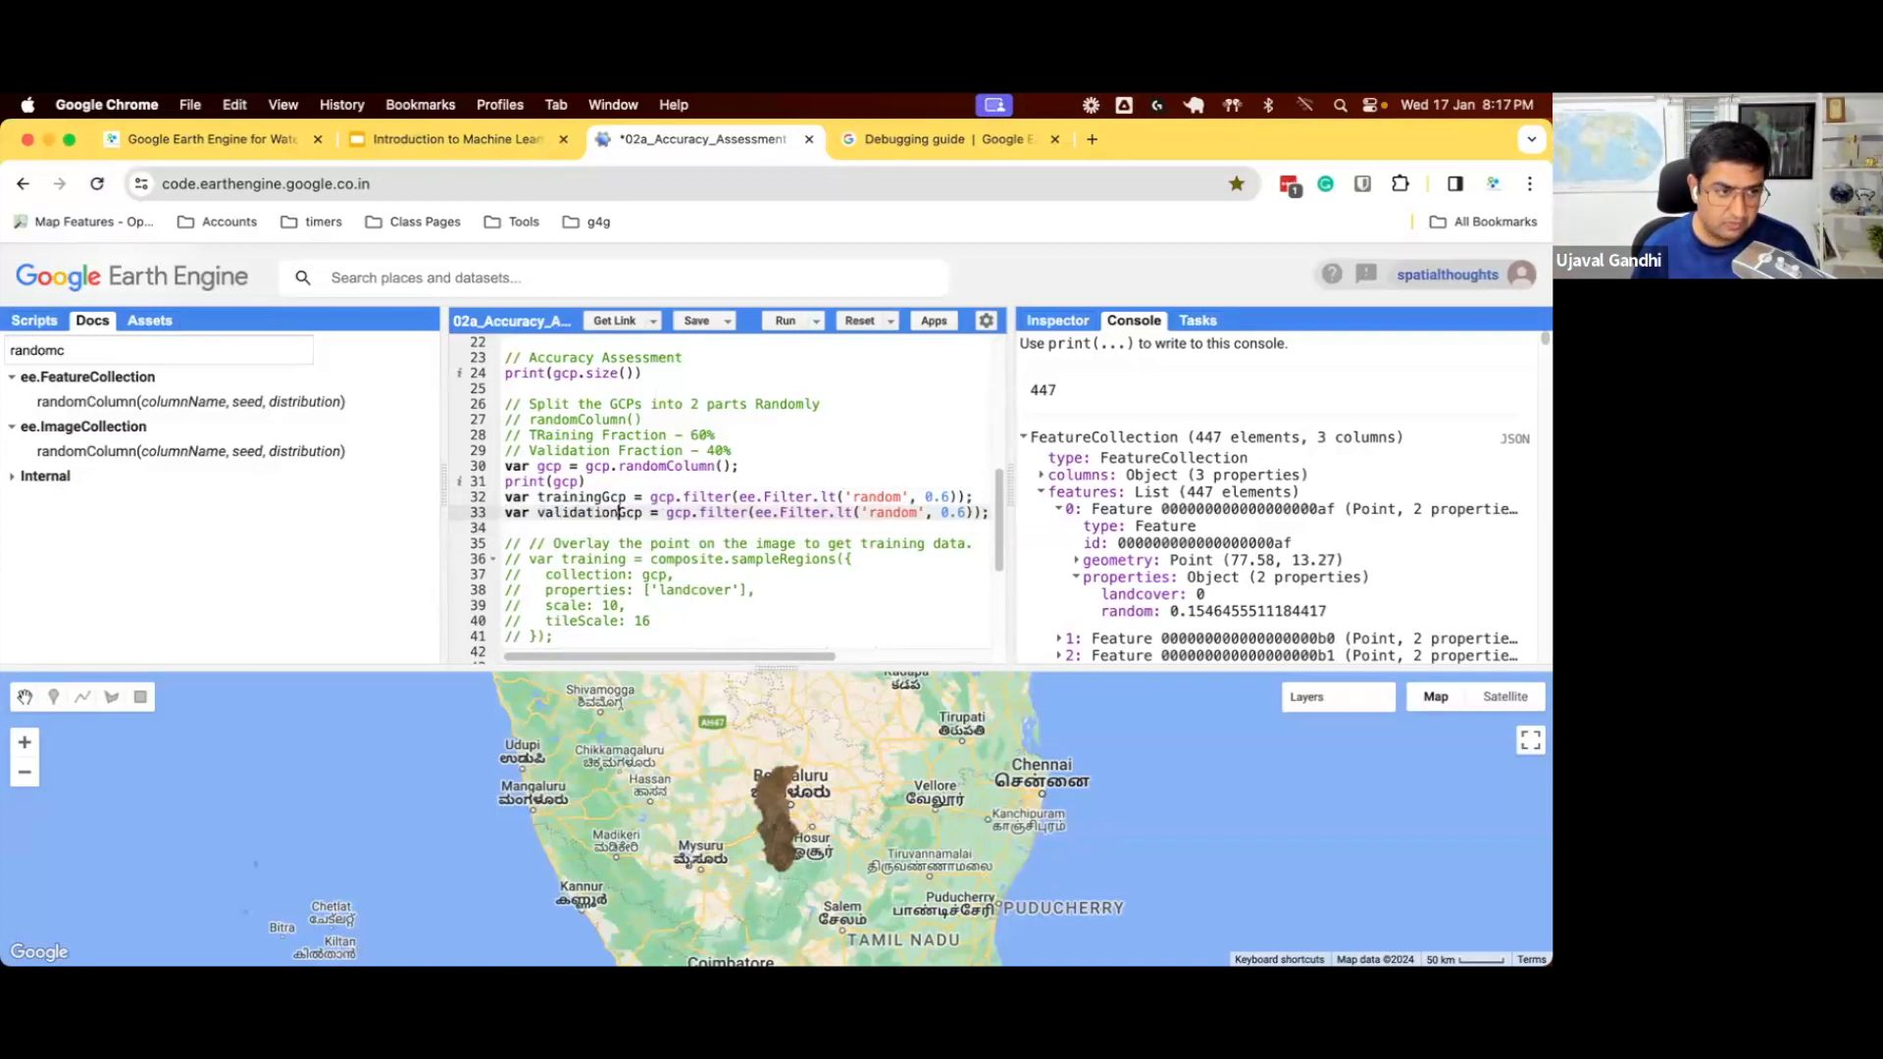
click(852, 512)
key(BackSpace)
key(BackSpace)
text(gte)
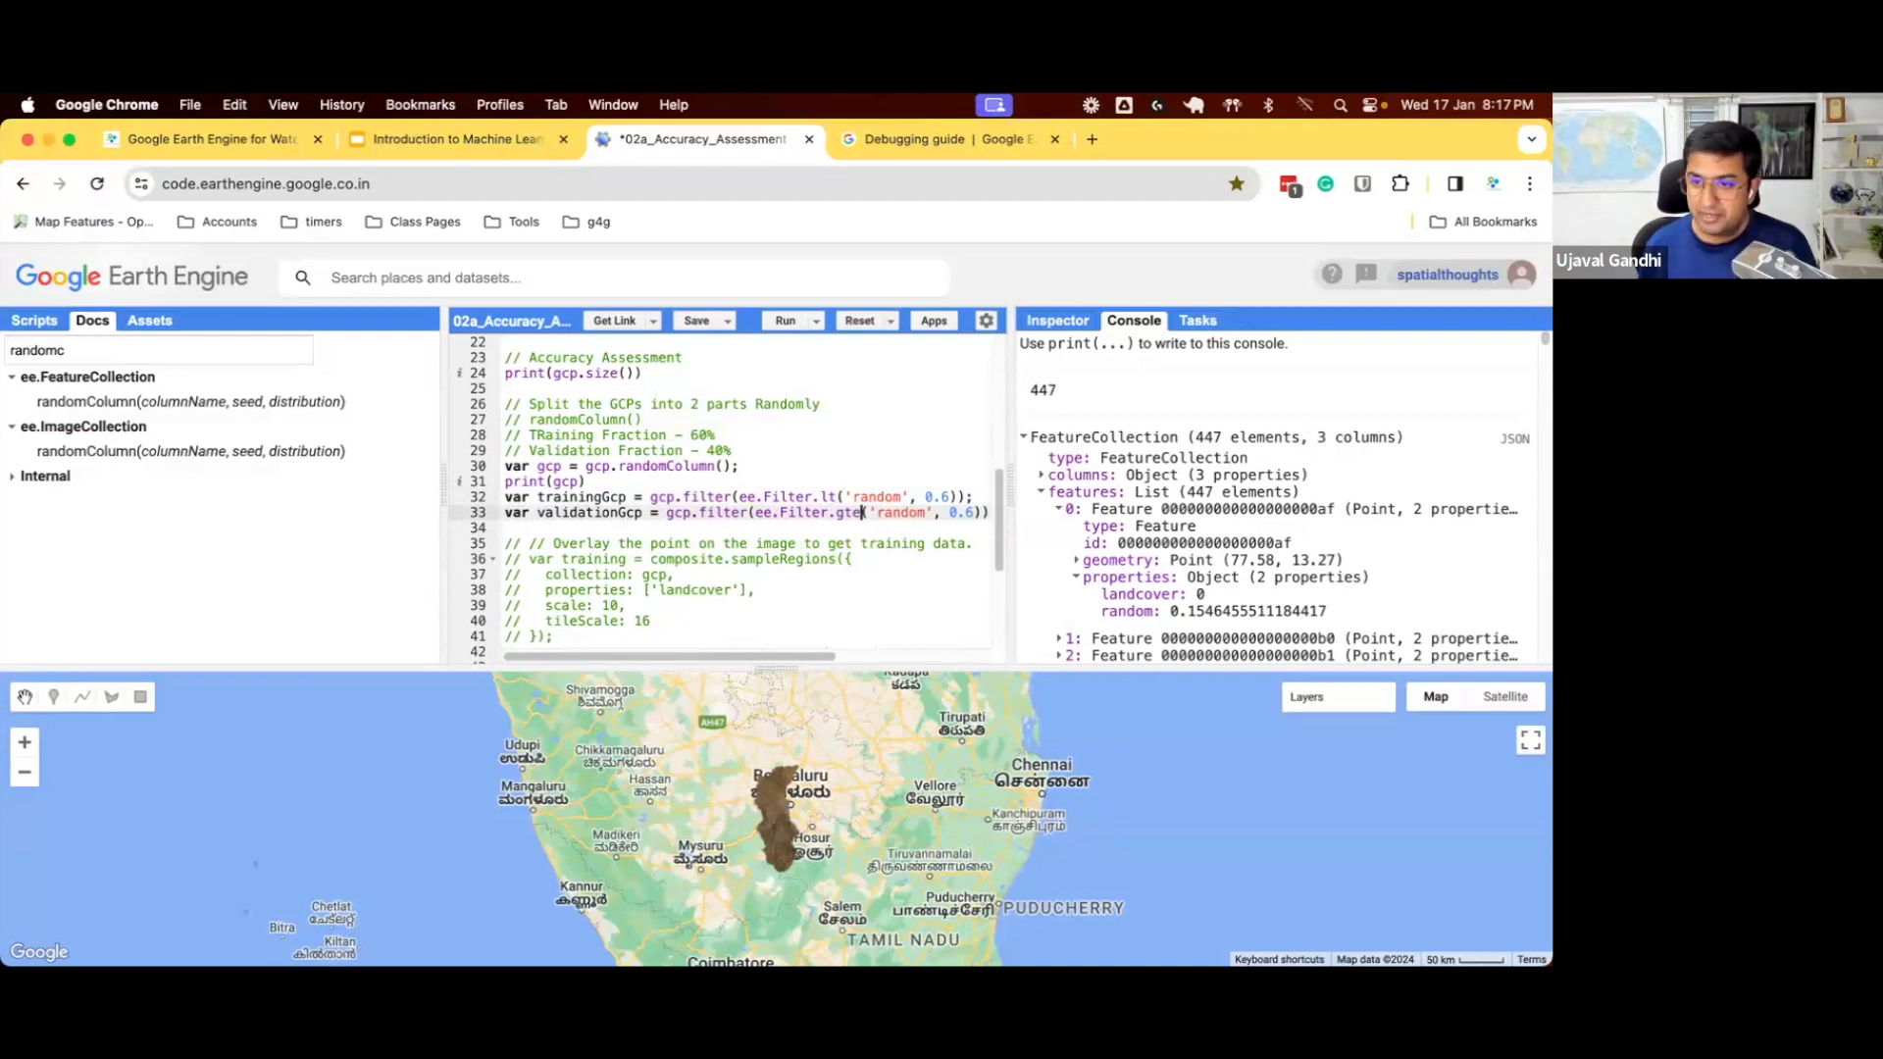
- Print the sizes of trainingGcp and validationGcp
key(Down)
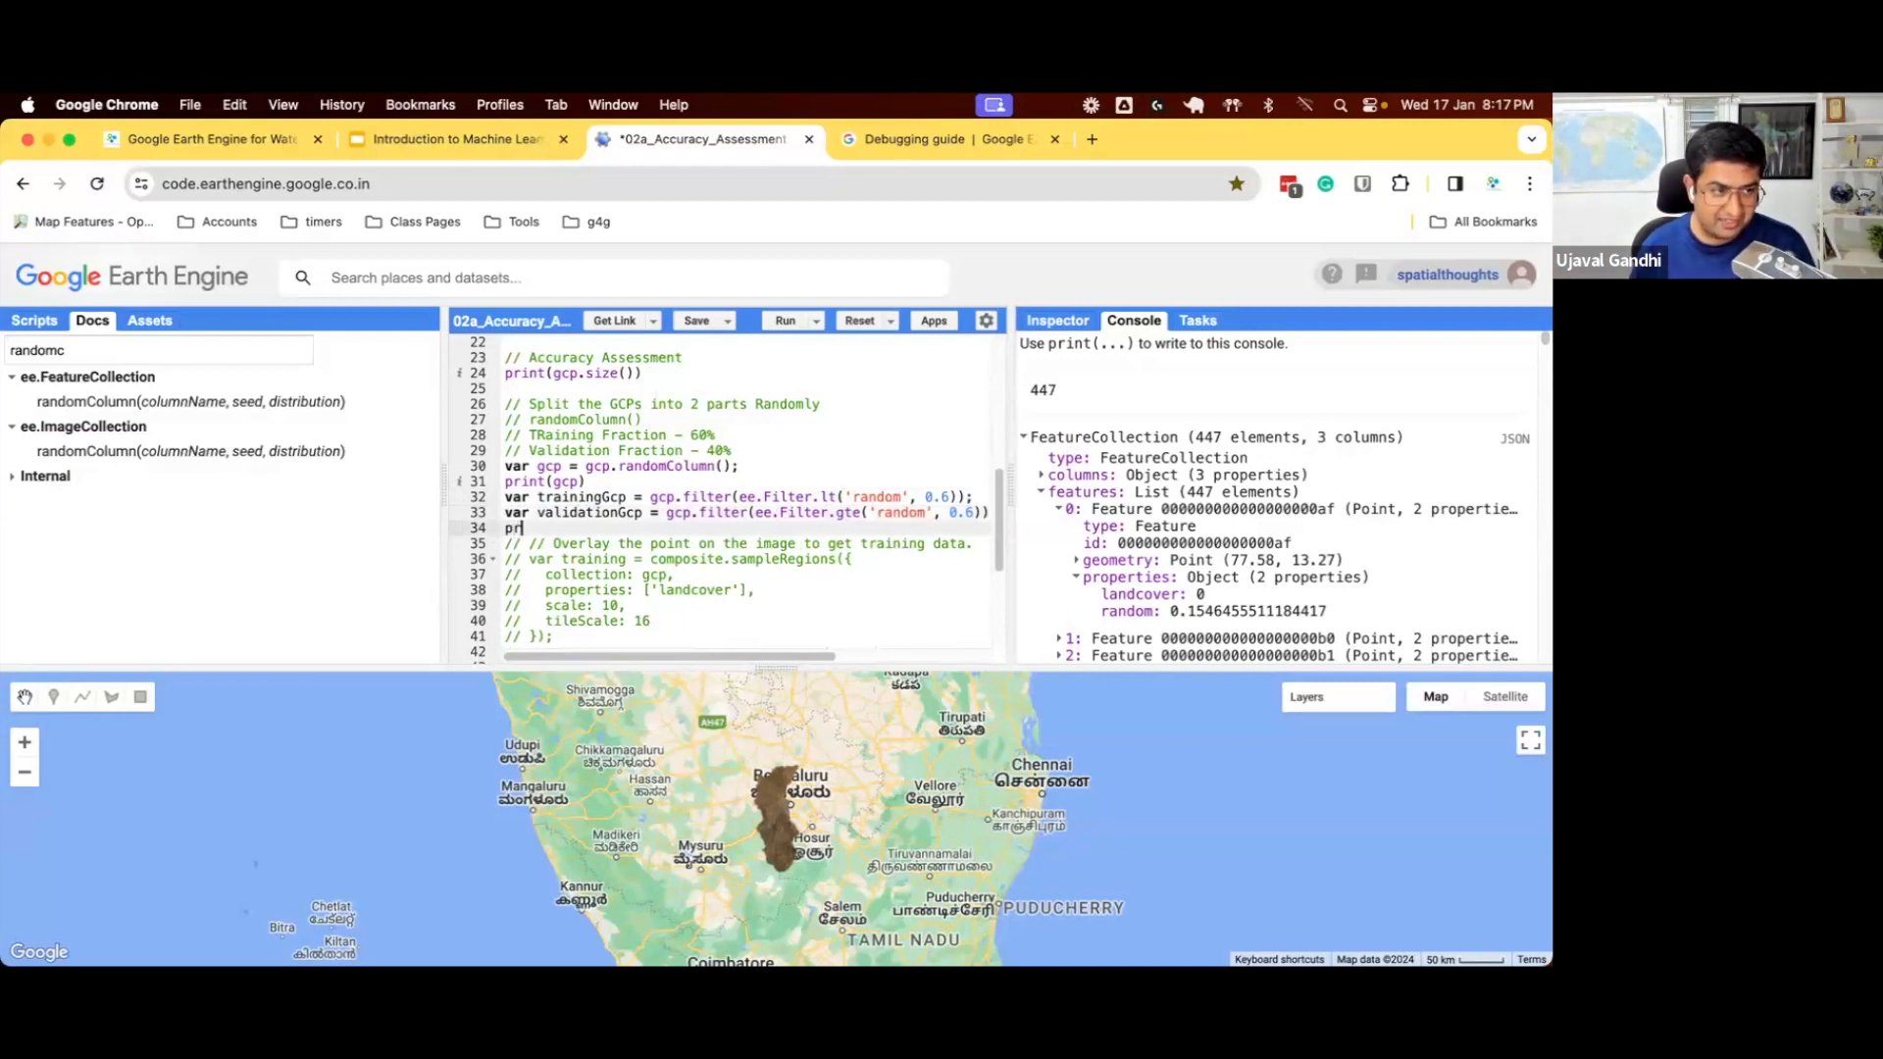
text(print(trainingGcp.)
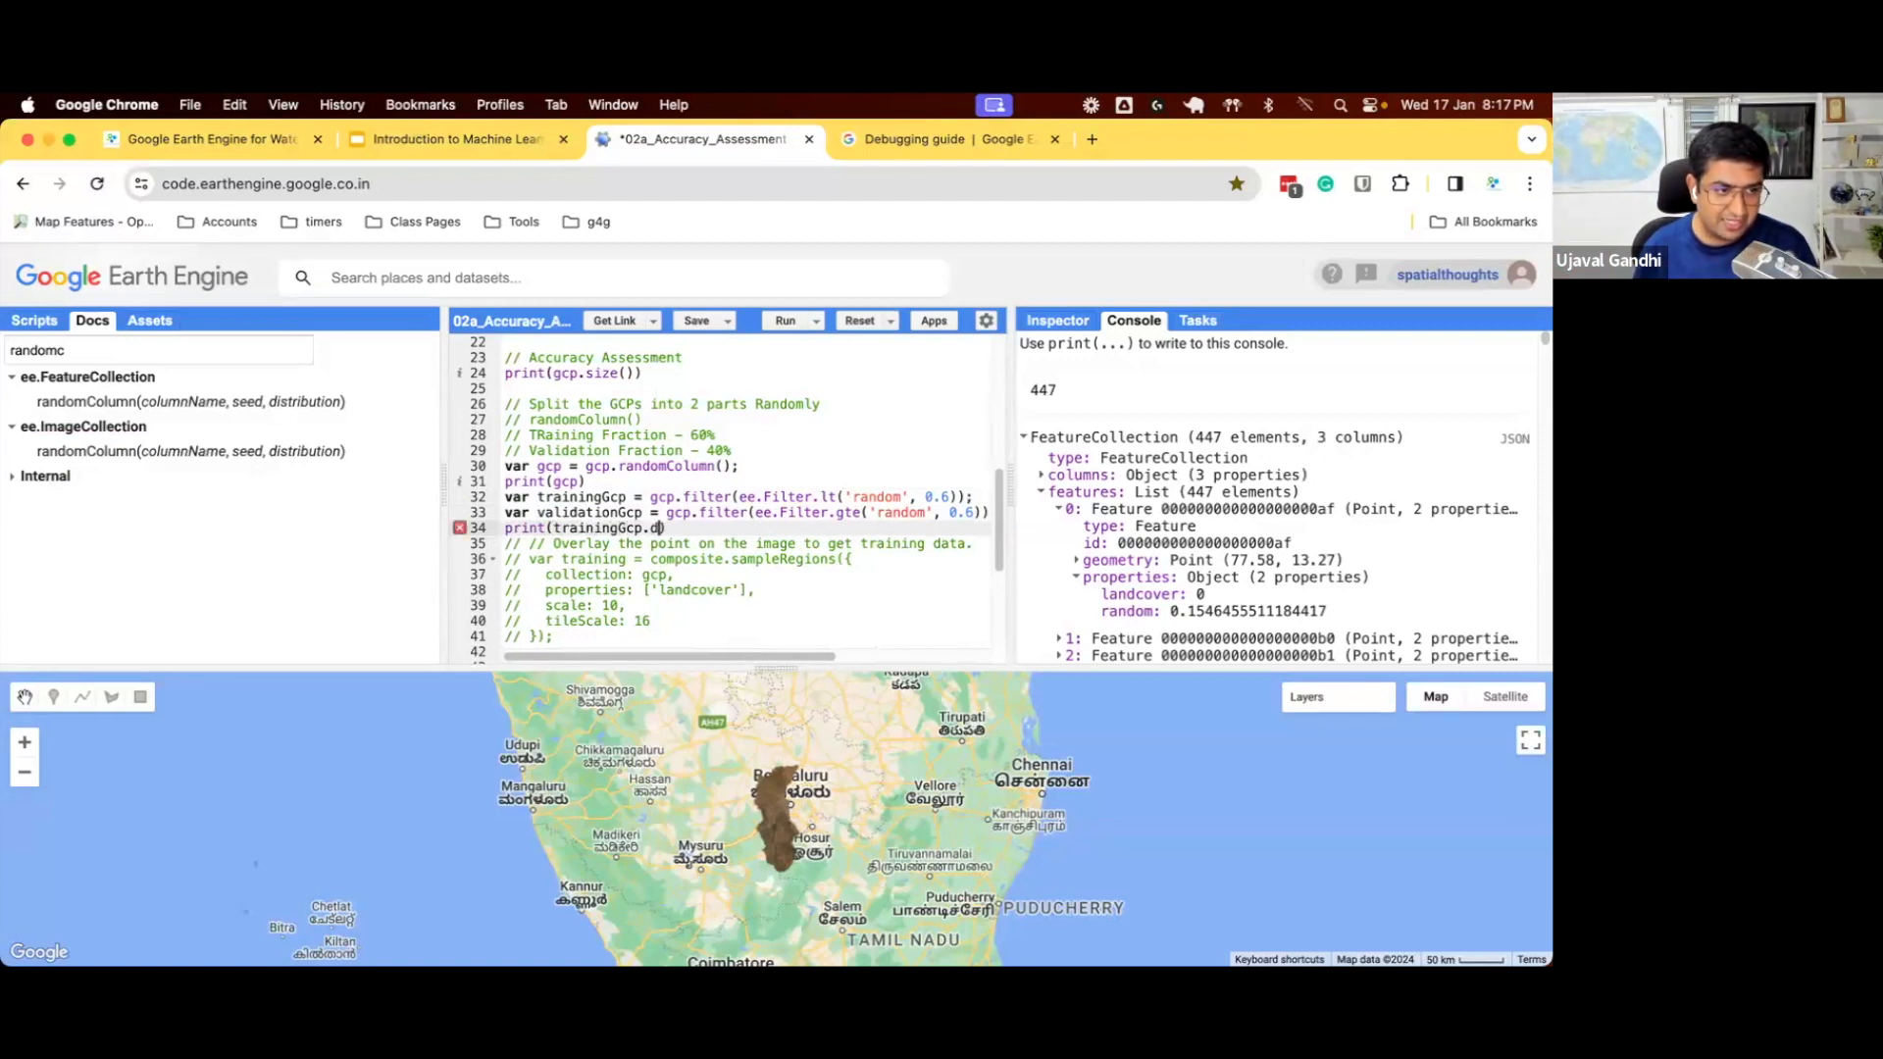
text(size());)
key(Return)
text(print(validat)
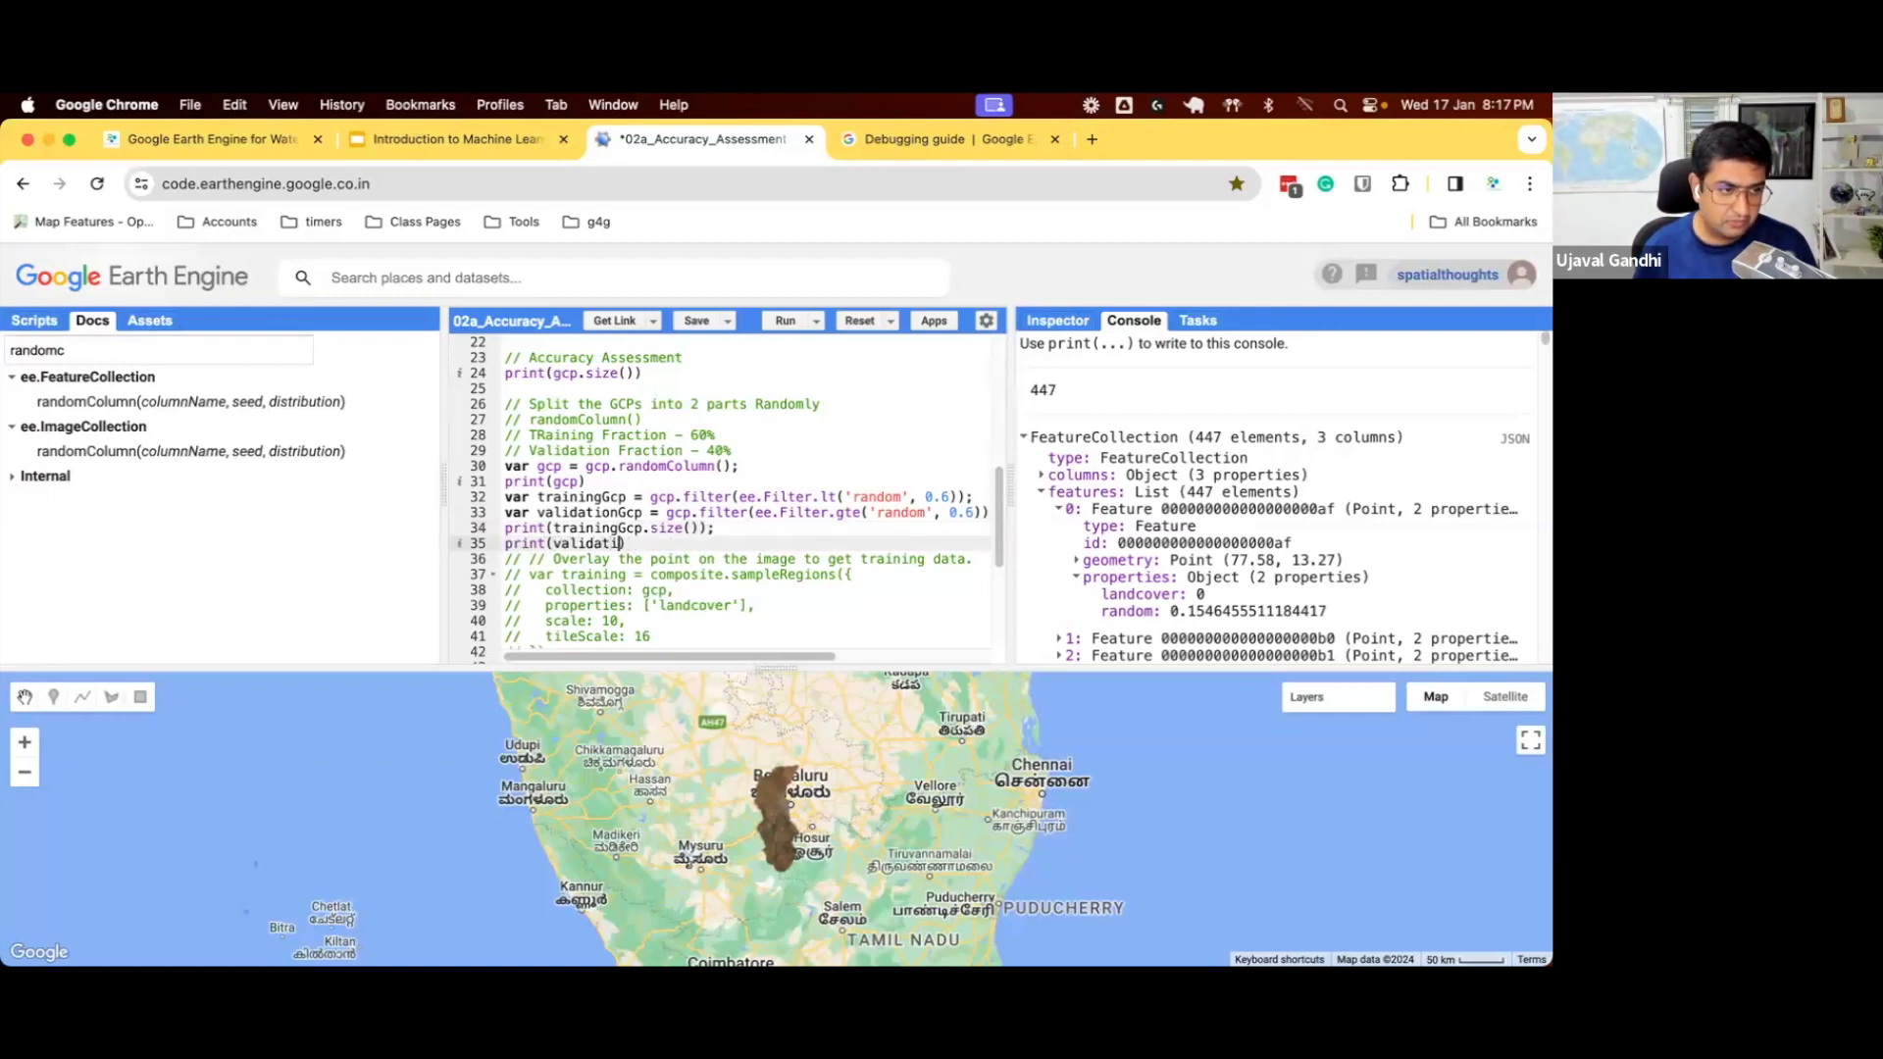
text(ionGcp.size());)
- Run to get counts 271/176, then try both thresholds at 0.7, giving 311/136
key(super+Return)
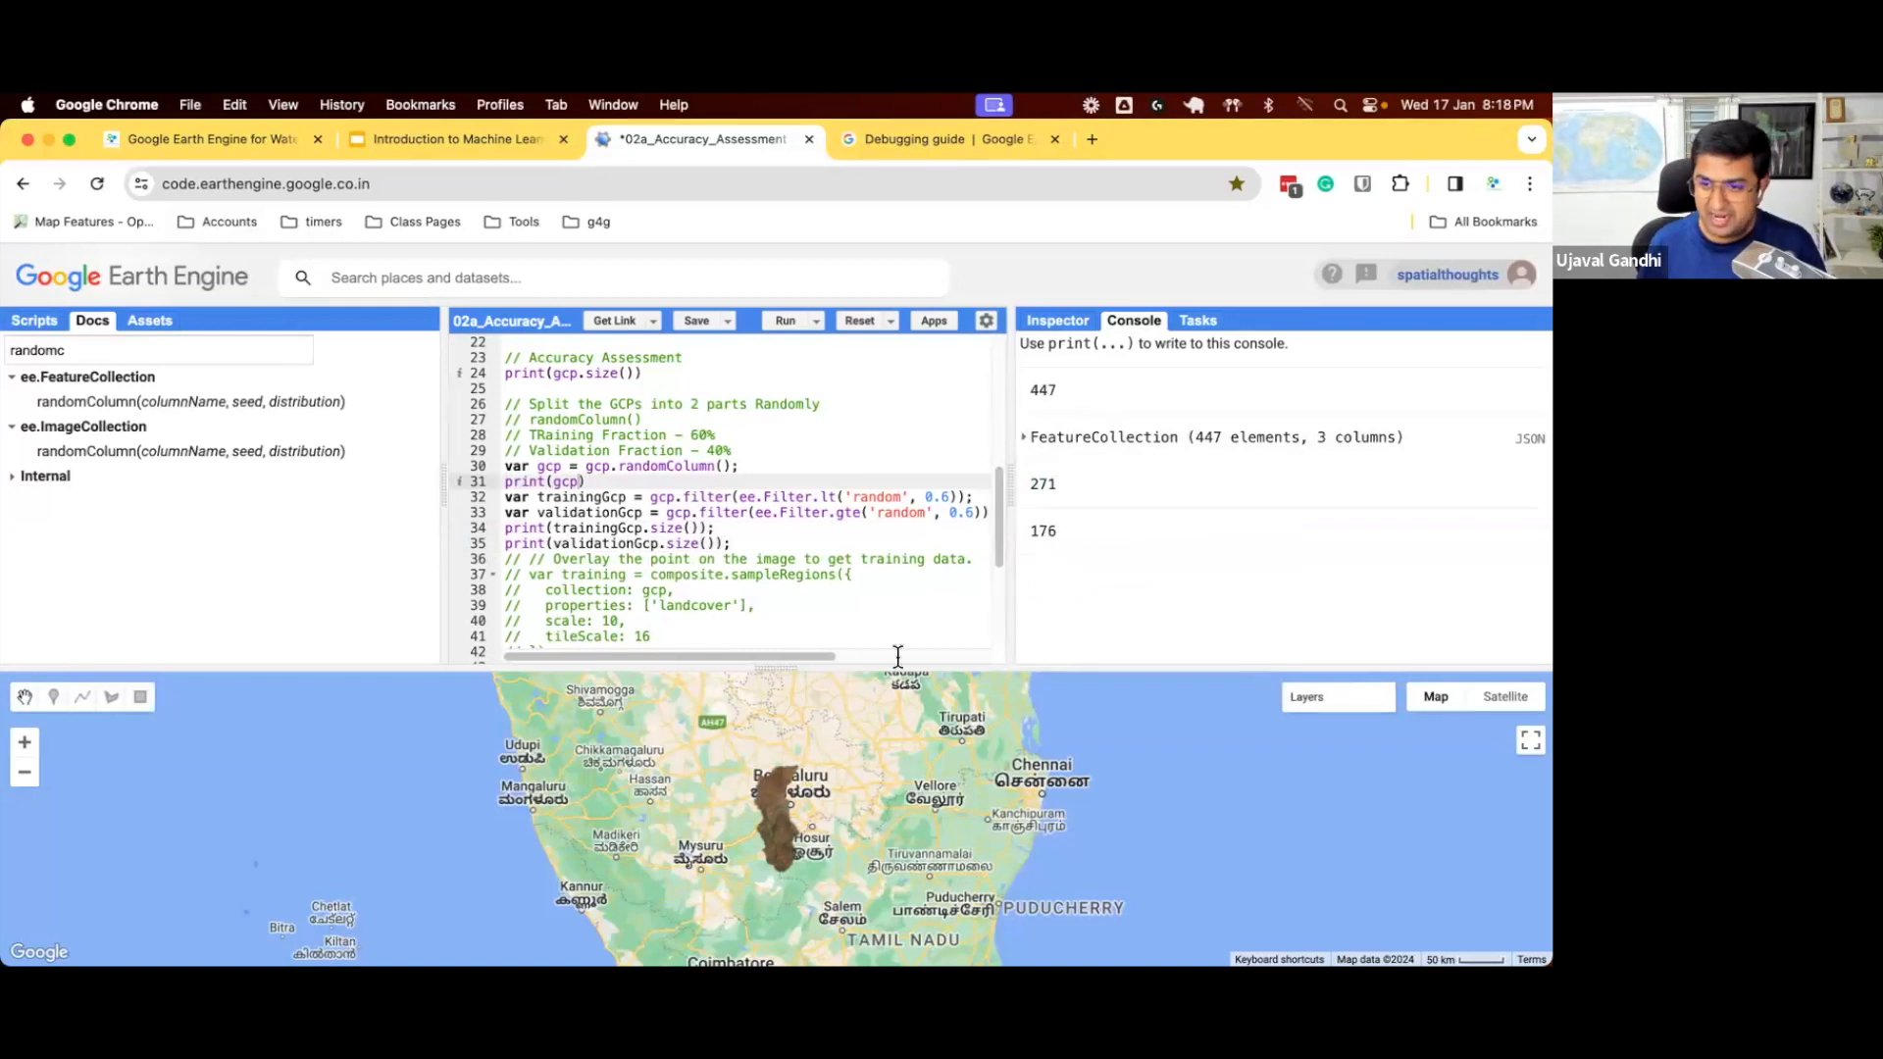
double_click(939, 497)
text(5)
double_click(960, 513)
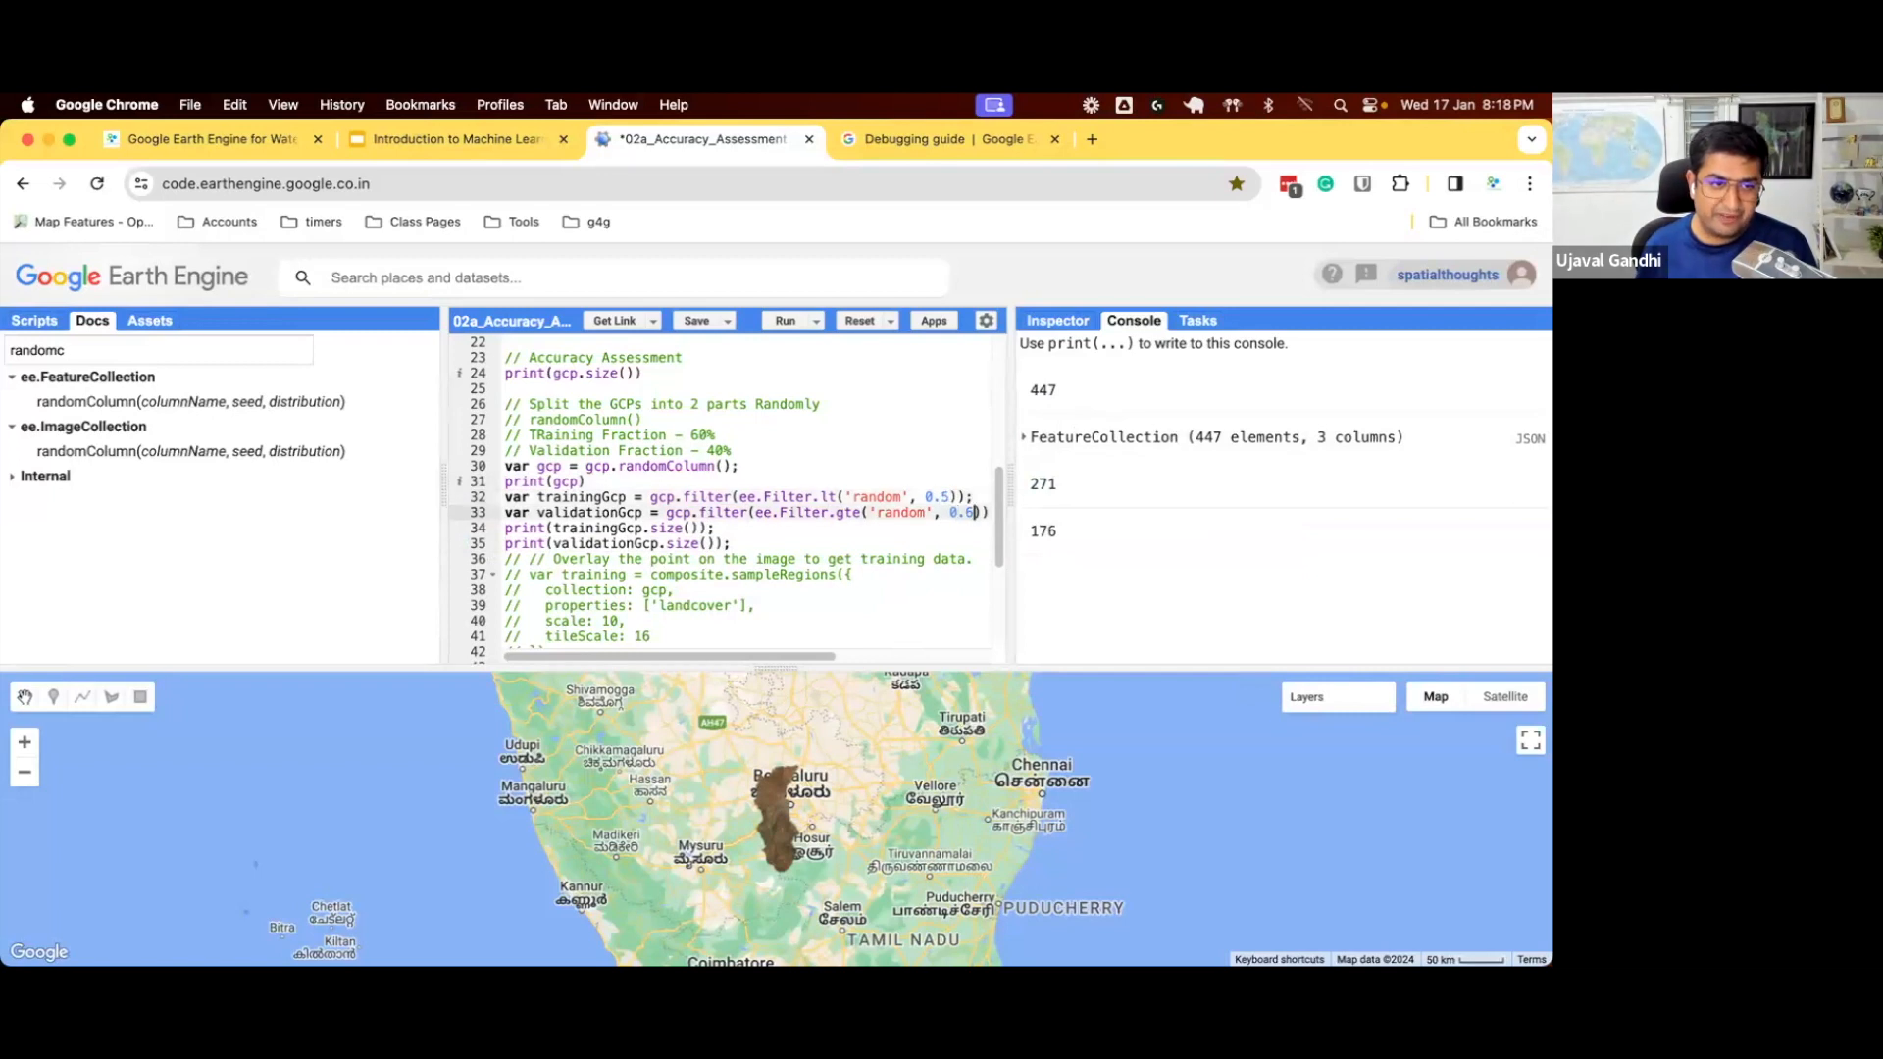
text(5)
click(964, 498)
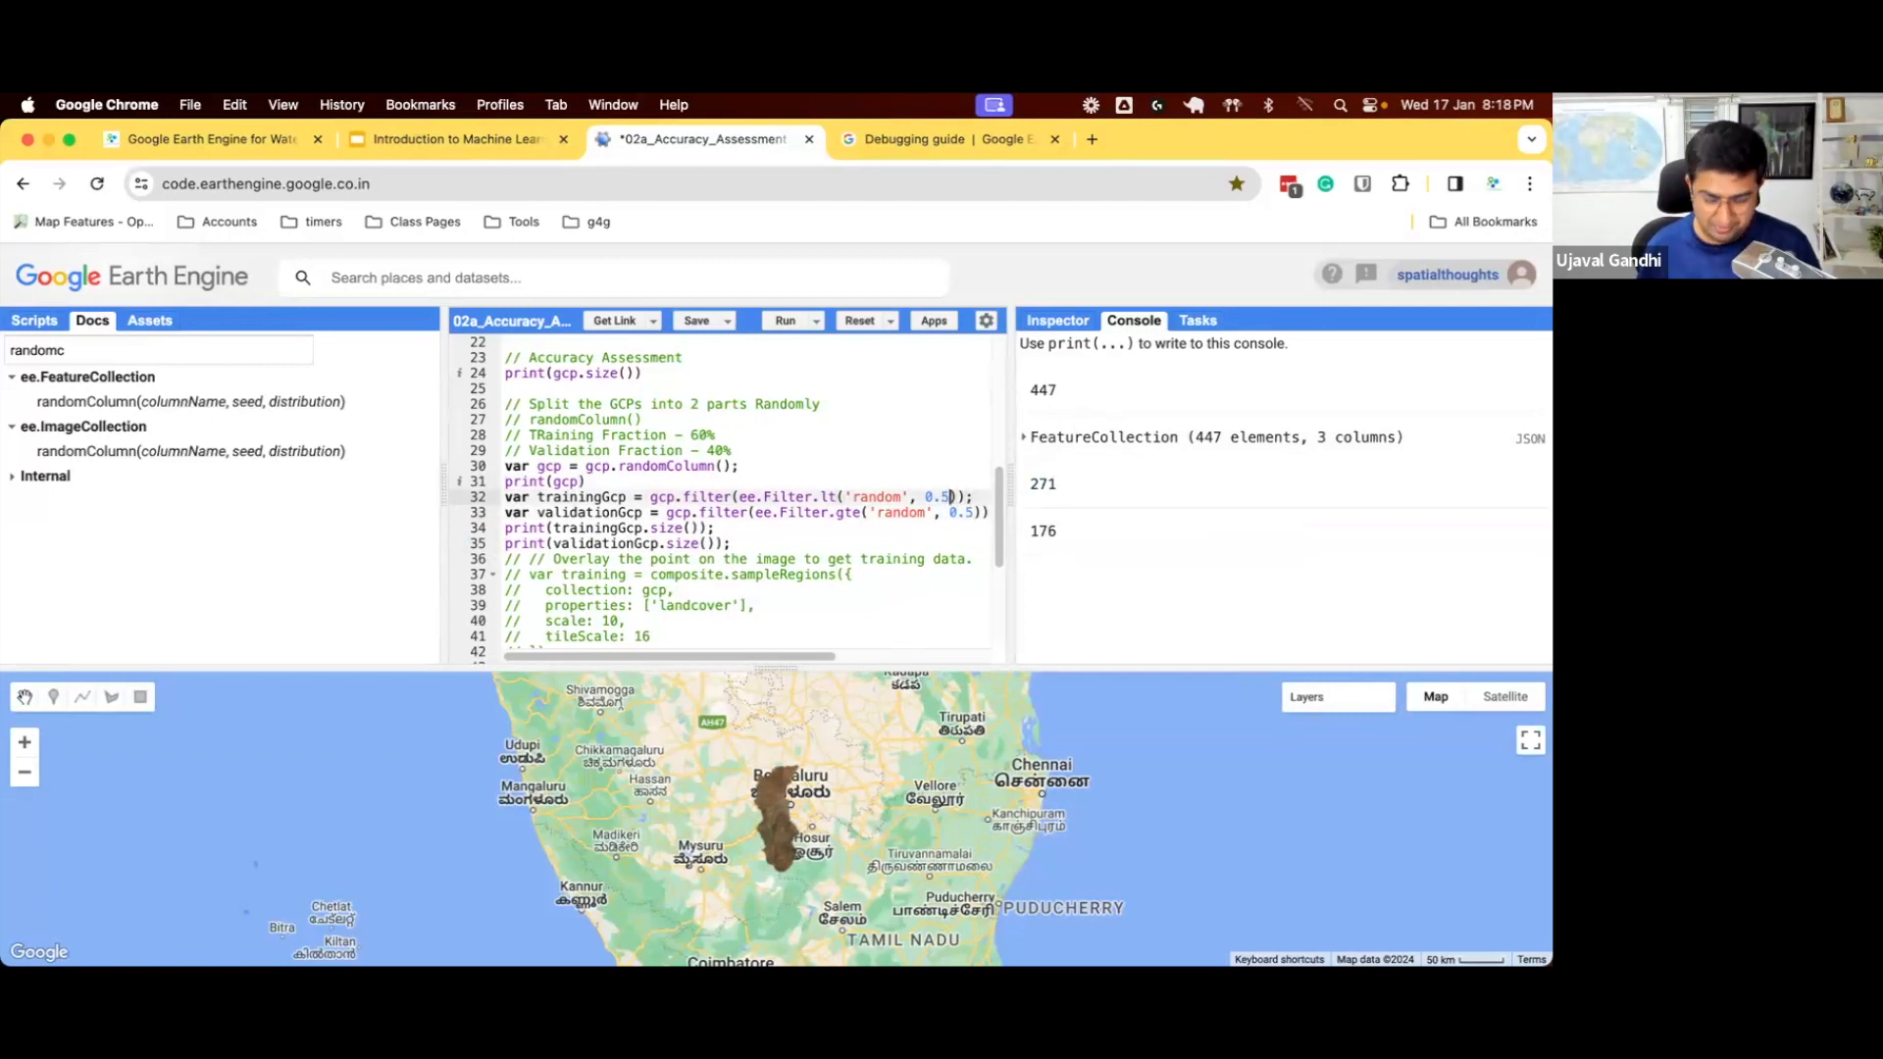
text(7)
double_click(957, 512)
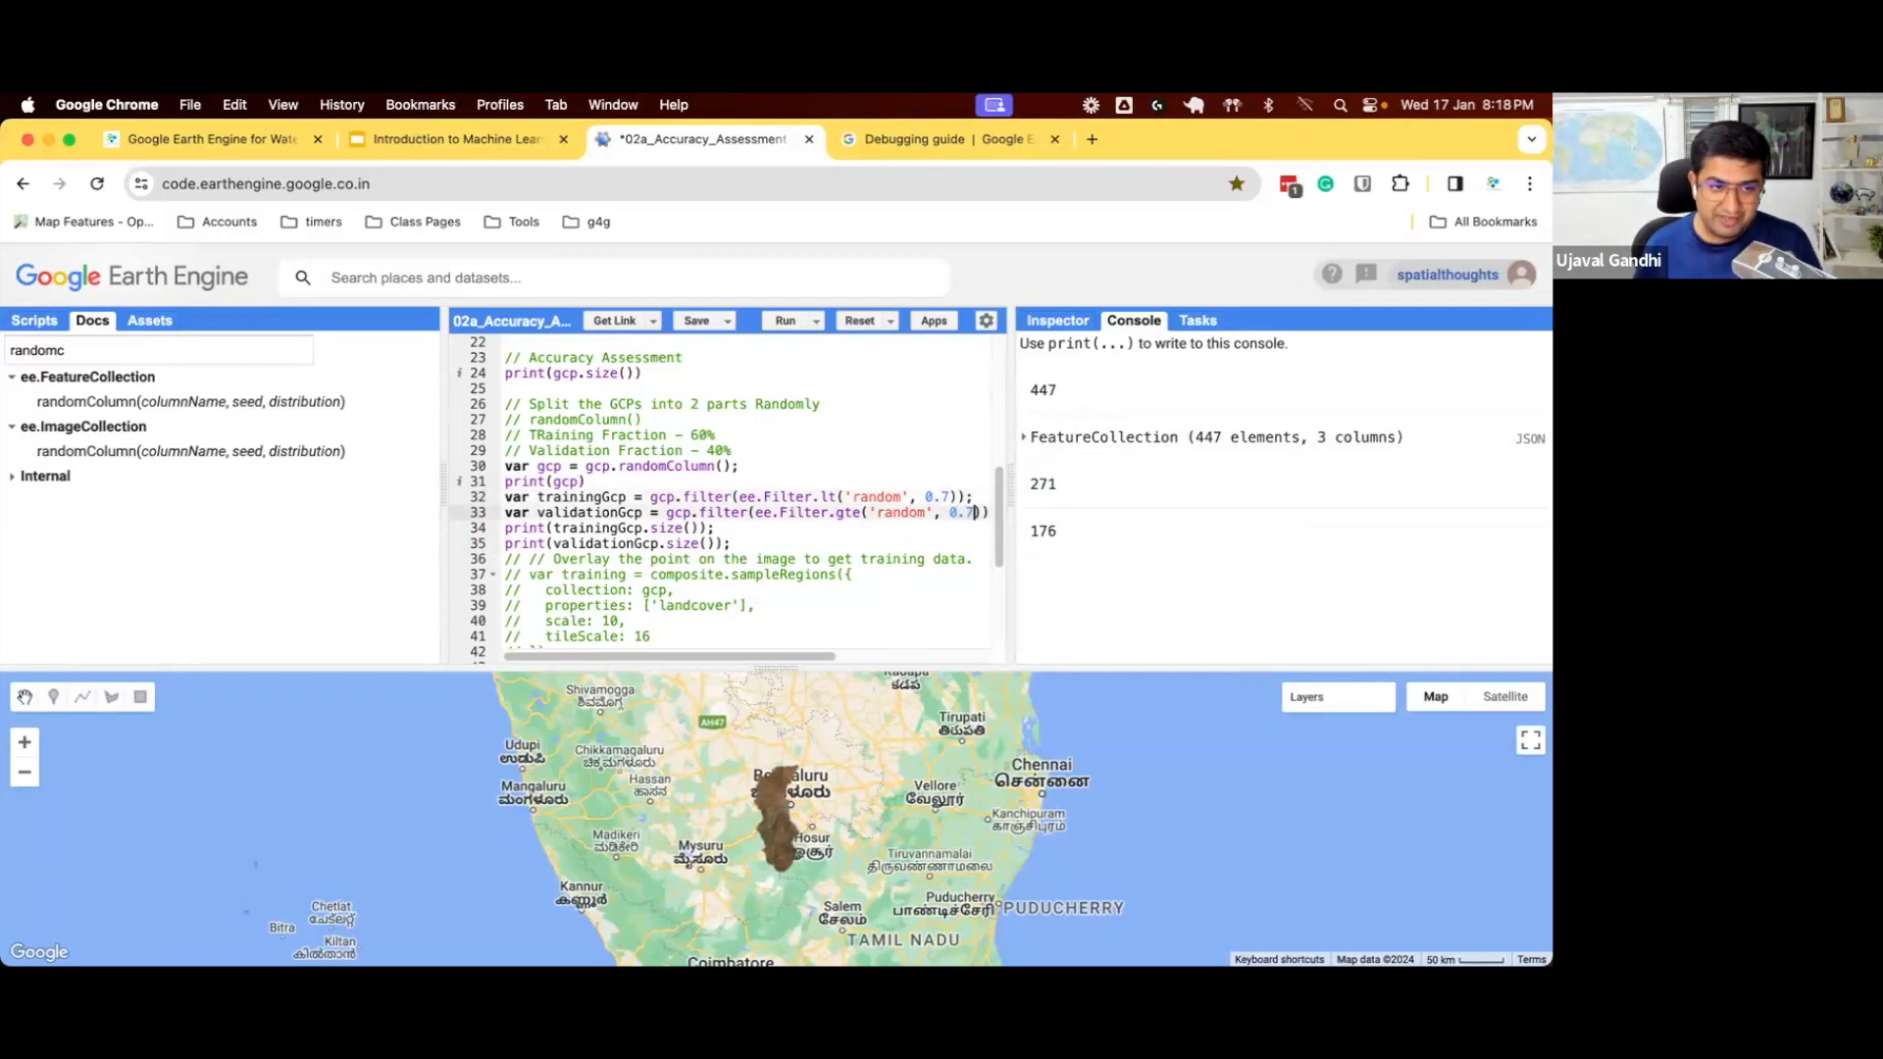
text(7)
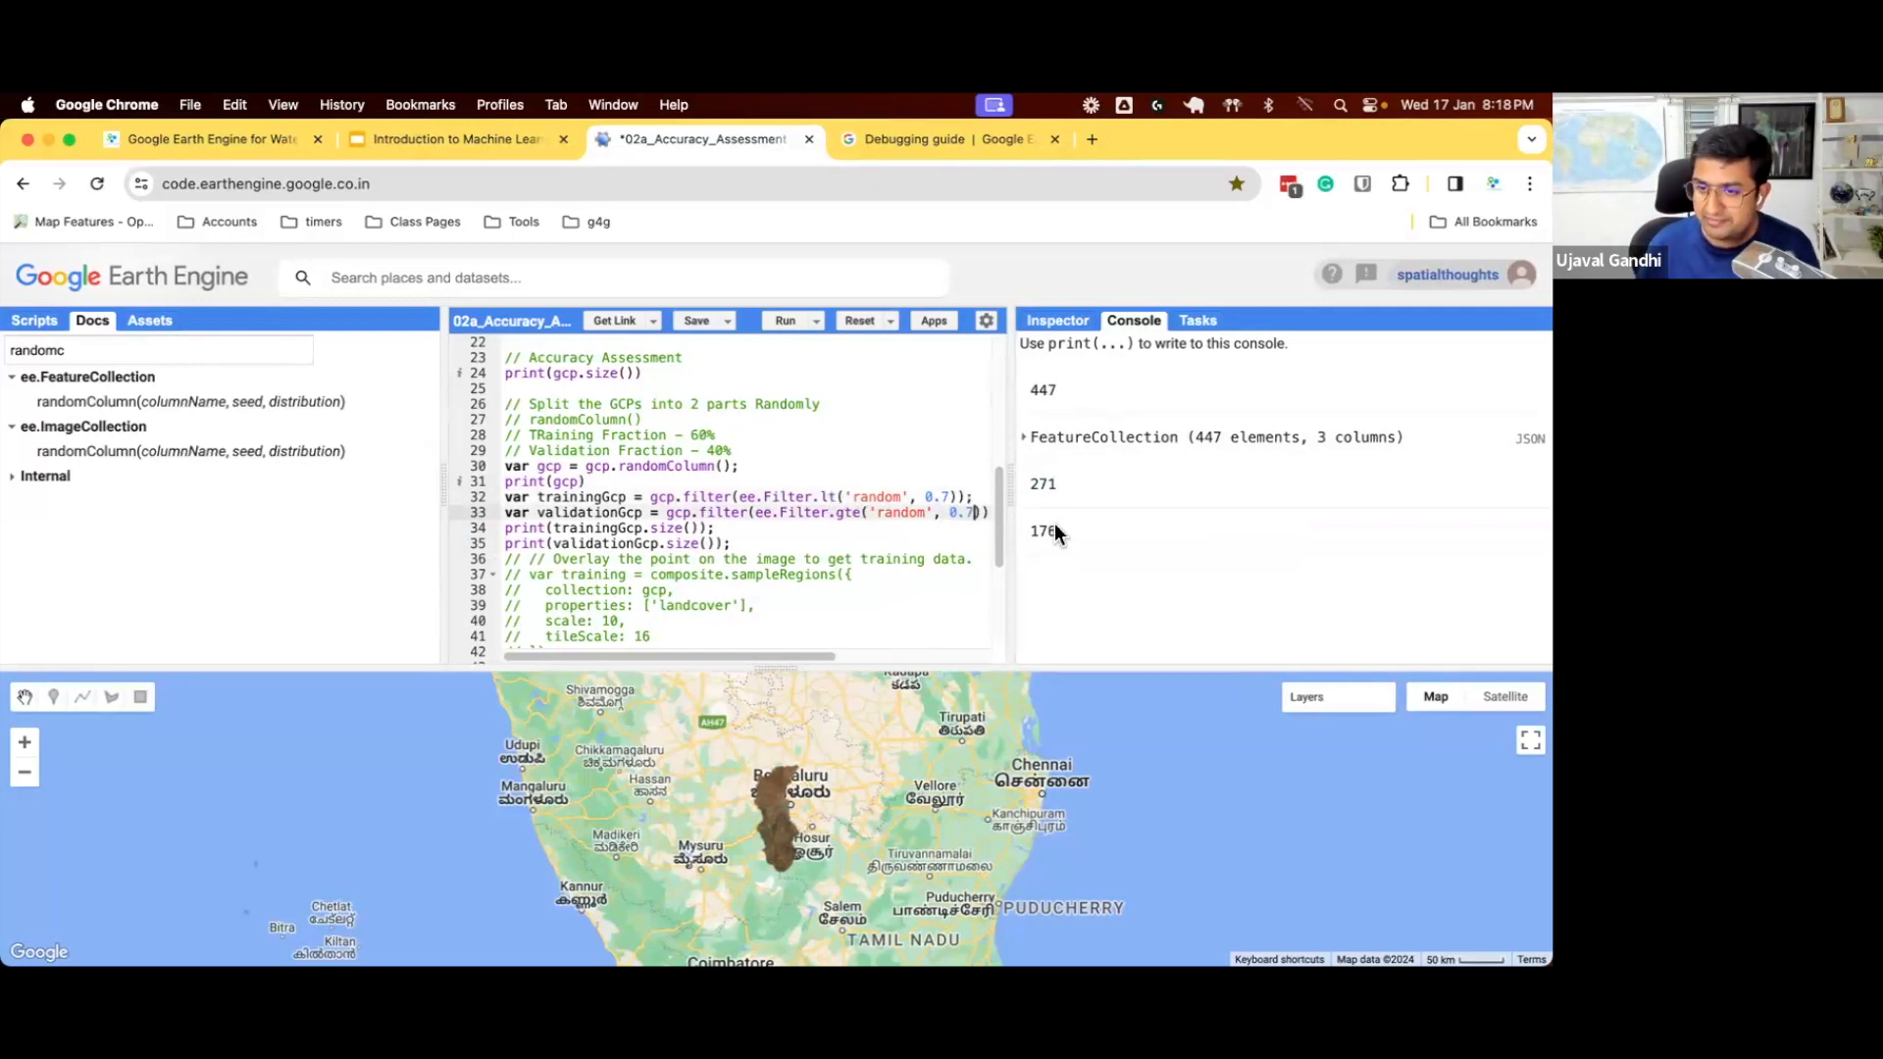
key(ctrl+Return)
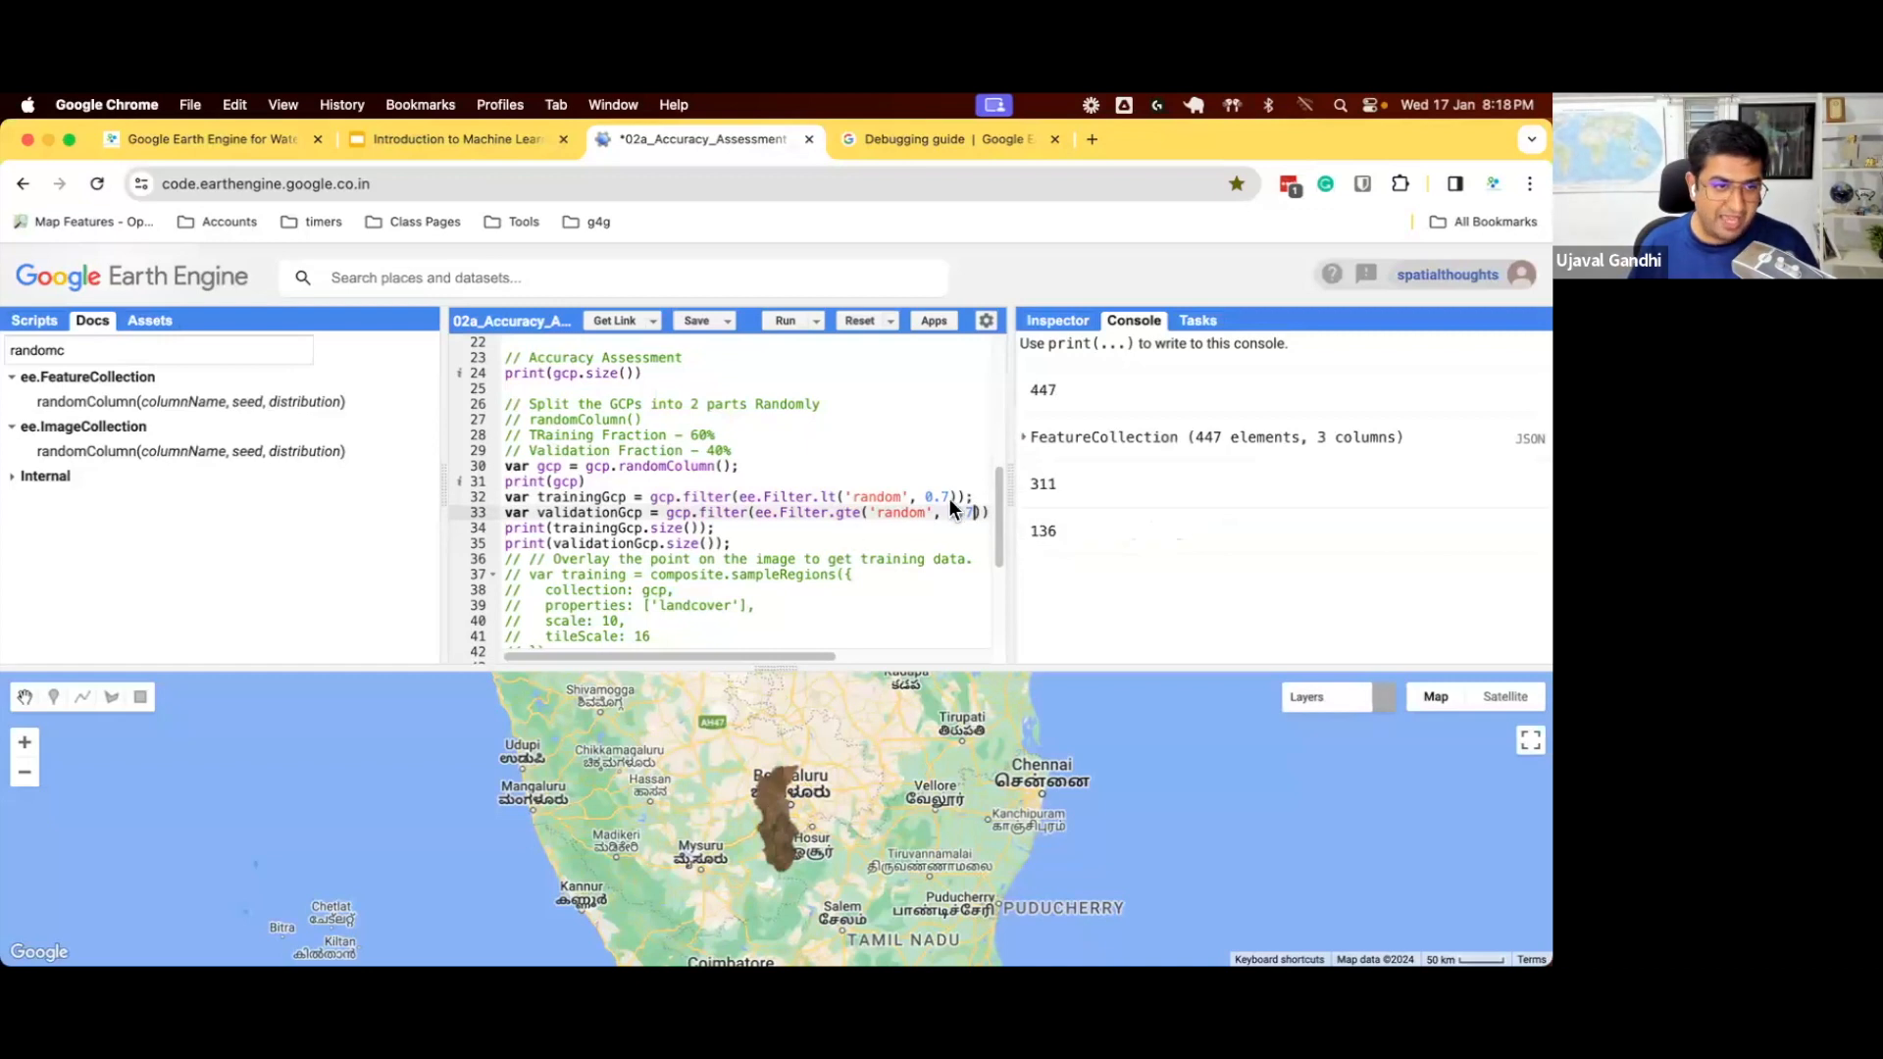
- Set both filter thresholds back to 0.6
click(948, 494)
key(BackSpace)
text(6)
key(BackSpace)
text(6)
- Replace collection: gcp with trainingGcp in sampleRegions and re-run the classification
click(658, 557)
drag(657, 558, 743, 713)
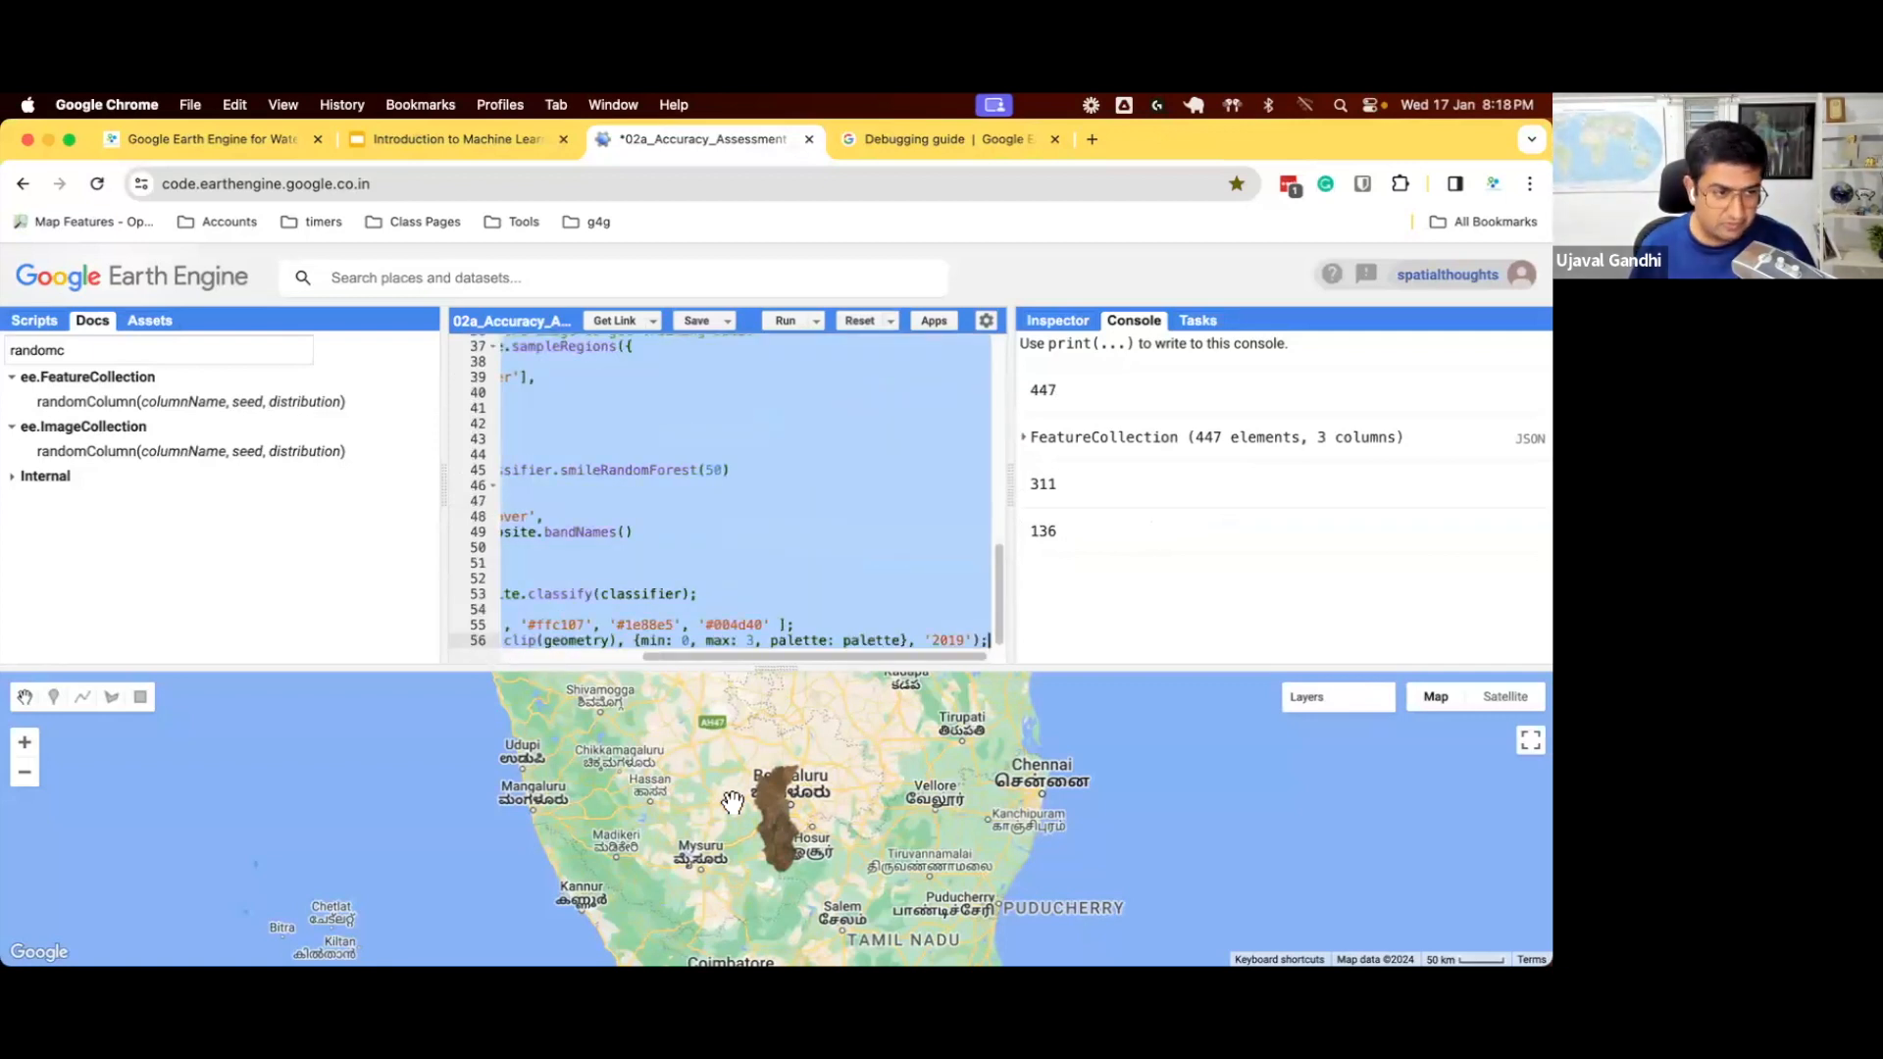
scroll(626, 661, left, 3)
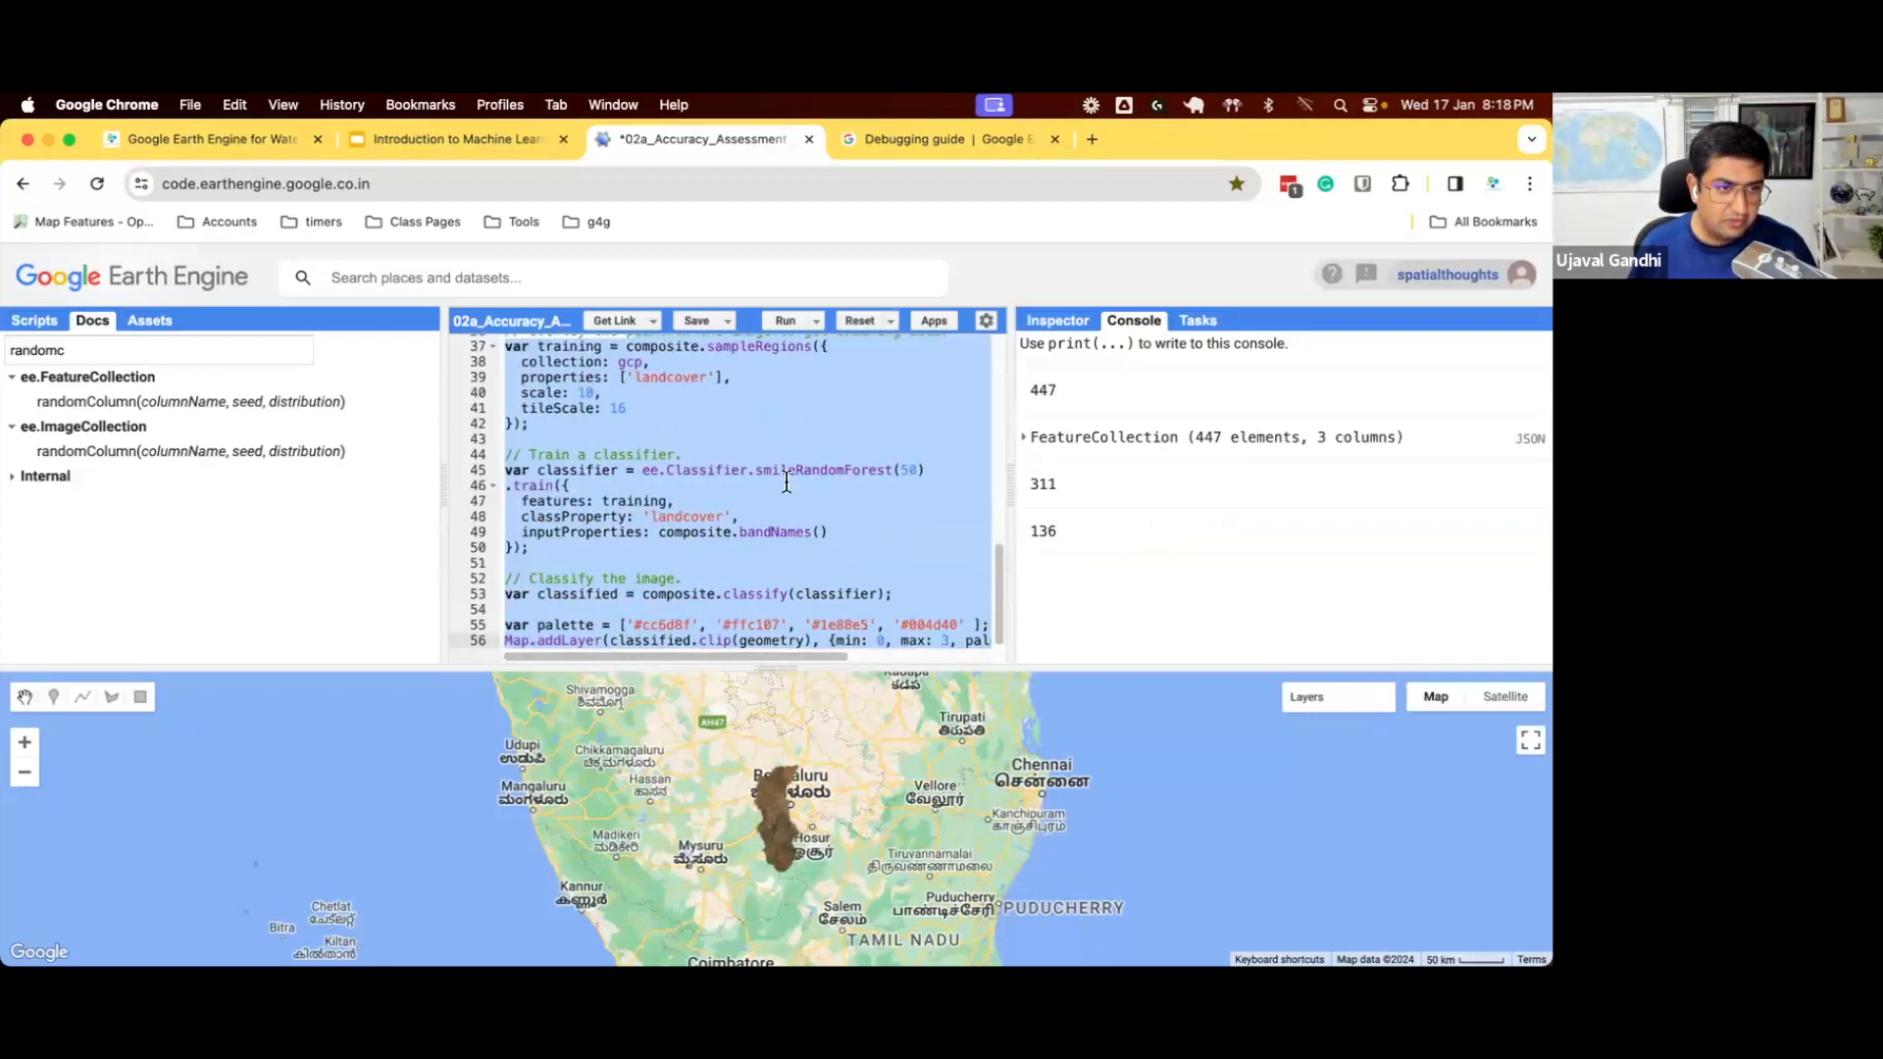
scroll(788, 482, up, 10)
drag(1000, 405, 1003, 678)
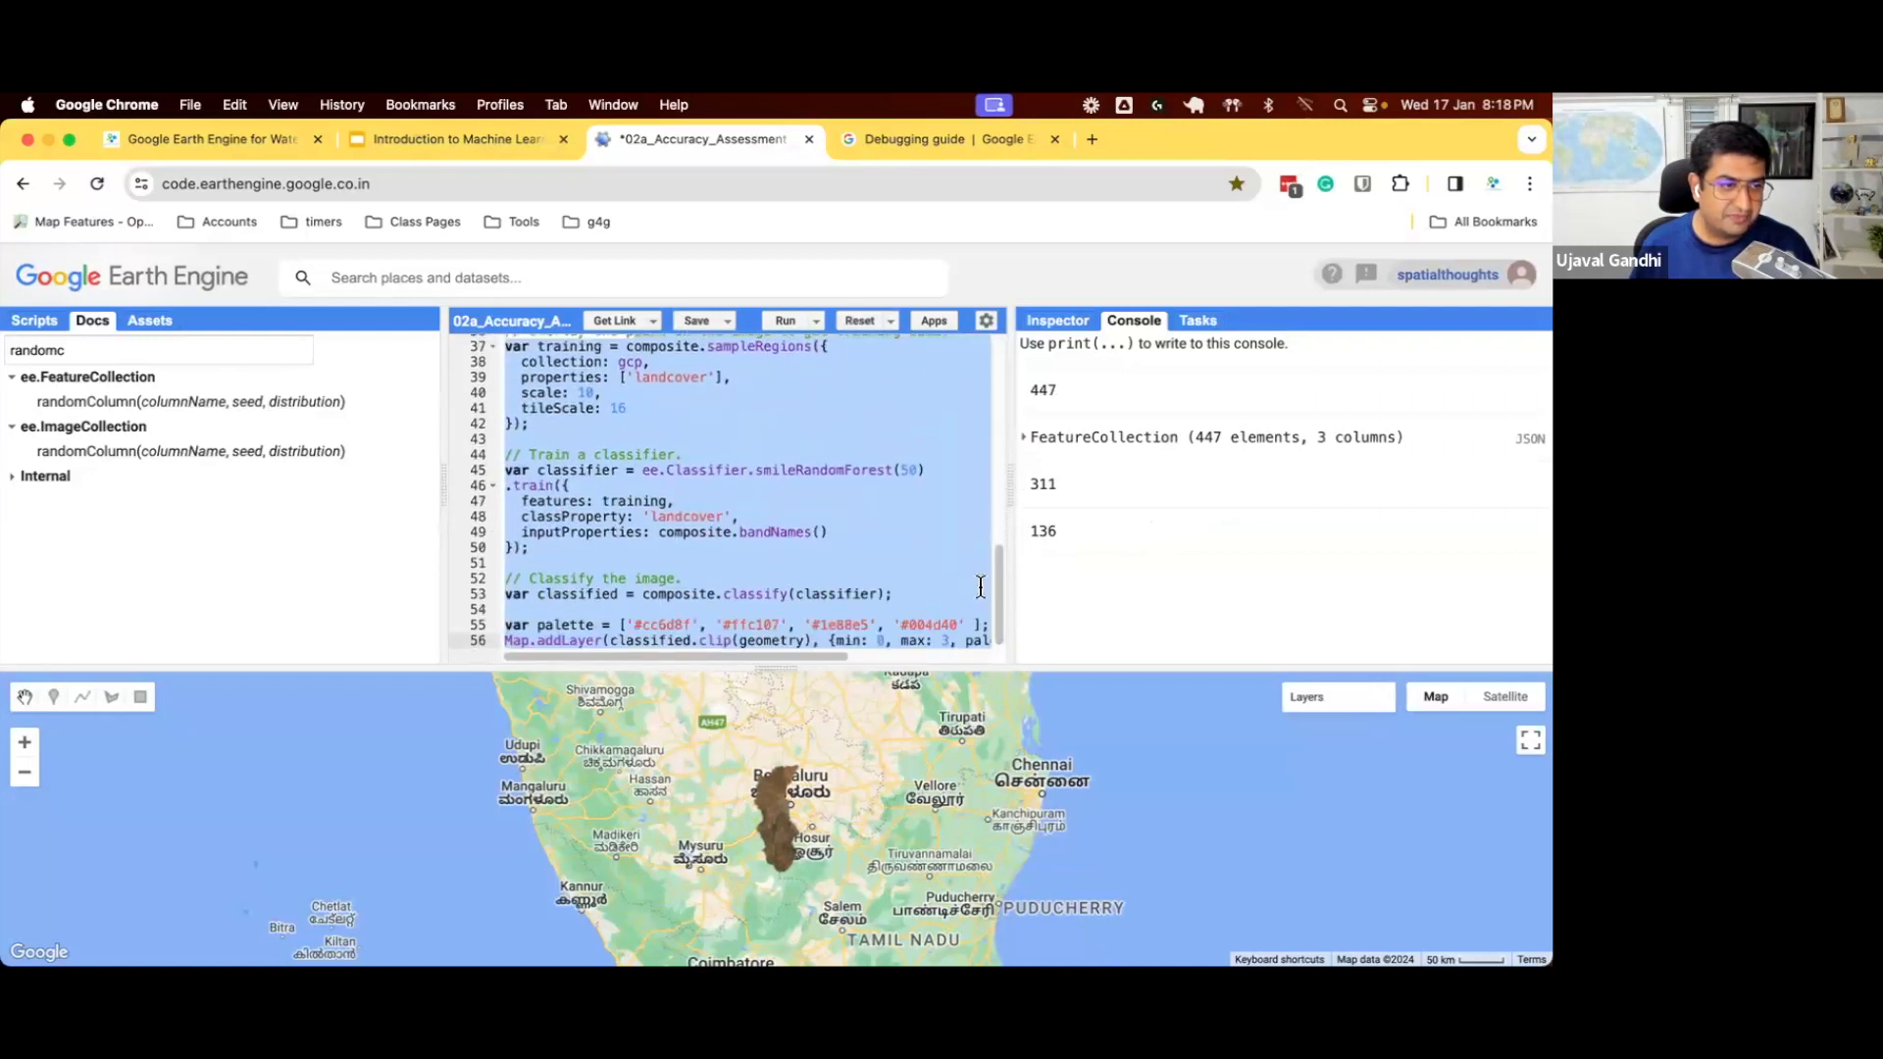
drag(994, 585, 992, 525)
click(721, 566)
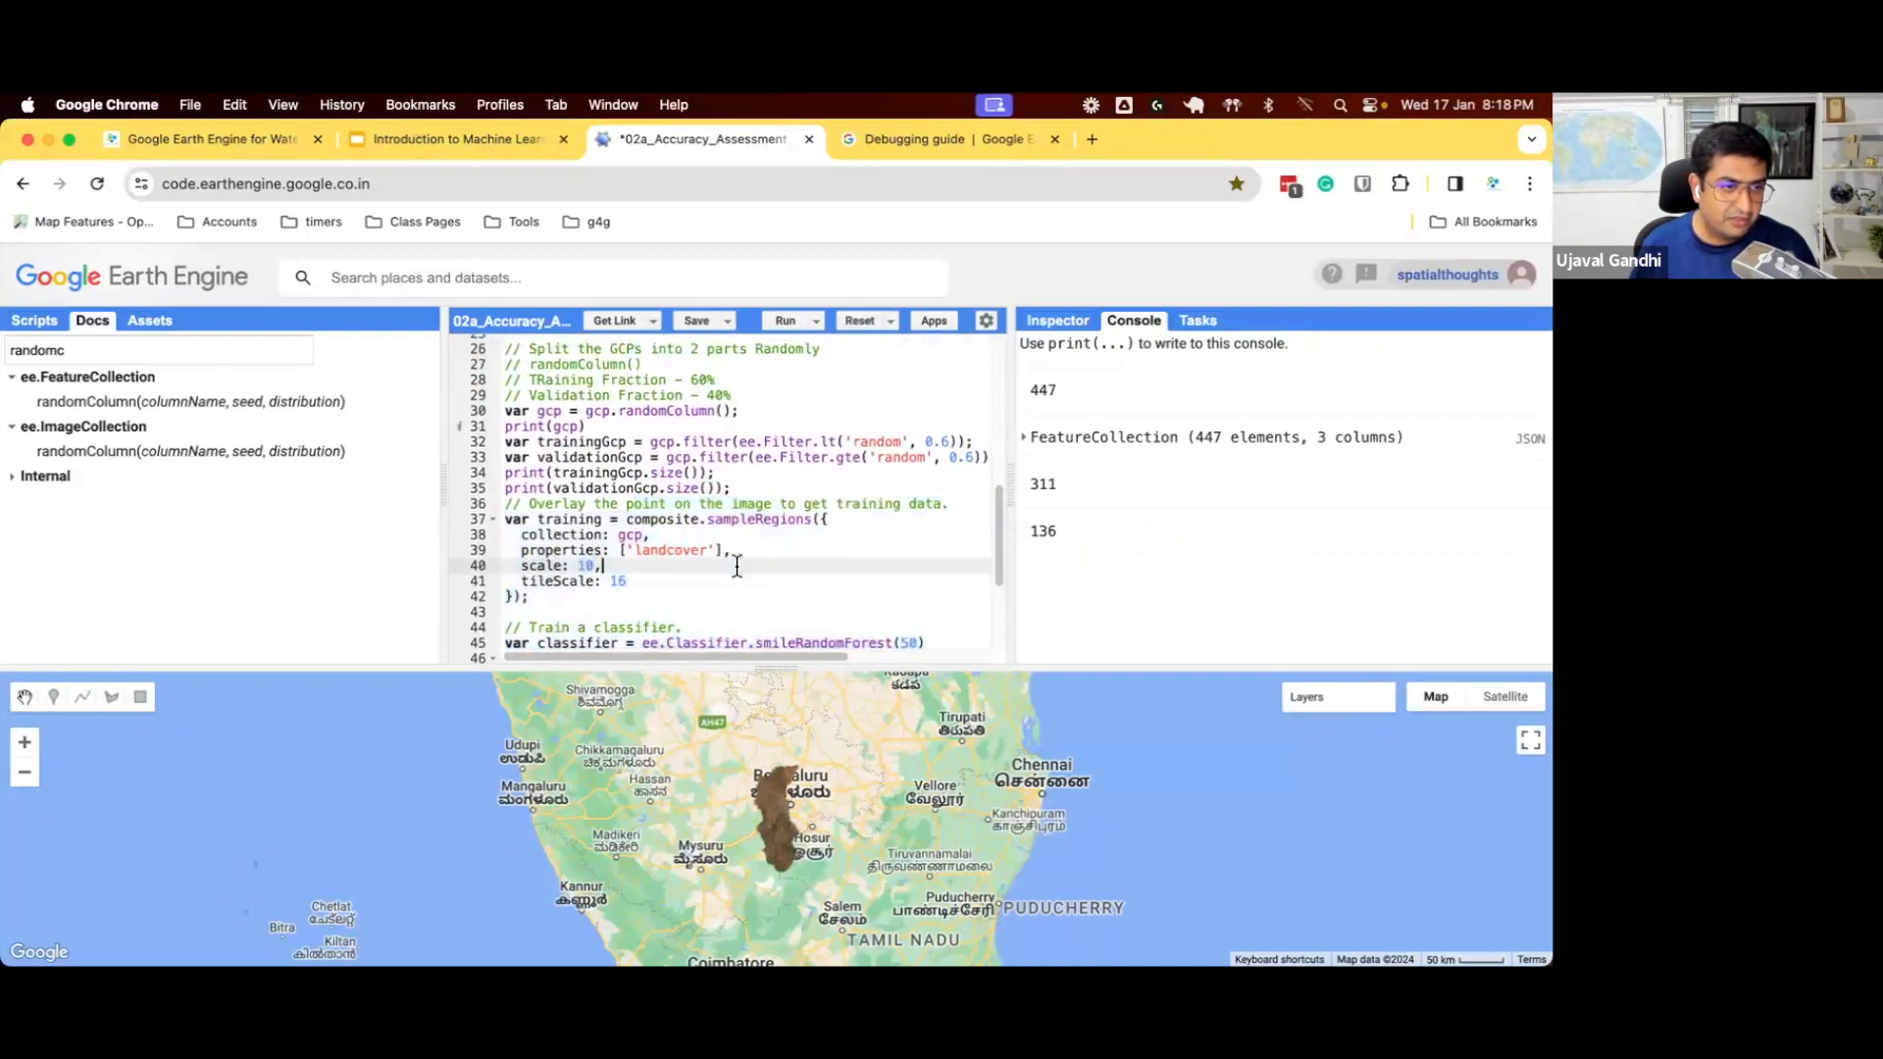
double_click(633, 535)
text(training,Gcp)
key(ctrl+Return)
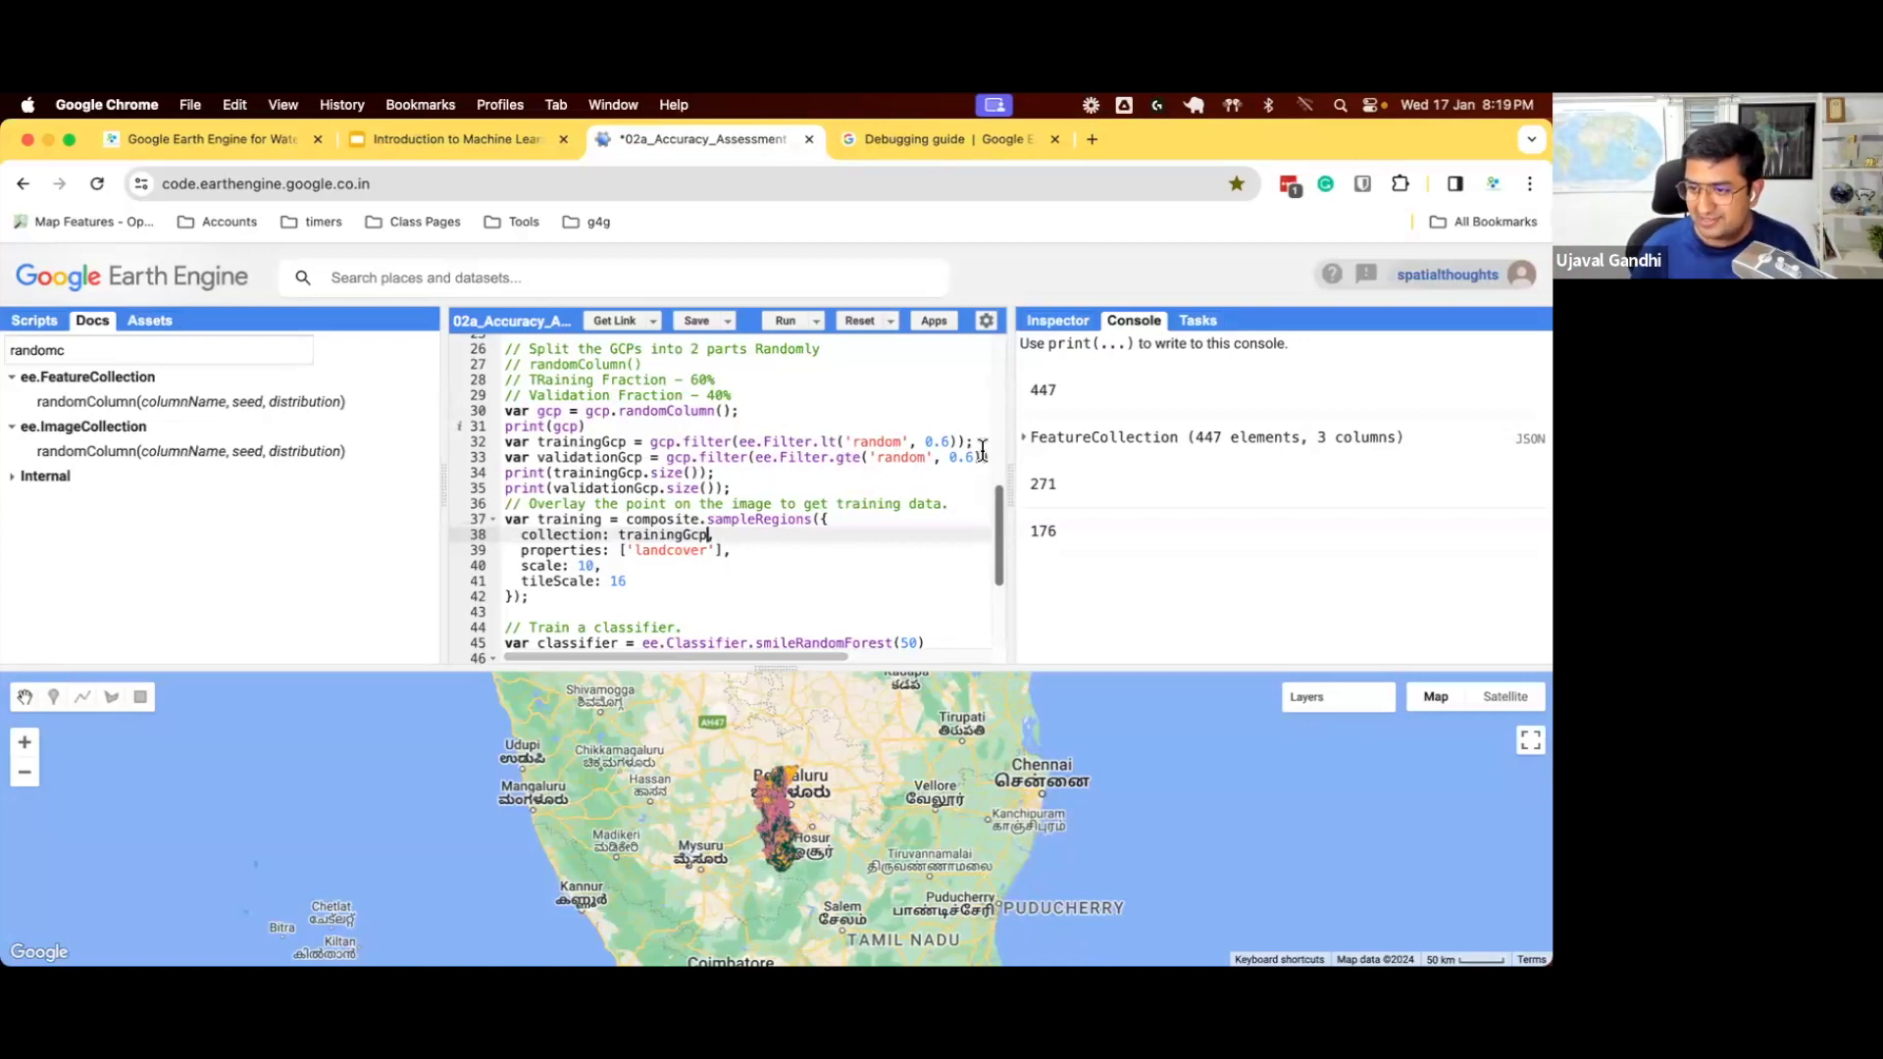
scroll(982, 448, down, 4)
- Add lines at the end of the script printing validationGcp and run it
drag(1009, 614, 1052, 619)
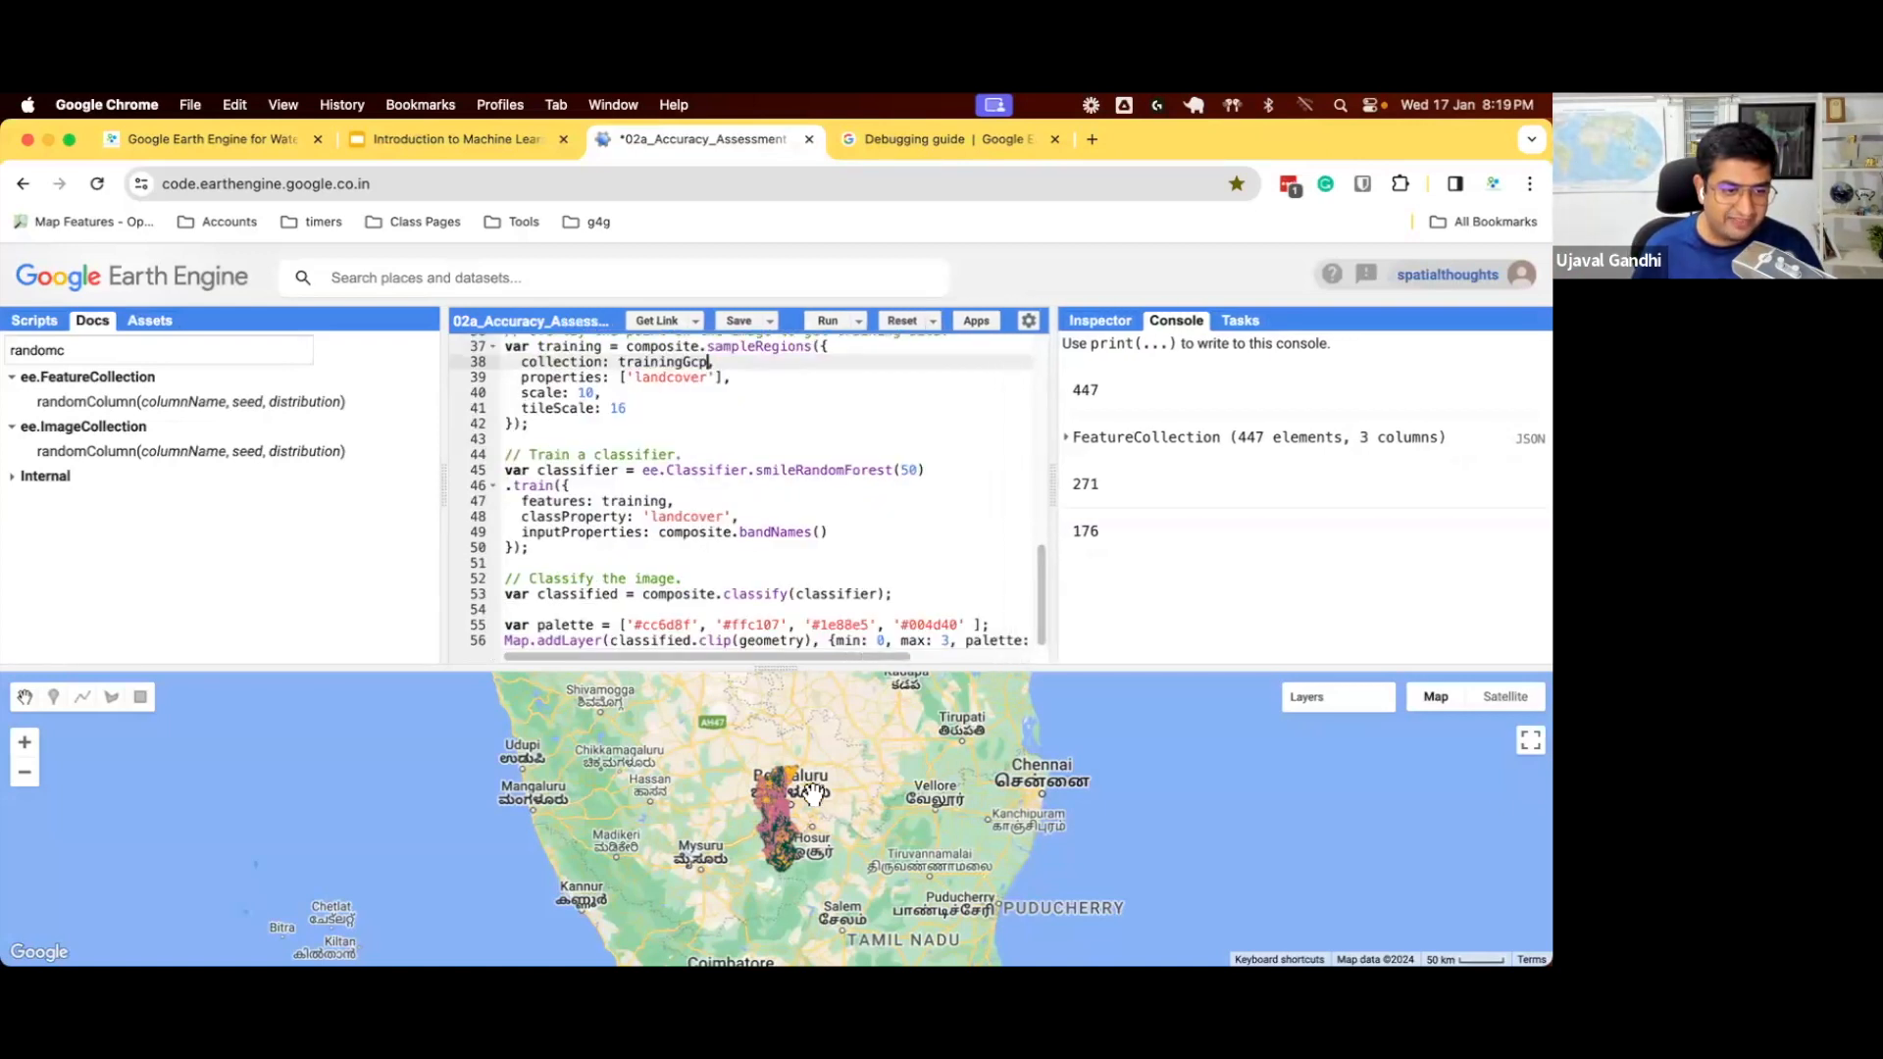
click(979, 642)
key(Return)
key(Return)
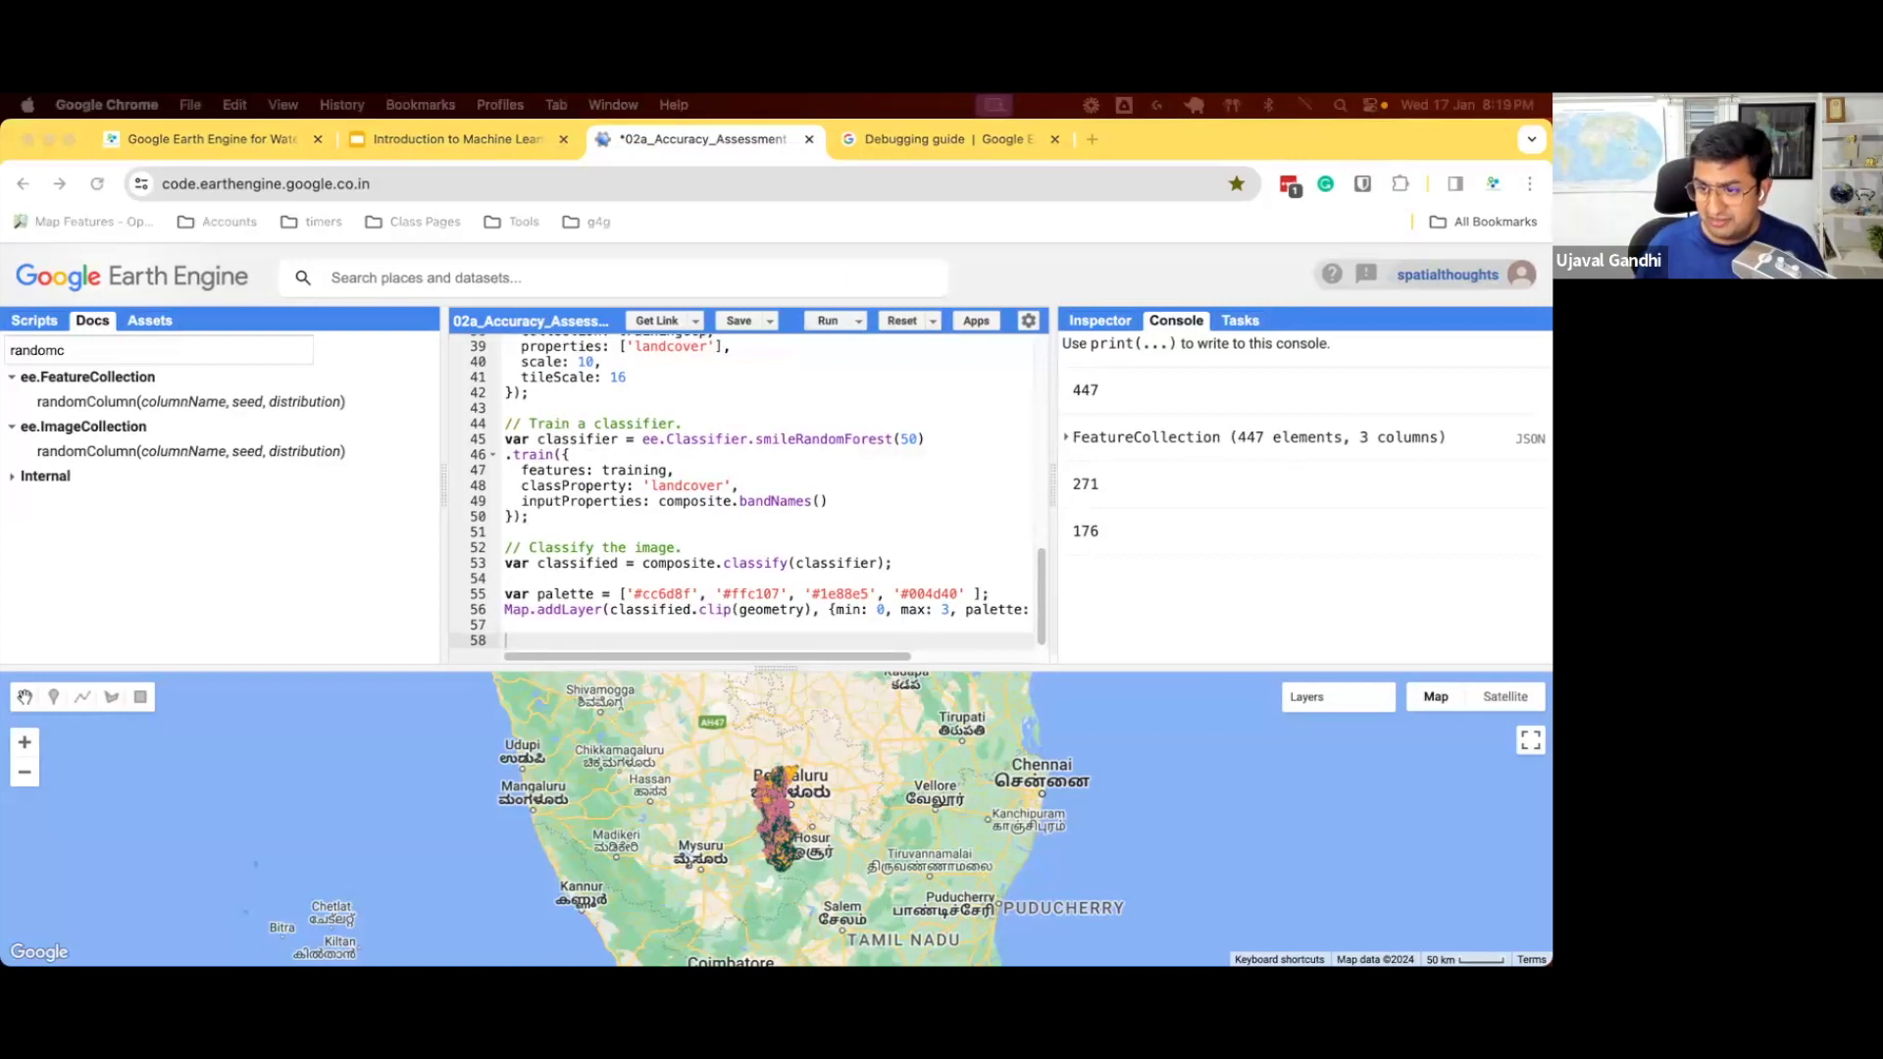
click(778, 645)
text(print(validationGcp)
key(ctrl+Return)
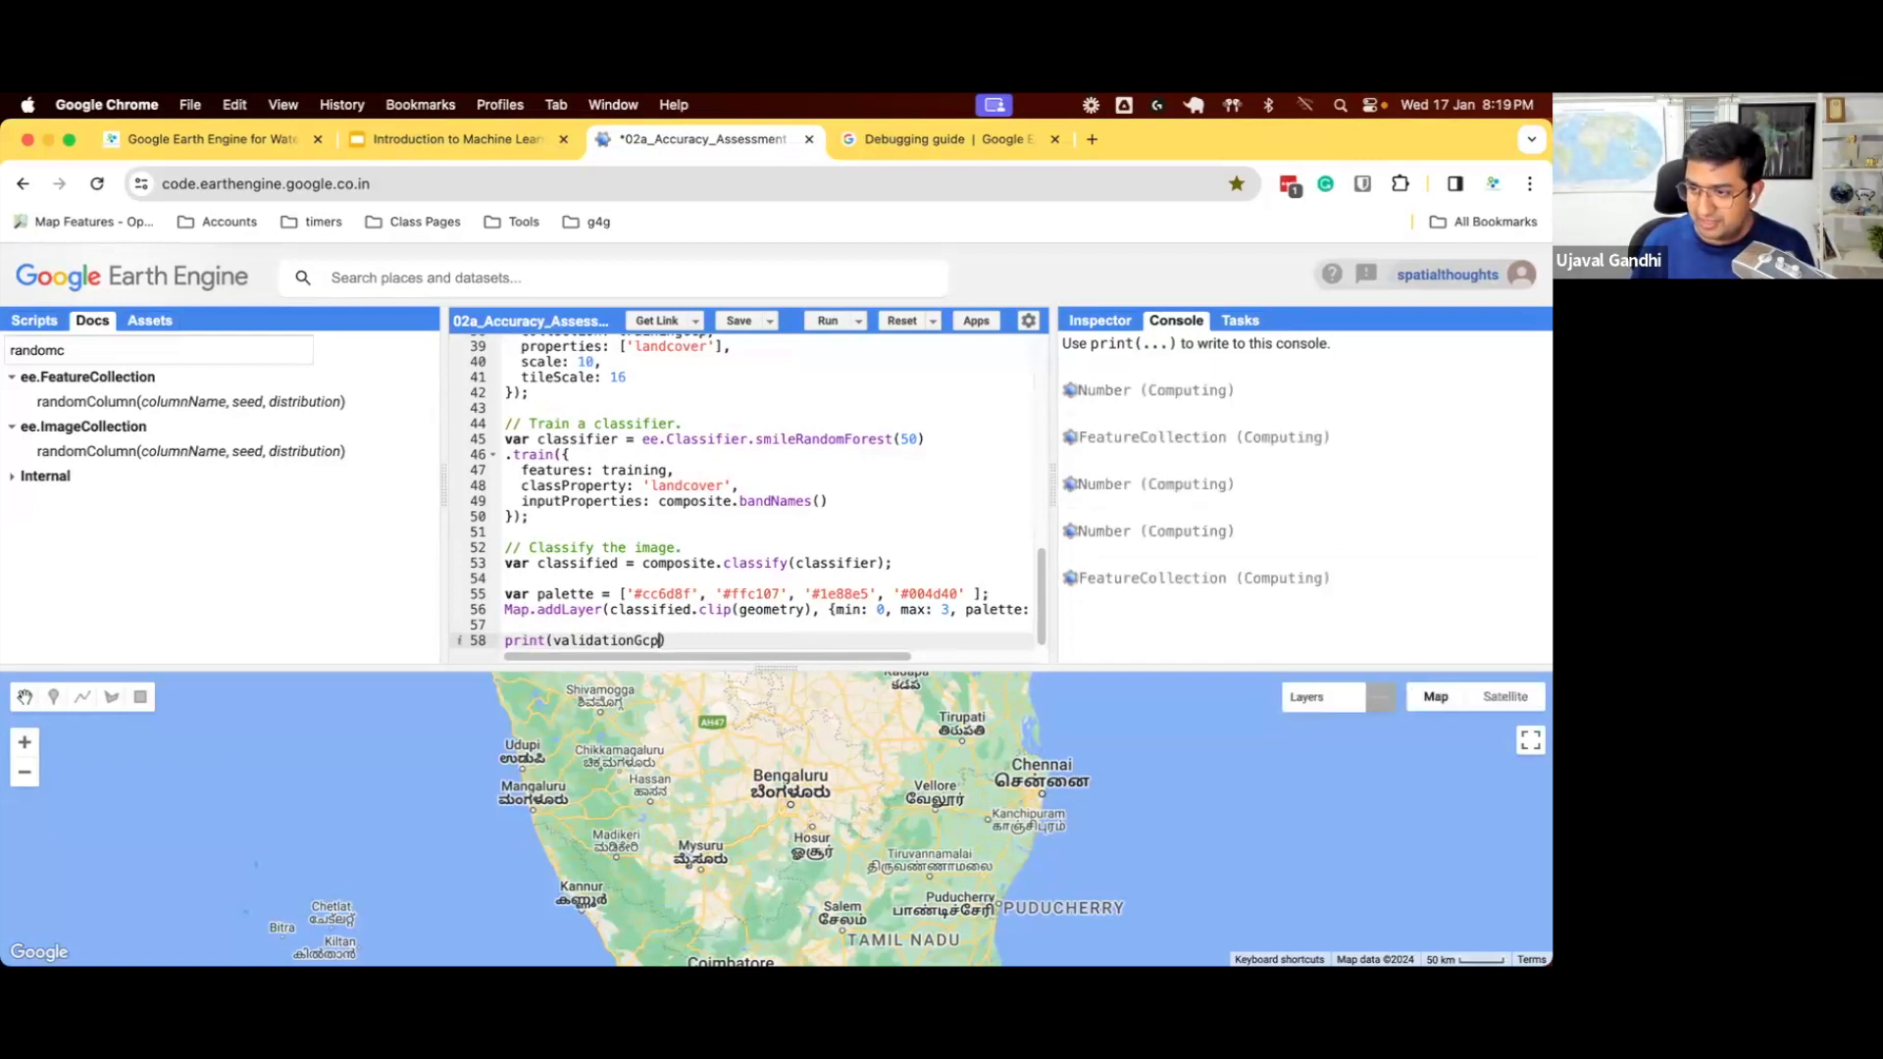
- Expand validation features 49 and 44 to view their landcover and random values, then select 'classified' on line 56
click(1300, 575)
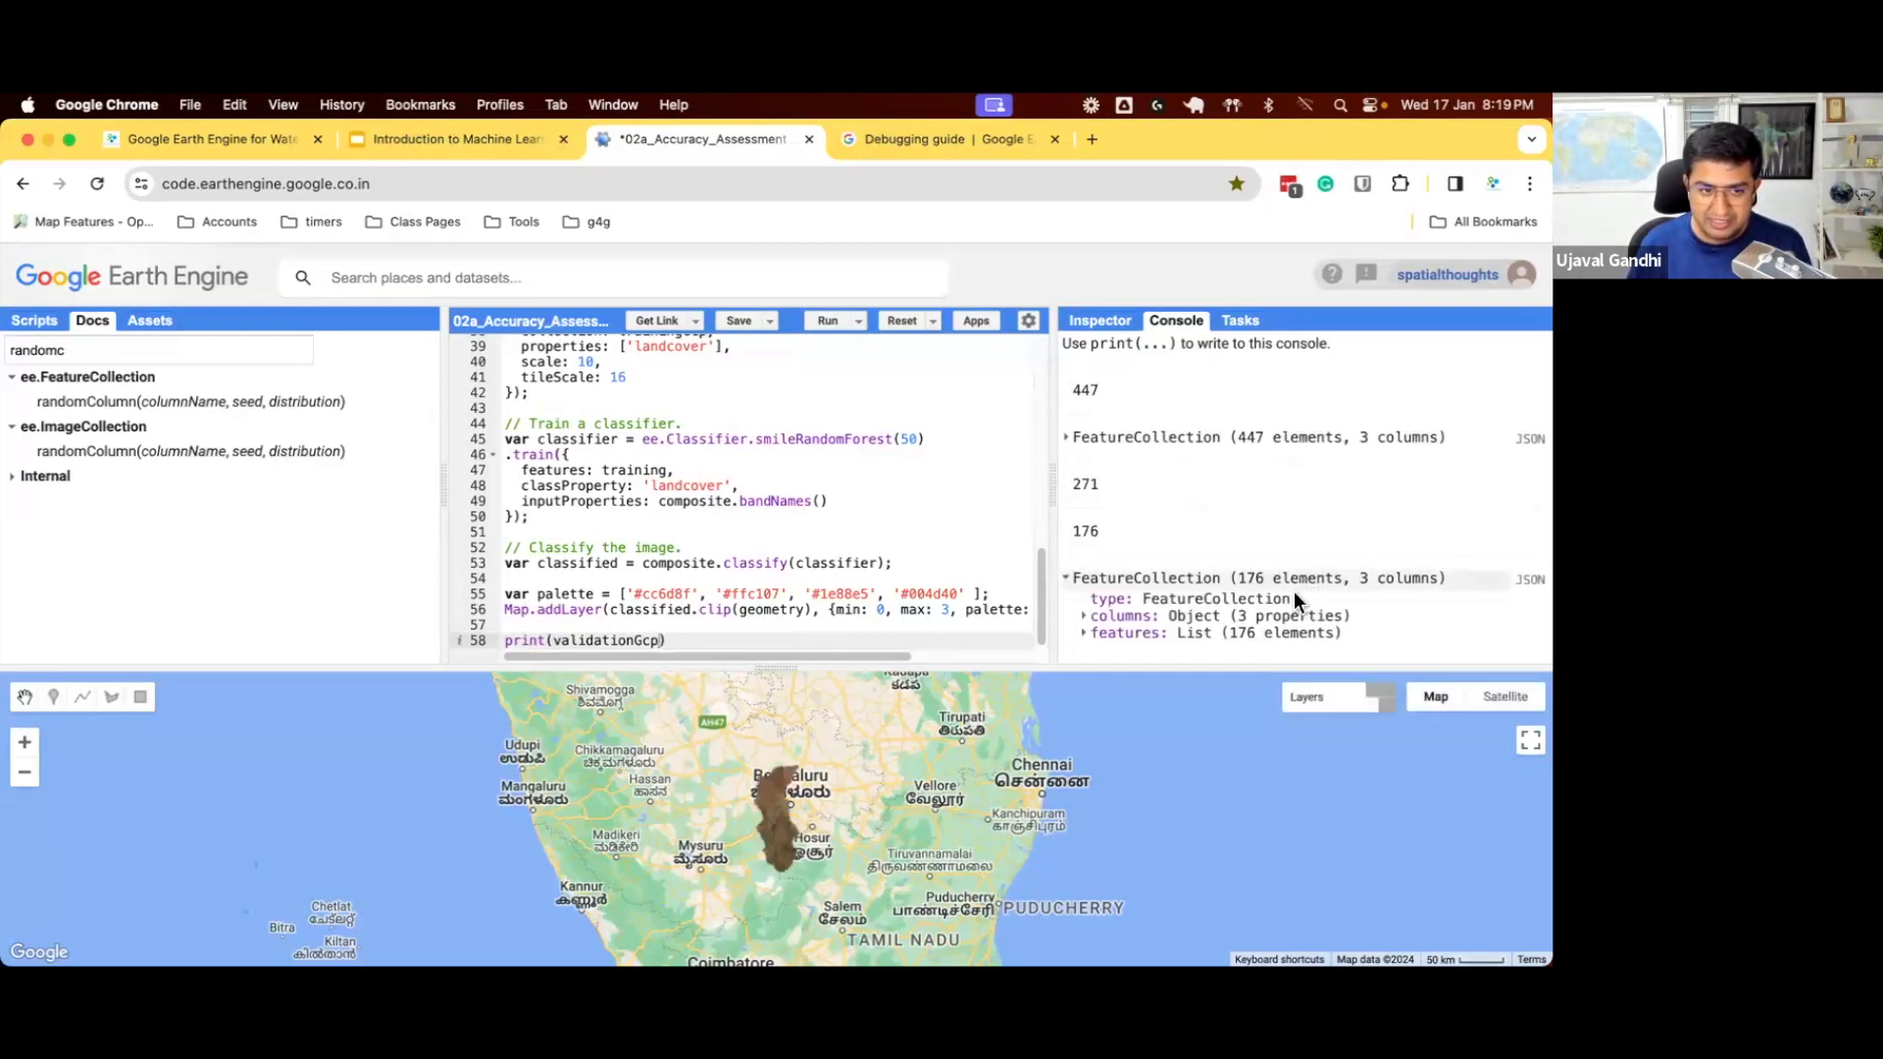
click(1278, 629)
scroll(1275, 625, down, 5)
scroll(1273, 588, down, 5)
click(1265, 508)
click(1275, 575)
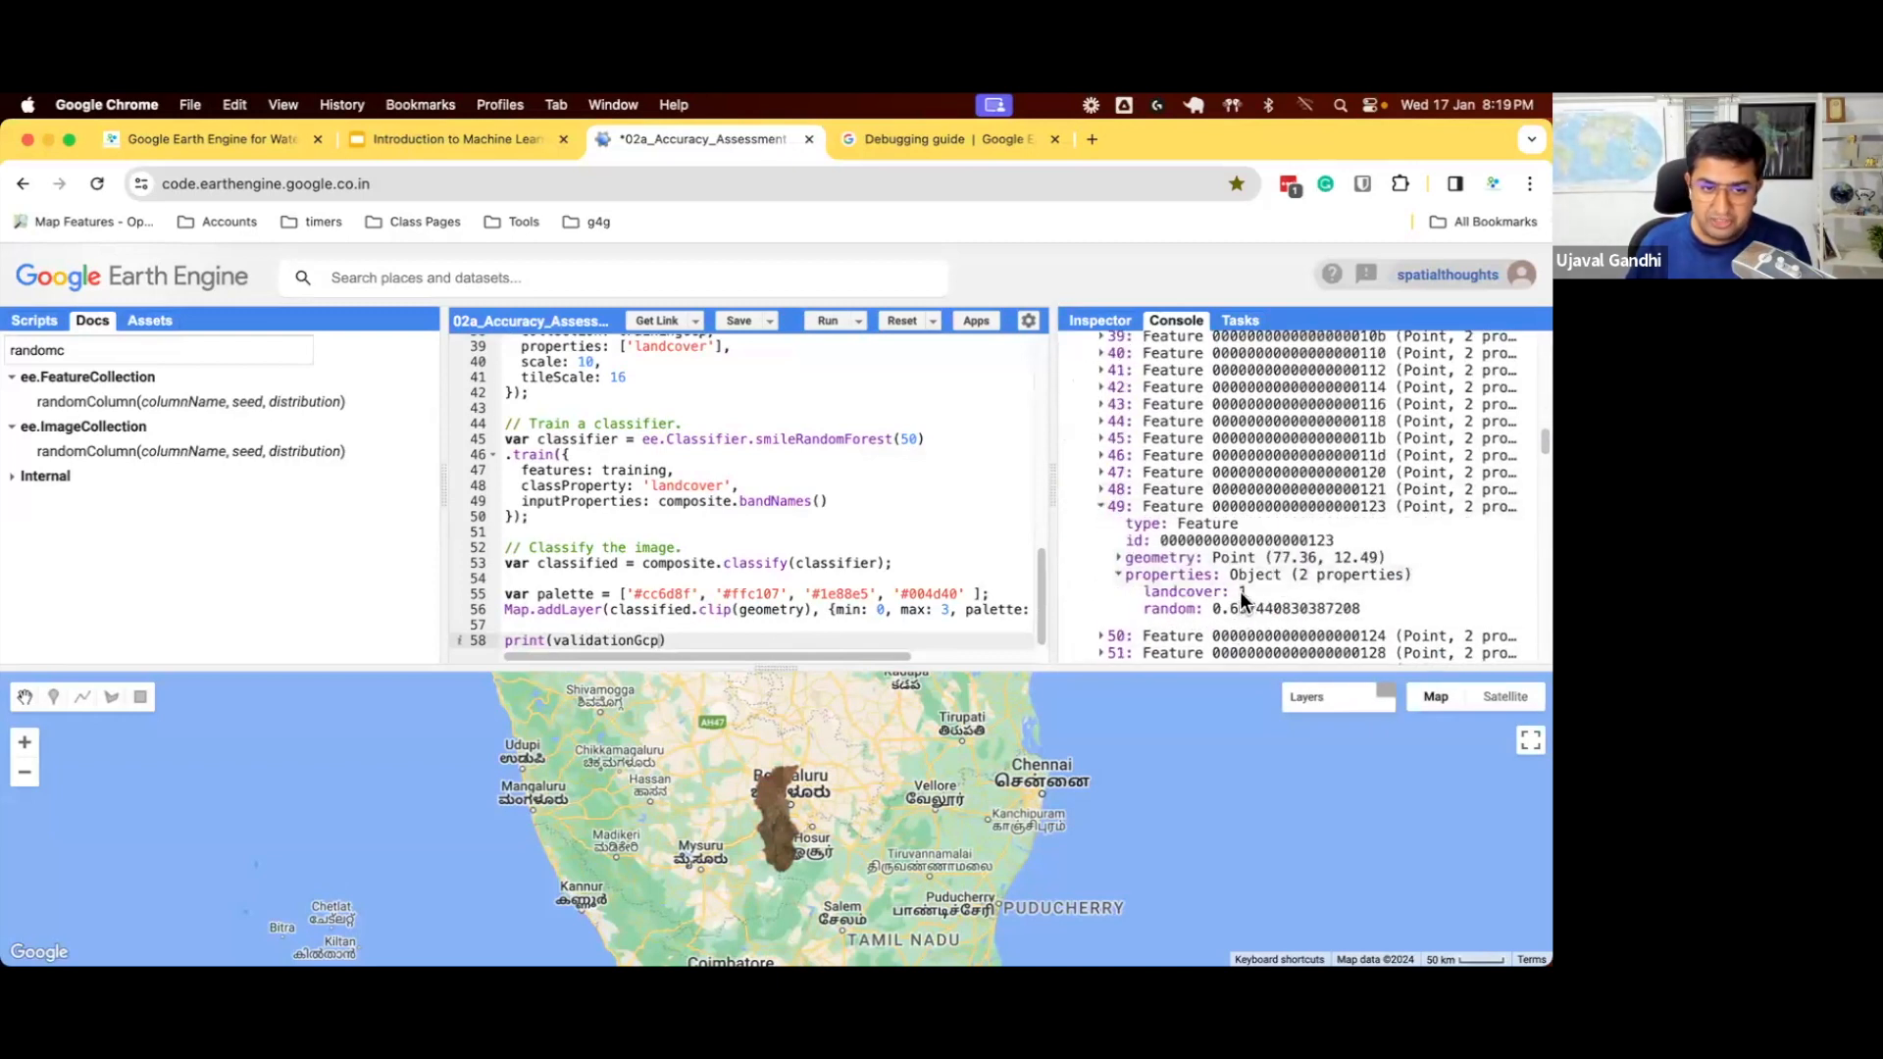
click(1293, 420)
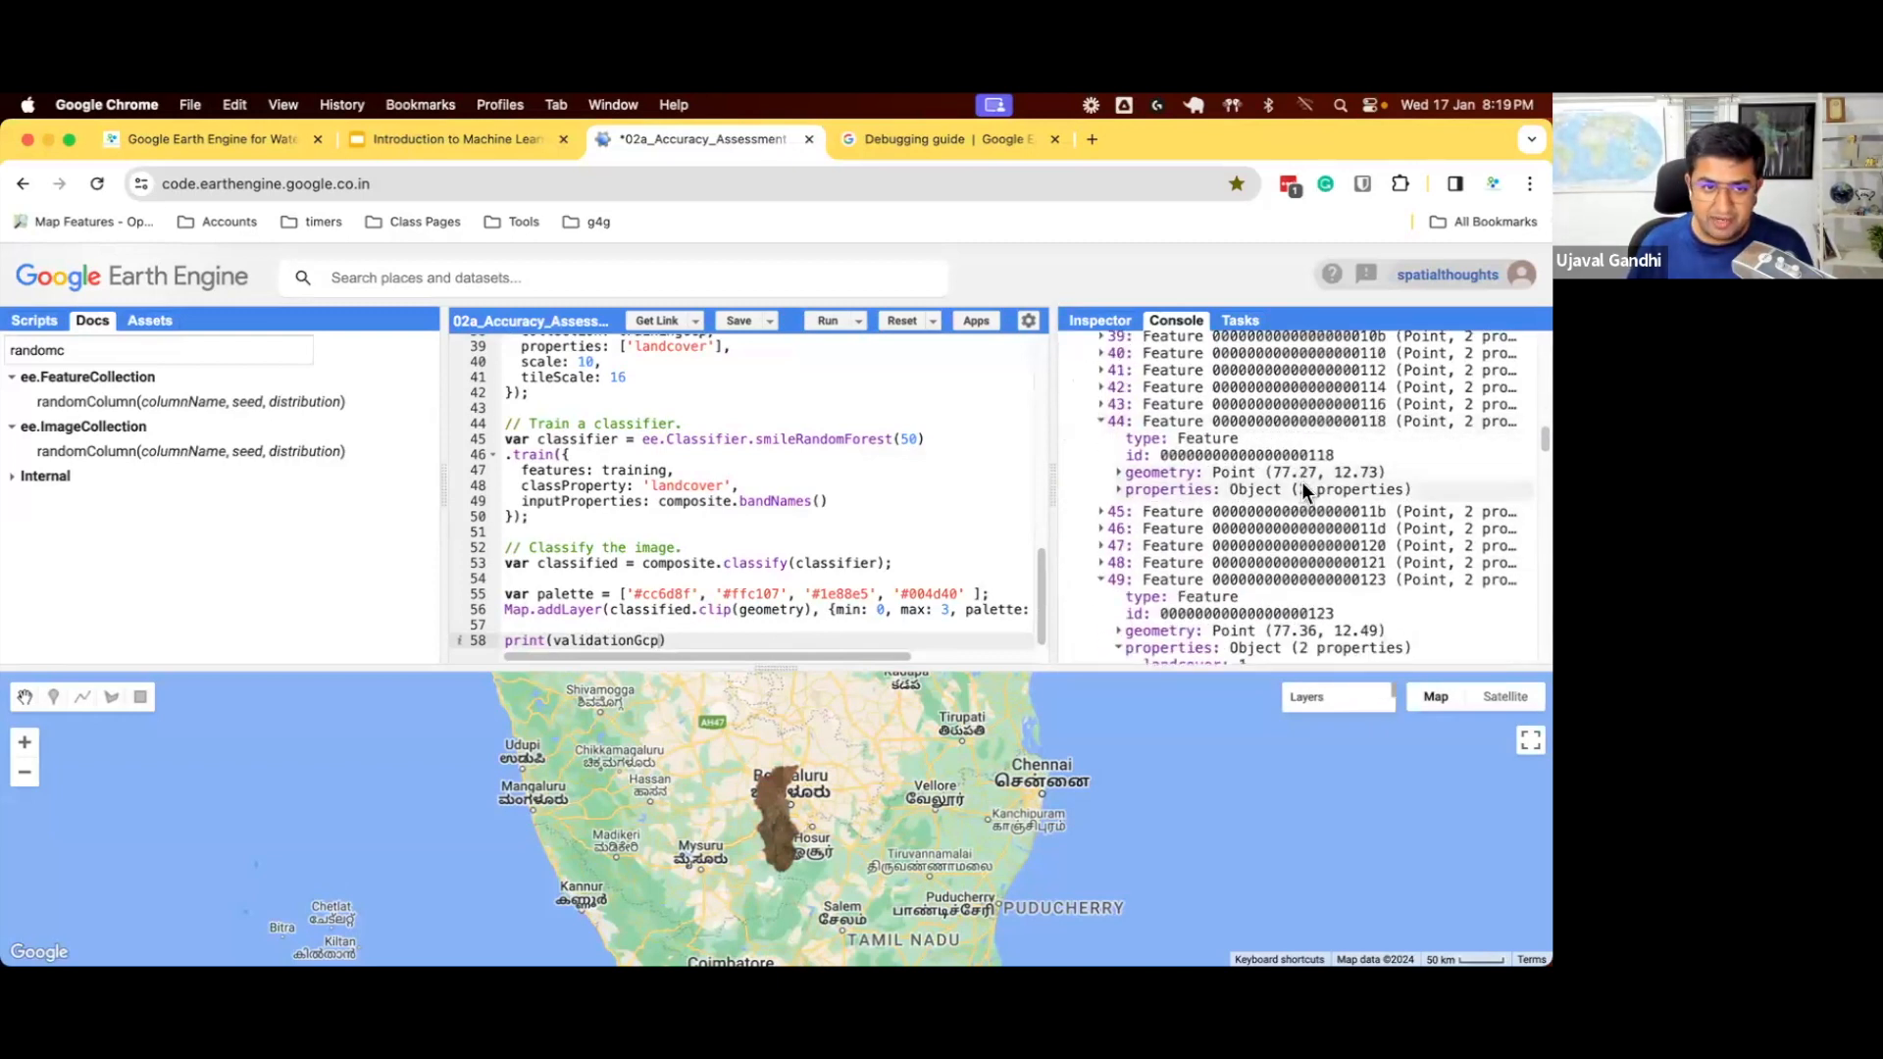
click(1300, 488)
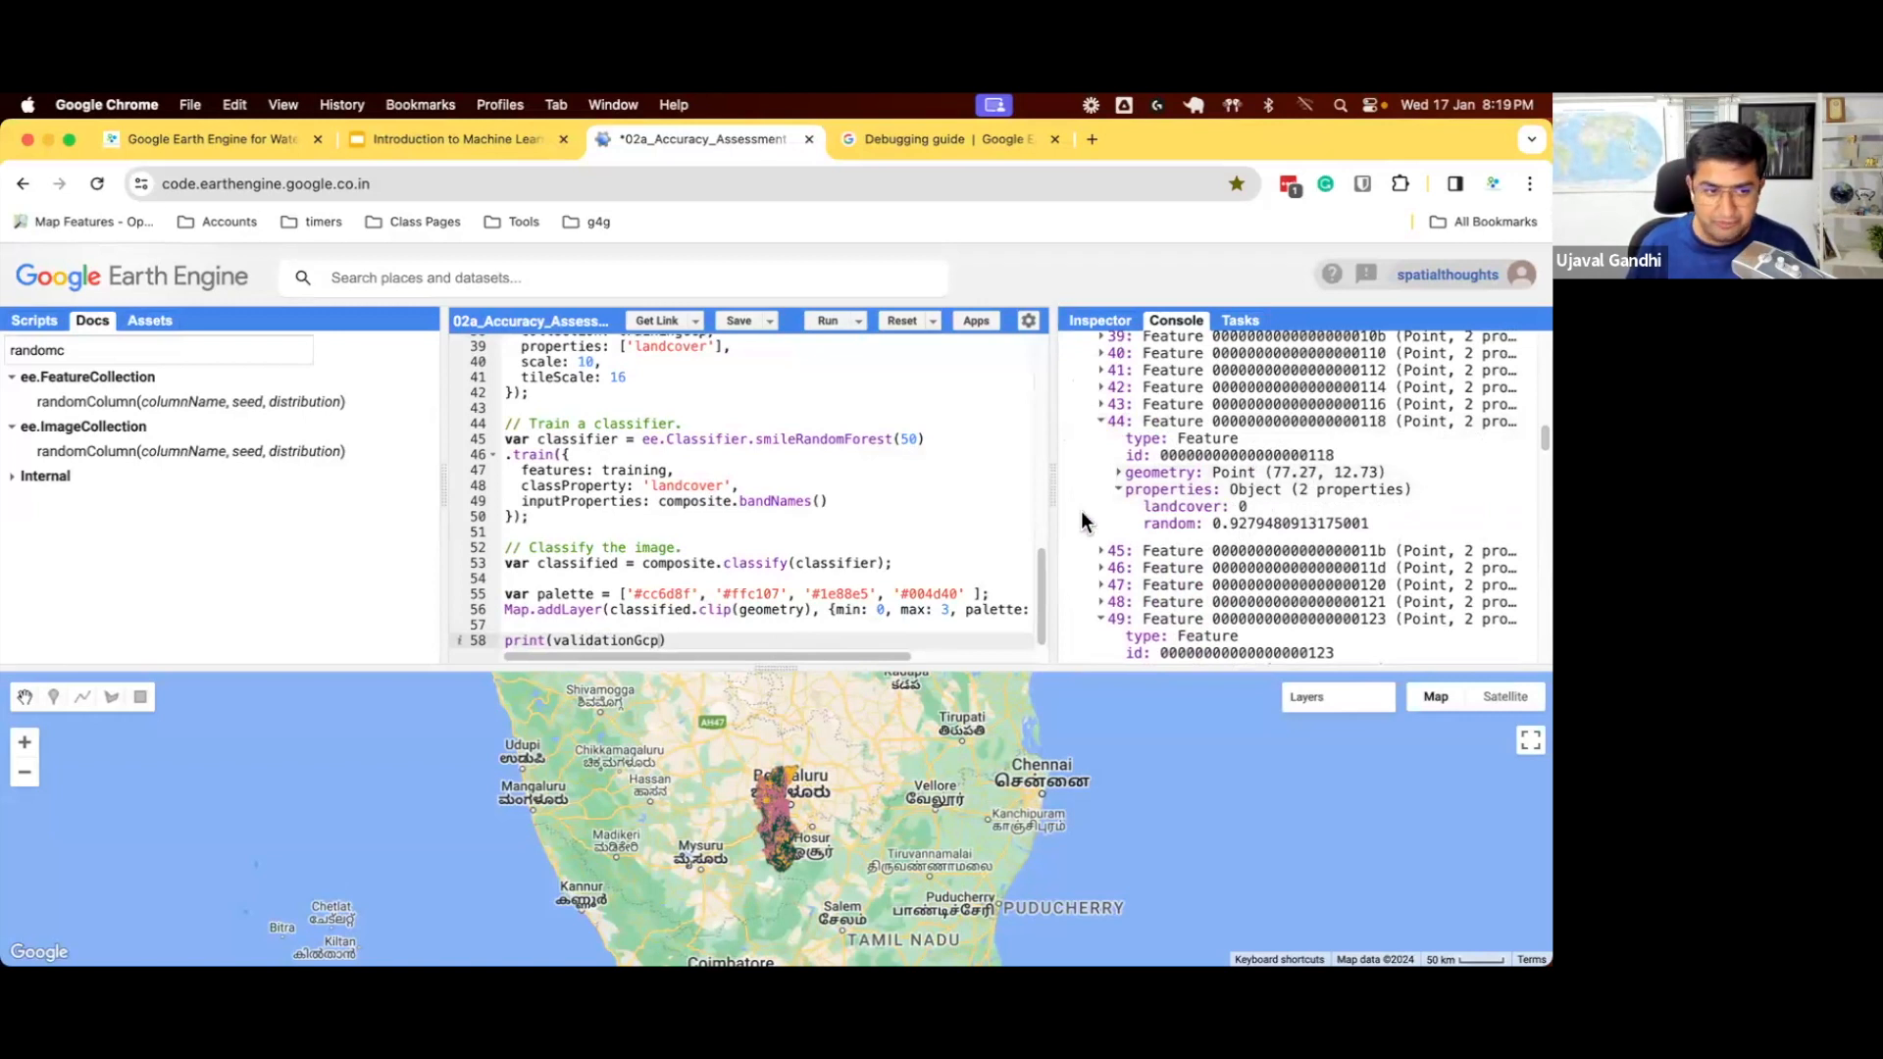
double_click(669, 610)
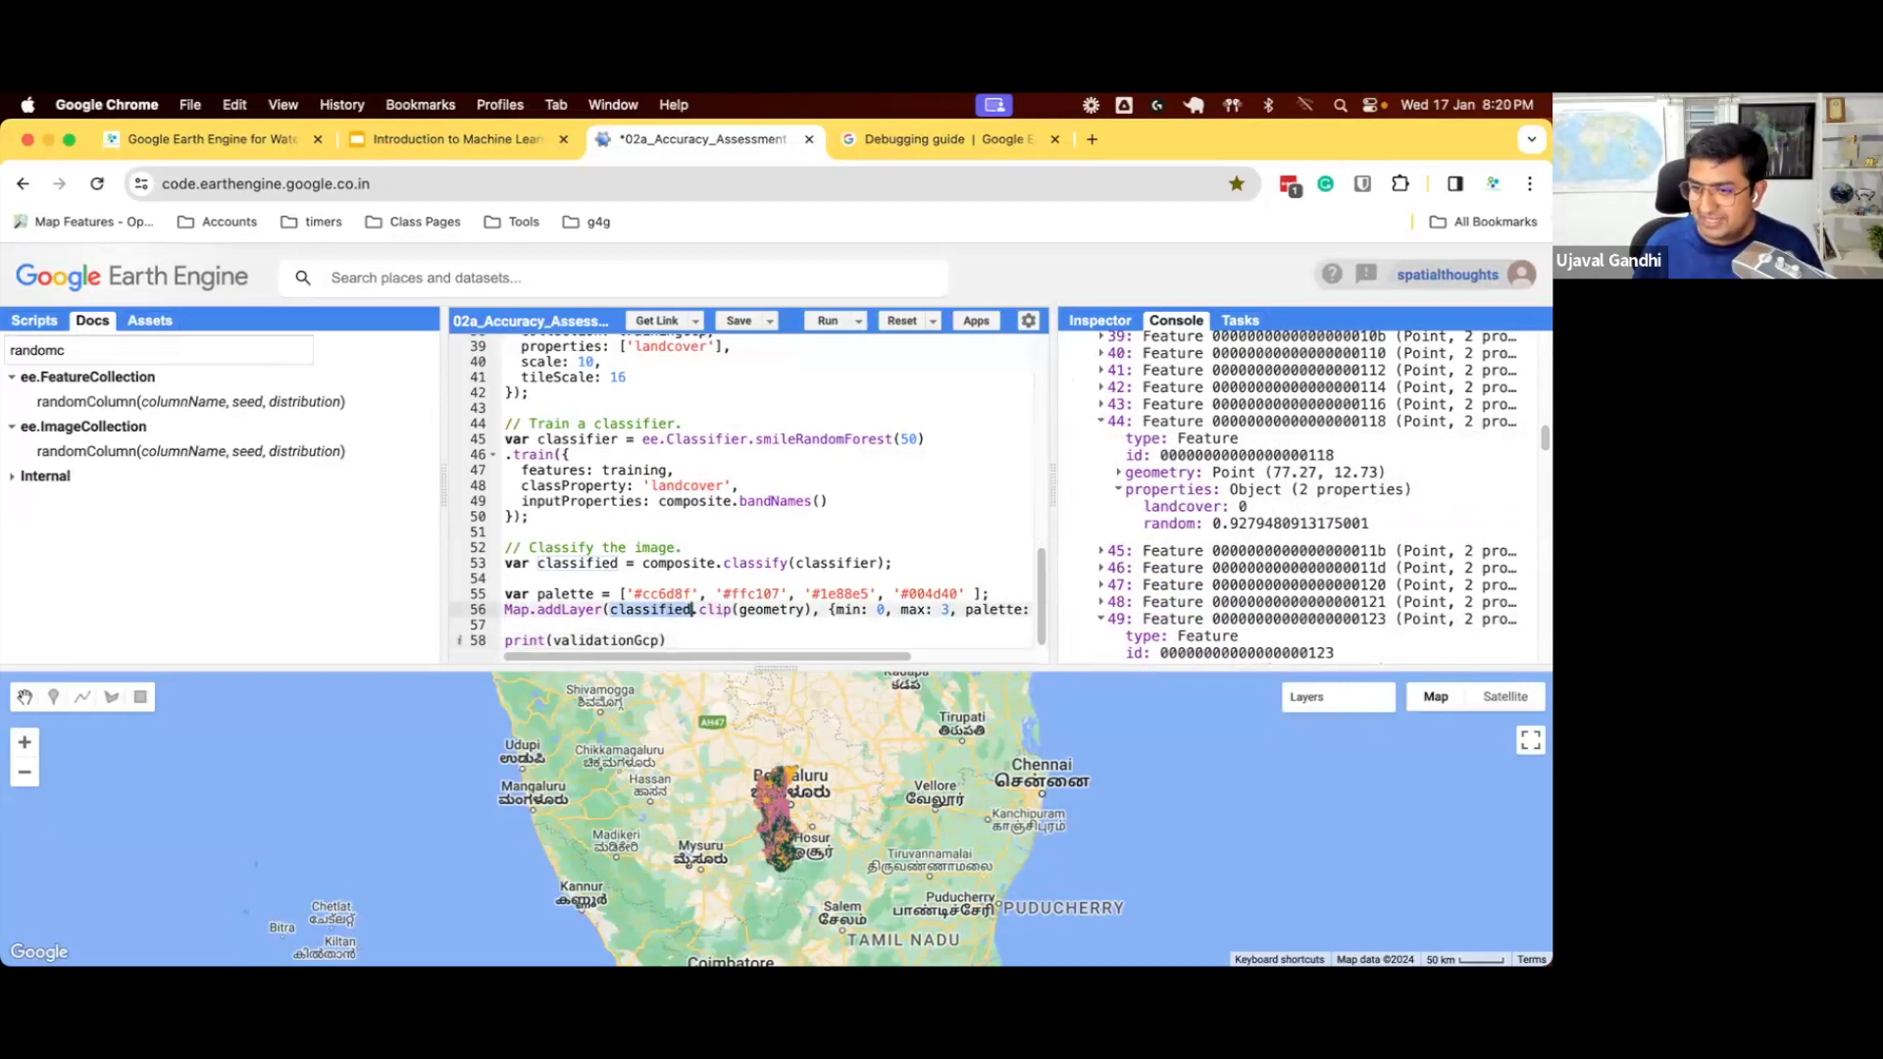
- Add test = classified.sampleRegions with collection validationGcp, properties ['landcover'], scale 10, and run
key(super+Down)
key(Return)
text(var test = cla)
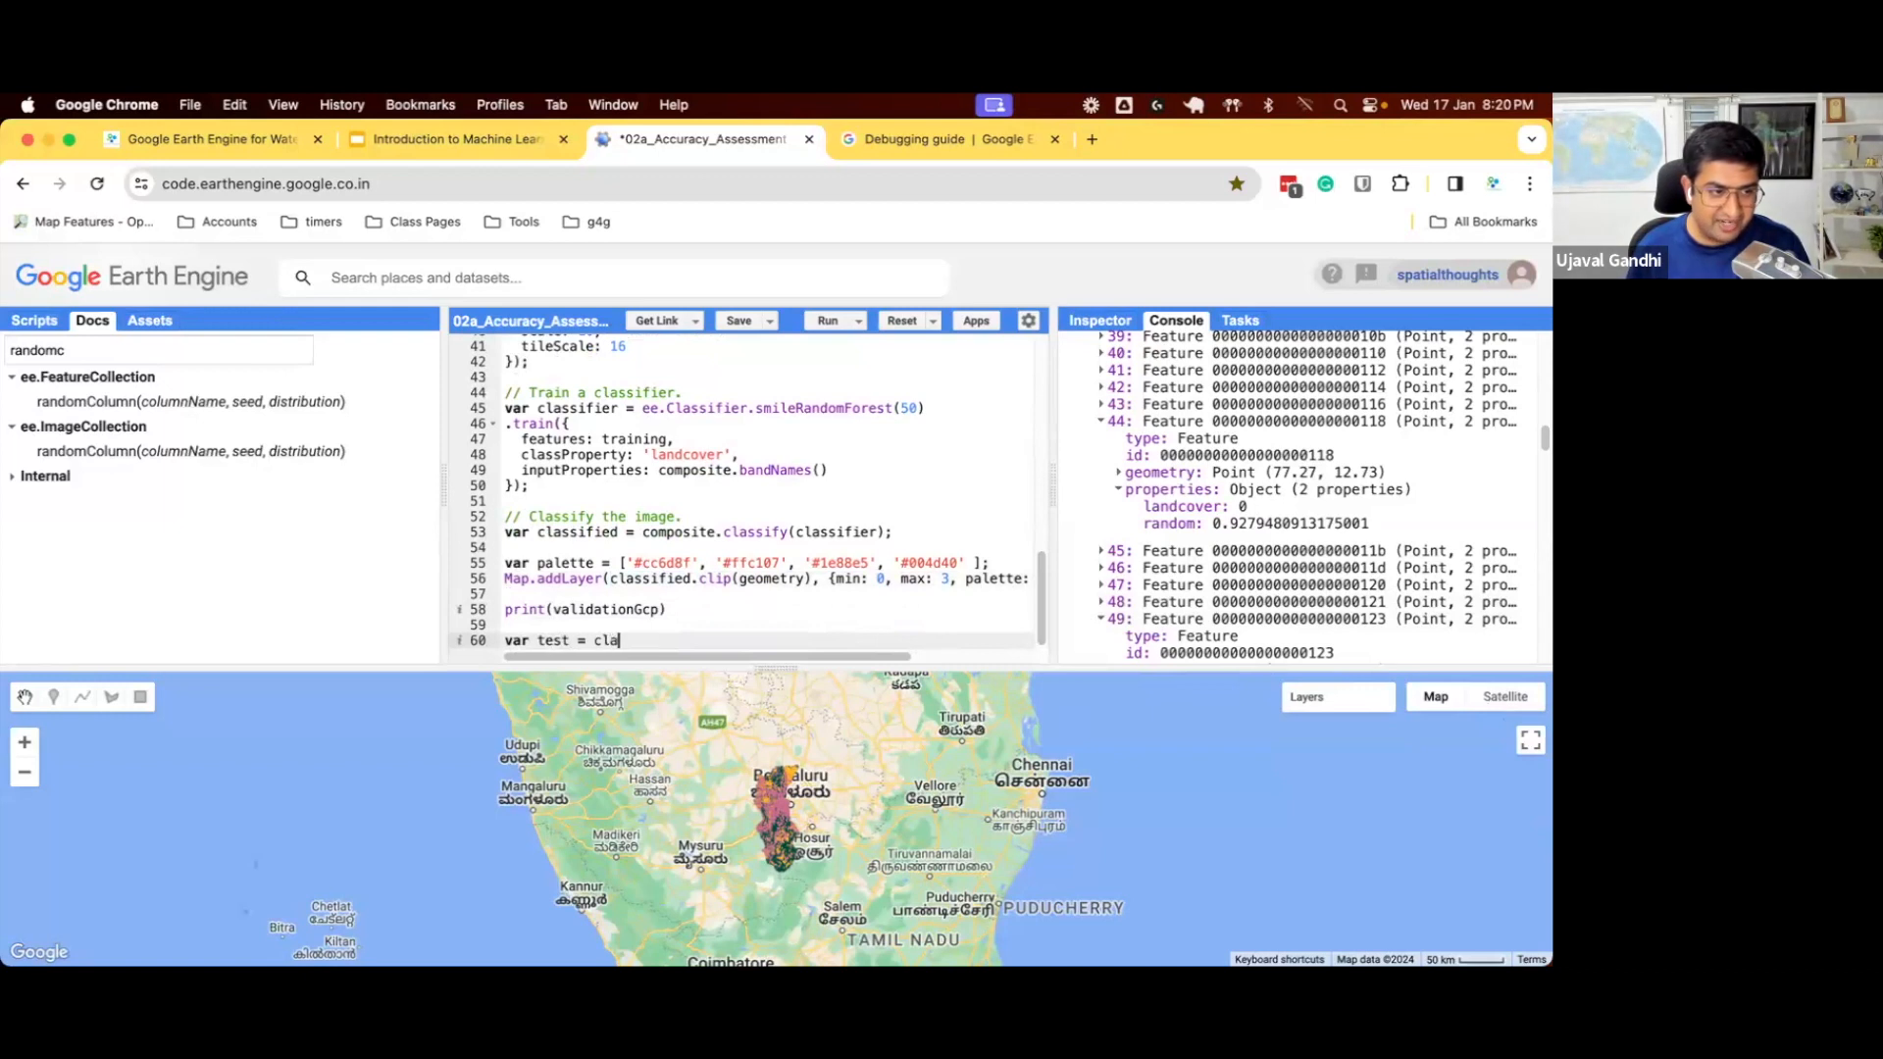
text(ssified)
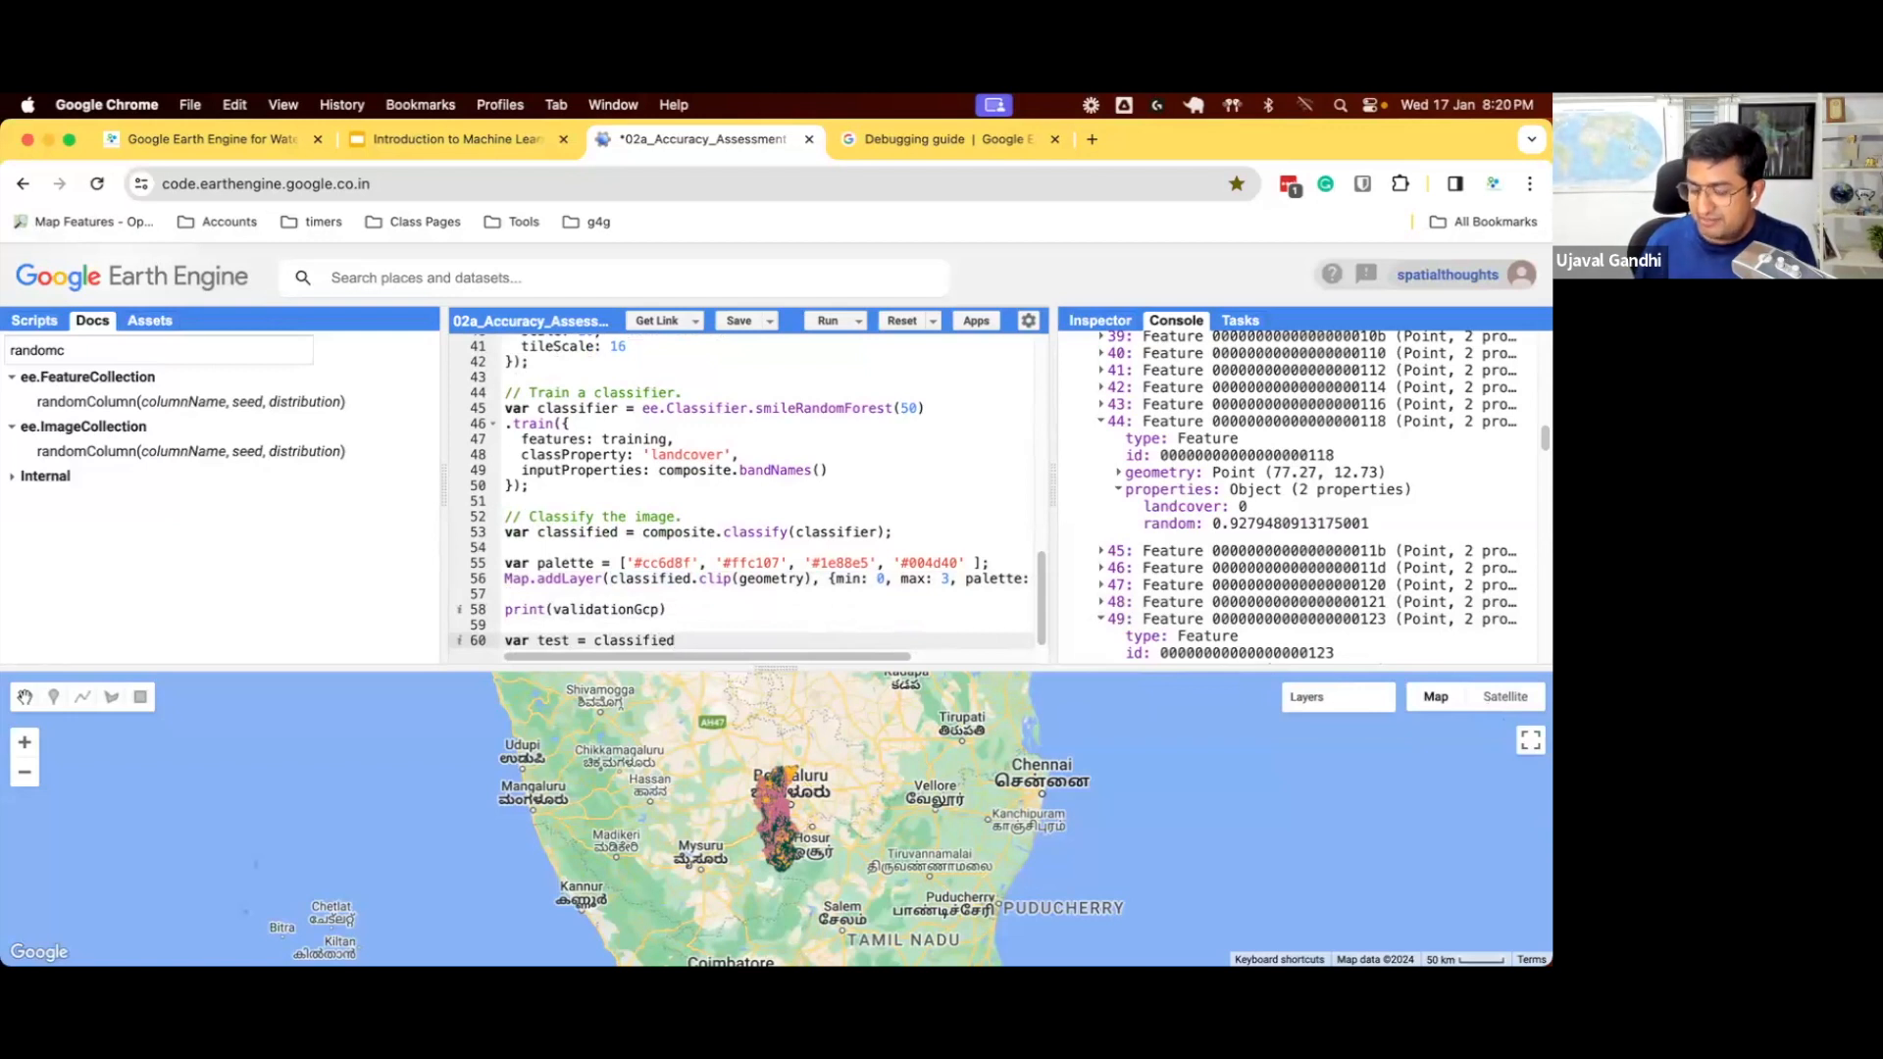
text(.)
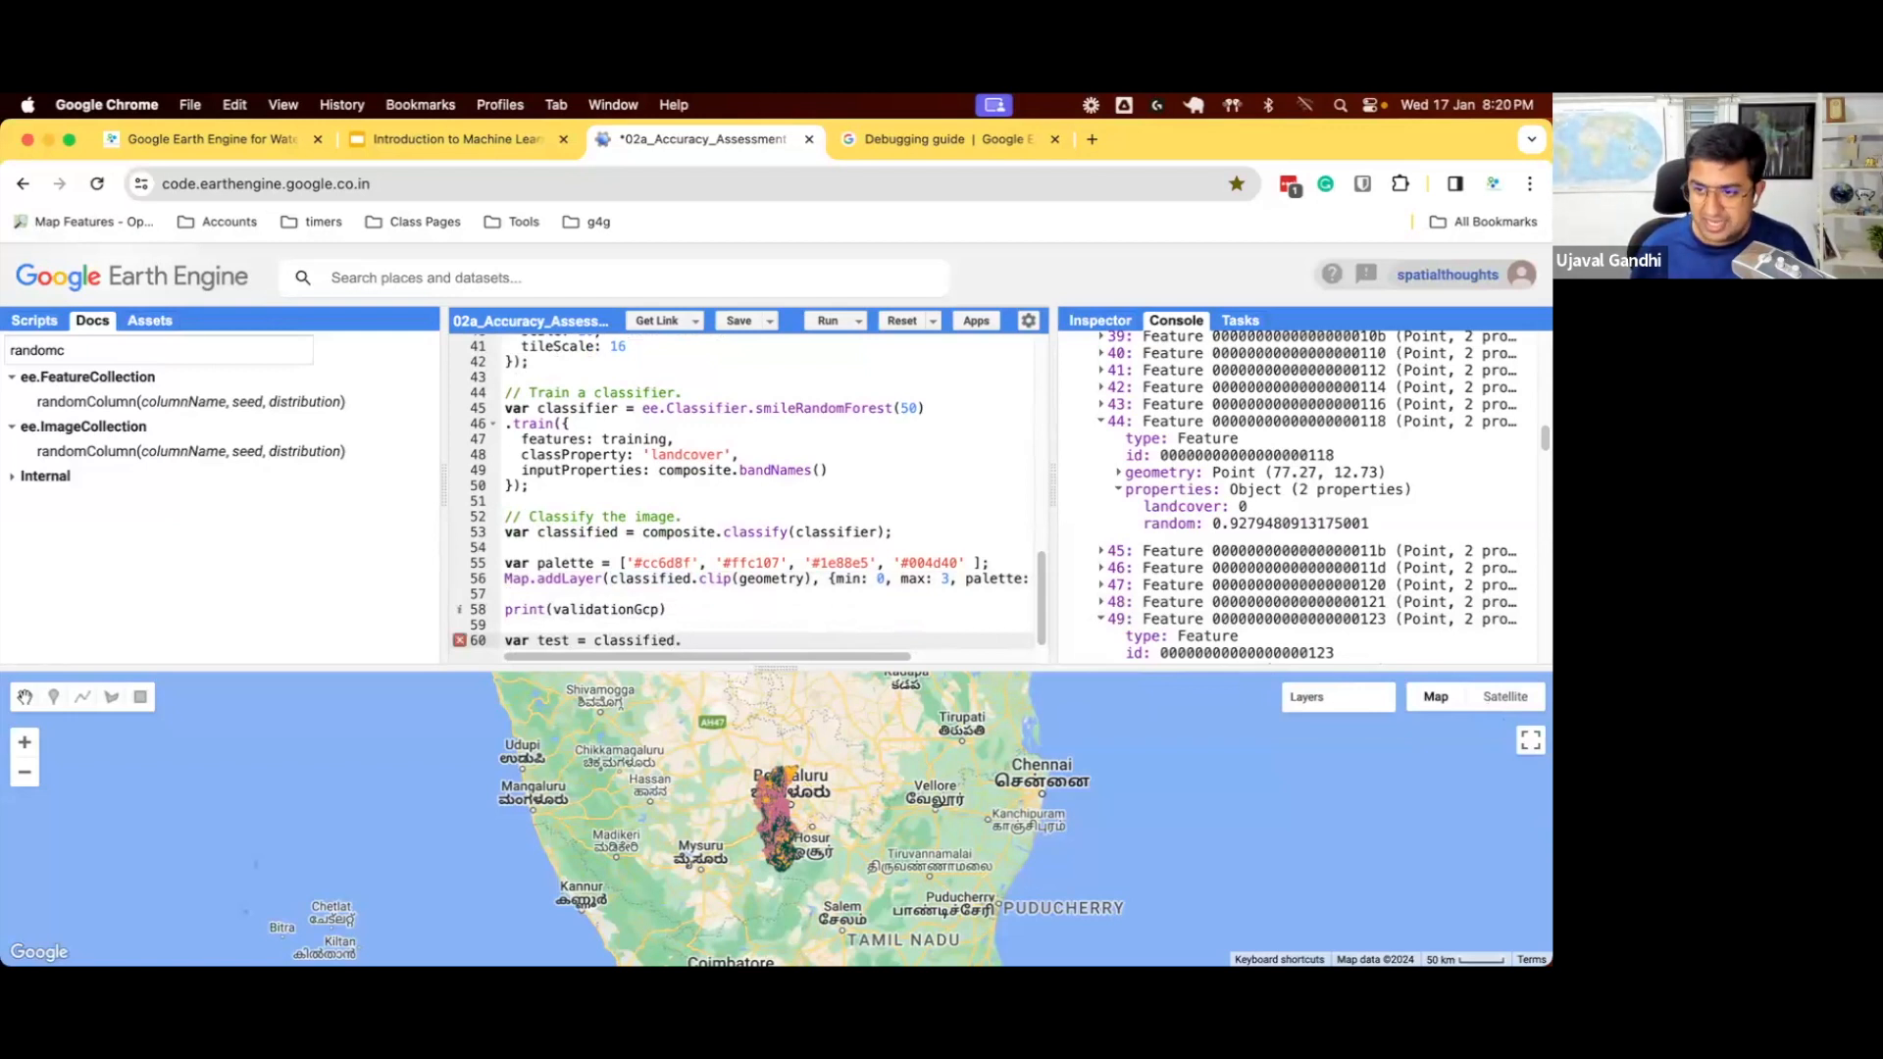
text(sampleR)
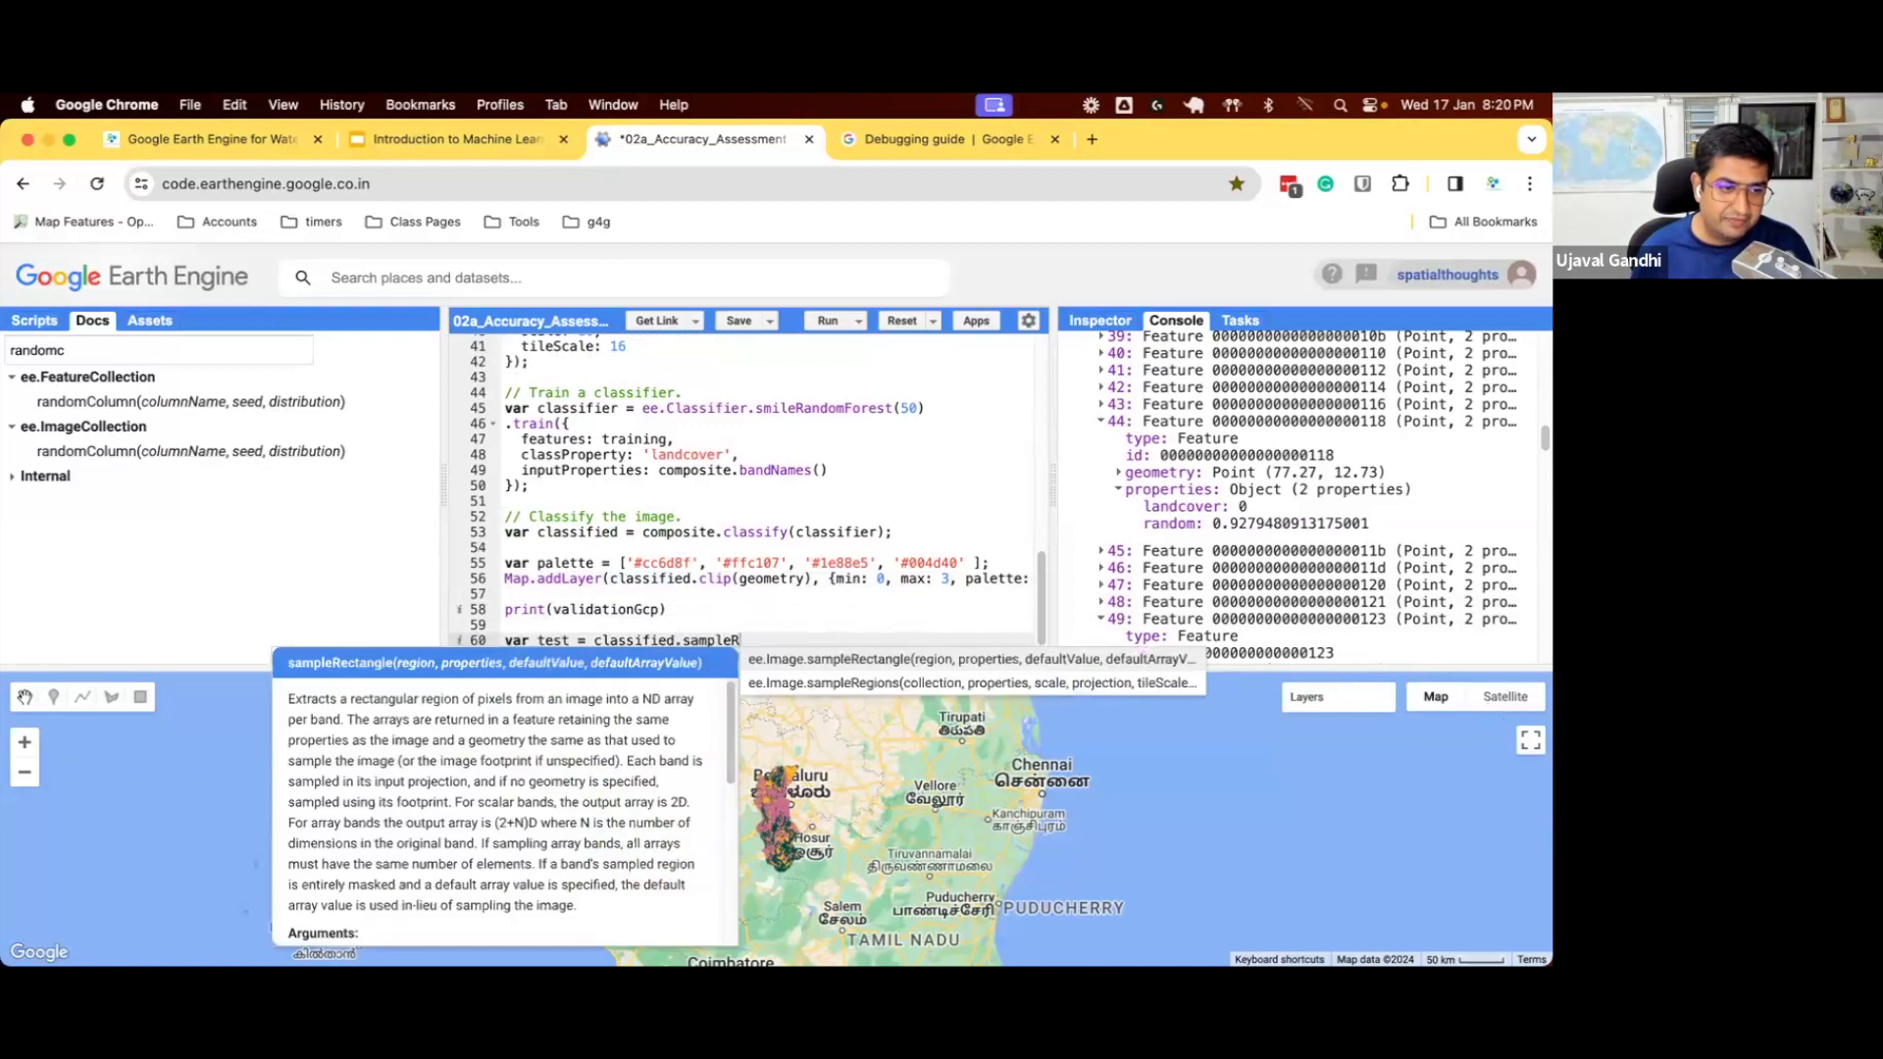
key(Down)
key(Return)
text(v)
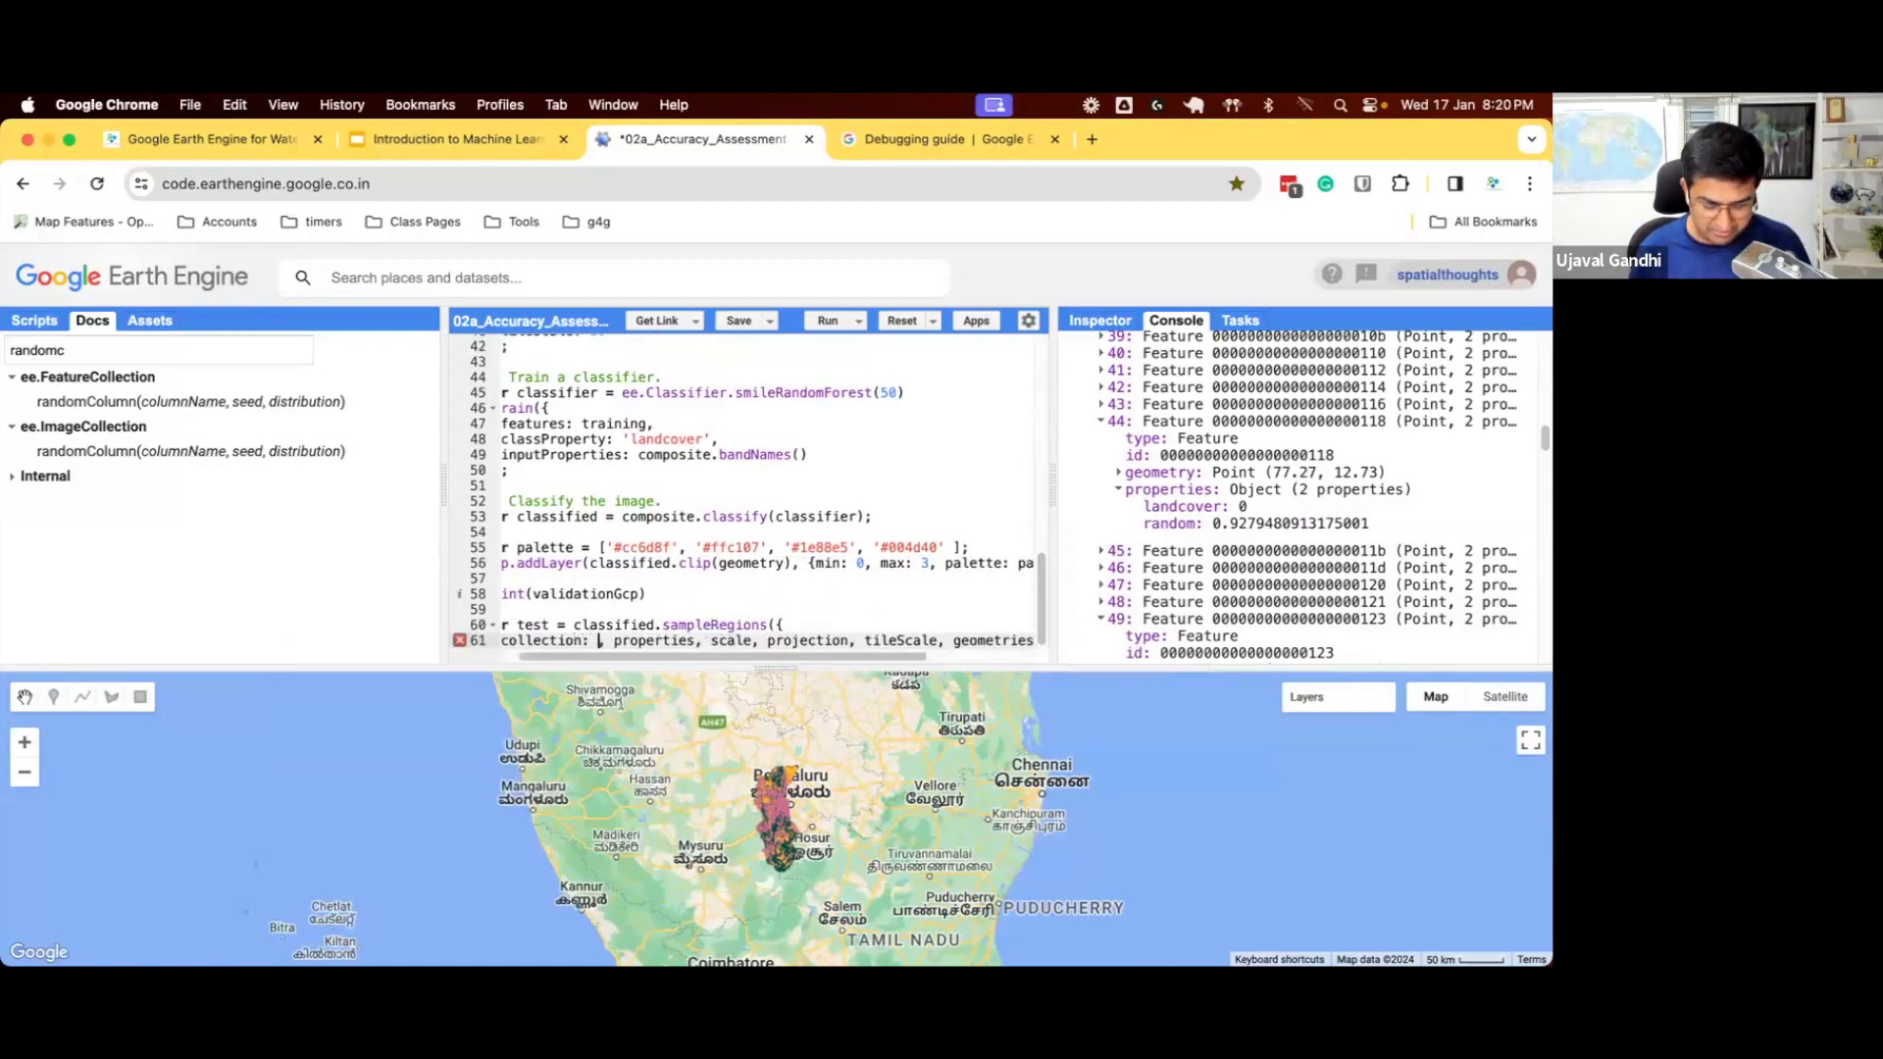
text(alidationGcp,)
key(Return)
key(Right)
key(Right)
key(Right)
key(Right)
key(Right)
key(Right)
text(: ['landcover)
key(Right)
key(Right)
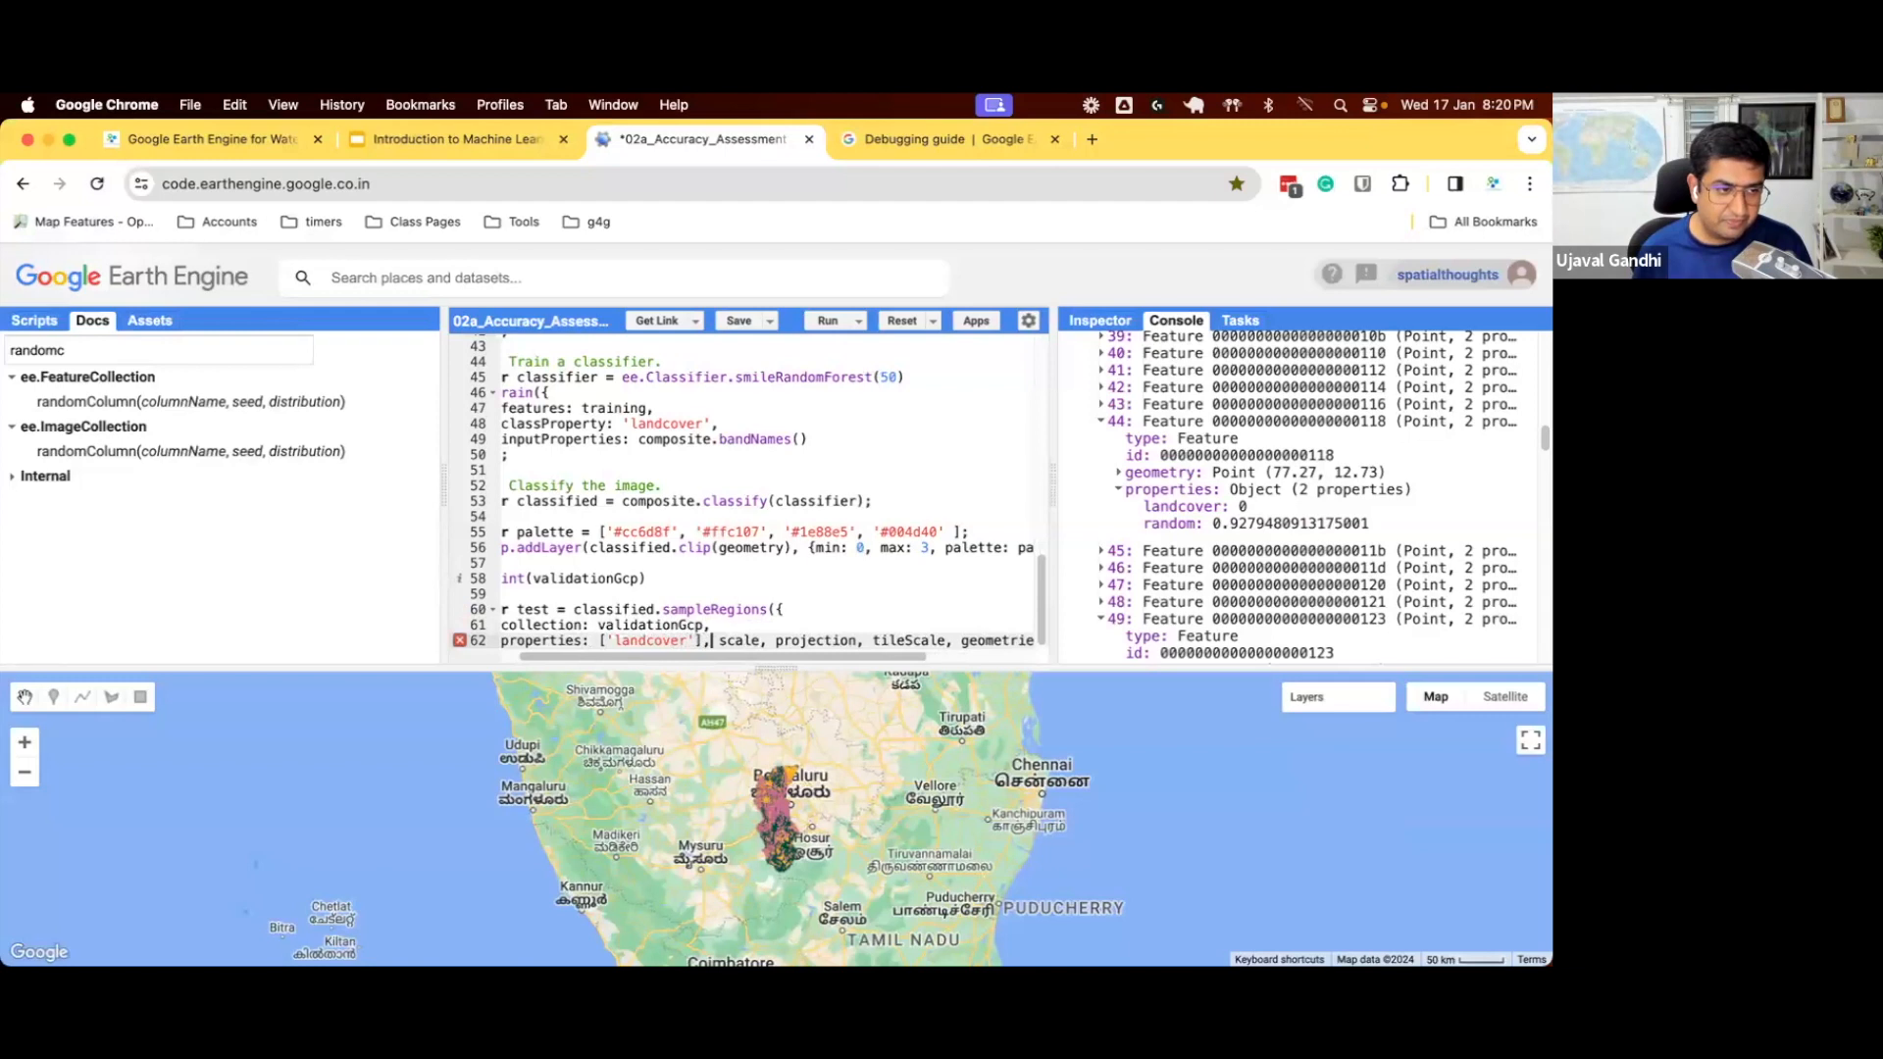
key(Return)
key(Right)
key(Right)
key(Right)
key(Right)
text(: 10)
key(shift+End)
text(}))
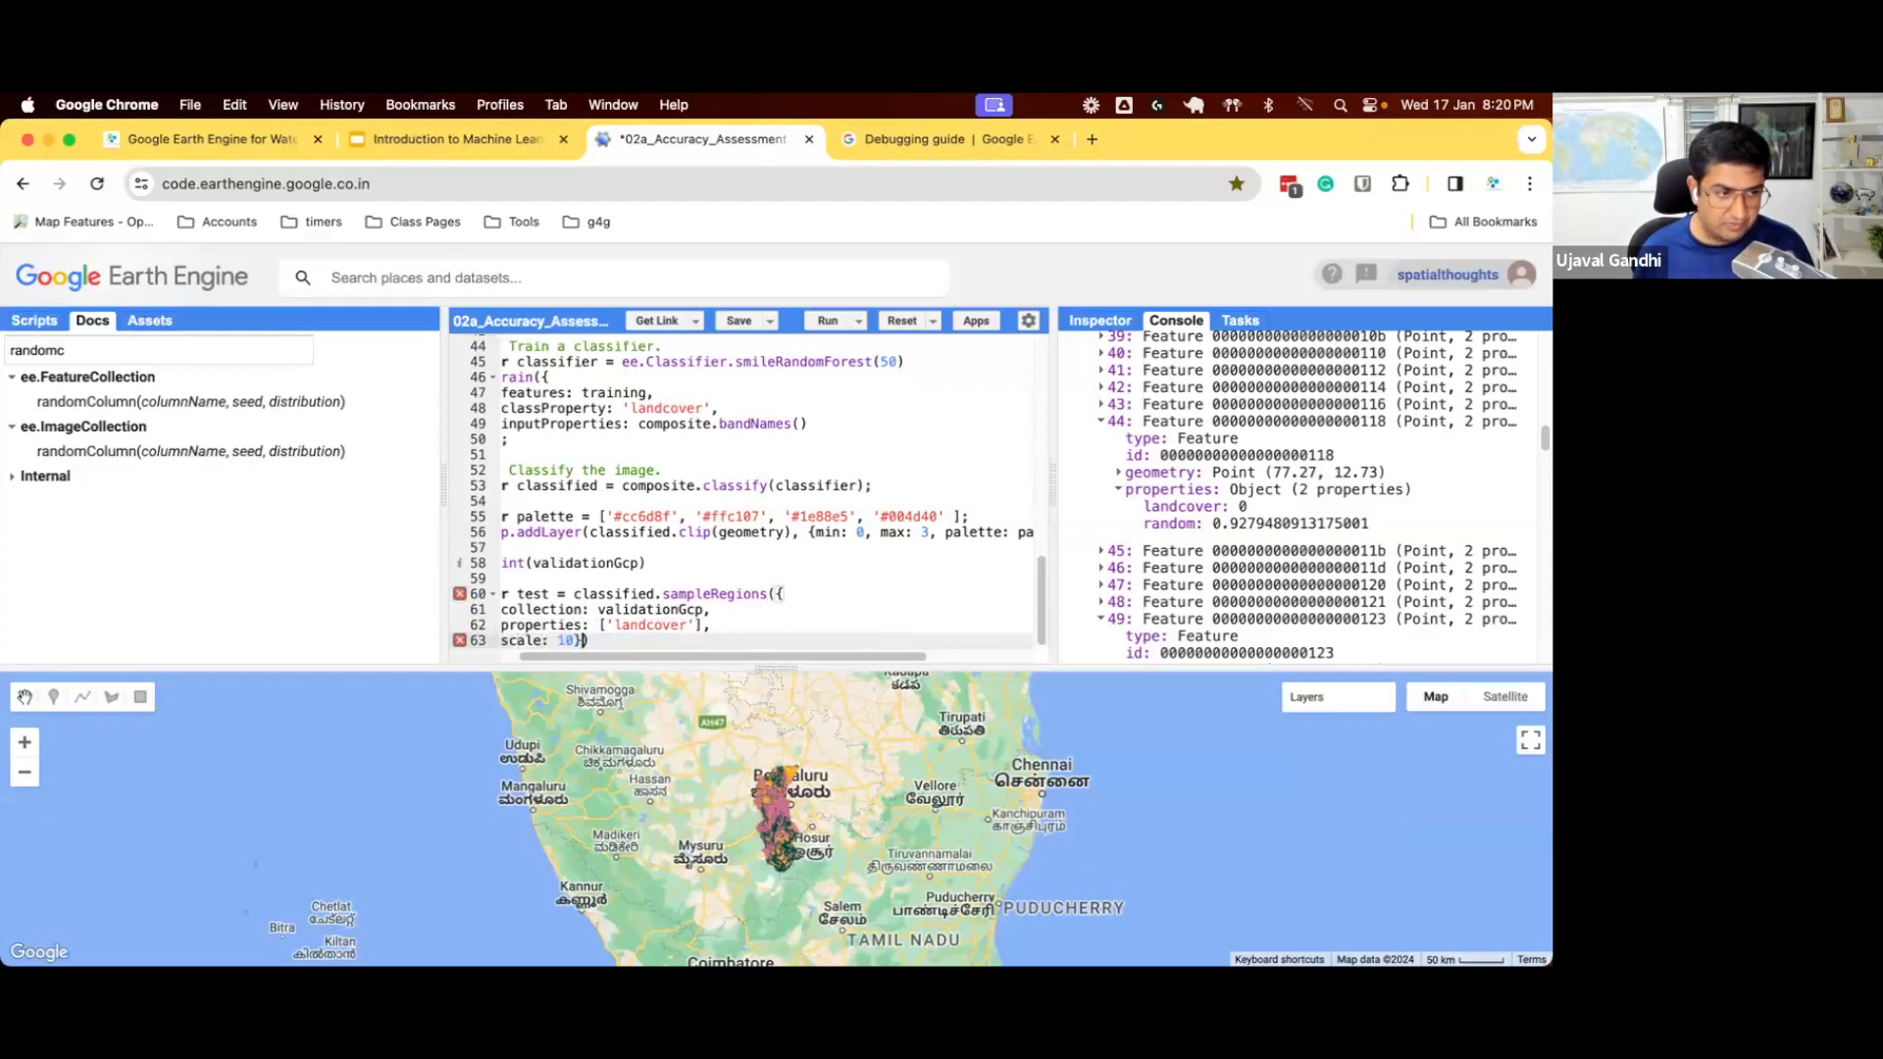
key(Return)
text(print(test))
key(ctrl+Return)
- Add tileScale: 16 to the sampleRegions call and re-run the script
click(593, 626)
text(,)
key(Return)
text(tileScale: 16)
key(ctrl+Return)
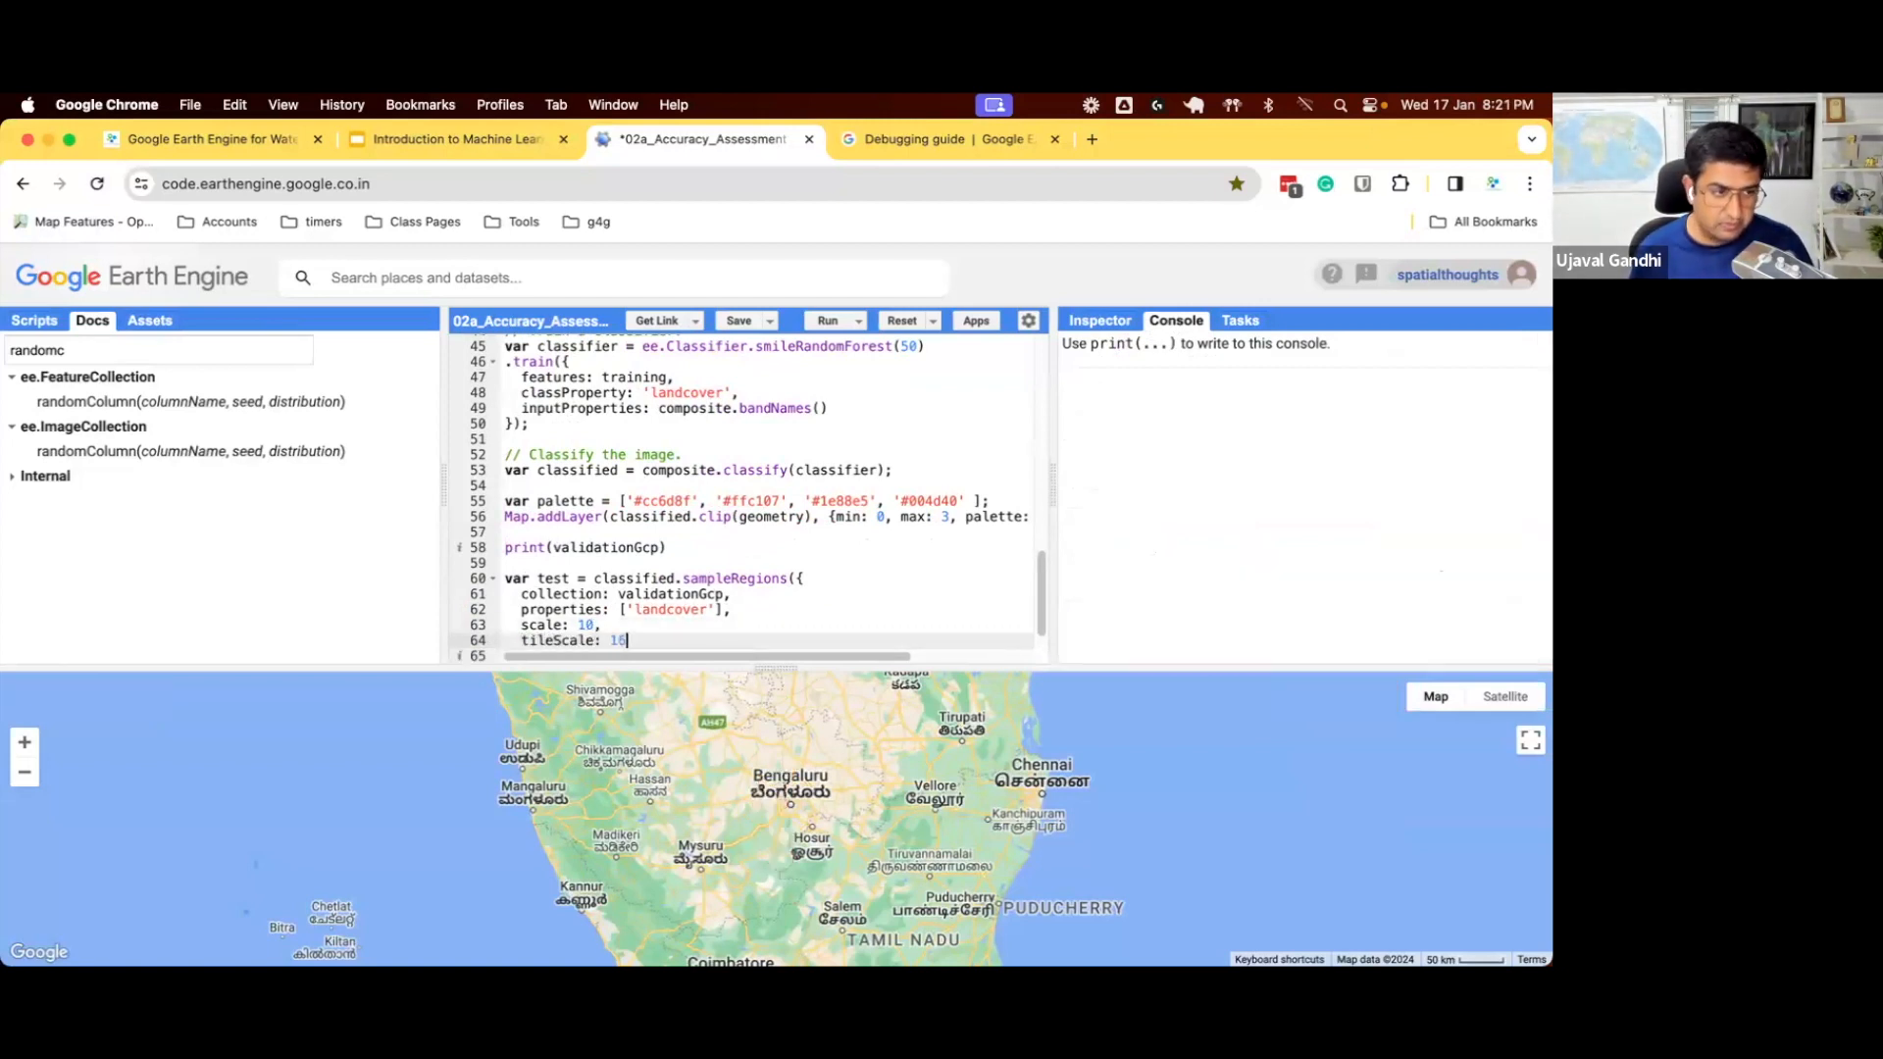
- Expand the printed FeatureCollection to show the first feature's classification and landcover values
click(1184, 628)
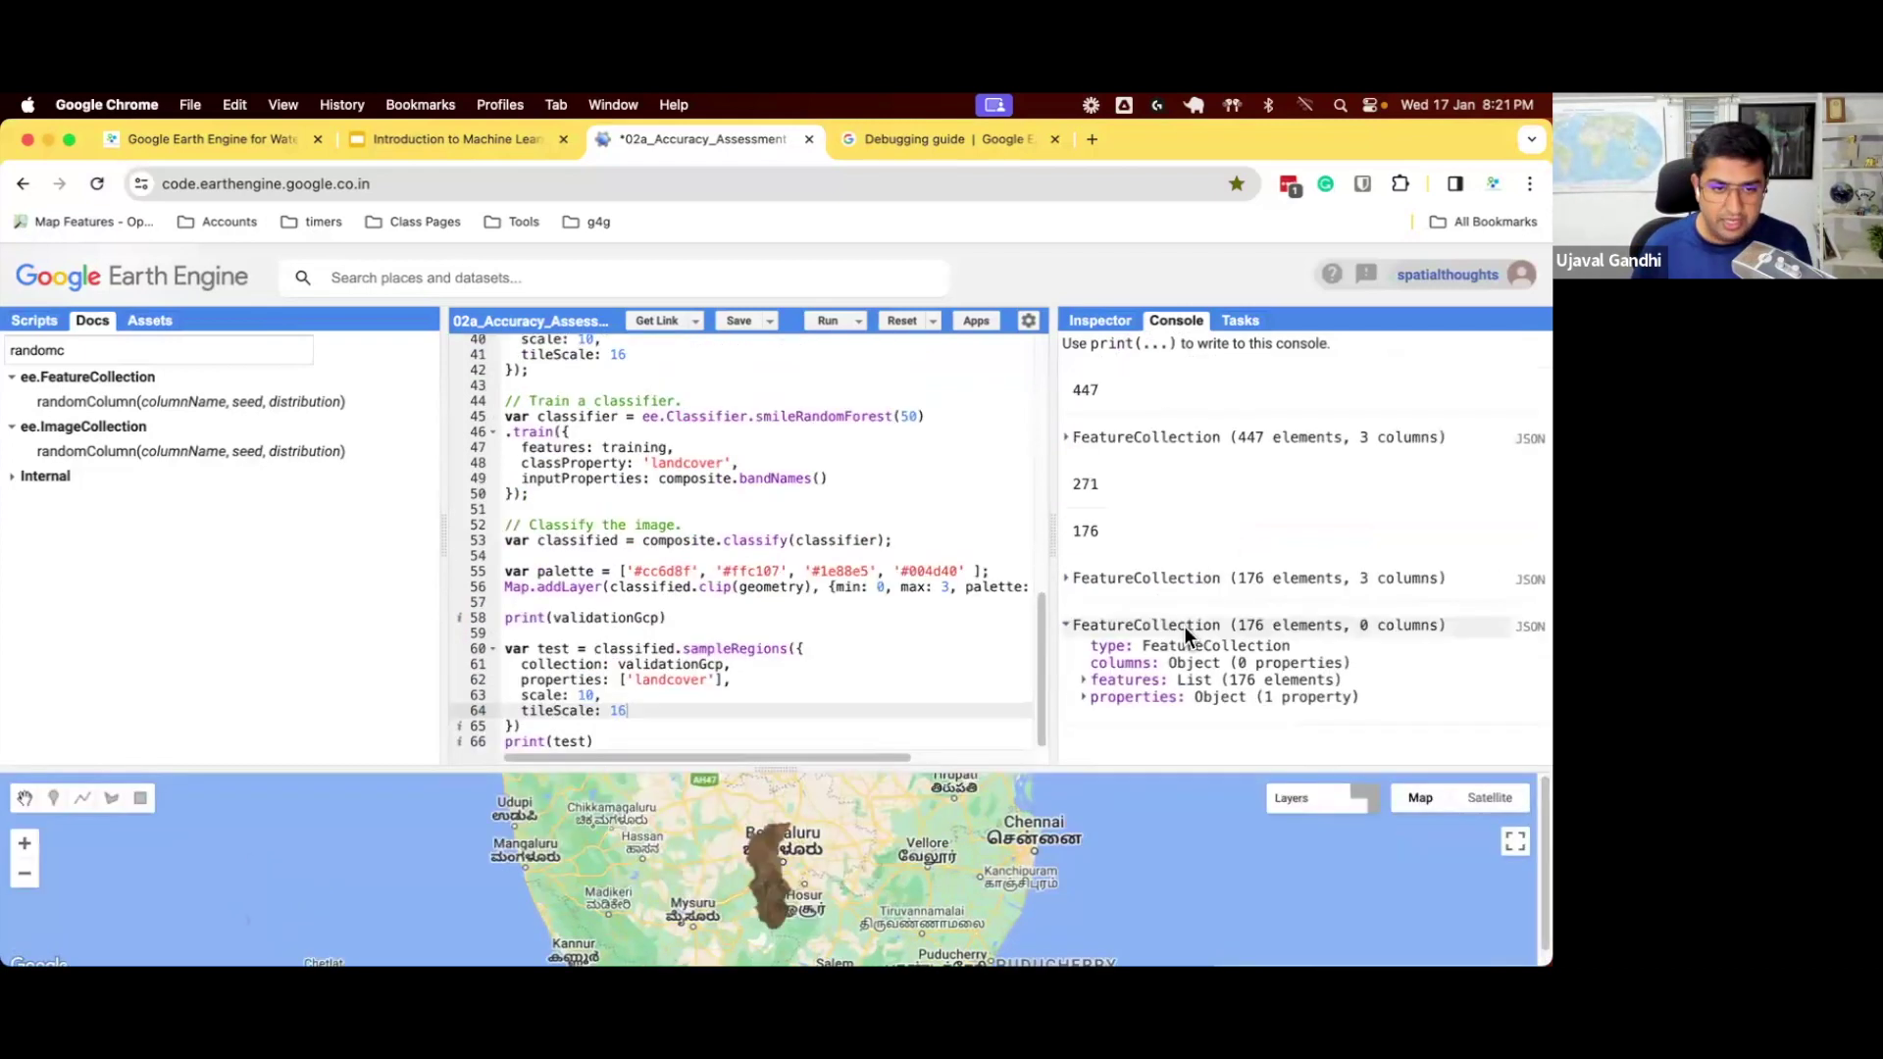
click(1196, 679)
scroll(1200, 736, down, 3)
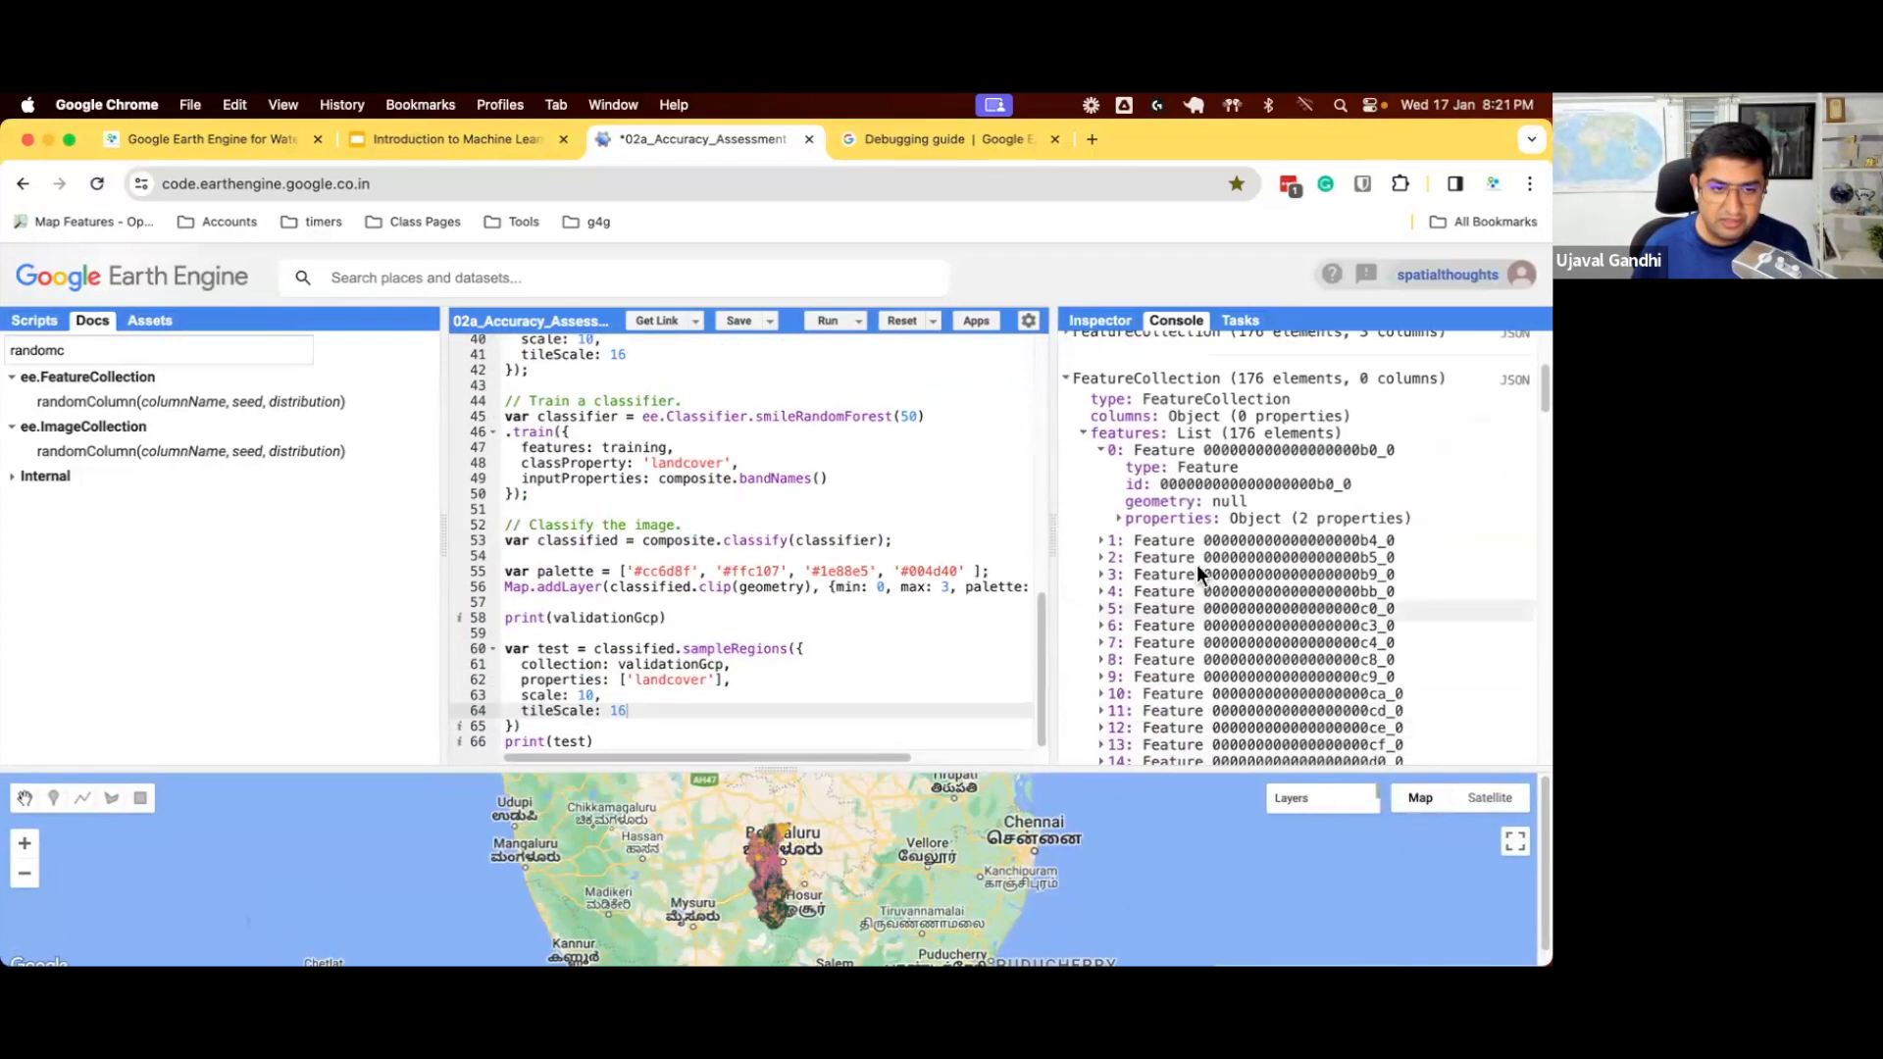
click(1195, 513)
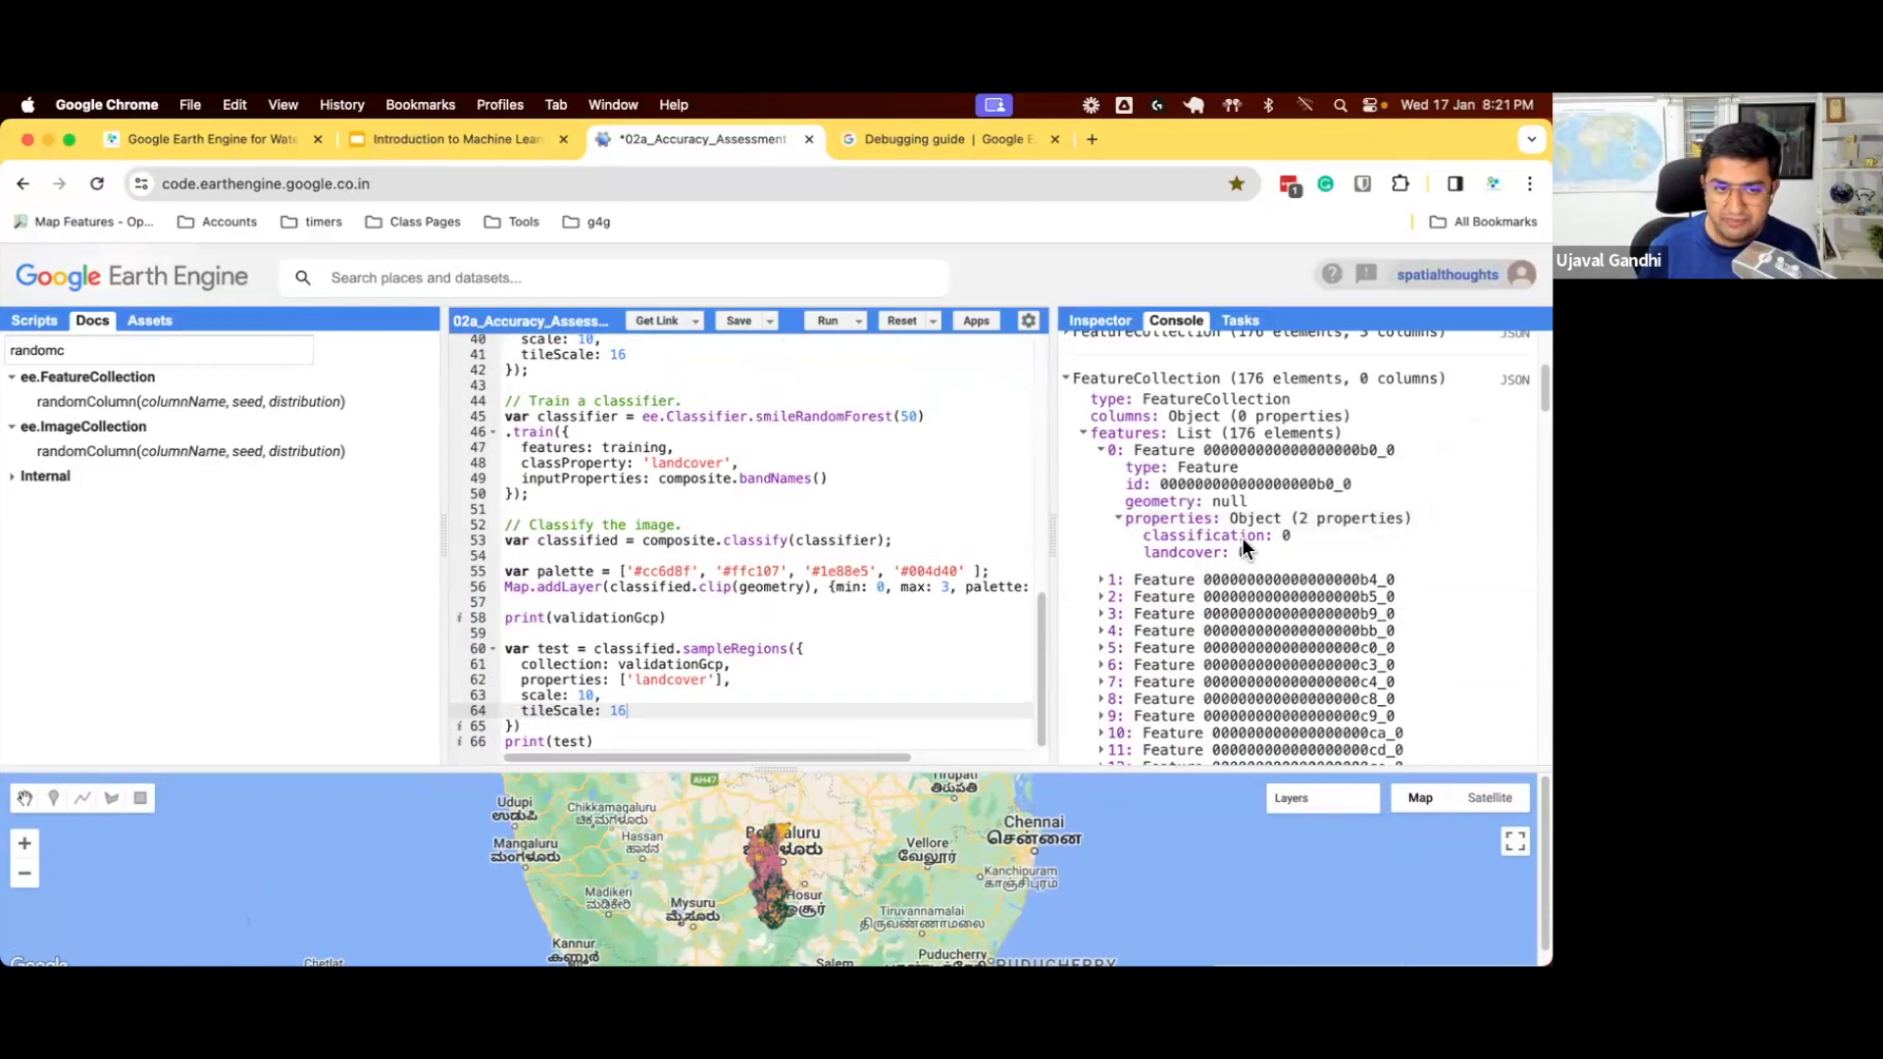
double_click(1242, 537)
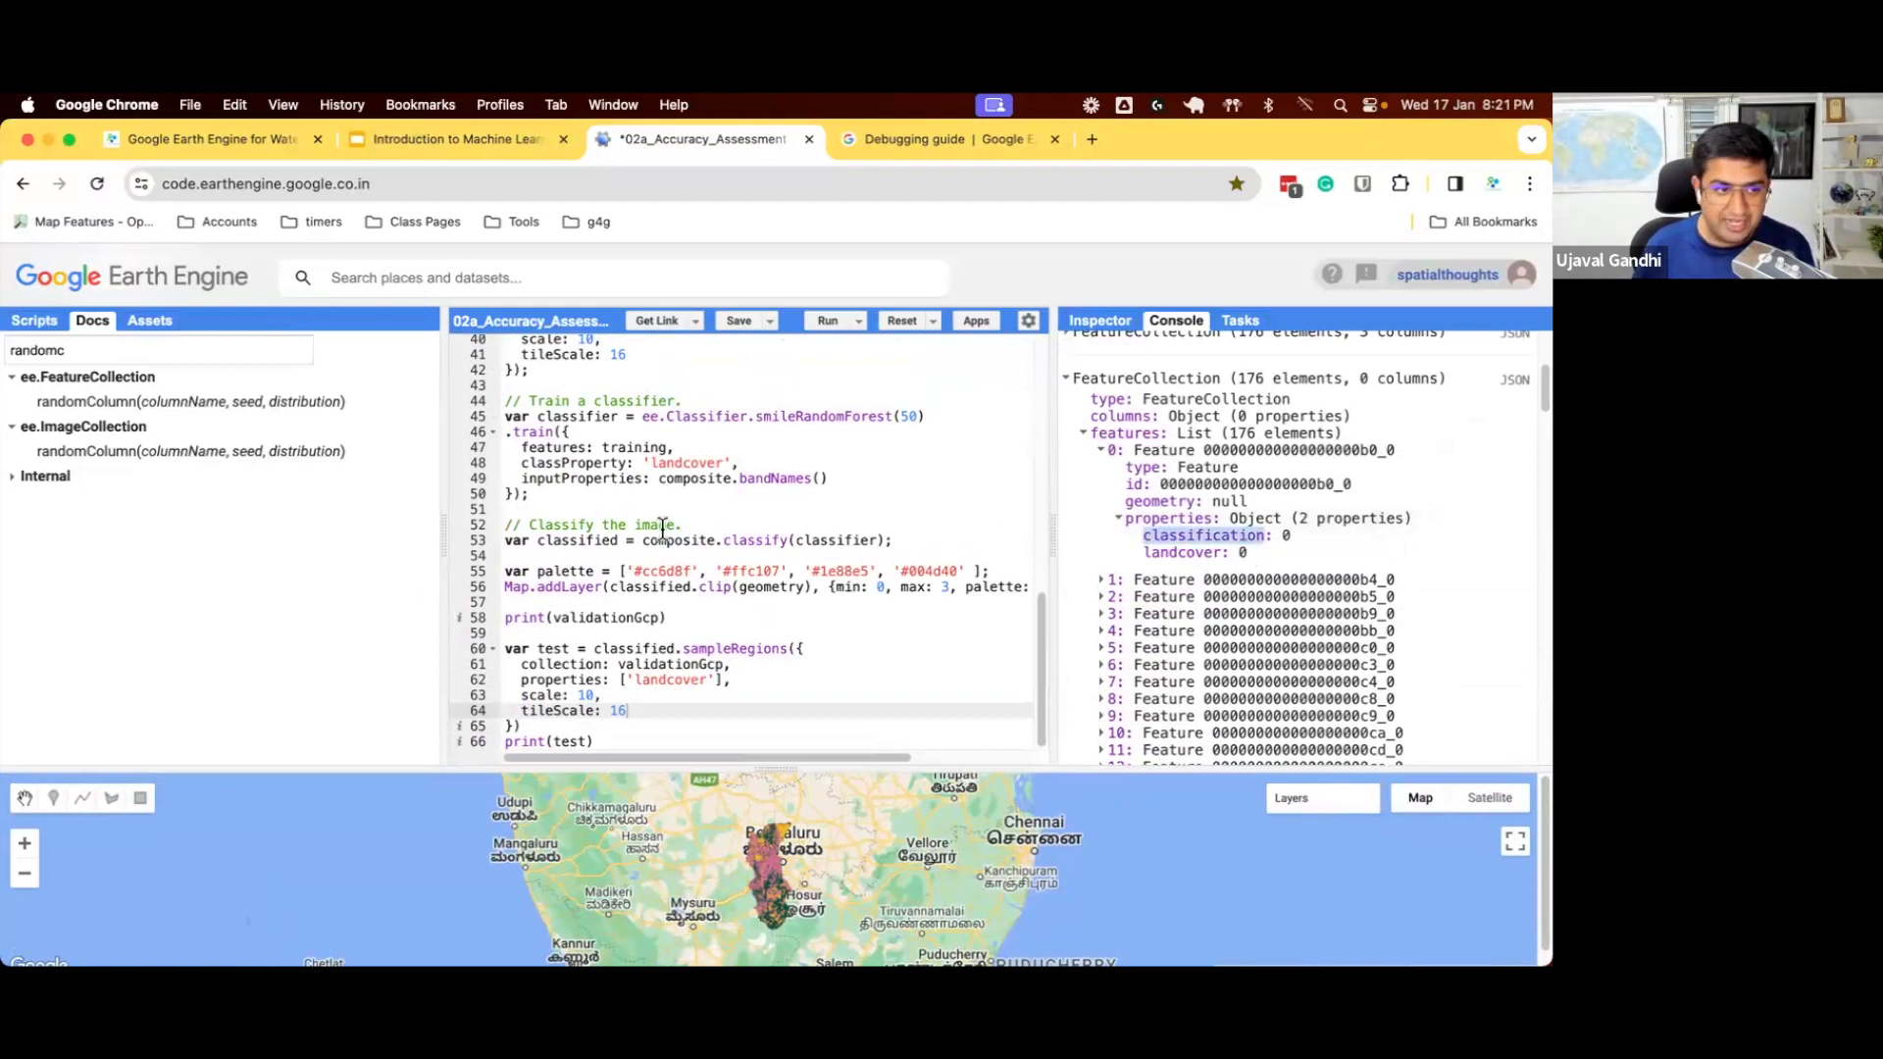
double_click(582, 542)
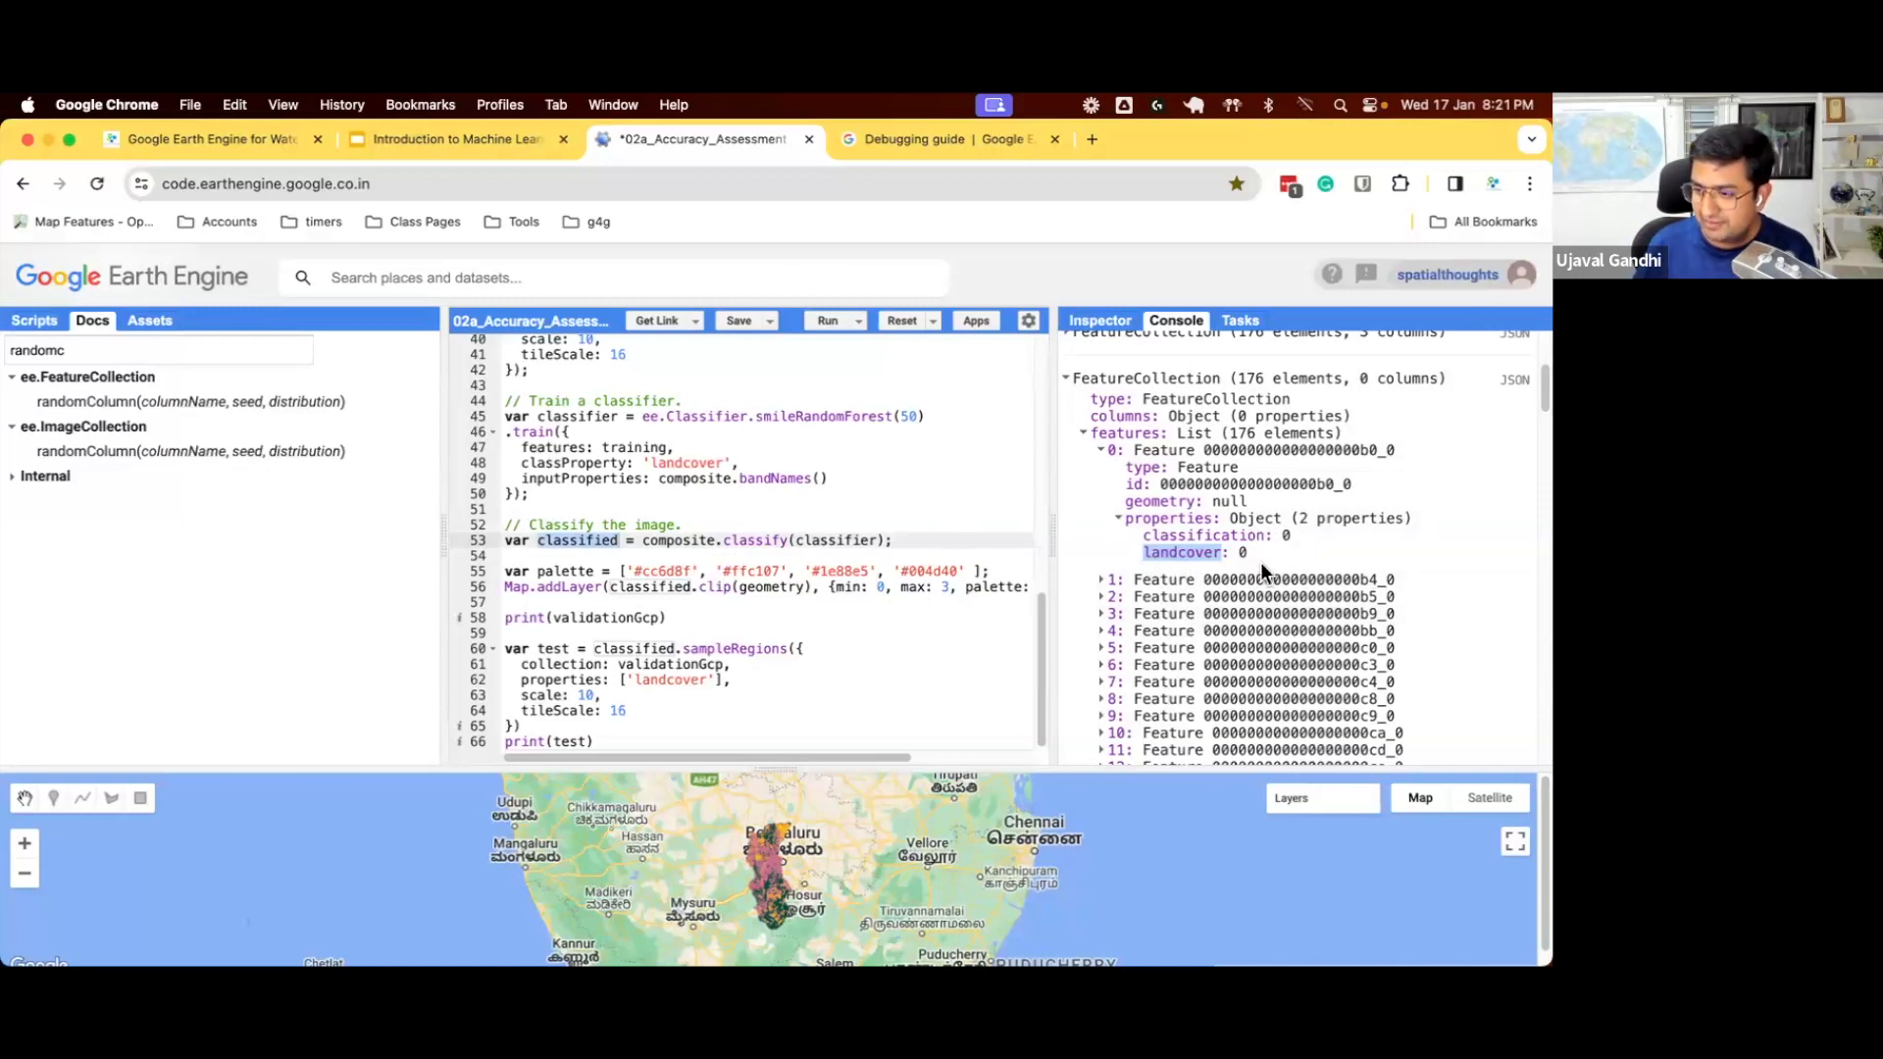
- Add confusionMatrix = test.errorMatrix('landcover', 'classification'), print it, and run to show the 4-by-4 matrix
click(639, 738)
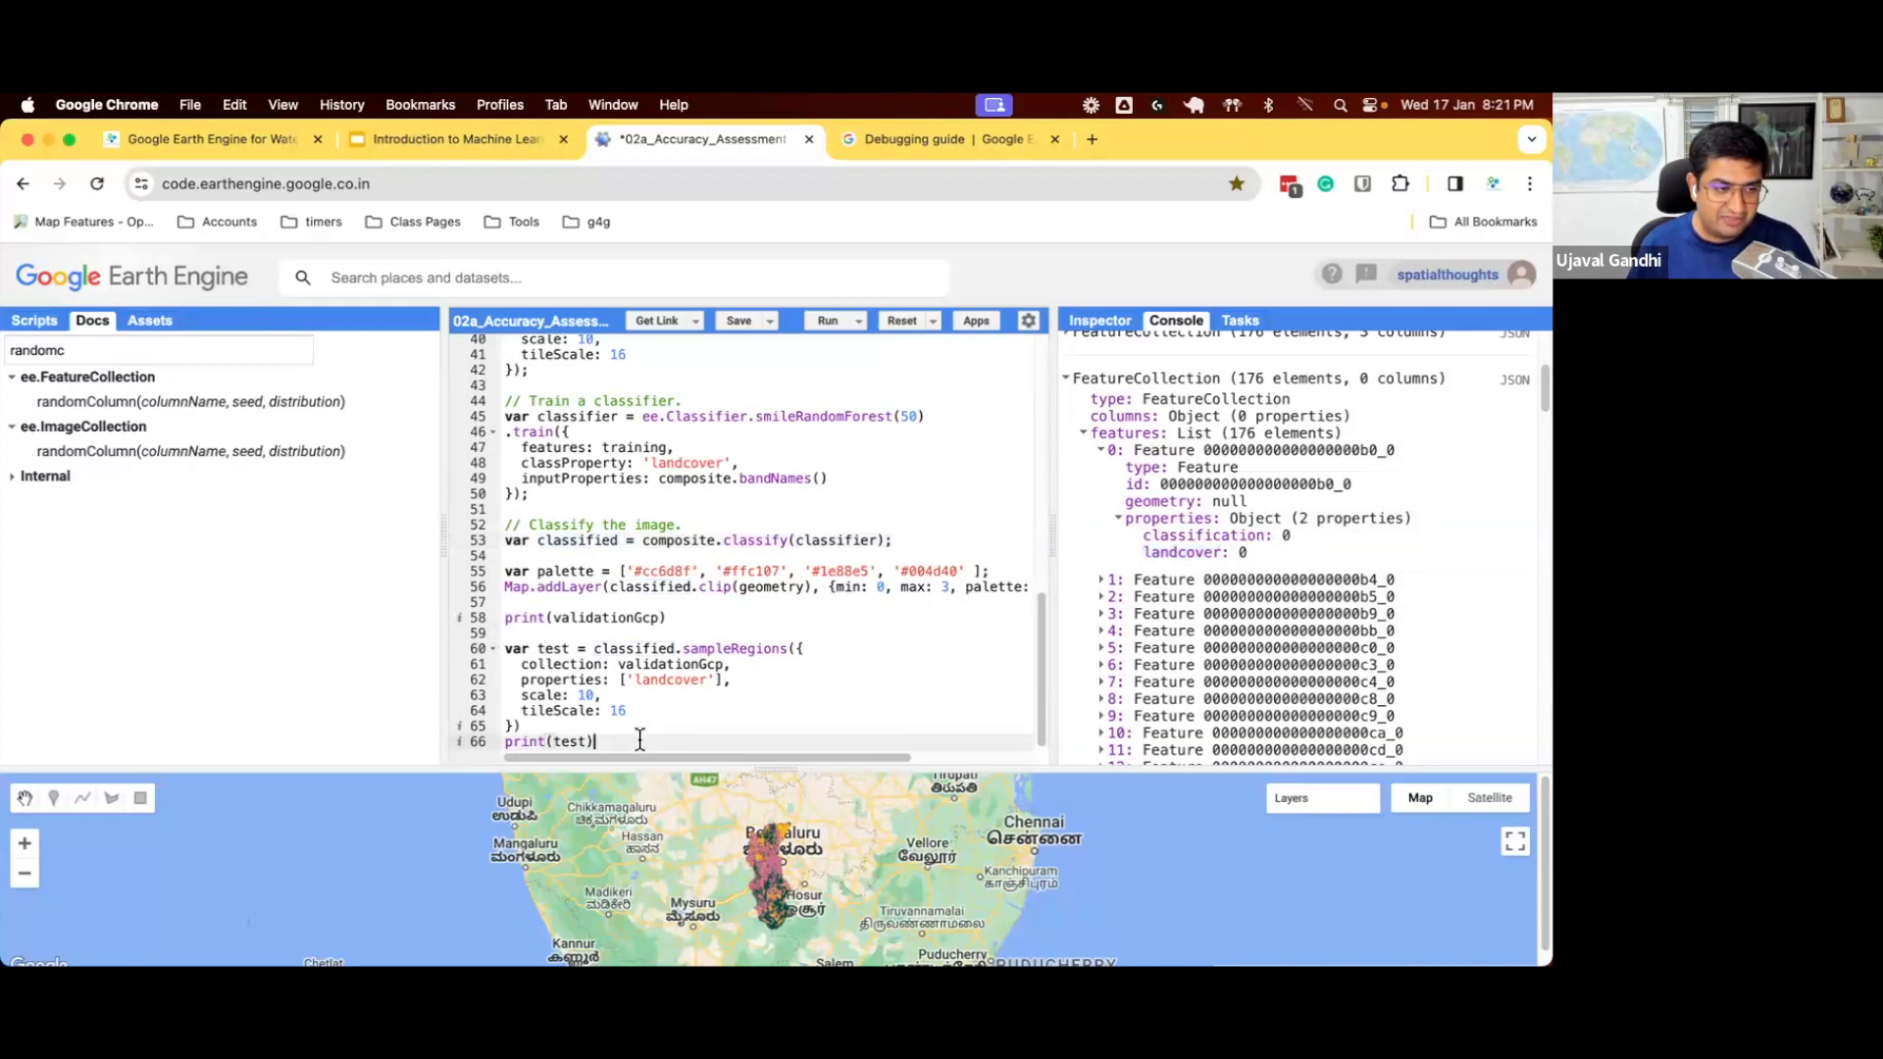
key(Return)
key(Return)
text(var e)
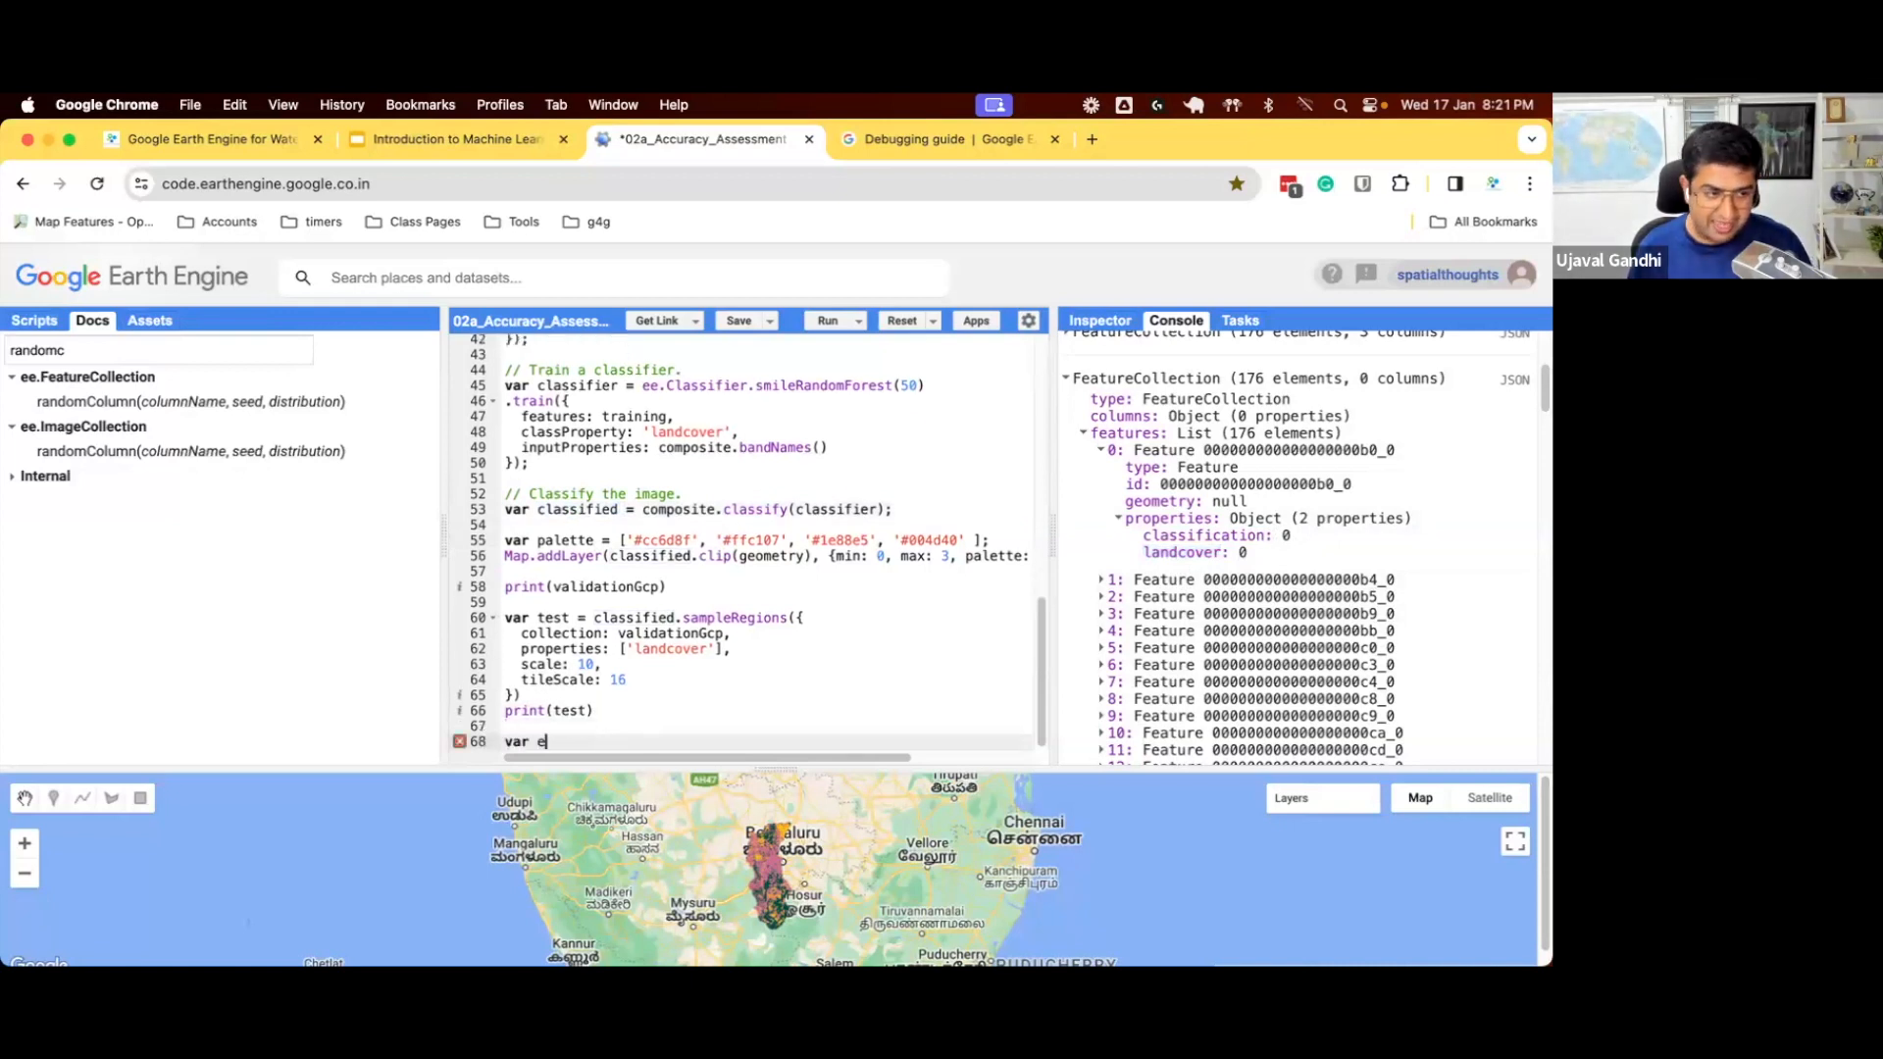
text(rrorMatrix = test.errorMatrix()
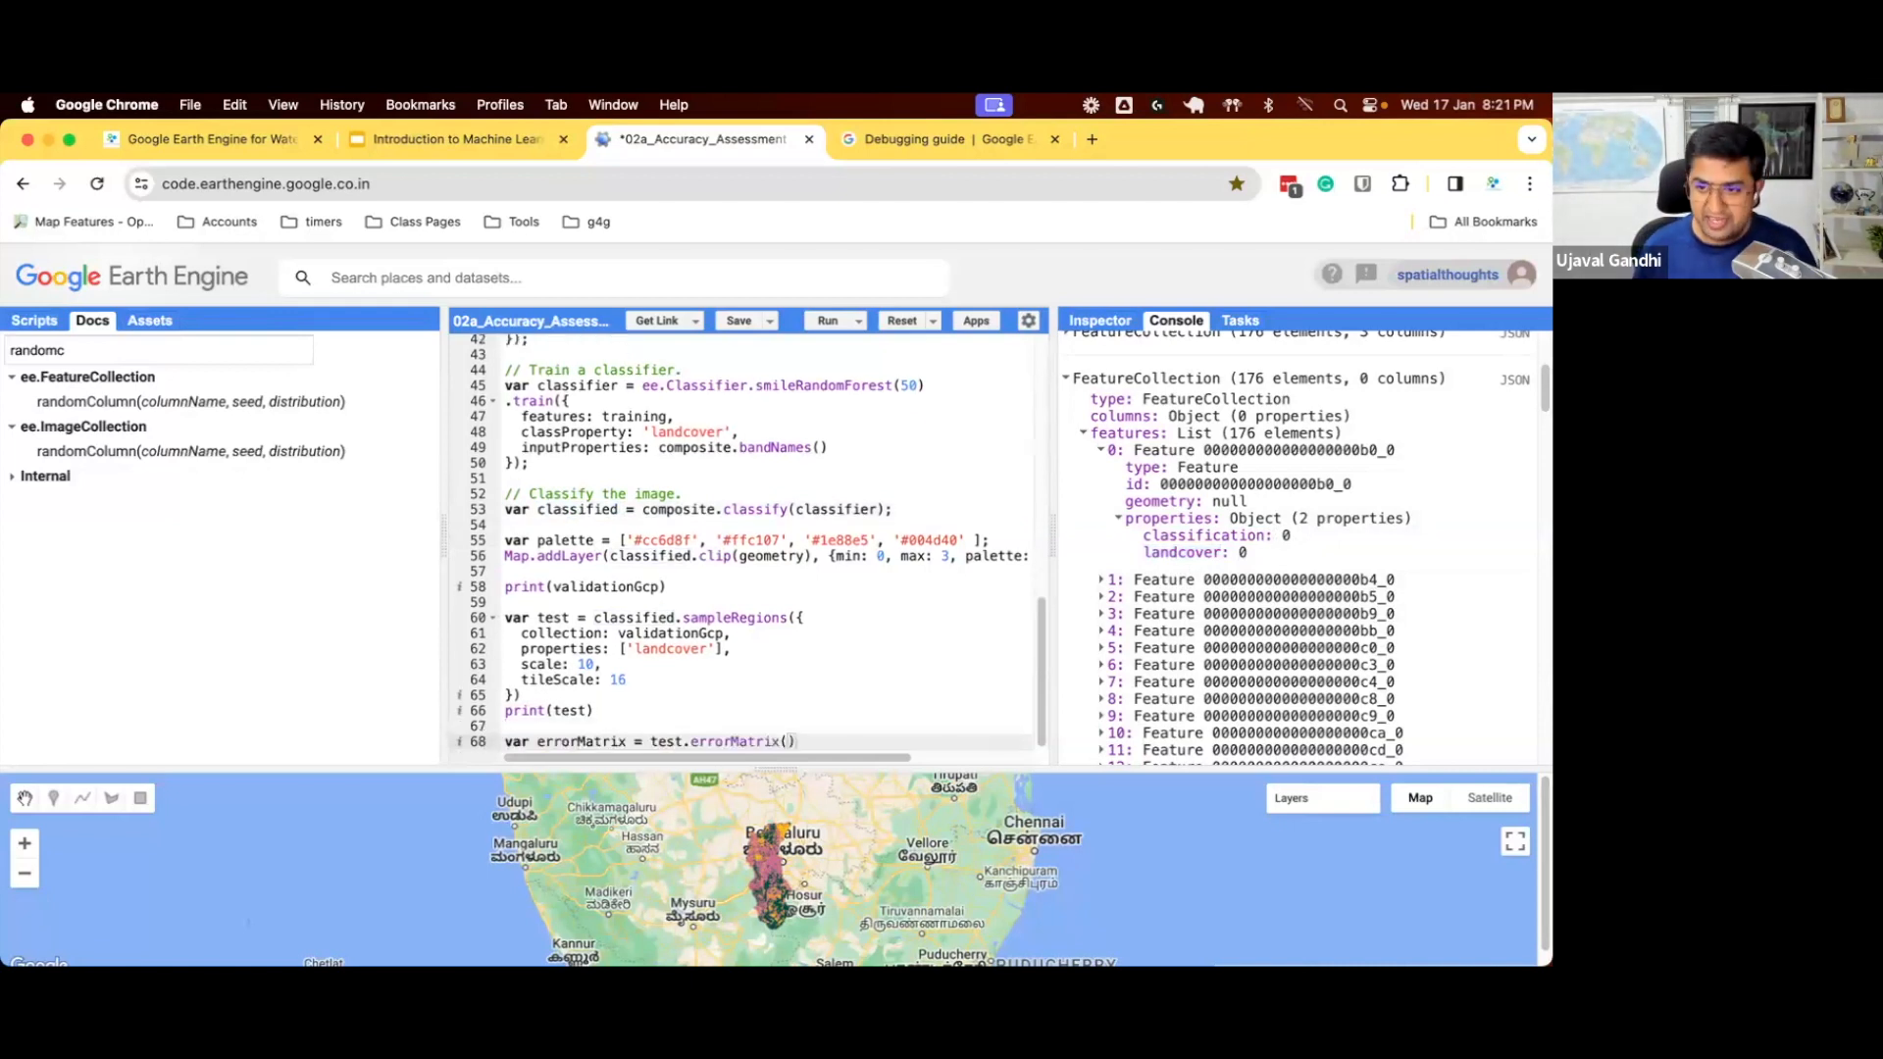
text('landcover', 'classification'))
scroll(742, 589, down, 1)
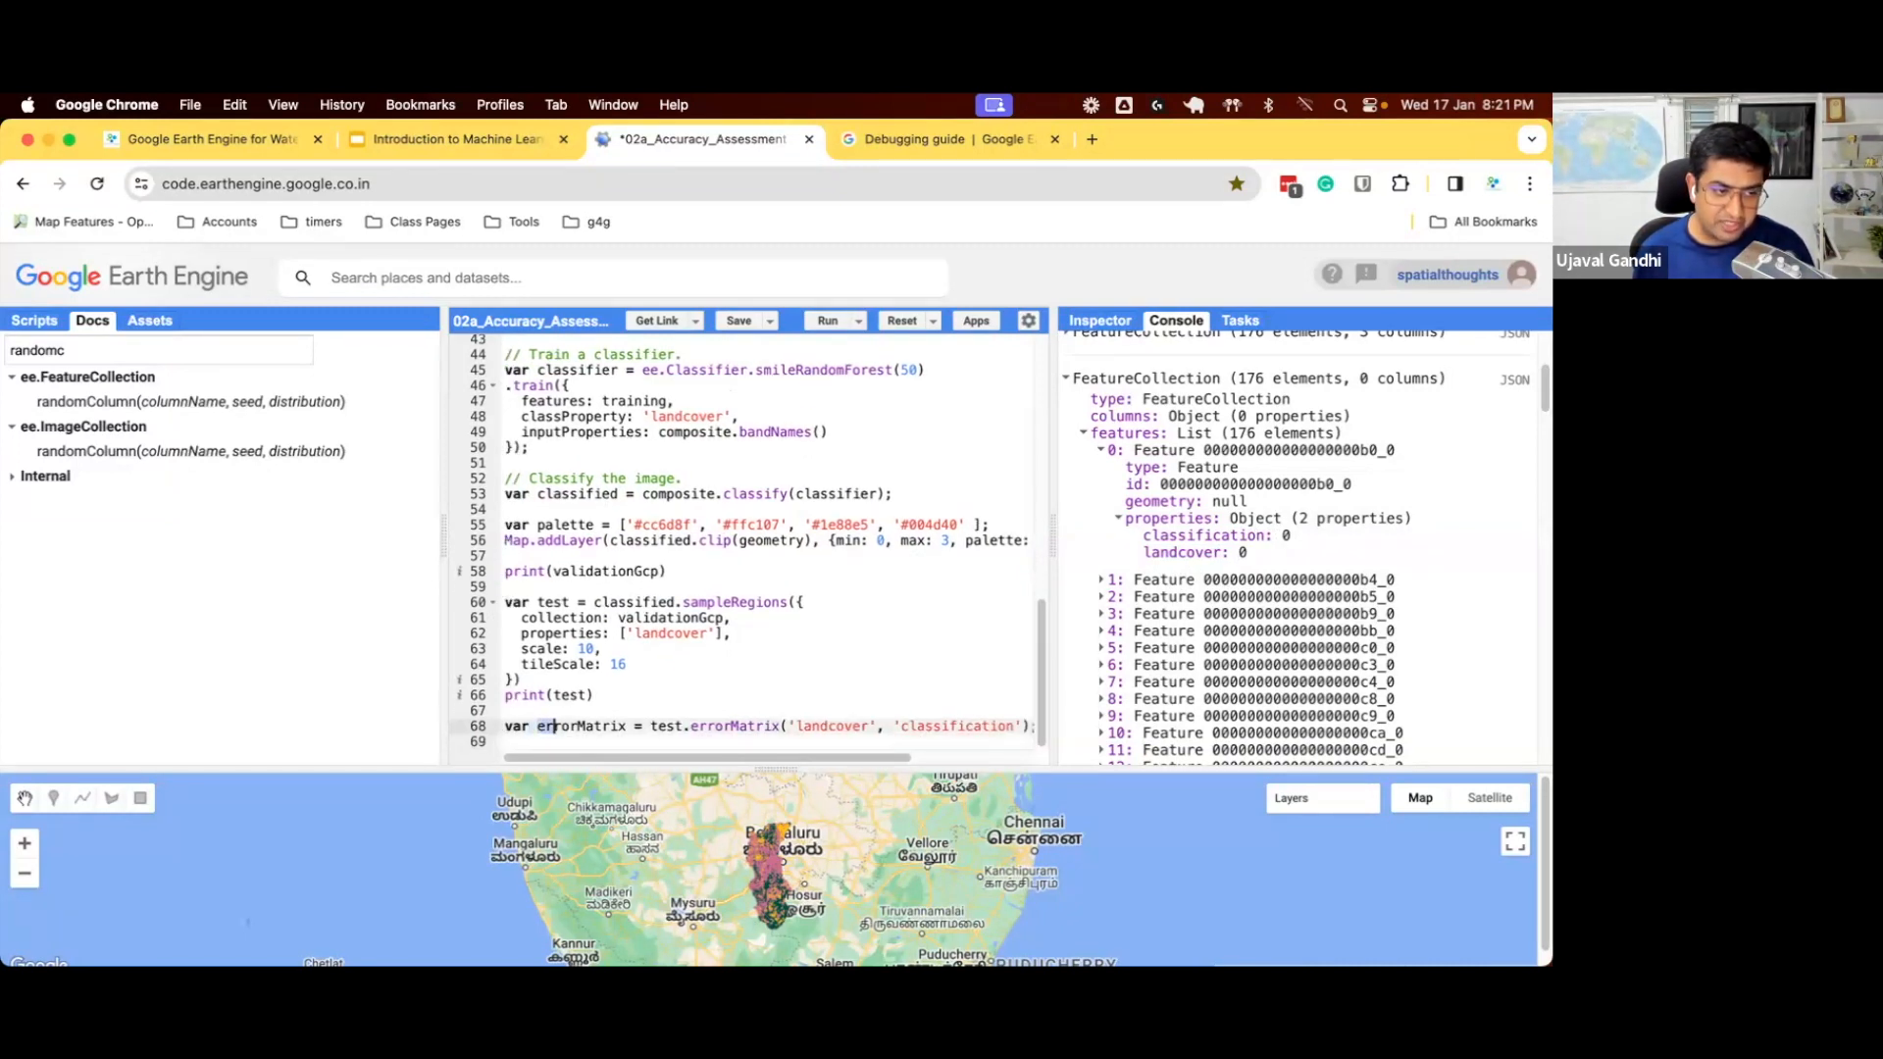
drag(537, 726, 582, 726)
text(confusion)
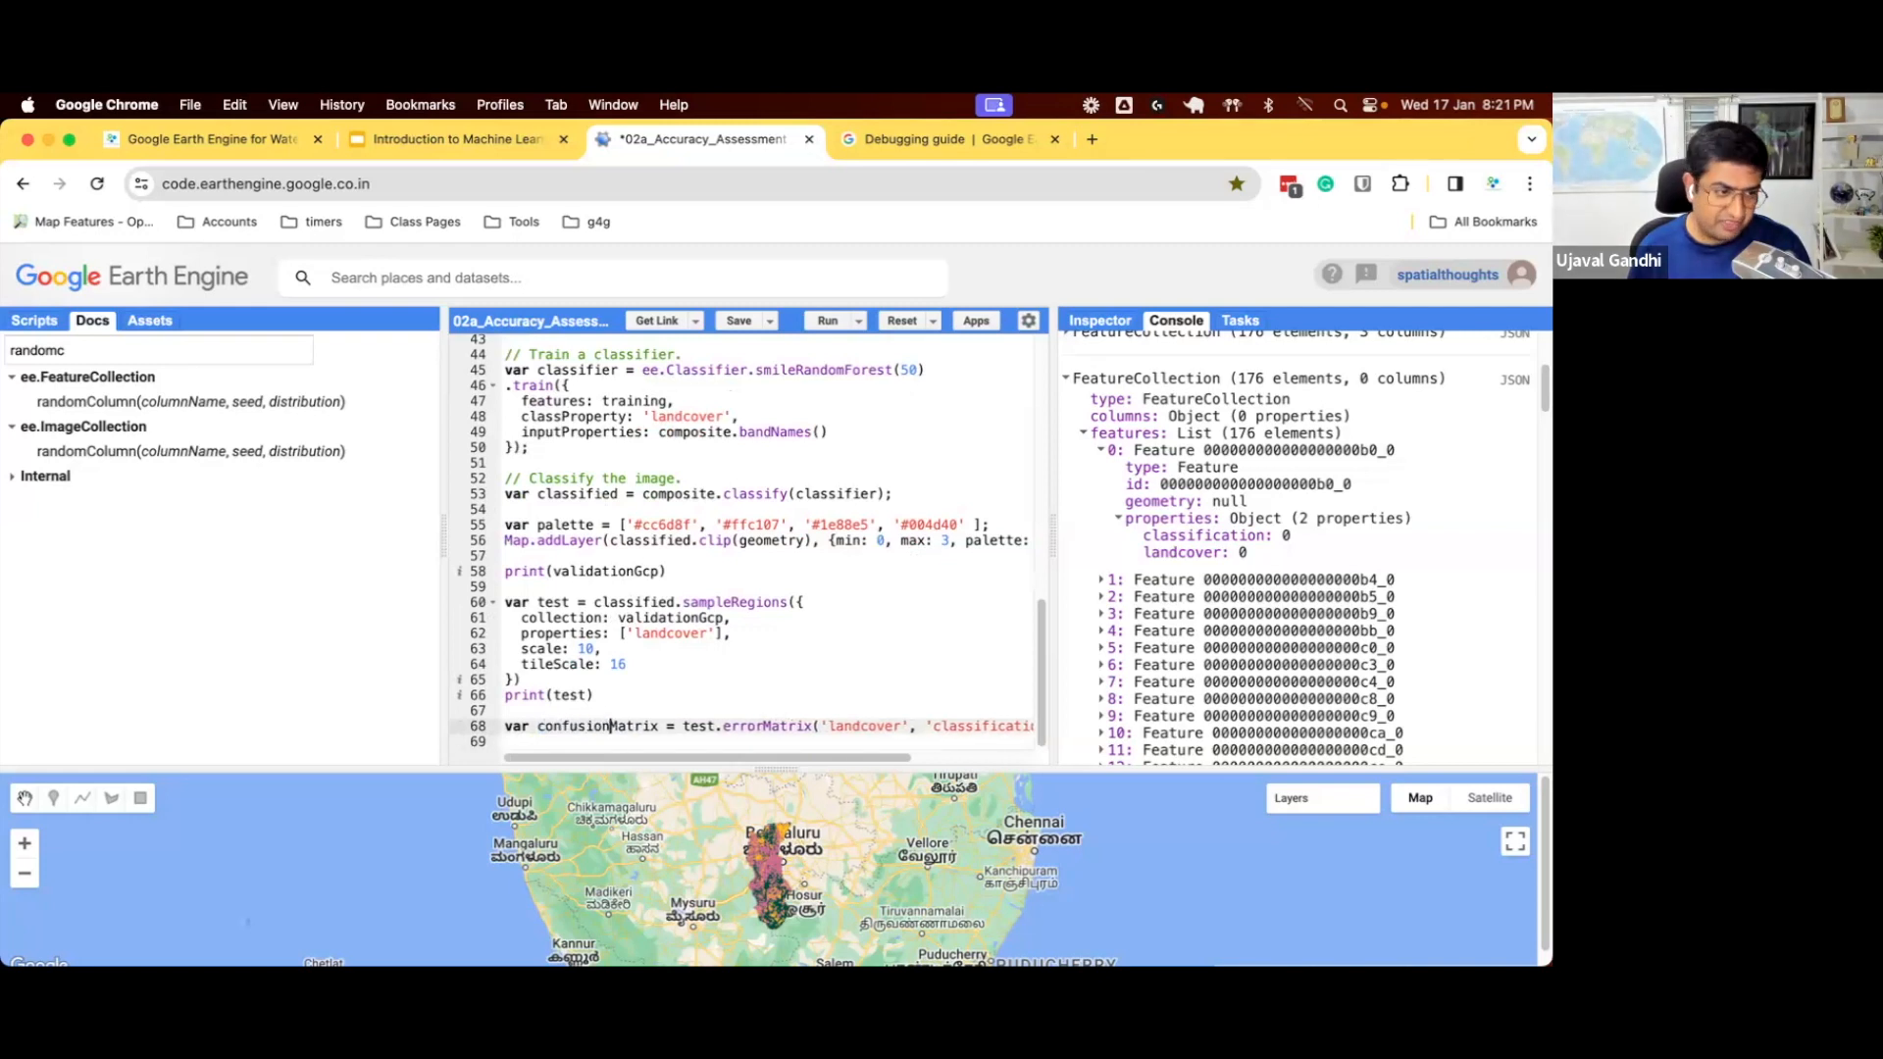
key(Down)
text(print(confusionMatrix))
key(ctrl+Return)
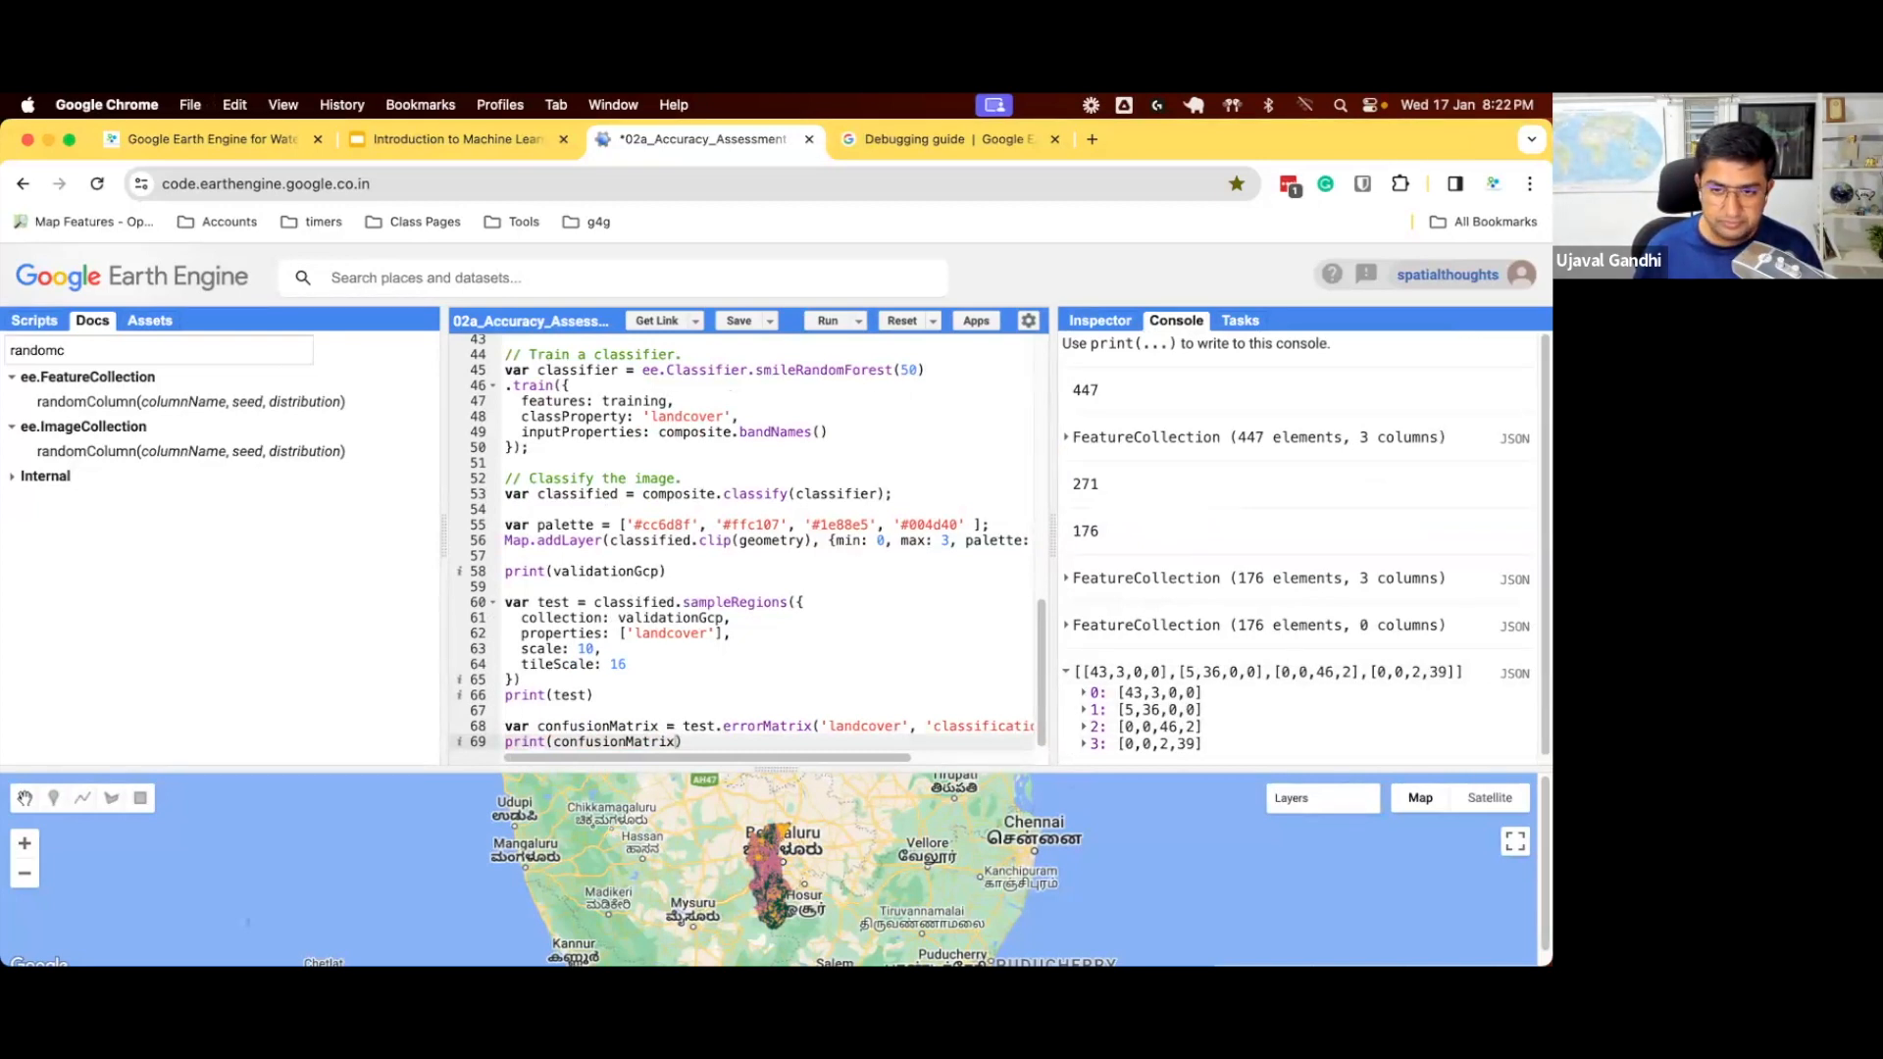
- Clear the 'randomc' Docs filter, widen the code editor, and highlight validationGcp on line 61
click(166, 349)
key(super+a)
key(BackSpace)
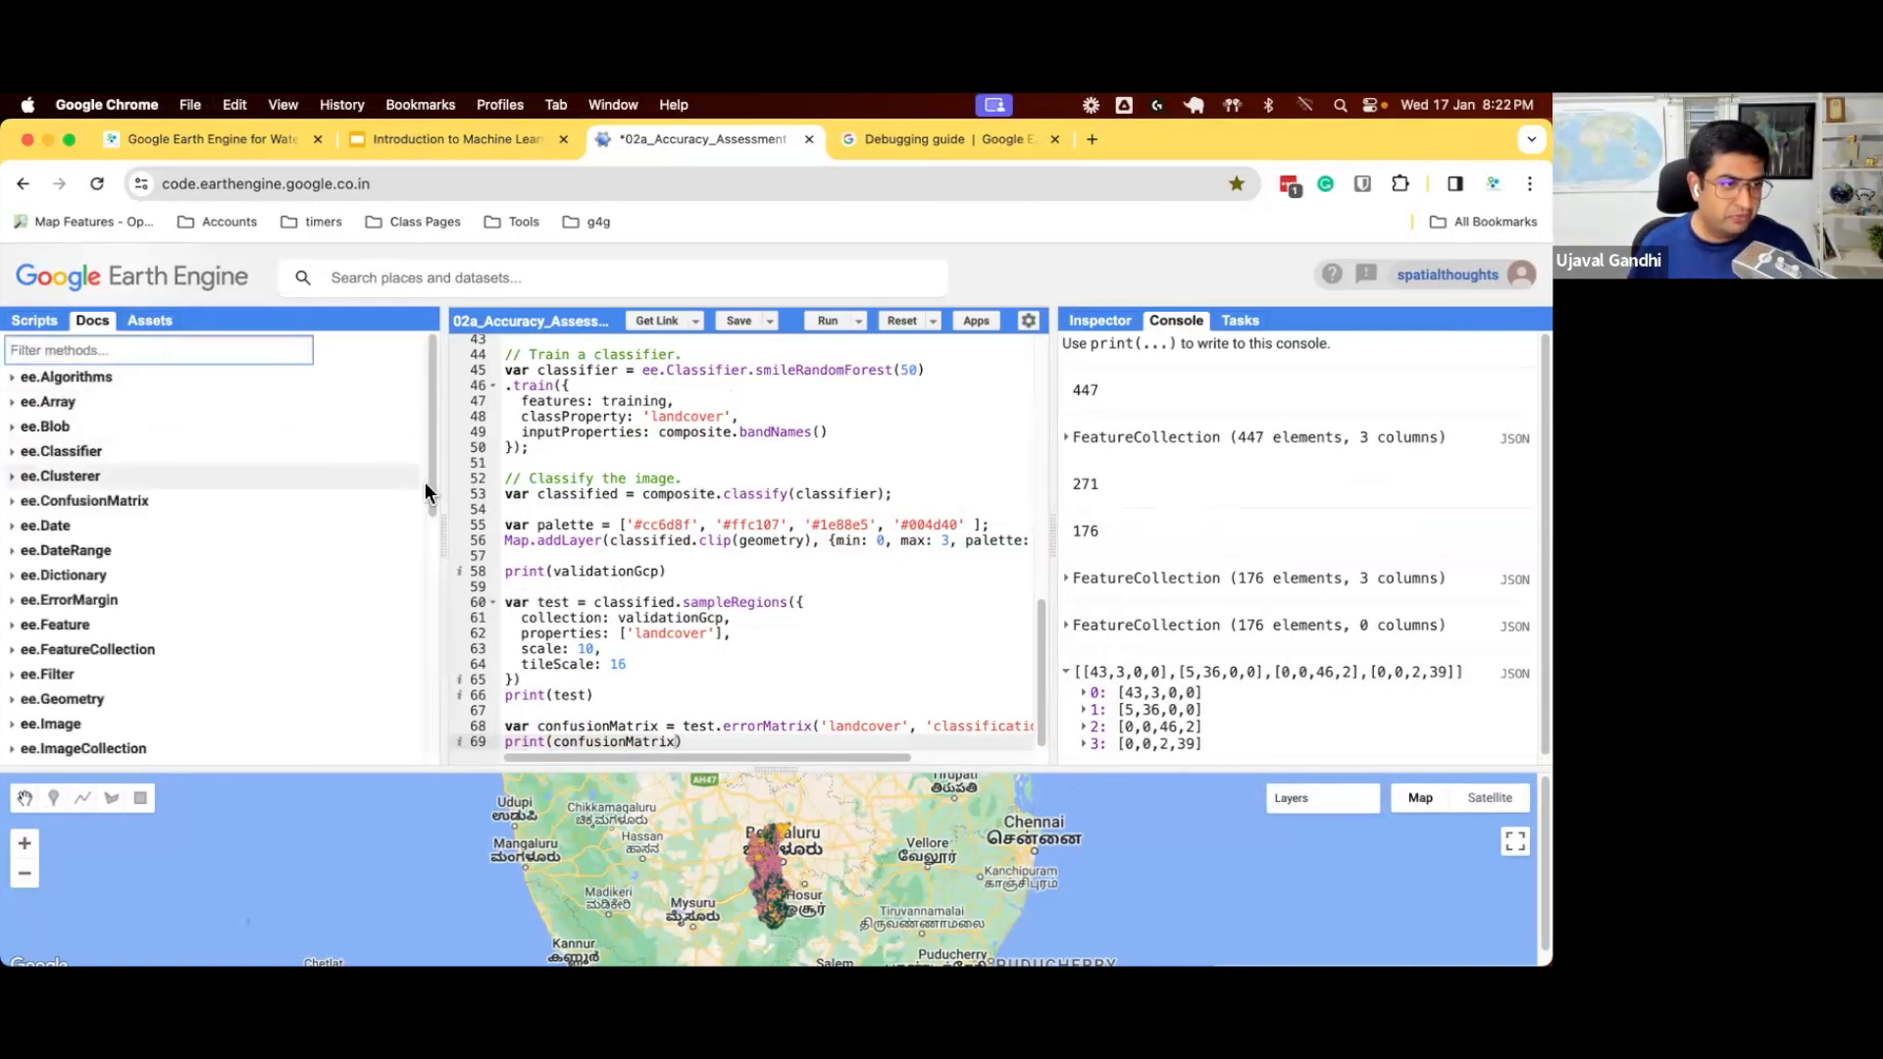
drag(438, 485, 235, 460)
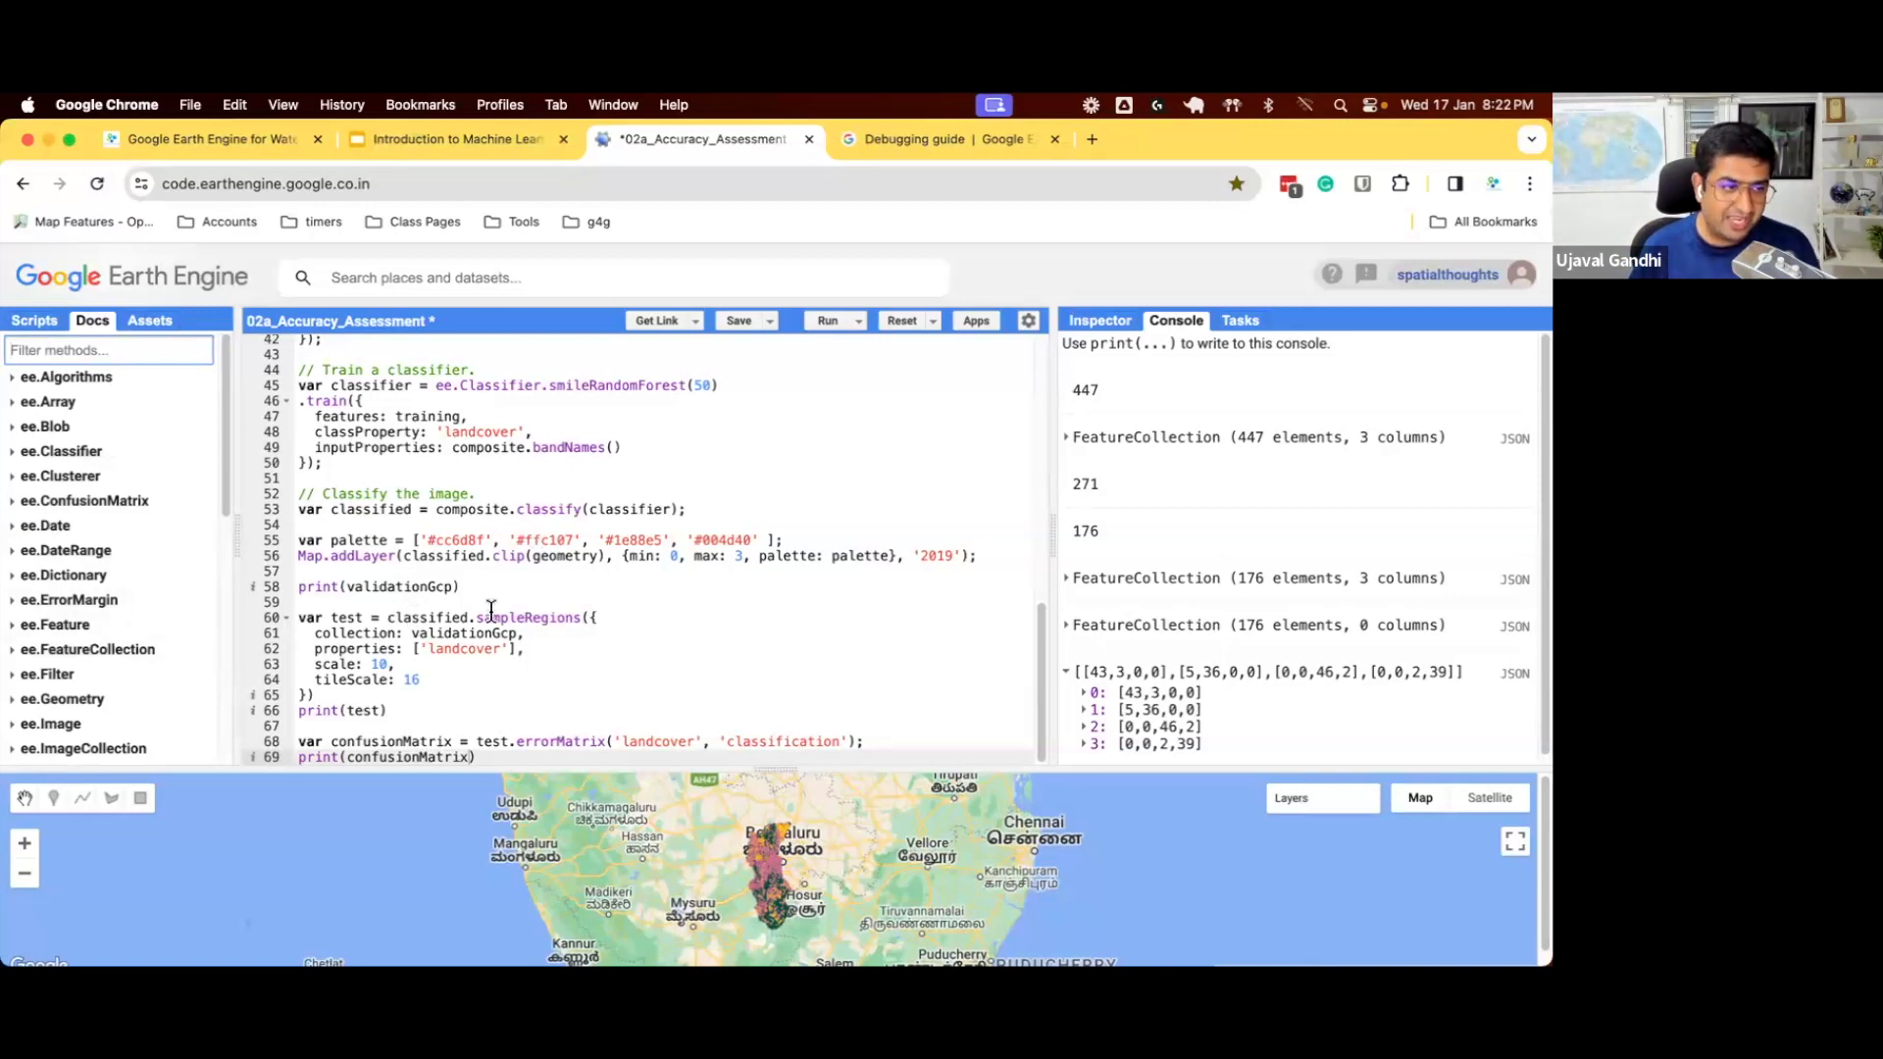
double_click(468, 634)
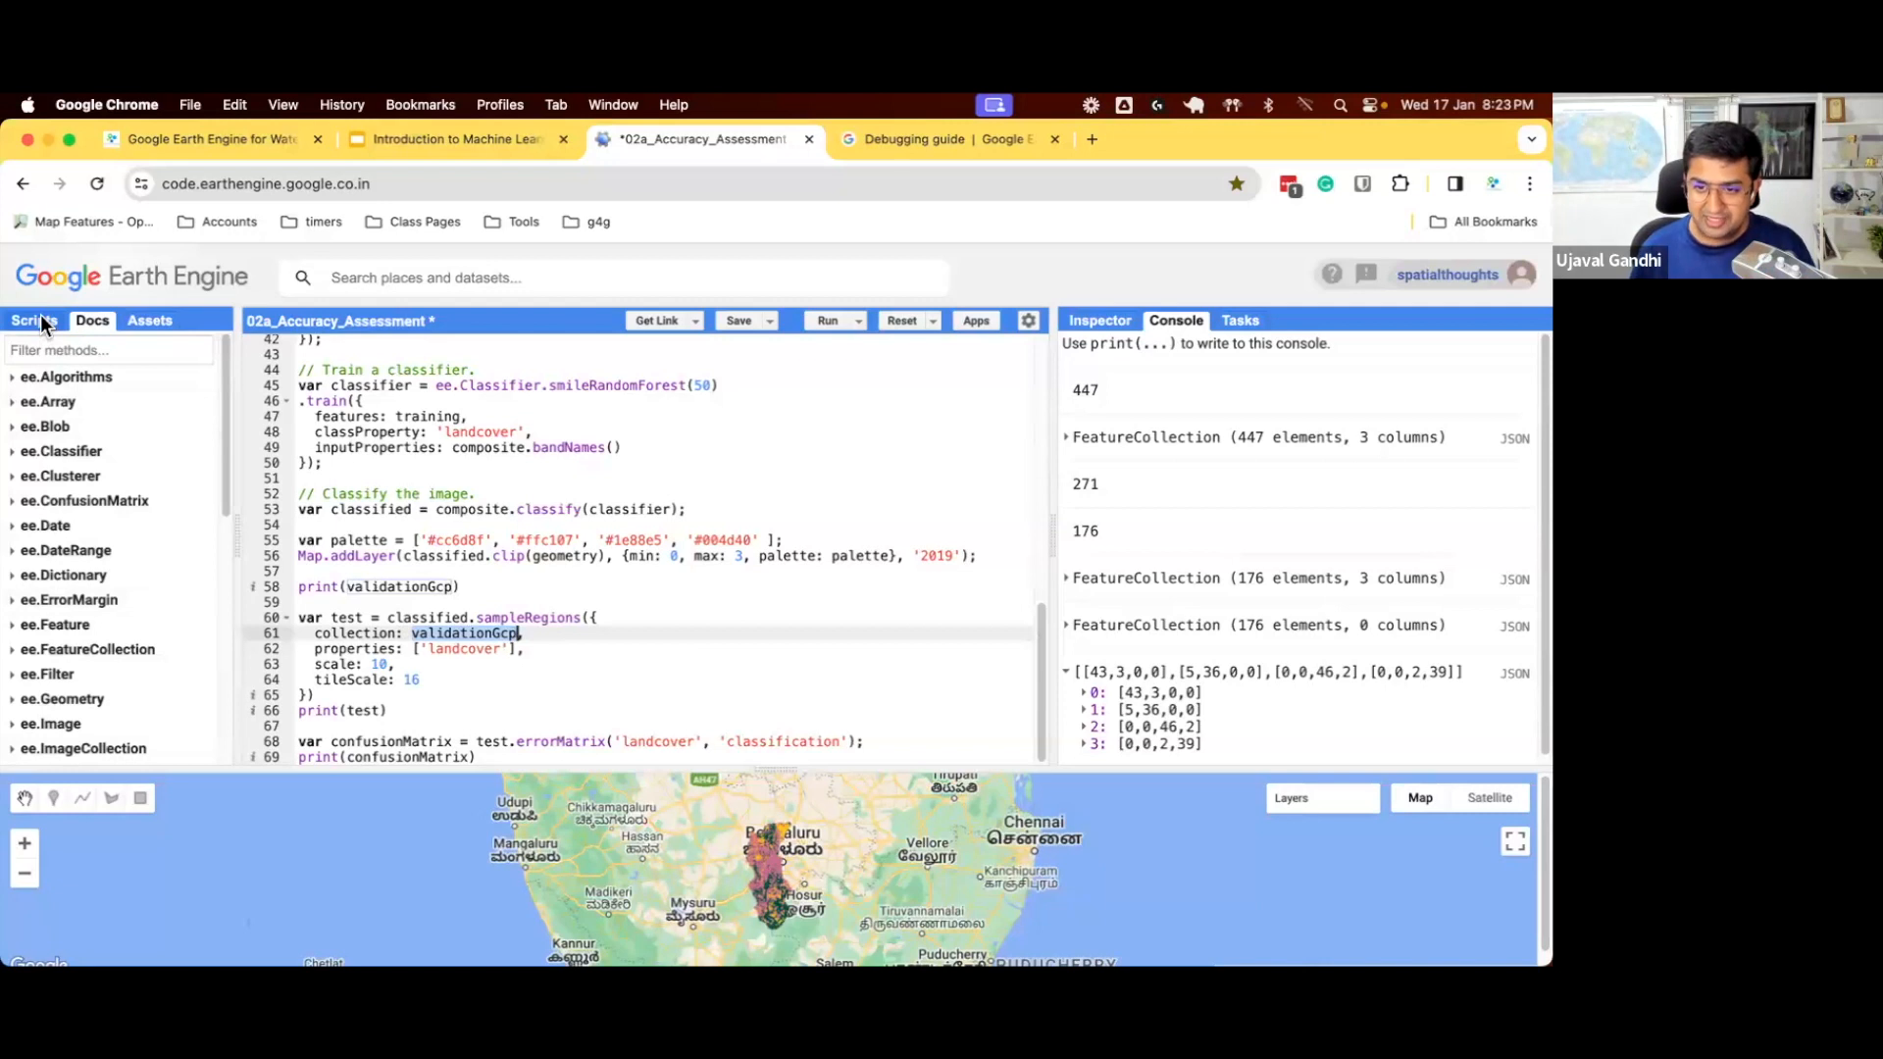
click(417, 135)
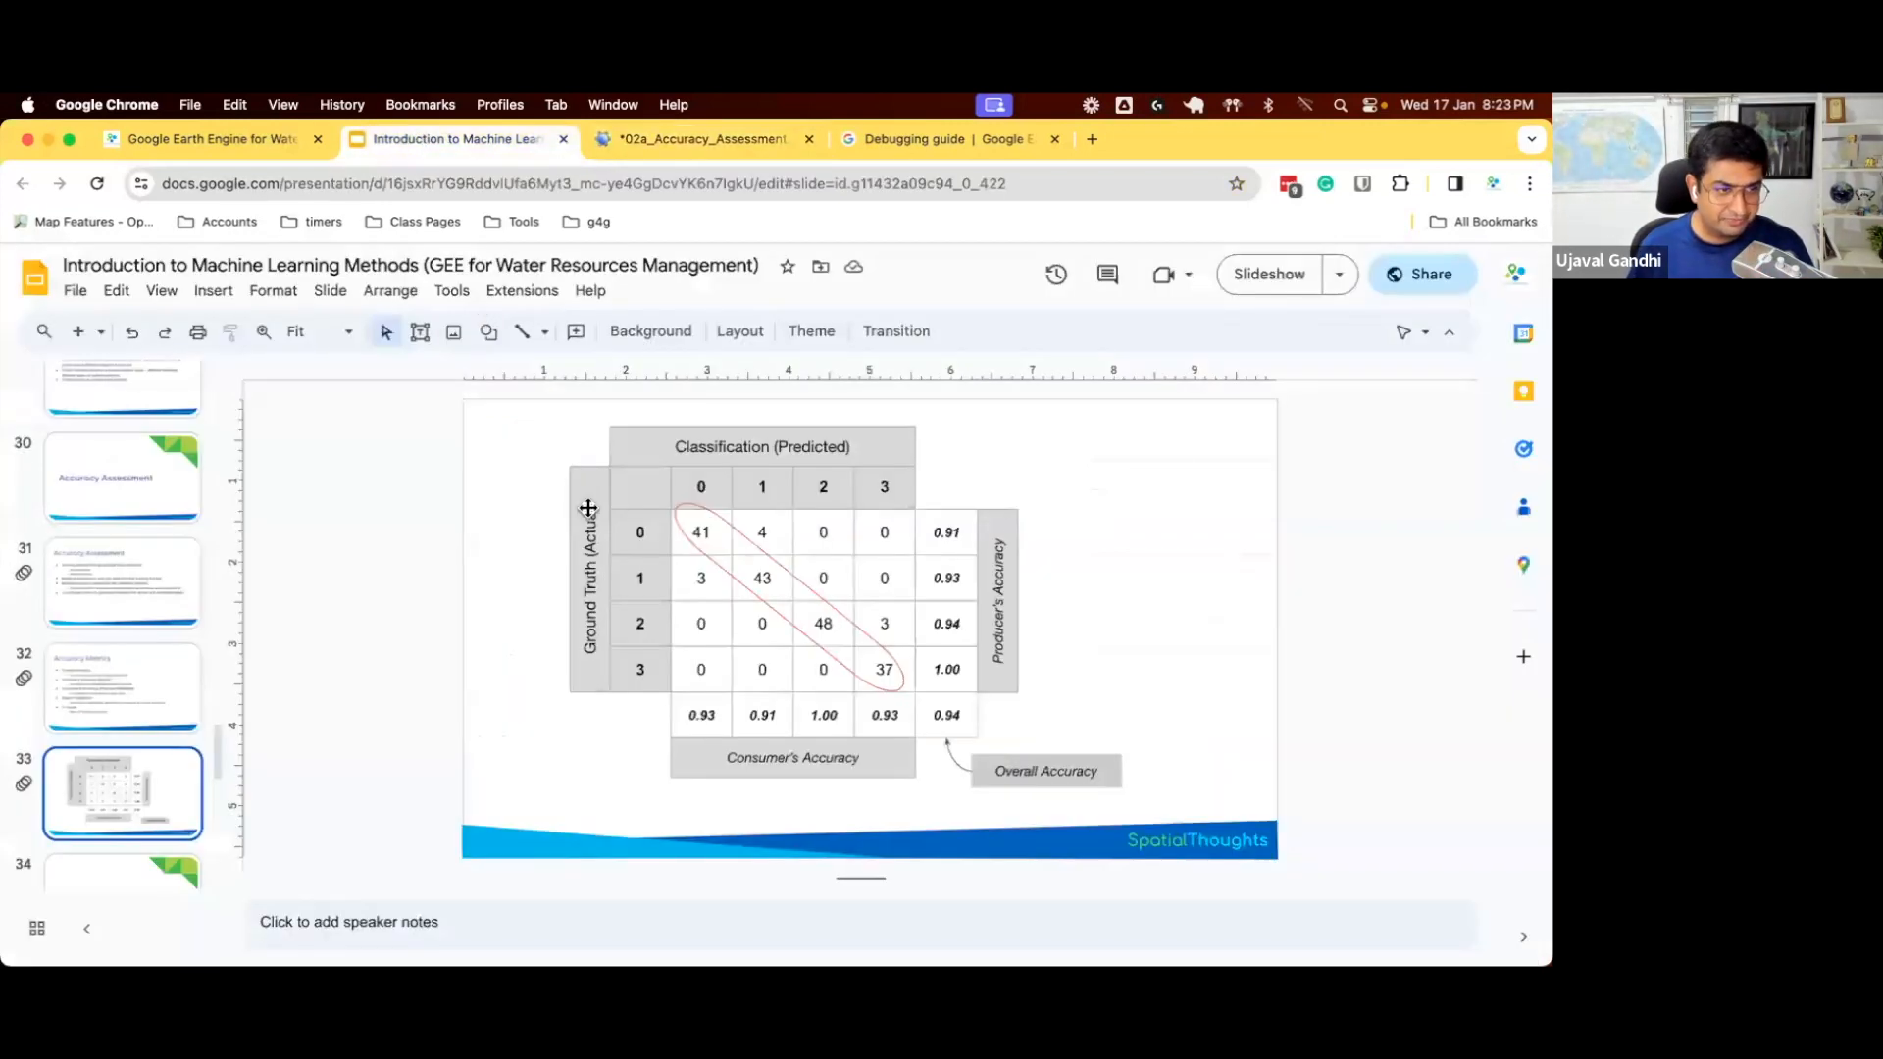